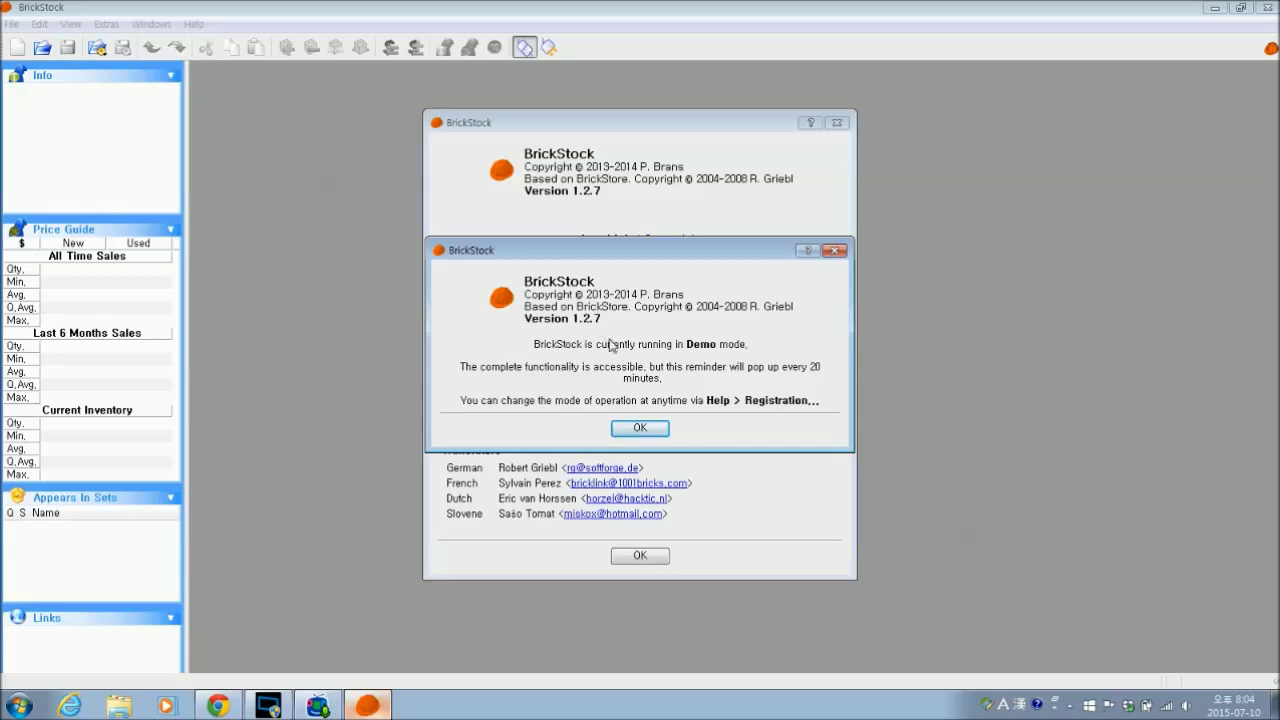
- Dismiss the demo reminder and program information, and confirm Demo Mode in the registration settings
left_click(645, 432)
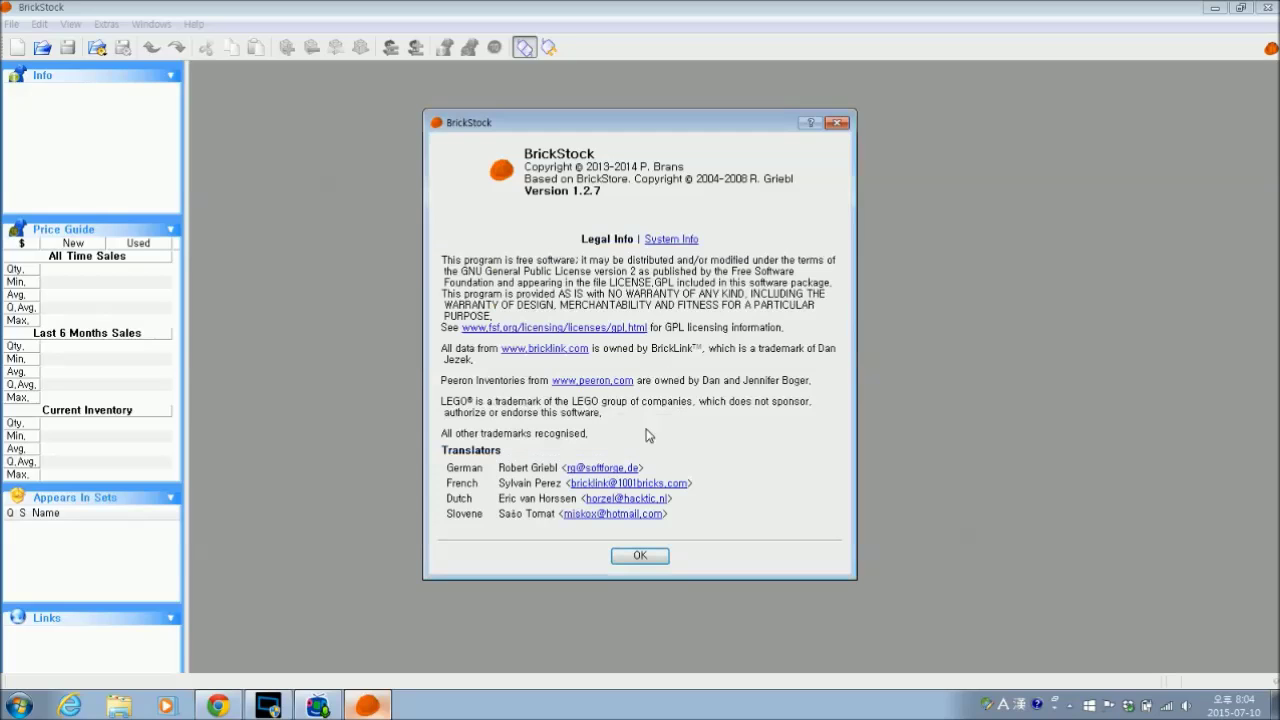
left_click(640, 557)
left_click(200, 26)
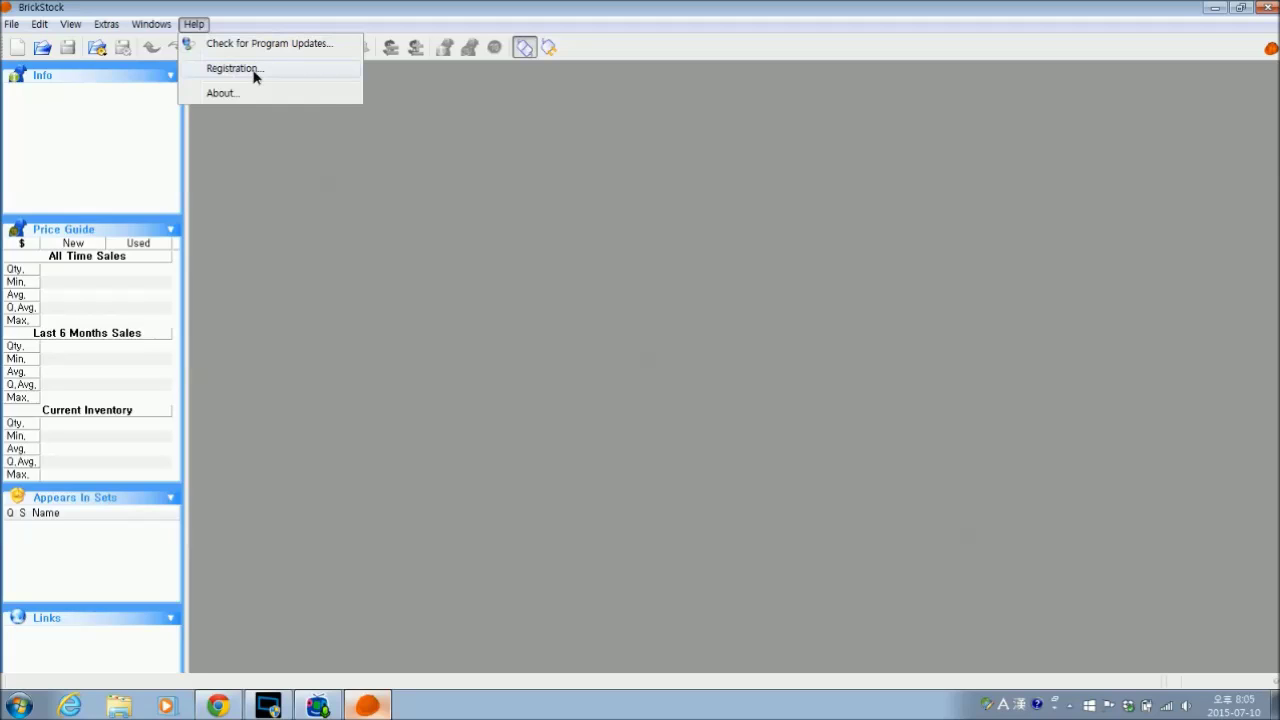
left_click(253, 70)
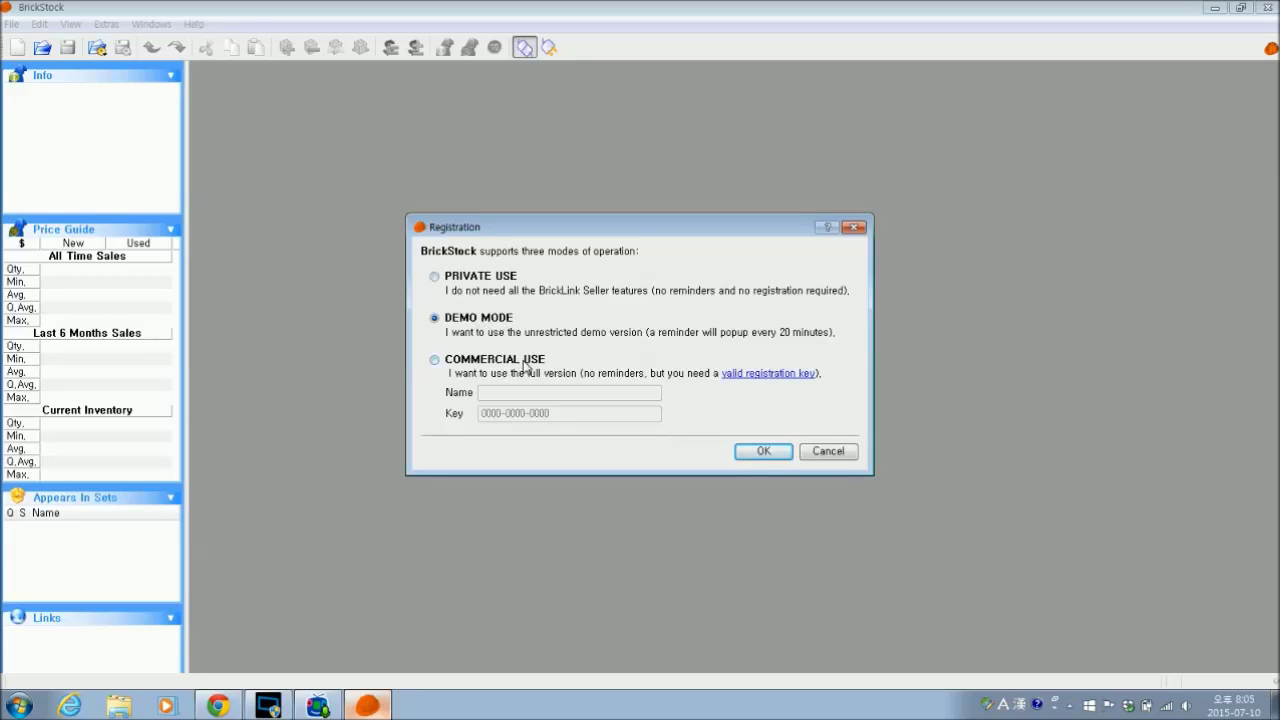
left_click(435, 277)
left_click(435, 319)
left_click(748, 452)
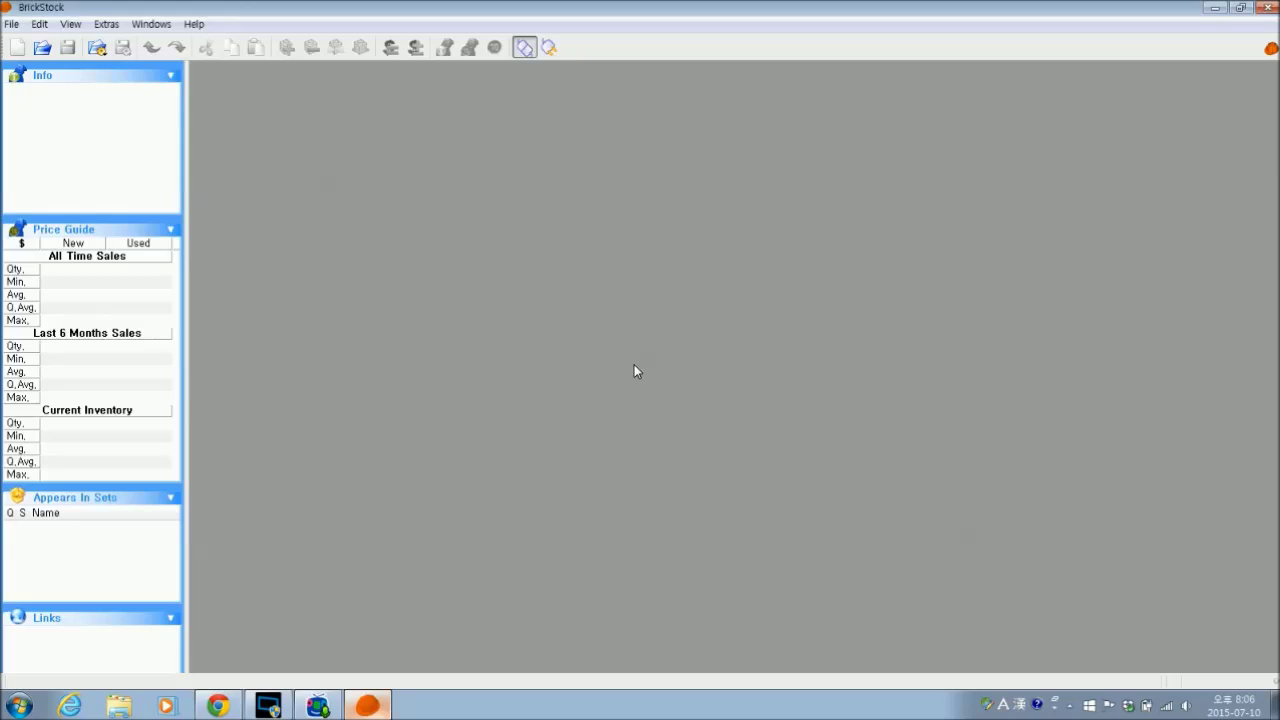
- Switch the registration mode to Private Use
left_click(194, 23)
left_click(236, 70)
left_click(494, 281)
left_click(745, 455)
- Set the registration back to Demo Mode and acknowledge the demo reminder and restart notice
left_click(194, 23)
left_click(236, 68)
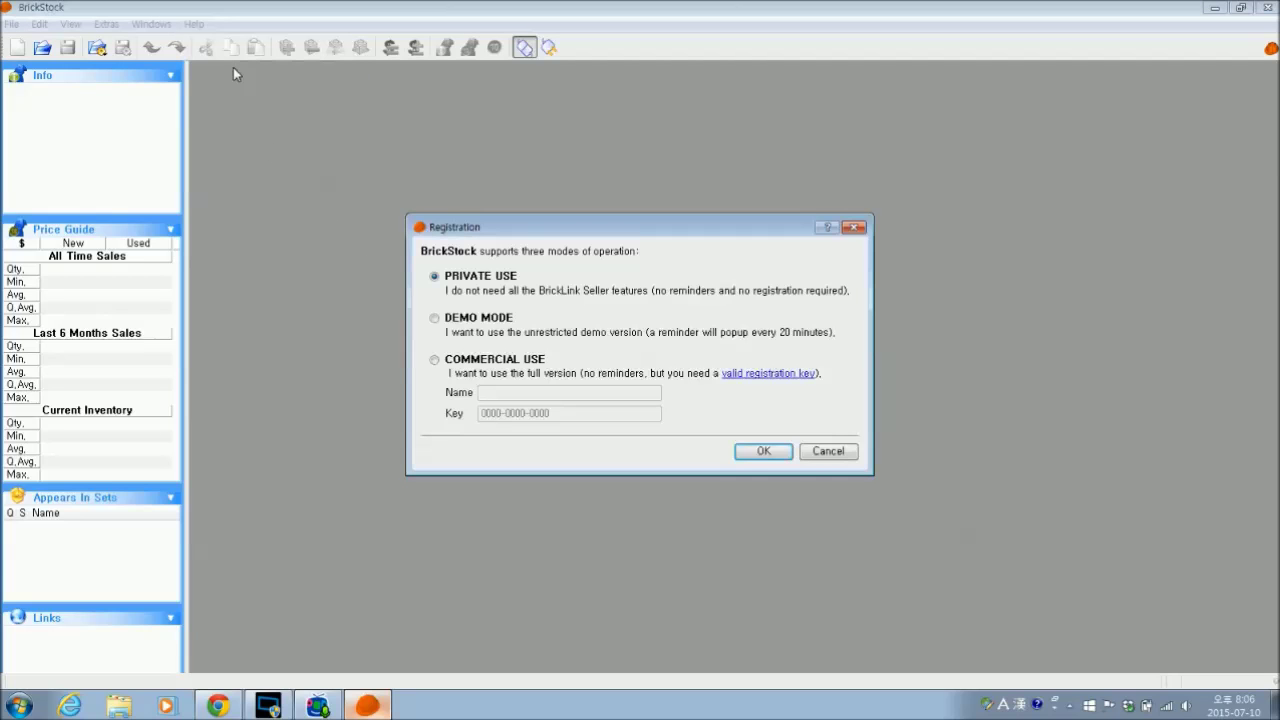
left_click(477, 319)
left_click(748, 451)
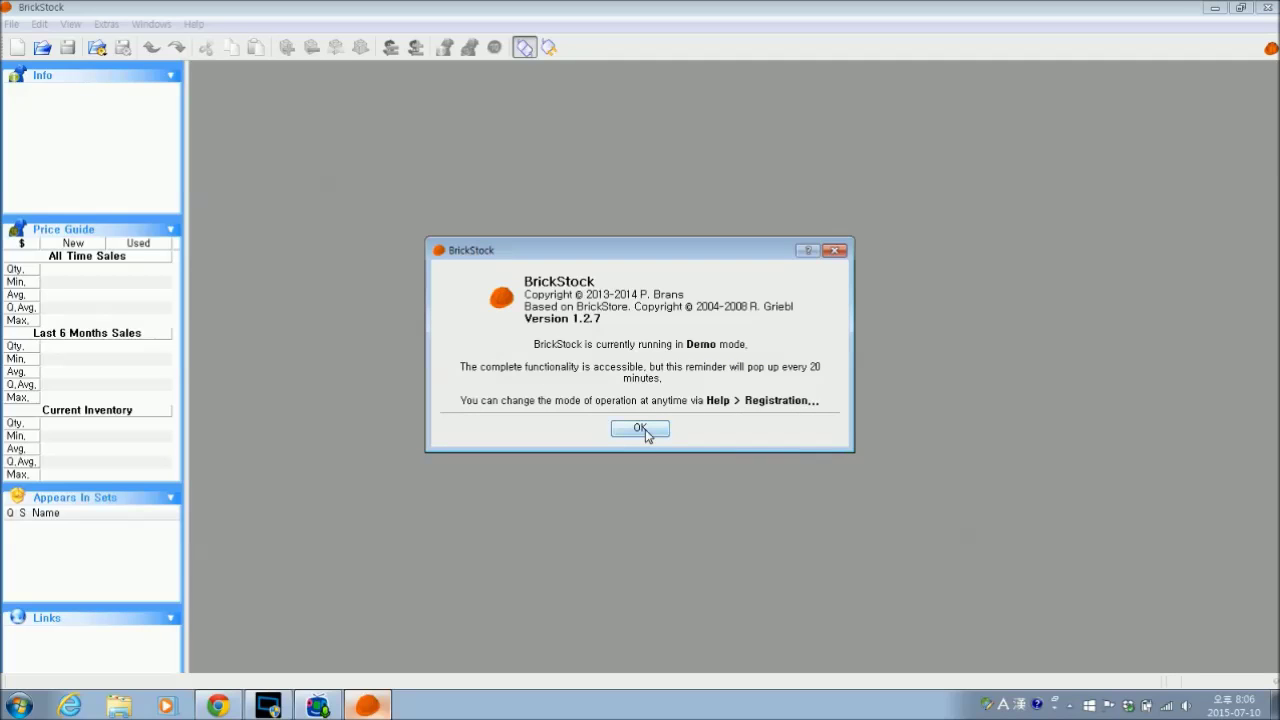
left_click(640, 428)
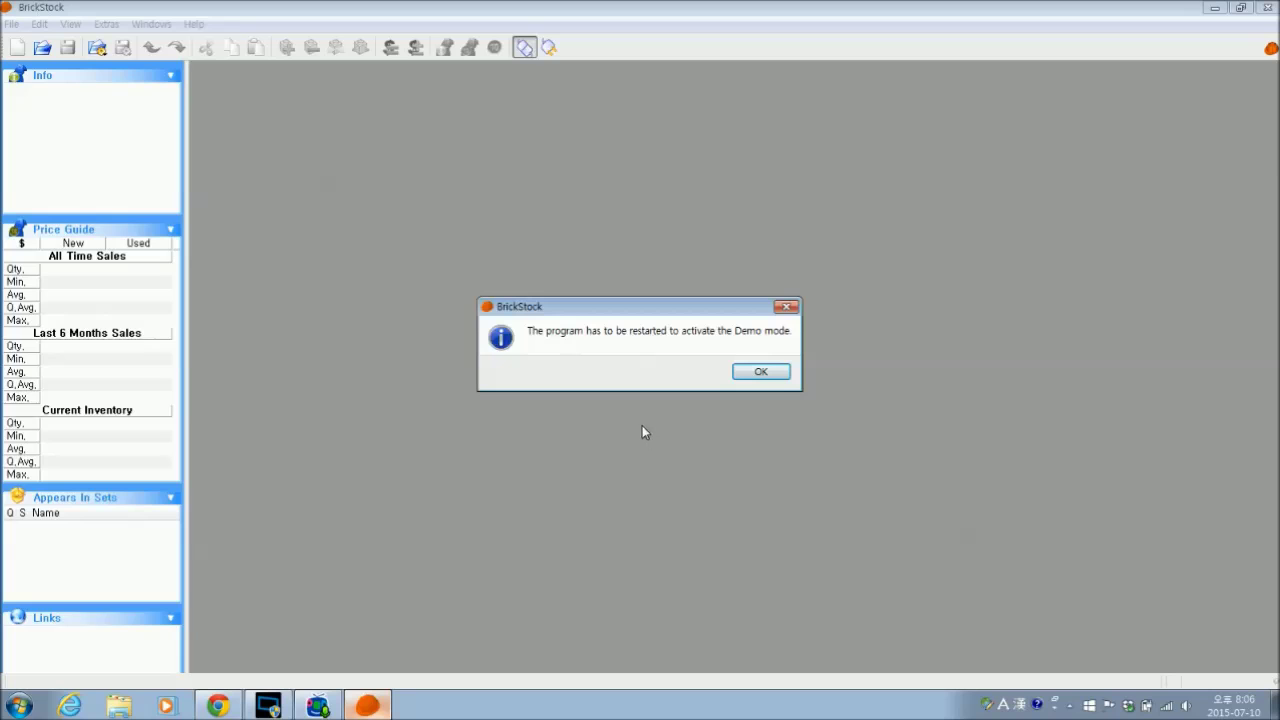
left_click(761, 373)
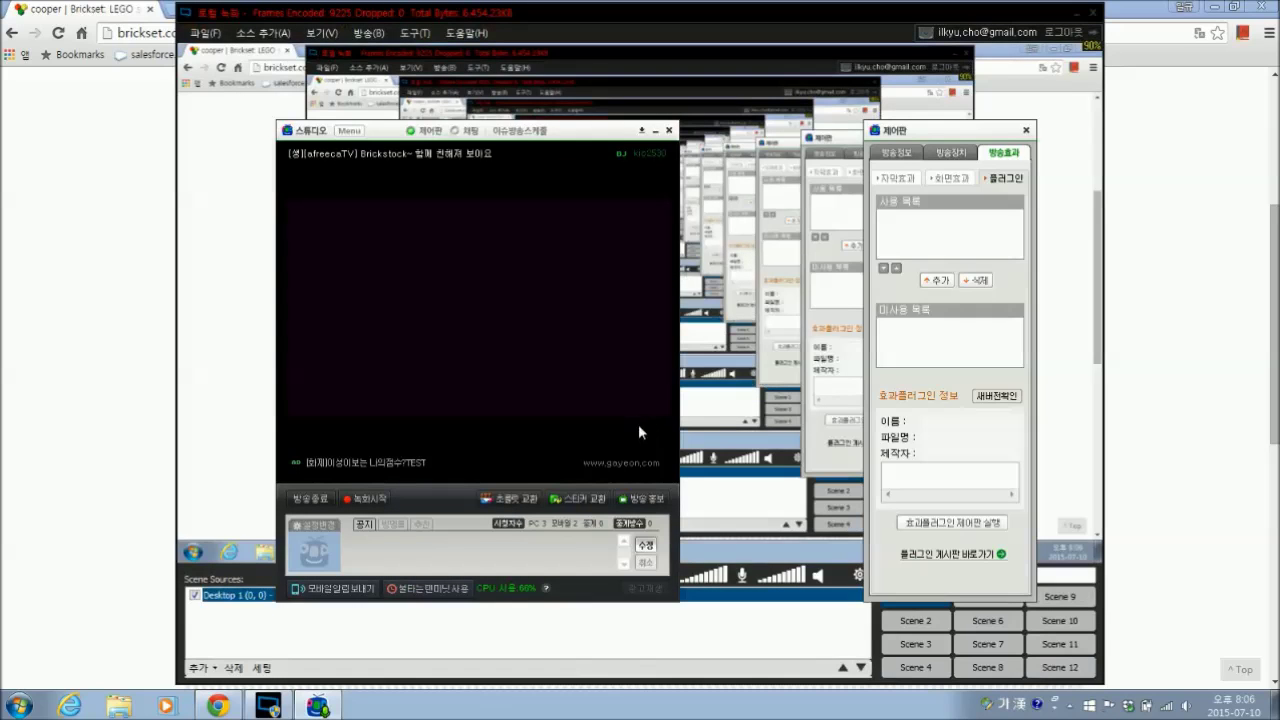
- Relaunch BrickStock from the desktop and dismiss the demo reminder
key("super+d")
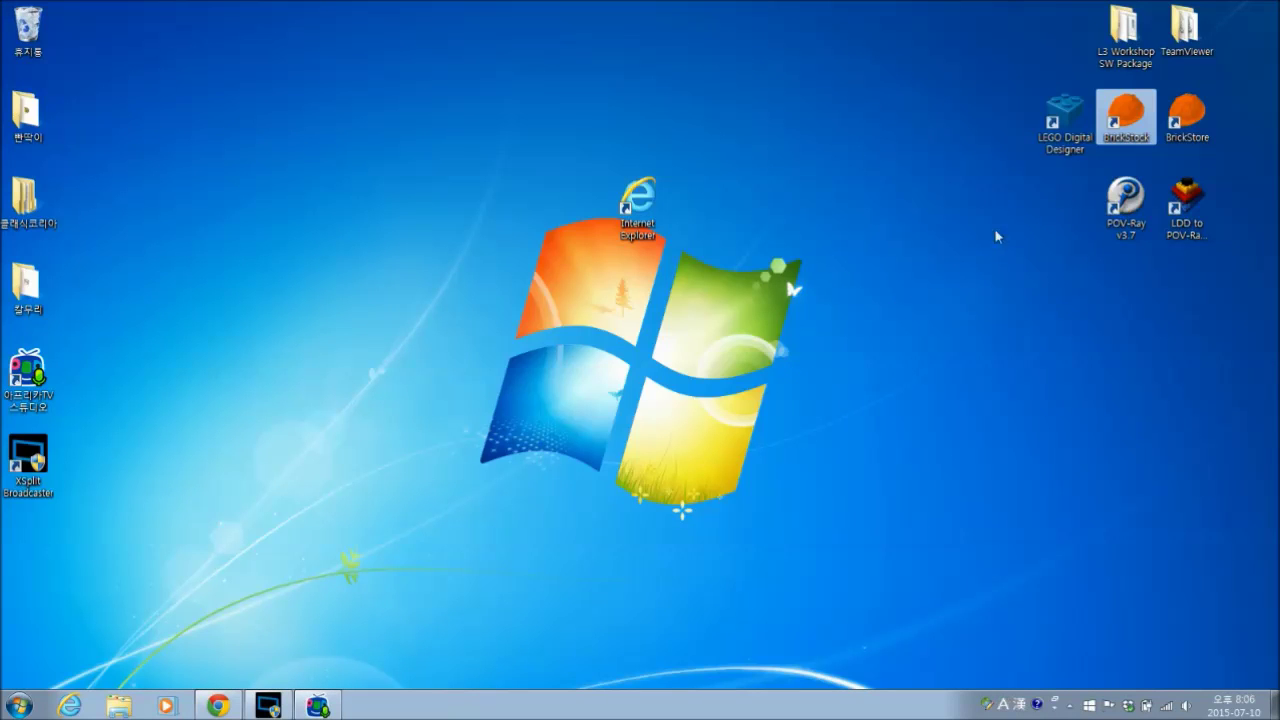
double_click(1118, 135)
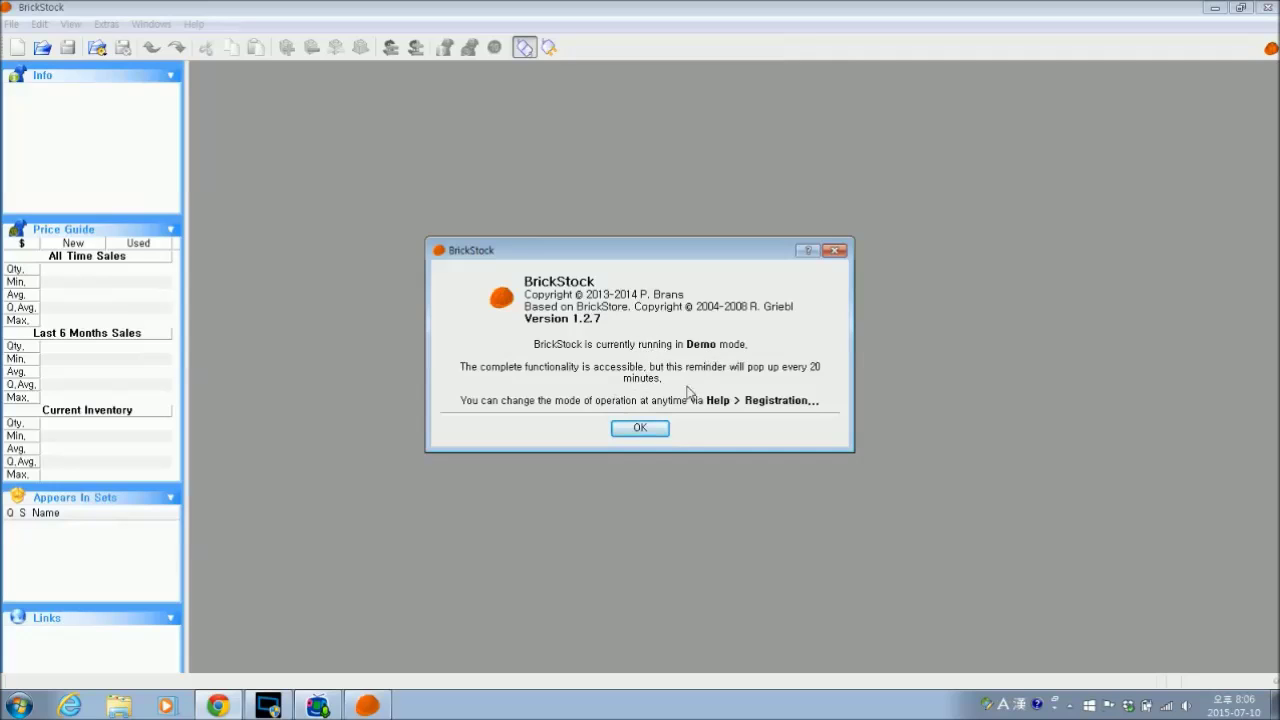
left_click(645, 429)
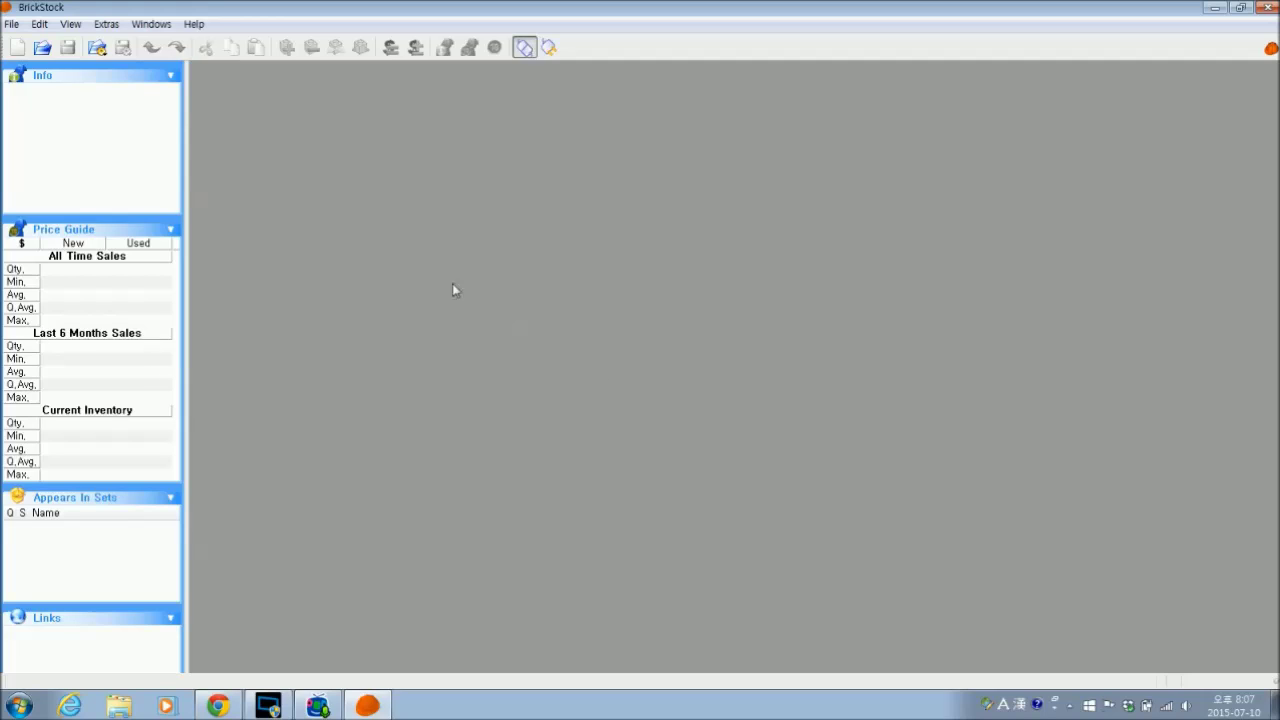
- Start importing a BrickLink set inventory
left_click(100, 48)
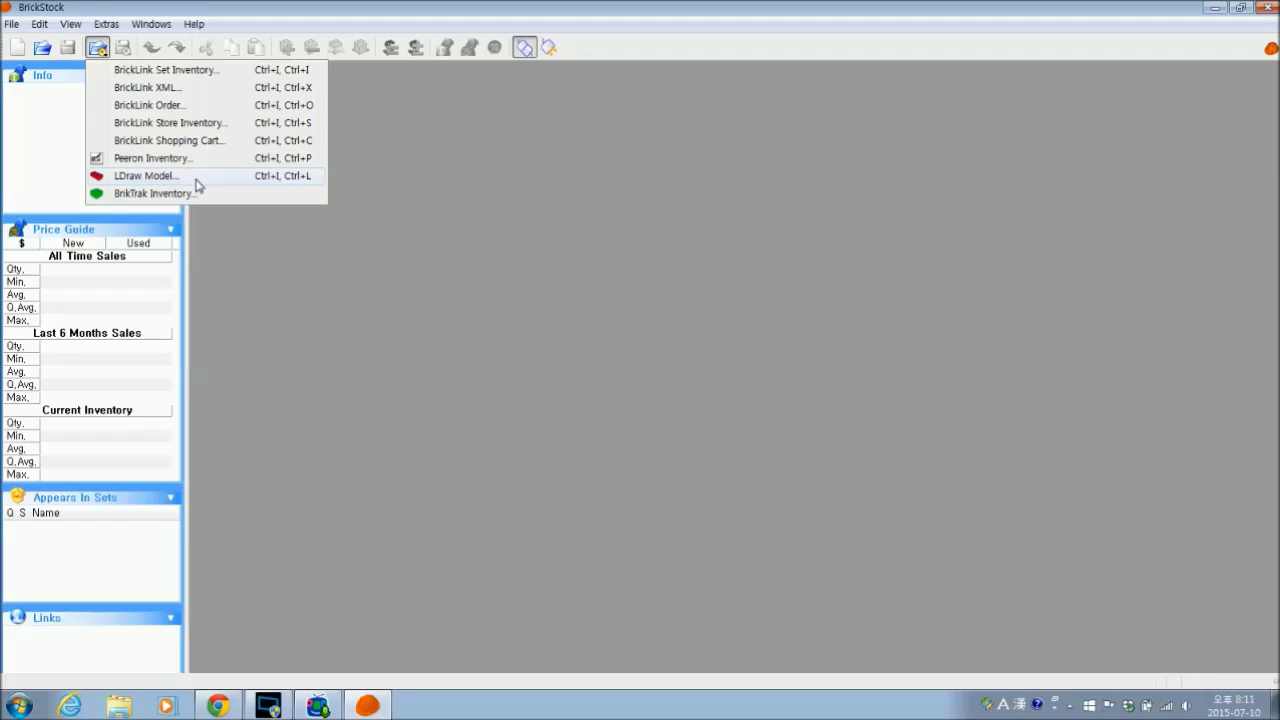
left_click(205, 8)
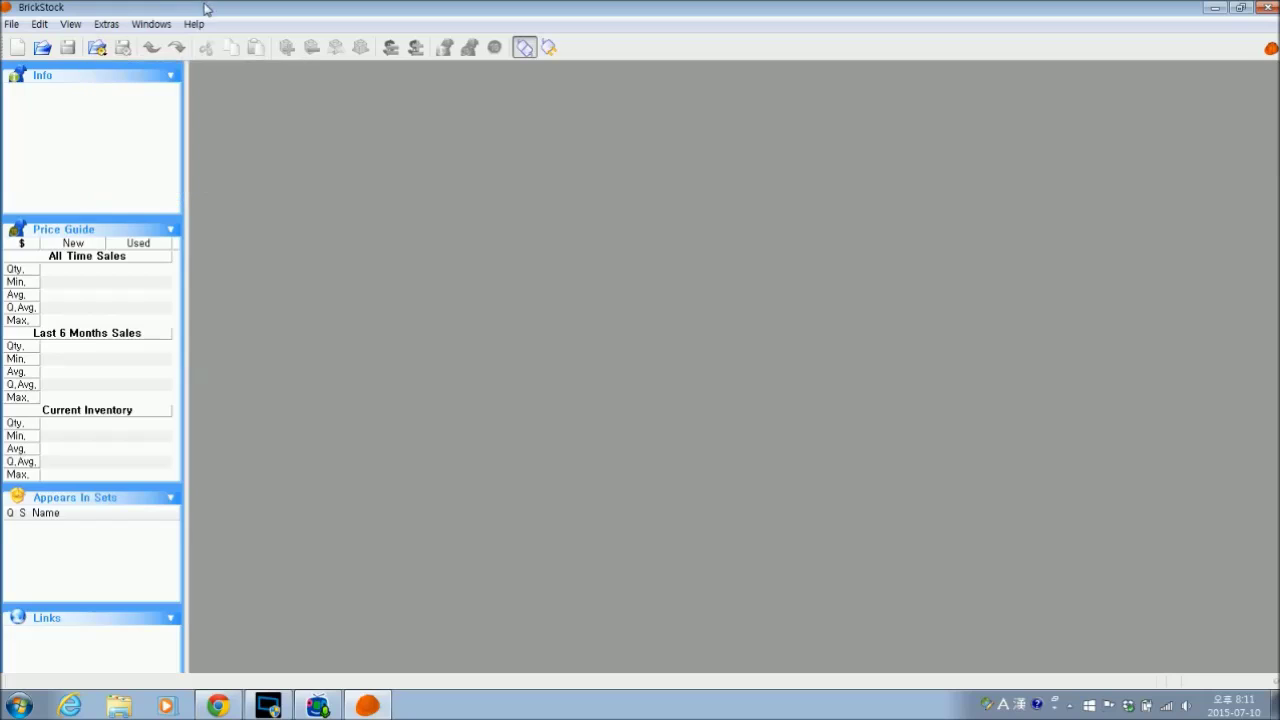
left_click(103, 48)
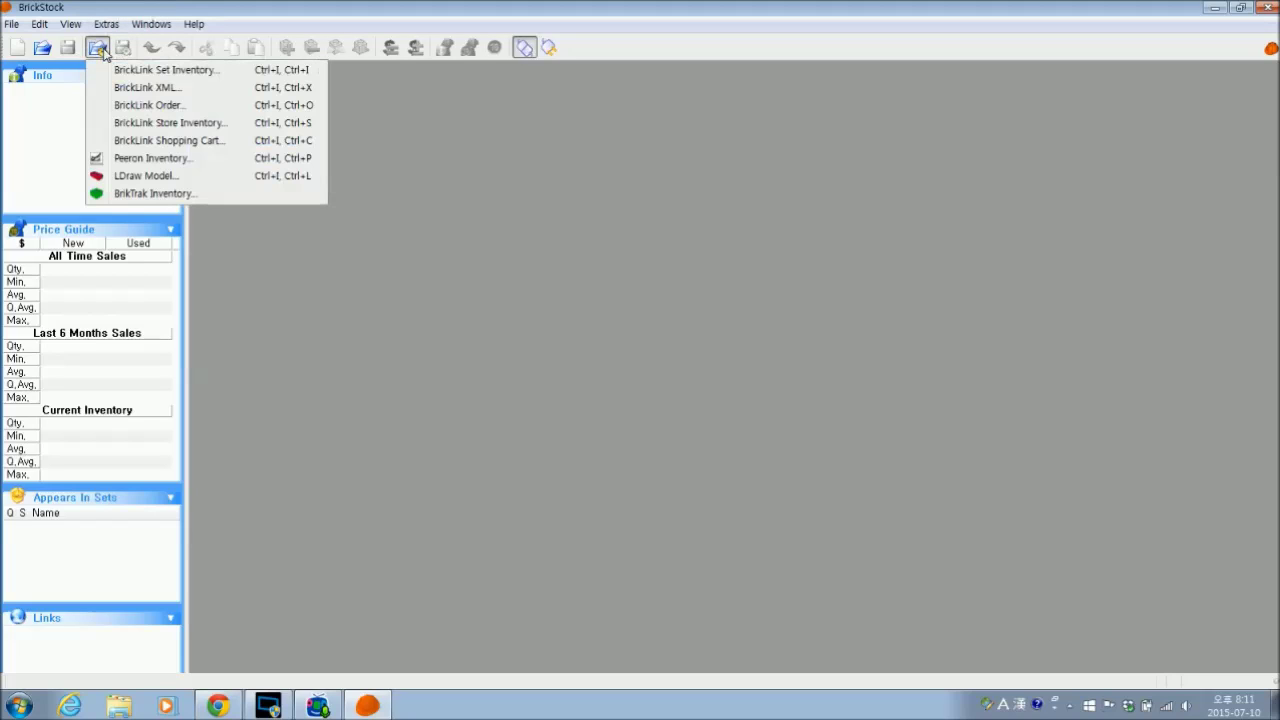
left_click(240, 78)
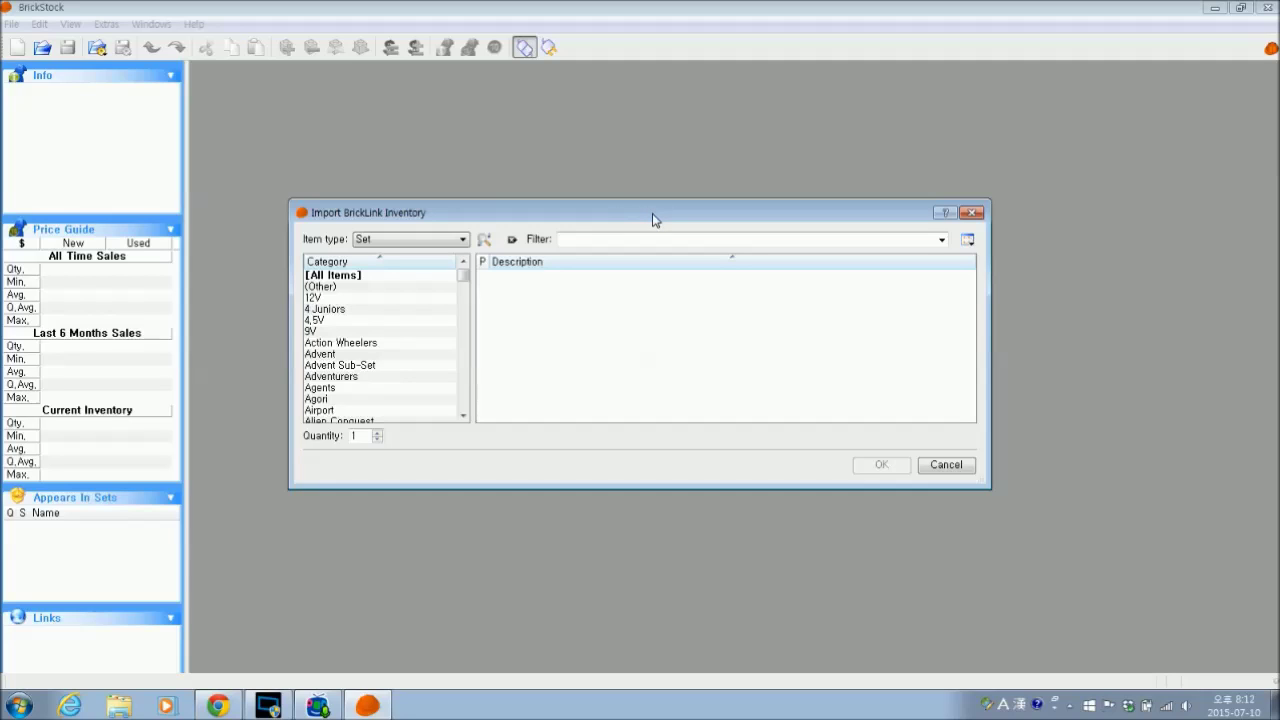
- Keep the item type as Set and list the sets from all categories for the import
left_click(421, 244)
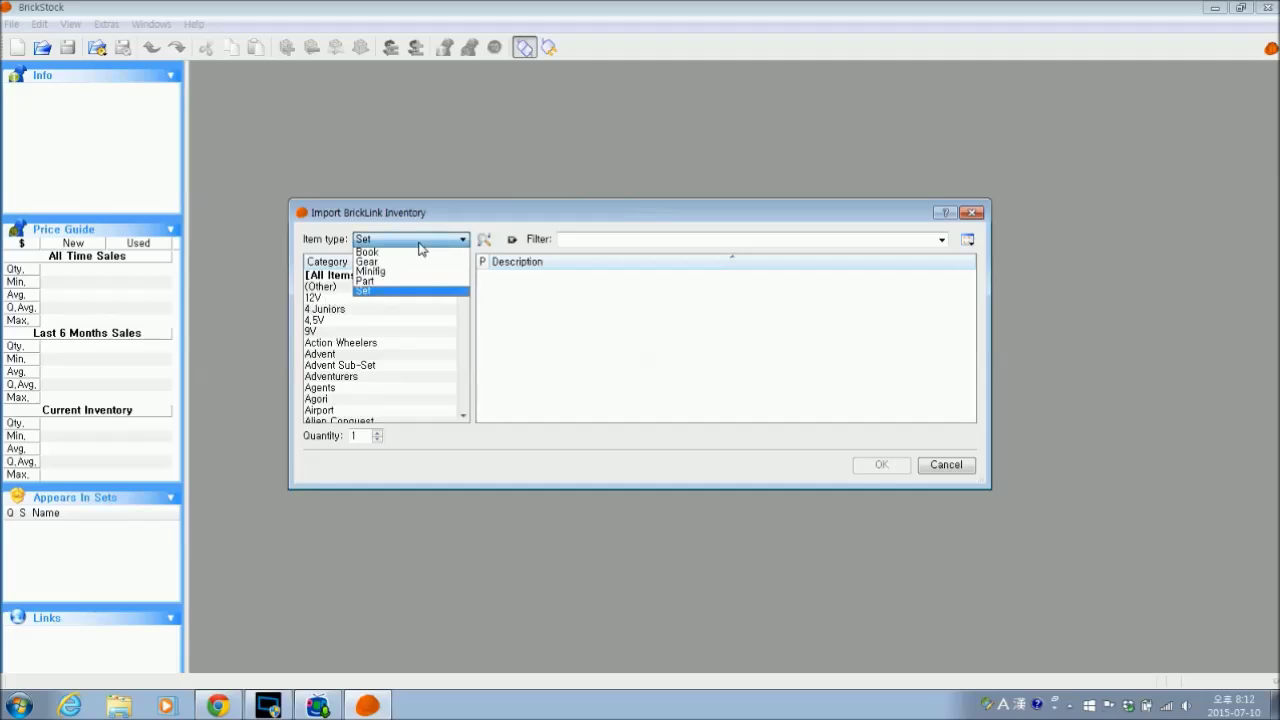
left_click(419, 299)
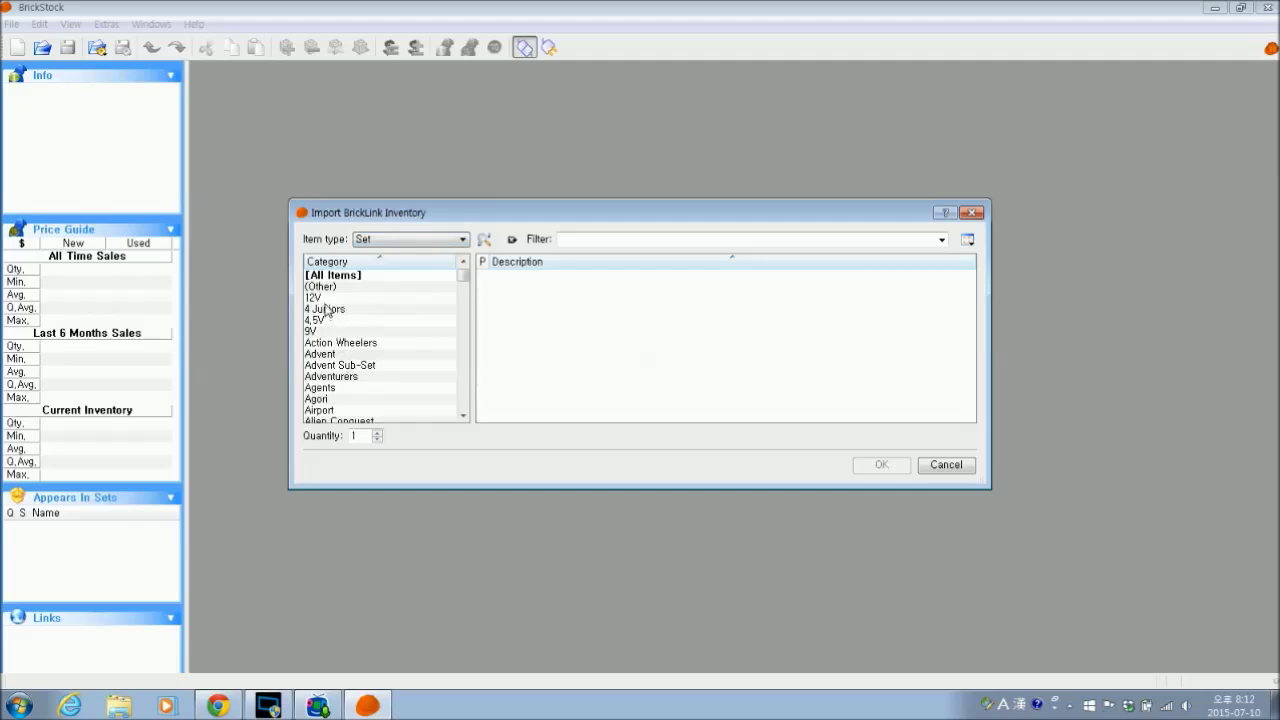
left_click_drag(463, 280, 463, 411)
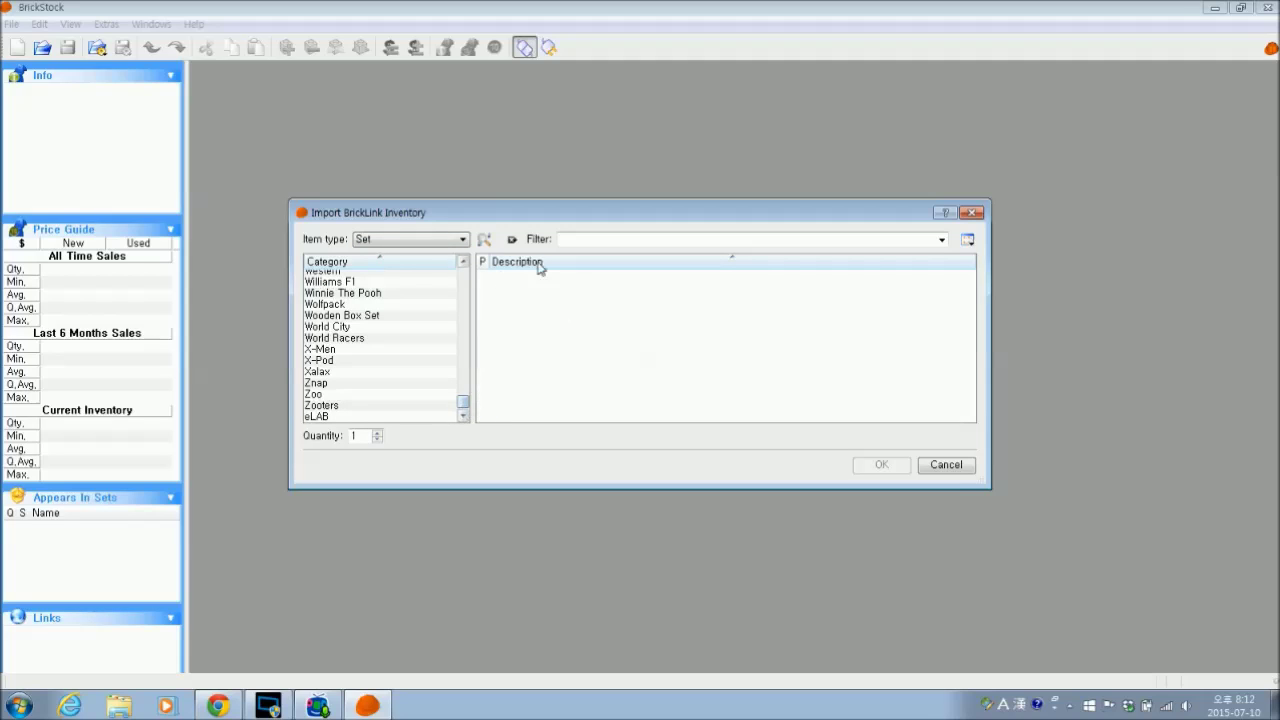
left_click_drag(463, 413, 476, 283)
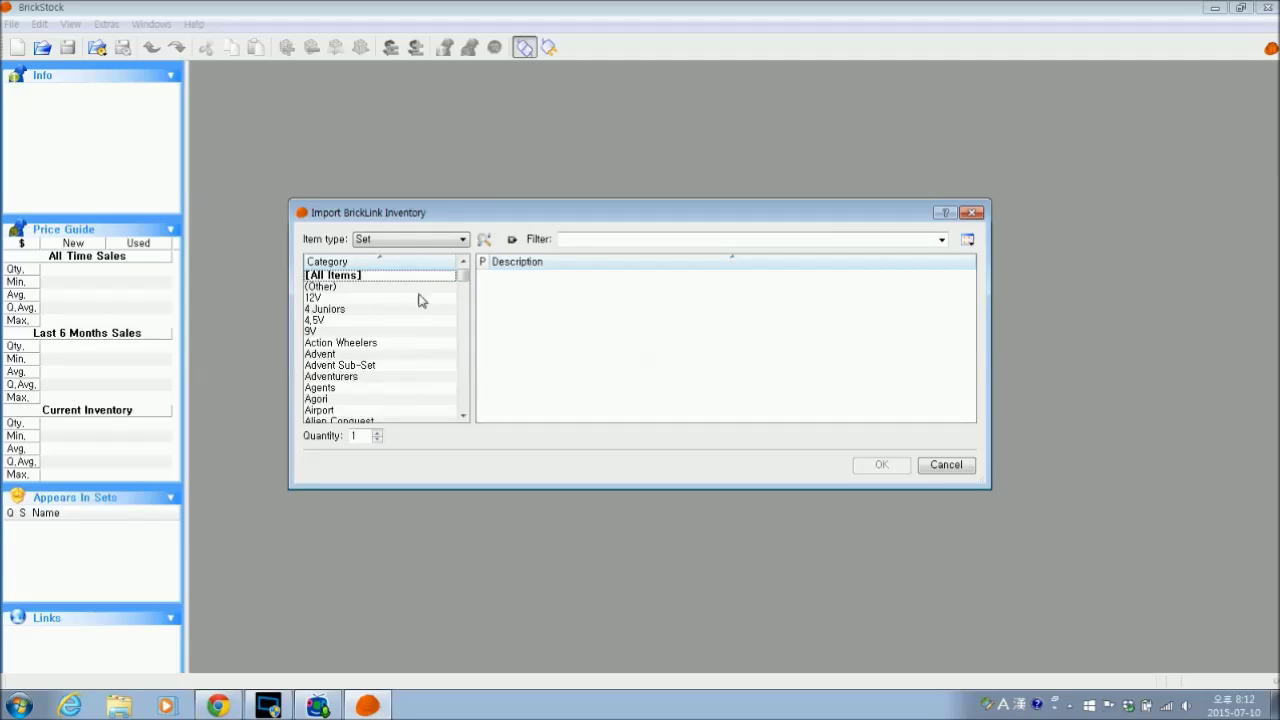
left_click(377, 278)
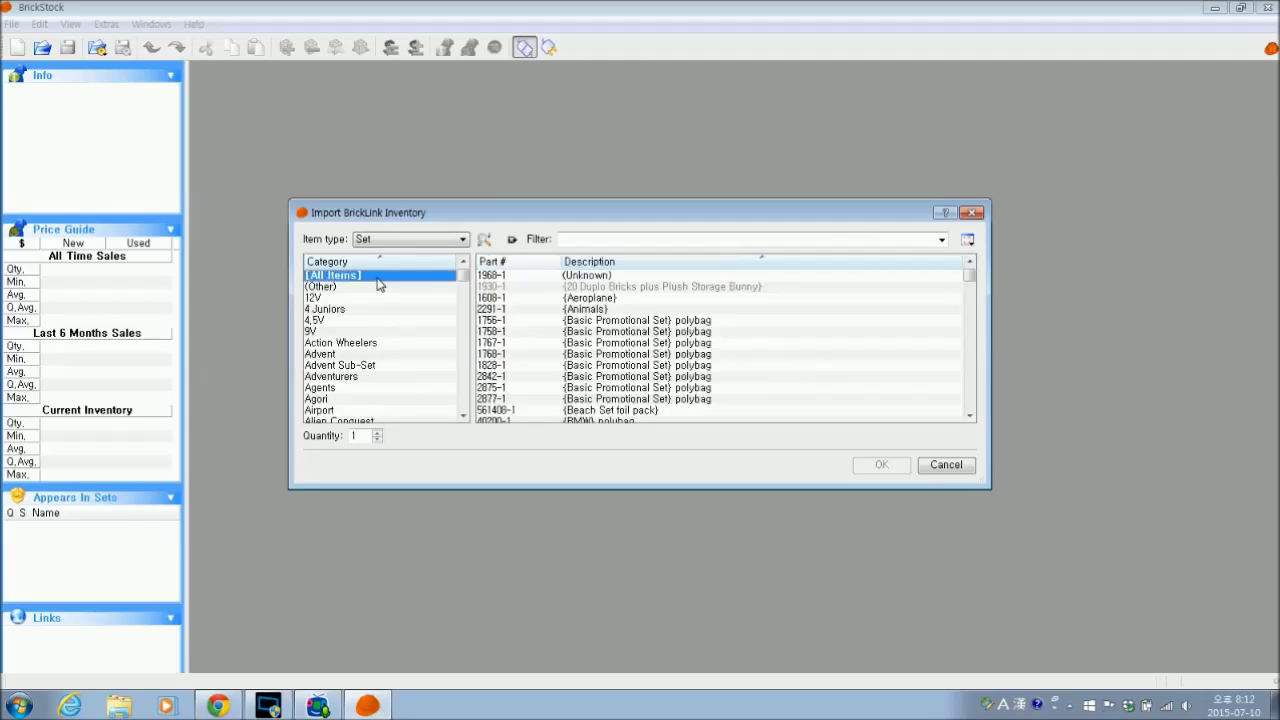
left_click(596, 241)
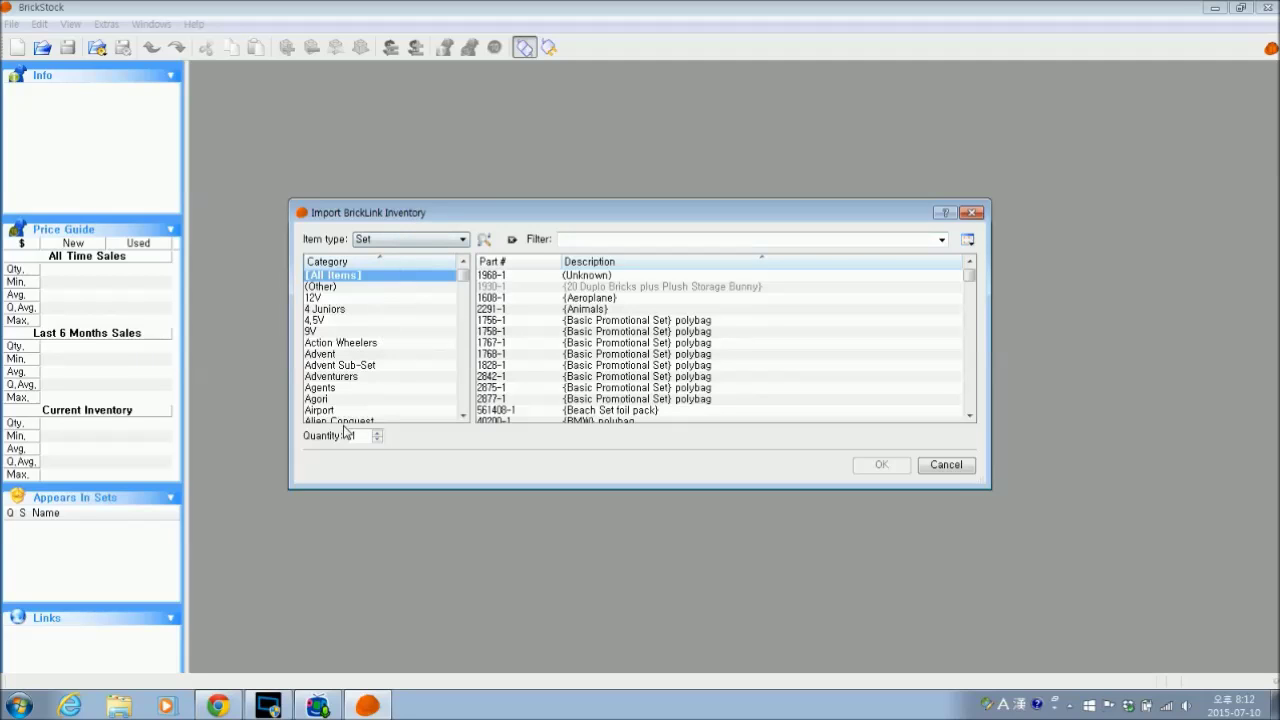
- Check the MINI Cooper Mini Model's set number on the Brickset page, and return to the import list of all sets
left_click(226, 707)
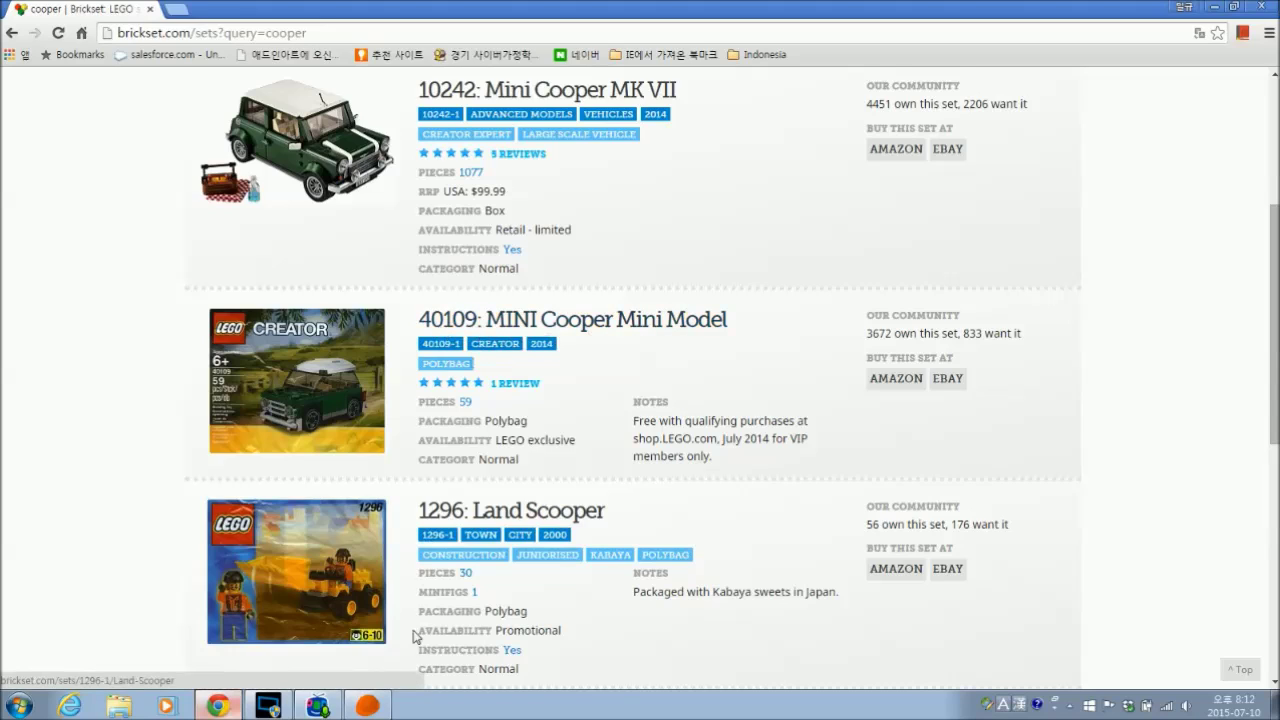
left_click(367, 705)
left_click(416, 246)
left_click(420, 285)
left_click(387, 278)
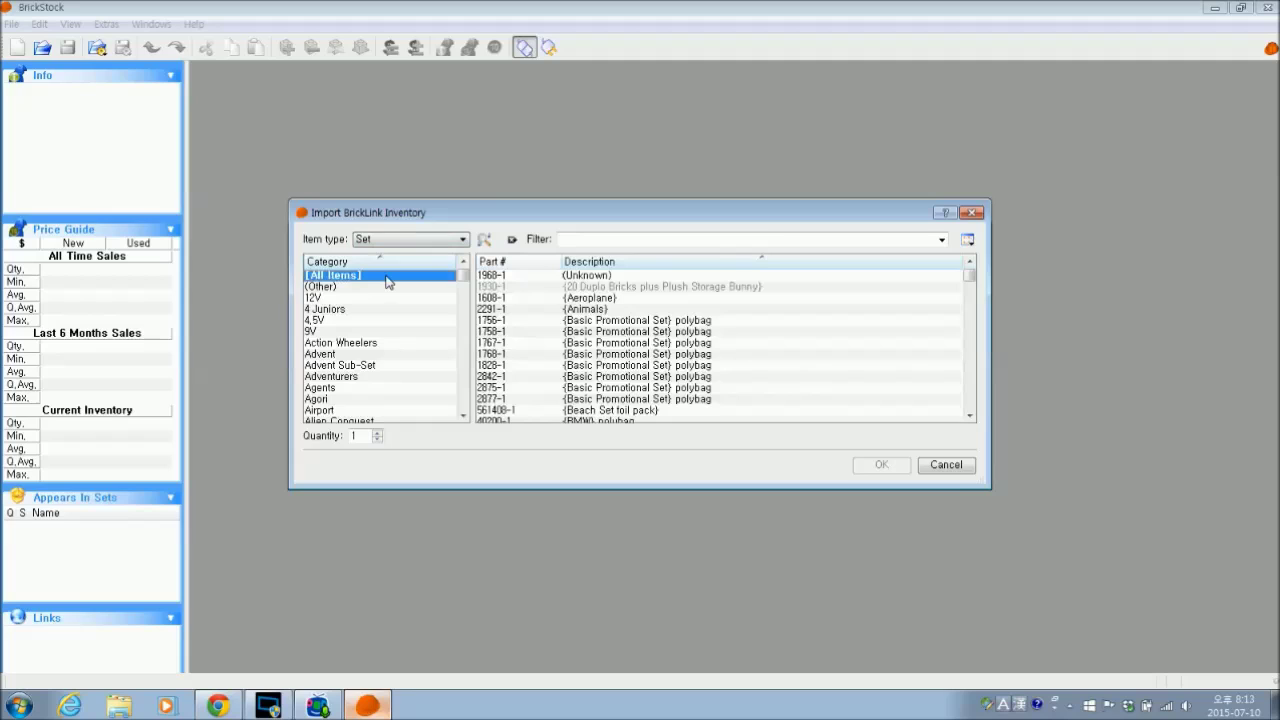
- Filter the sets by 40109 and import the inventory of the Mini MINI Cooper polybag
left_click(643, 239)
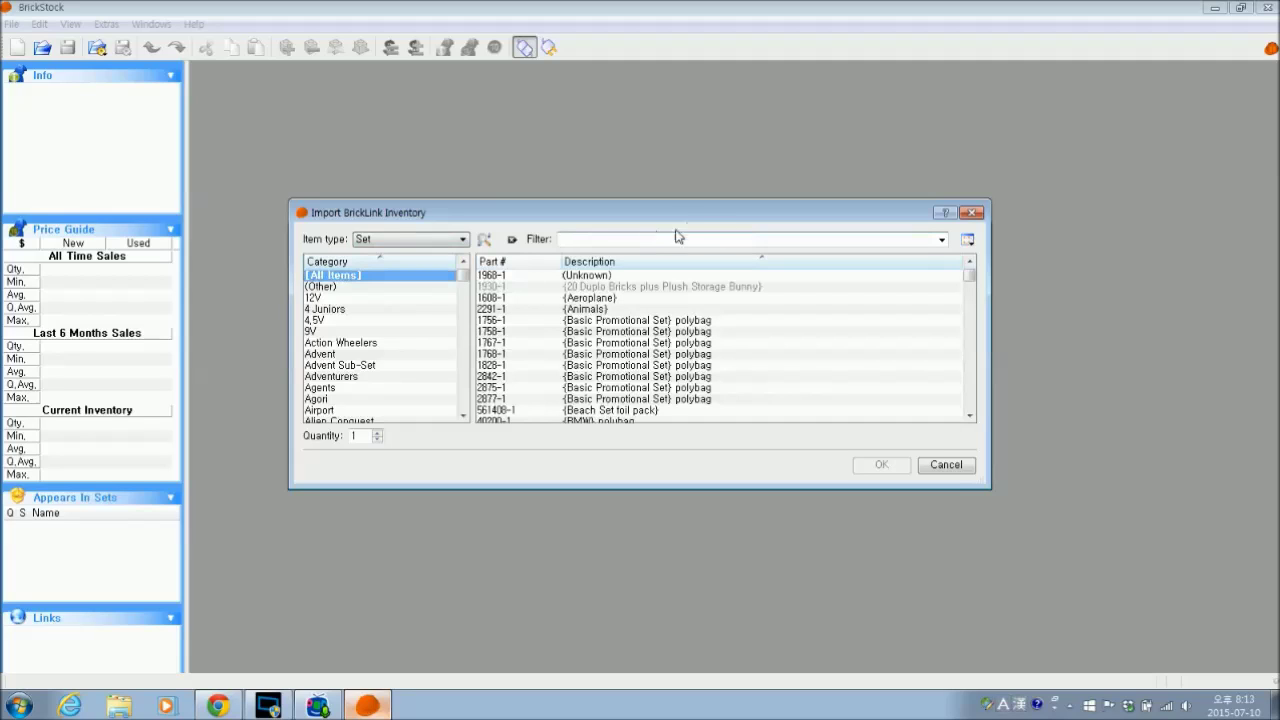
type("4")
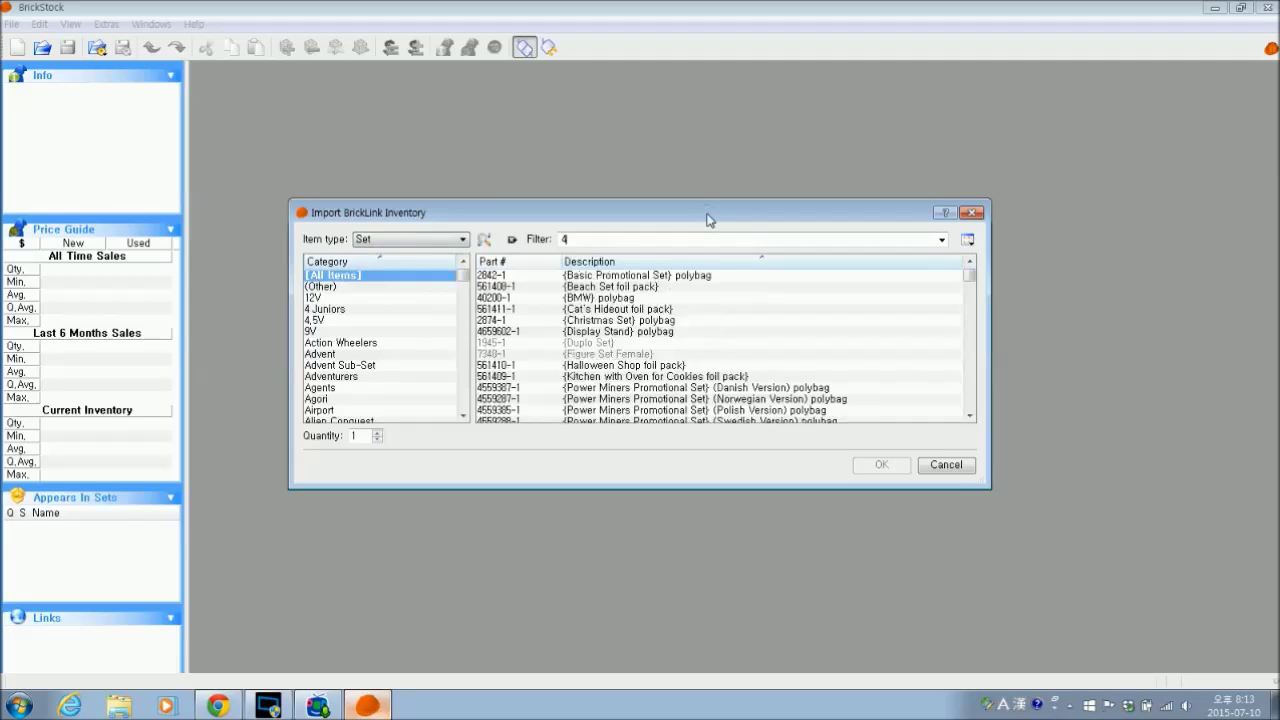
type("0109")
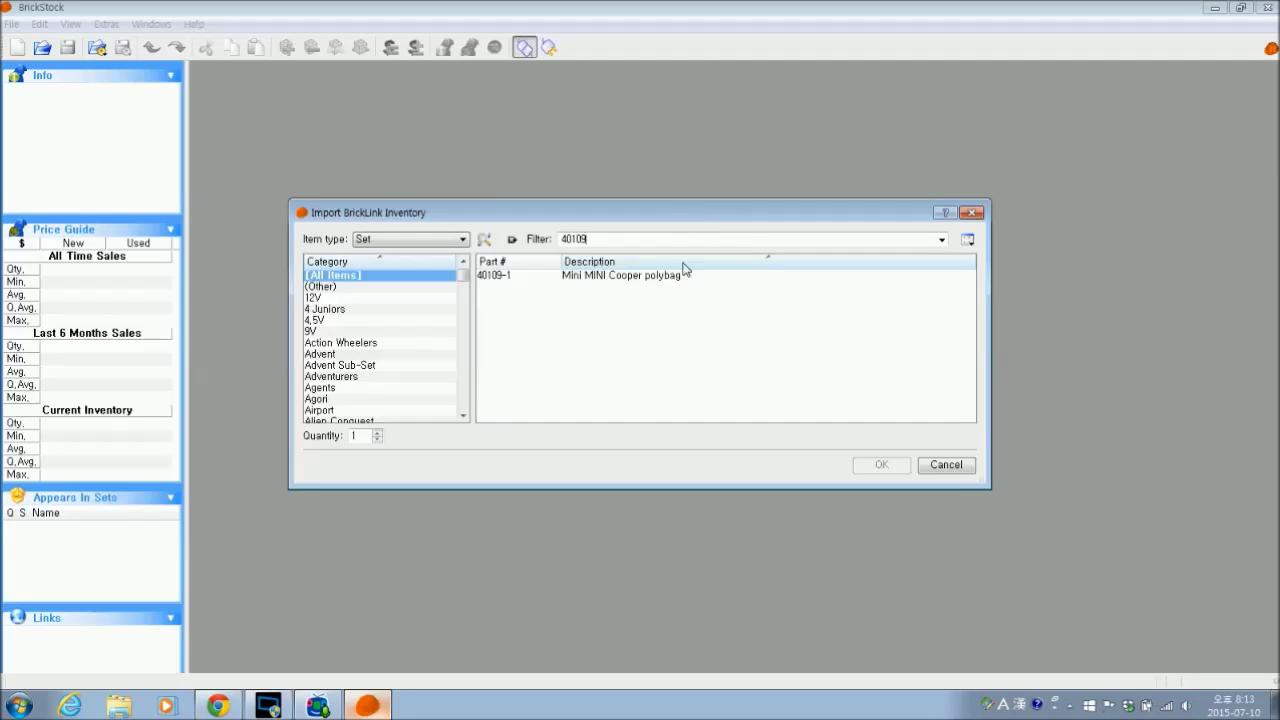
mouse_move(688, 284)
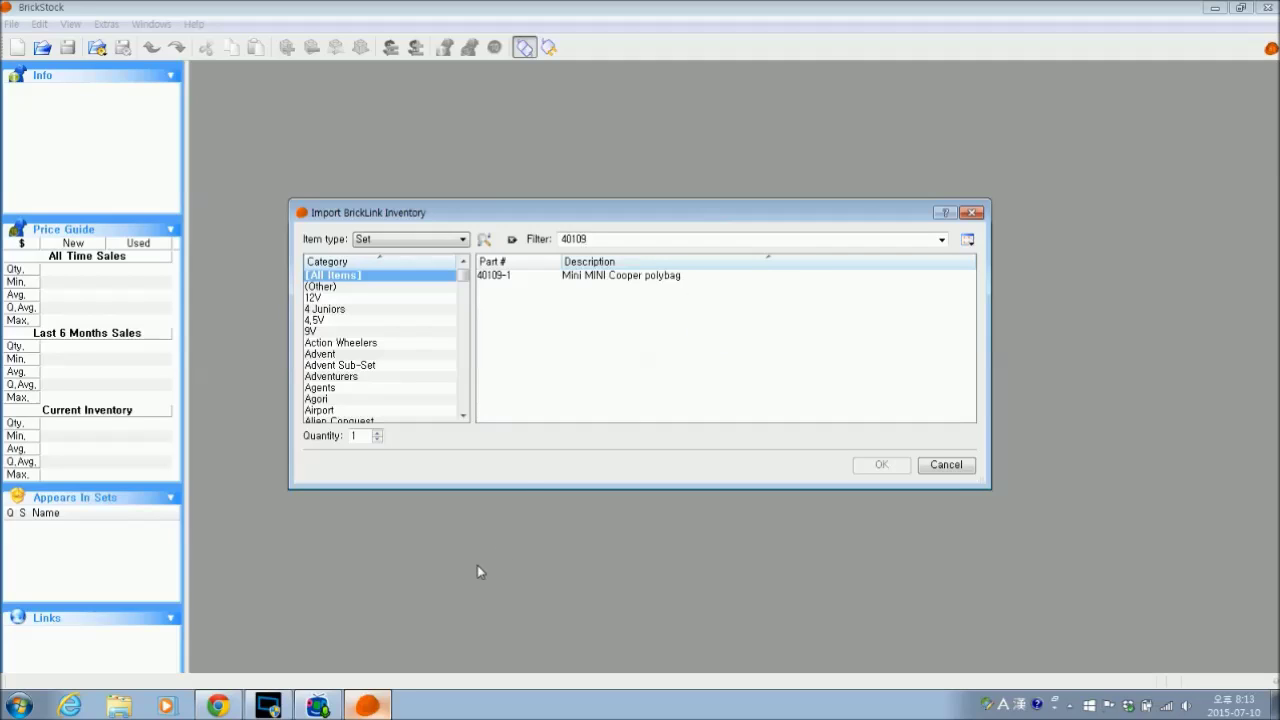
left_click(675, 277)
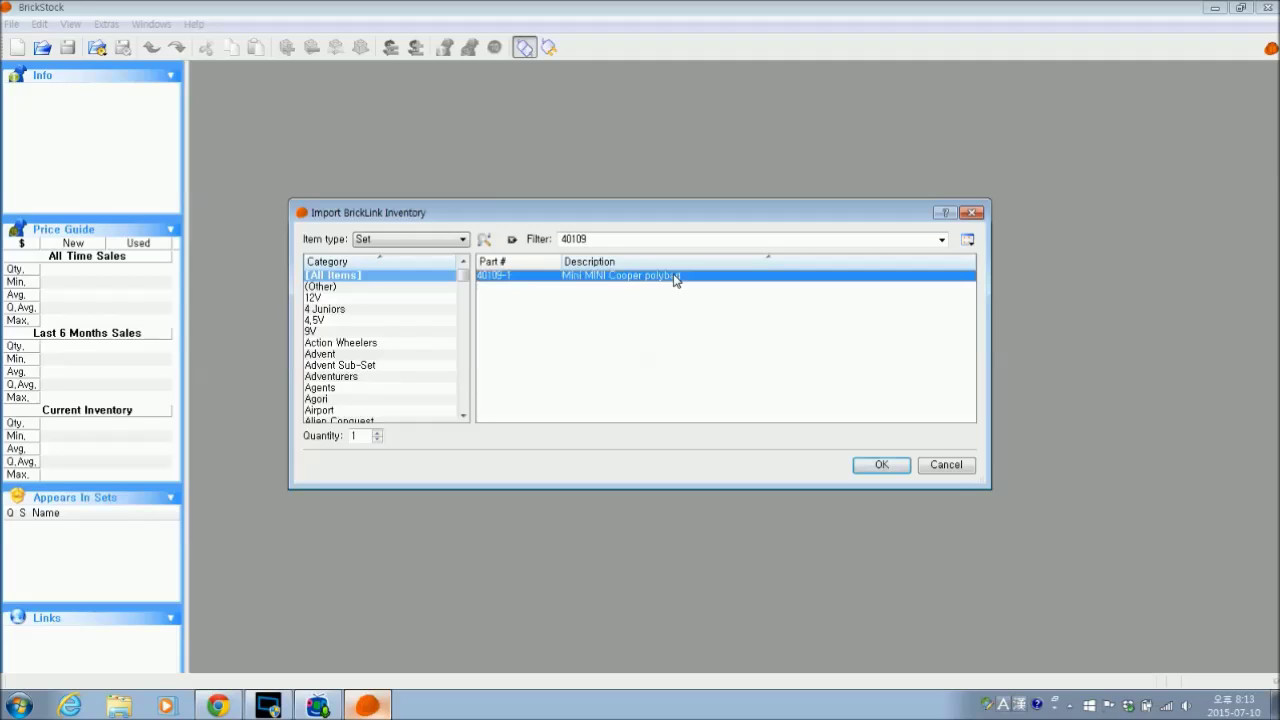
left_click(877, 472)
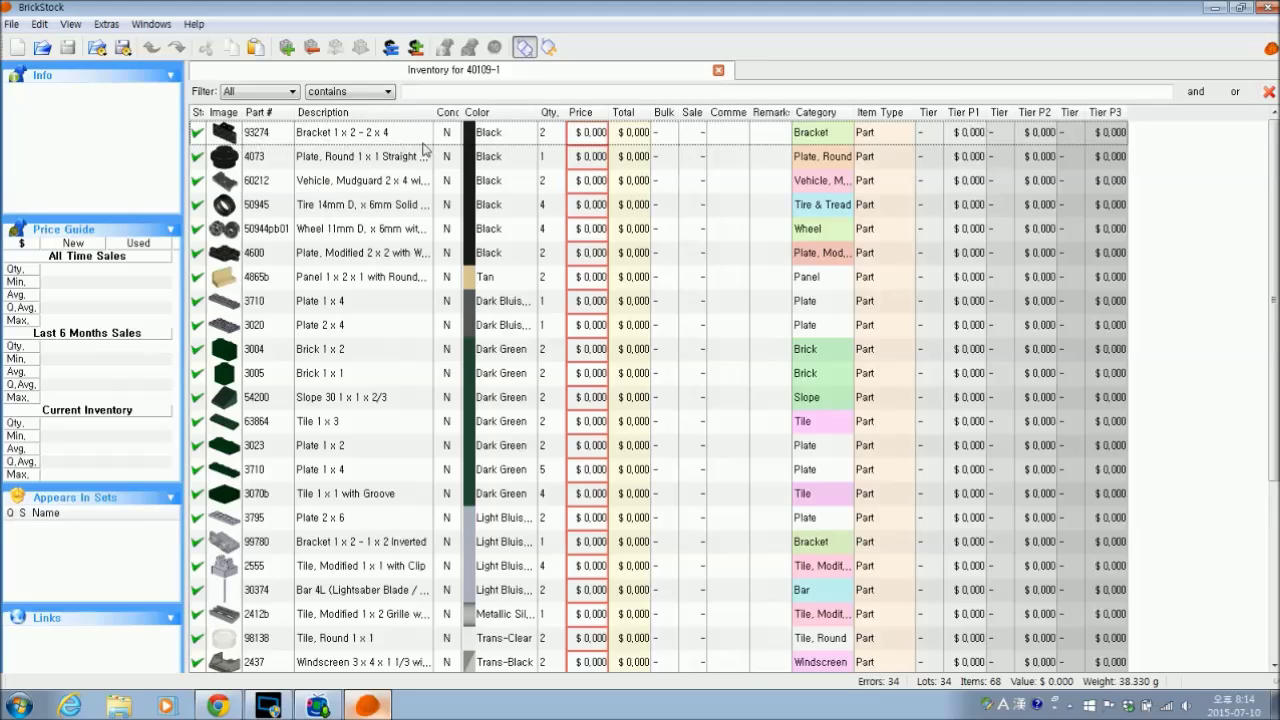
- Widen the condition column of the 40109-1 inventory and narrow it again to fit its heading
left_click_drag(462, 113, 572, 113)
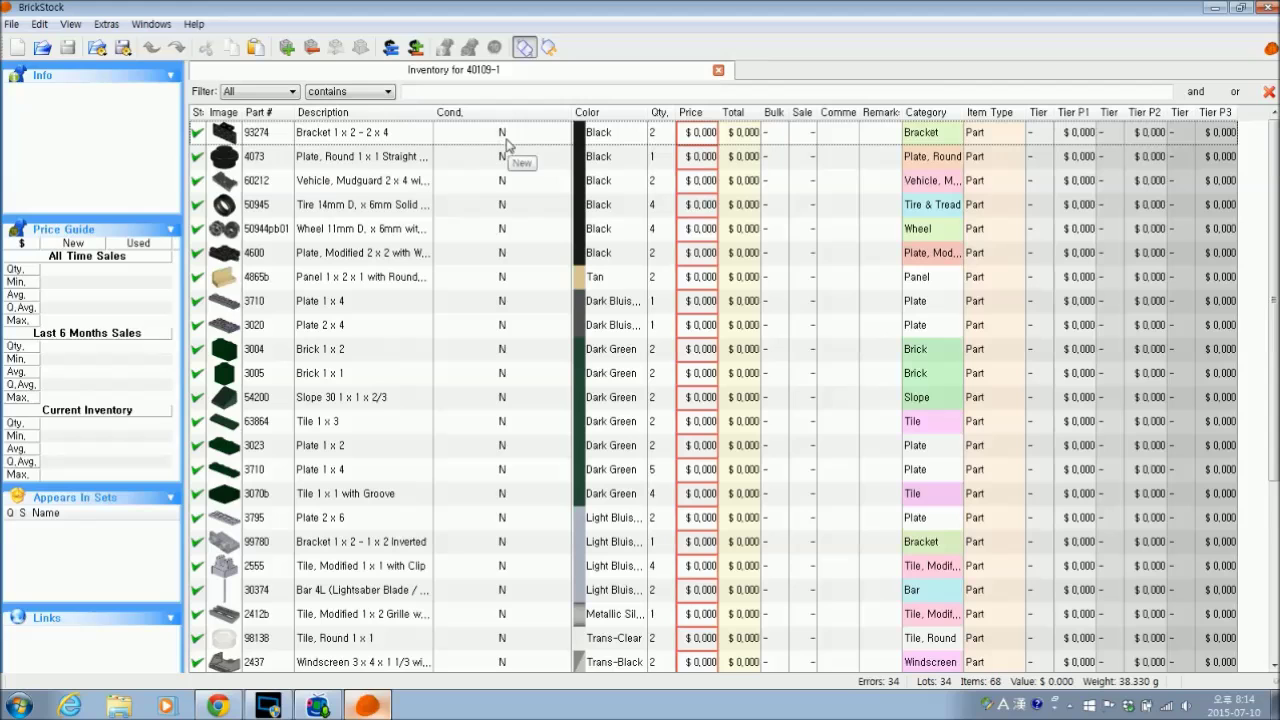
left_click_drag(568, 114, 482, 114)
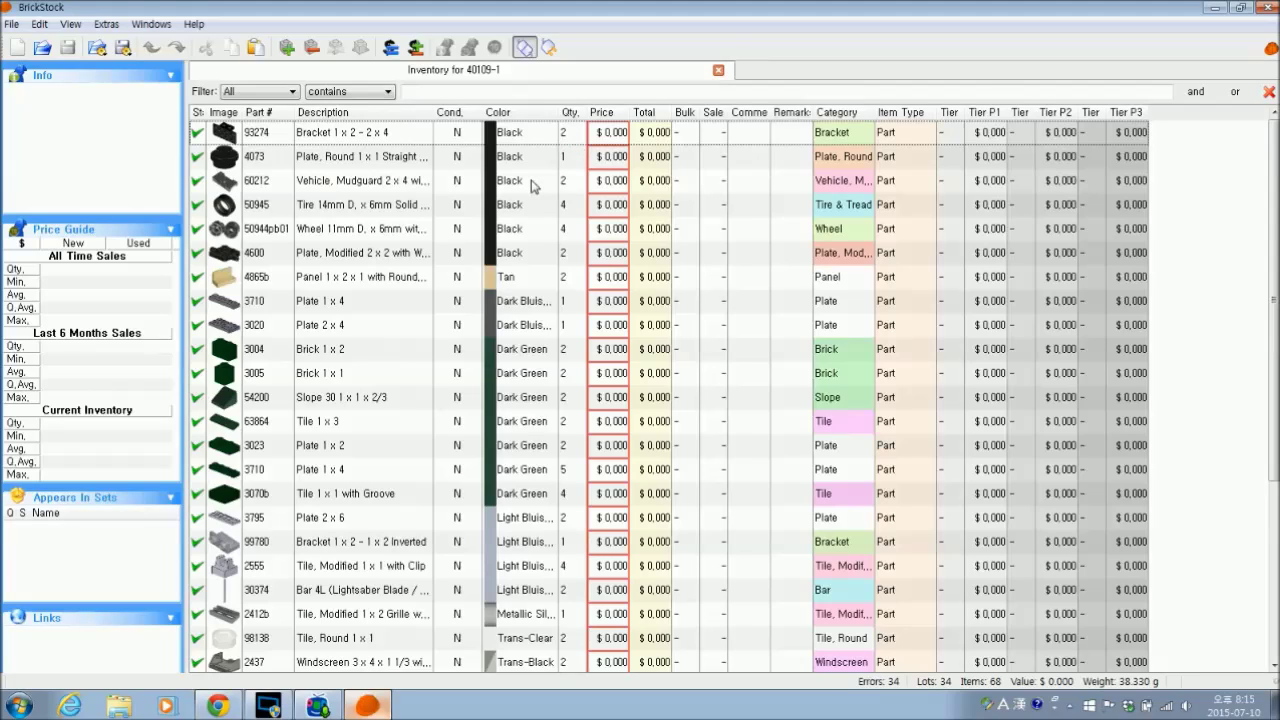
- Sort the inventory by color in ascending and descending order, and finally by part number
left_click(528, 112)
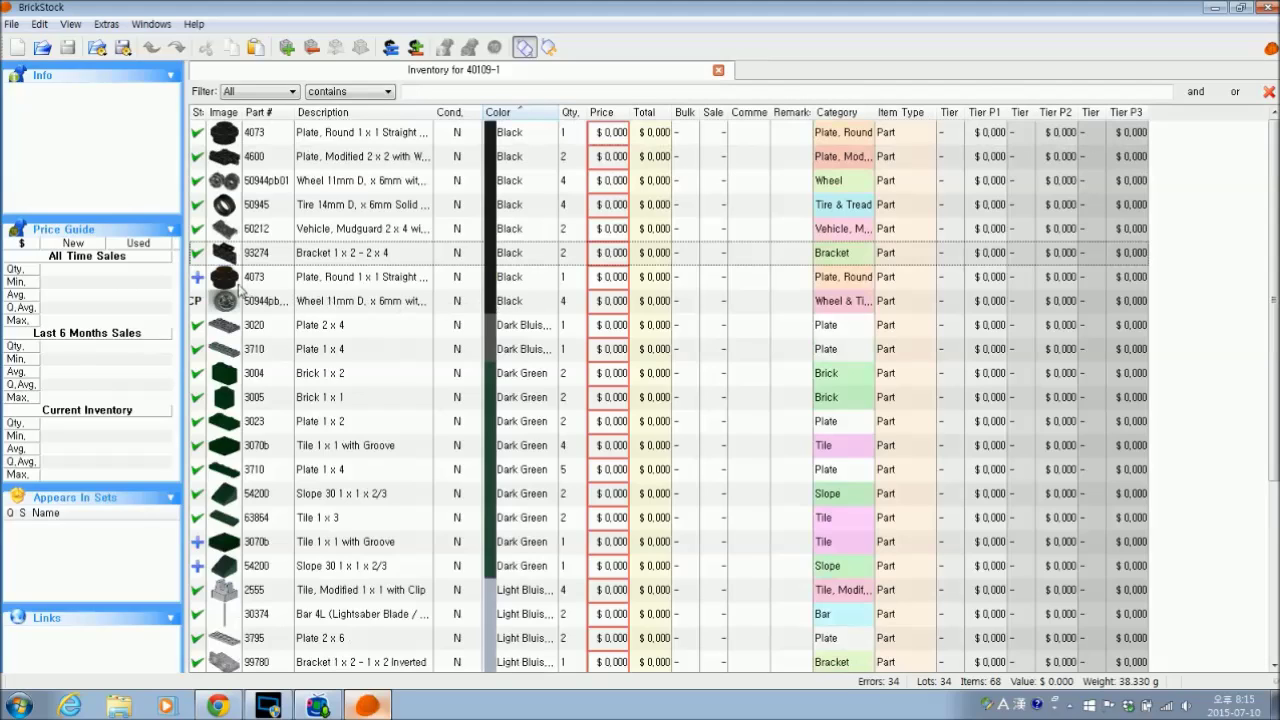
left_click(528, 120)
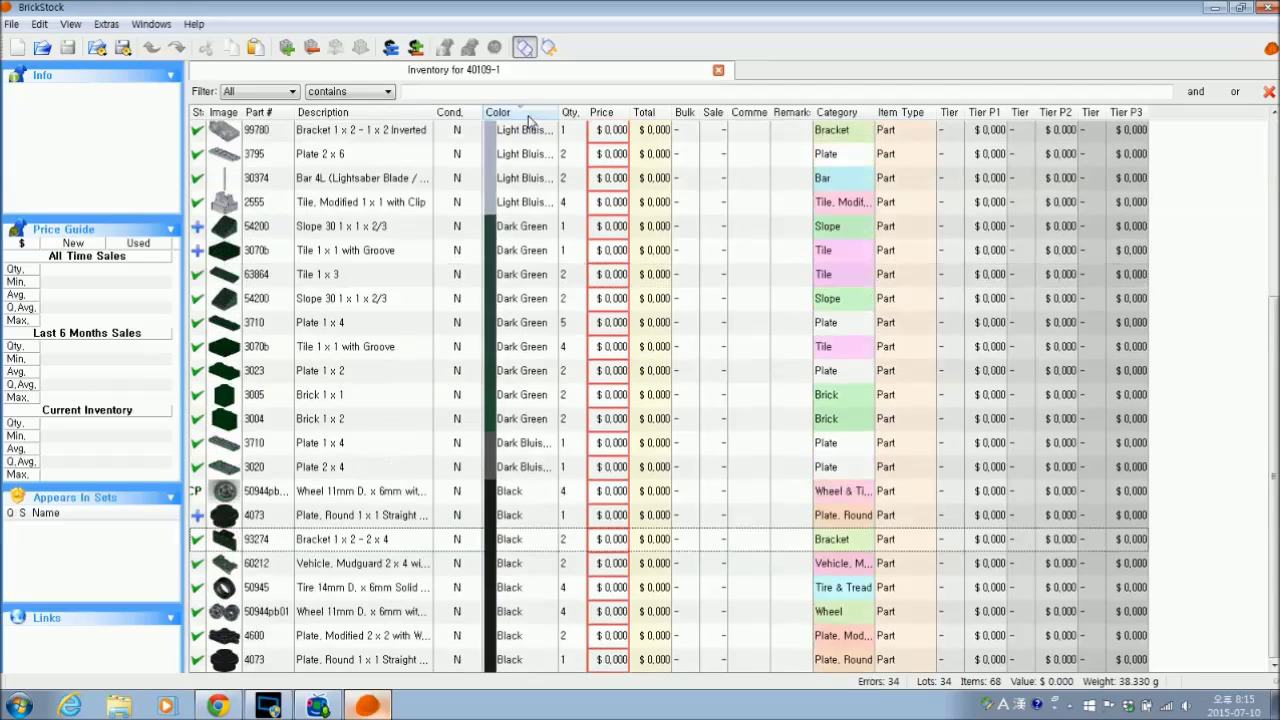
left_click(528, 120)
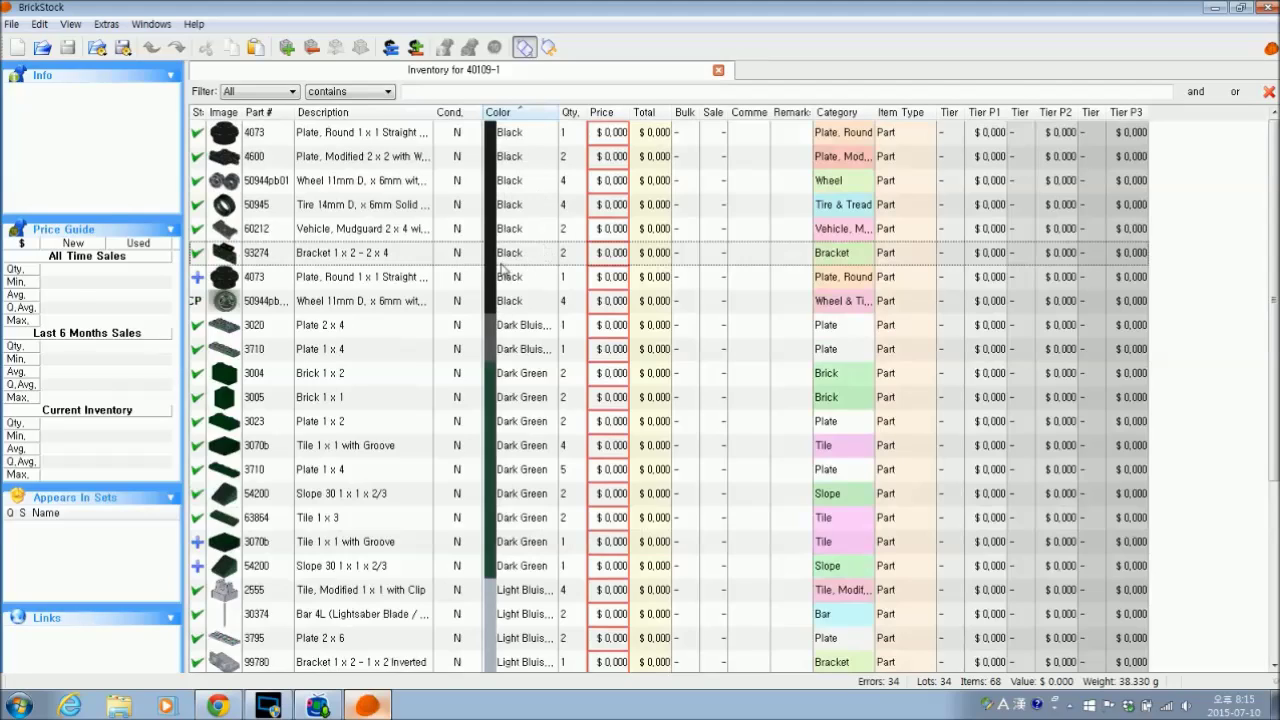
left_click(272, 114)
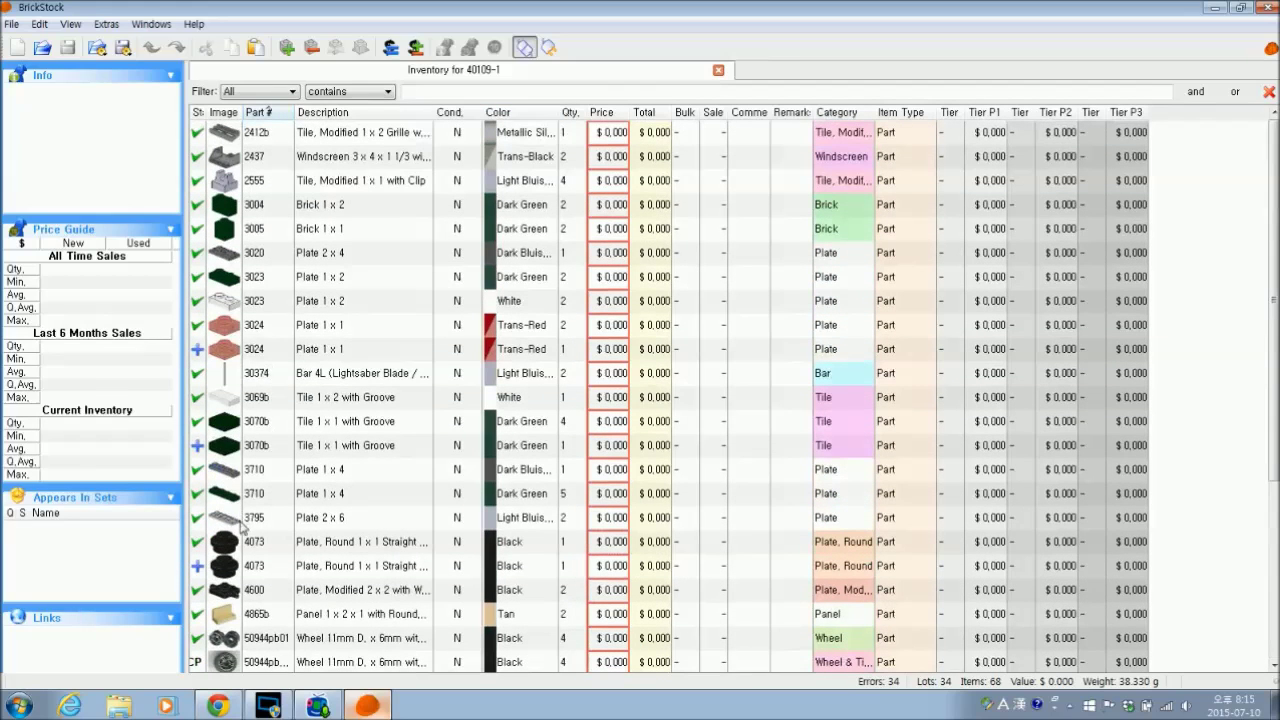
- Sort the inventory by color in ascending order and select all the Dark Green lots as one continuous range
left_click(518, 113)
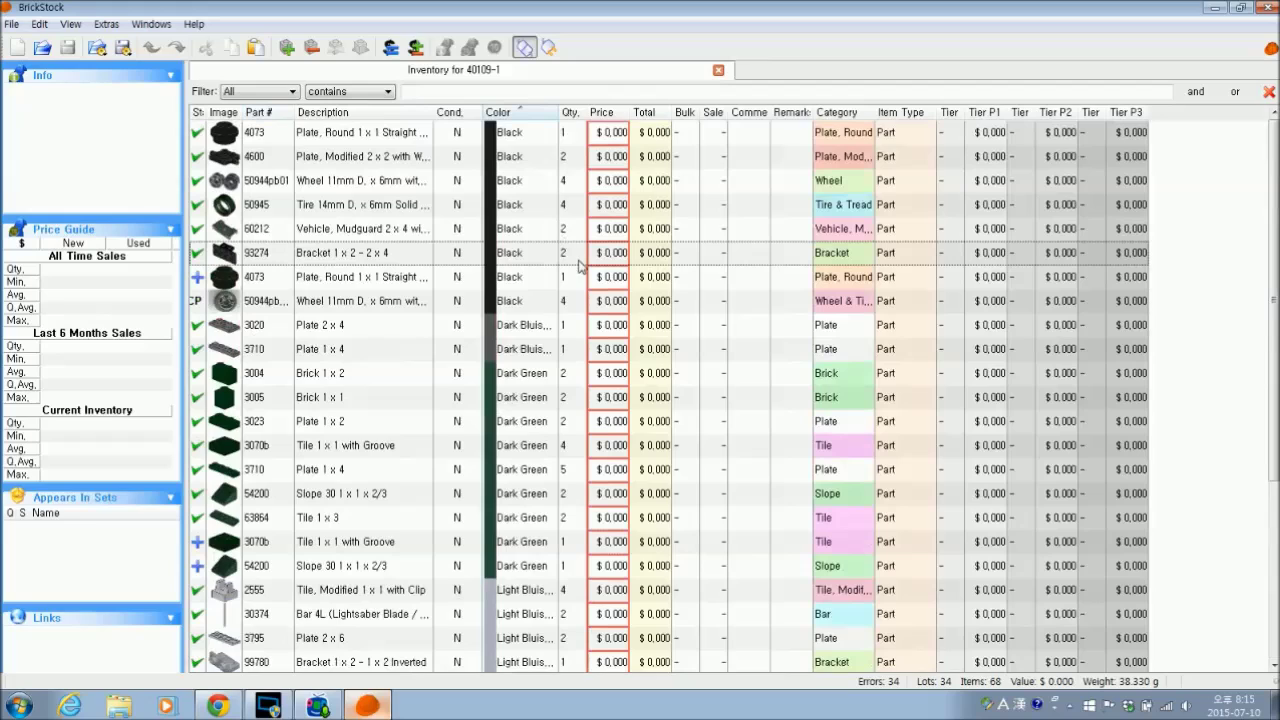
left_click(522, 378)
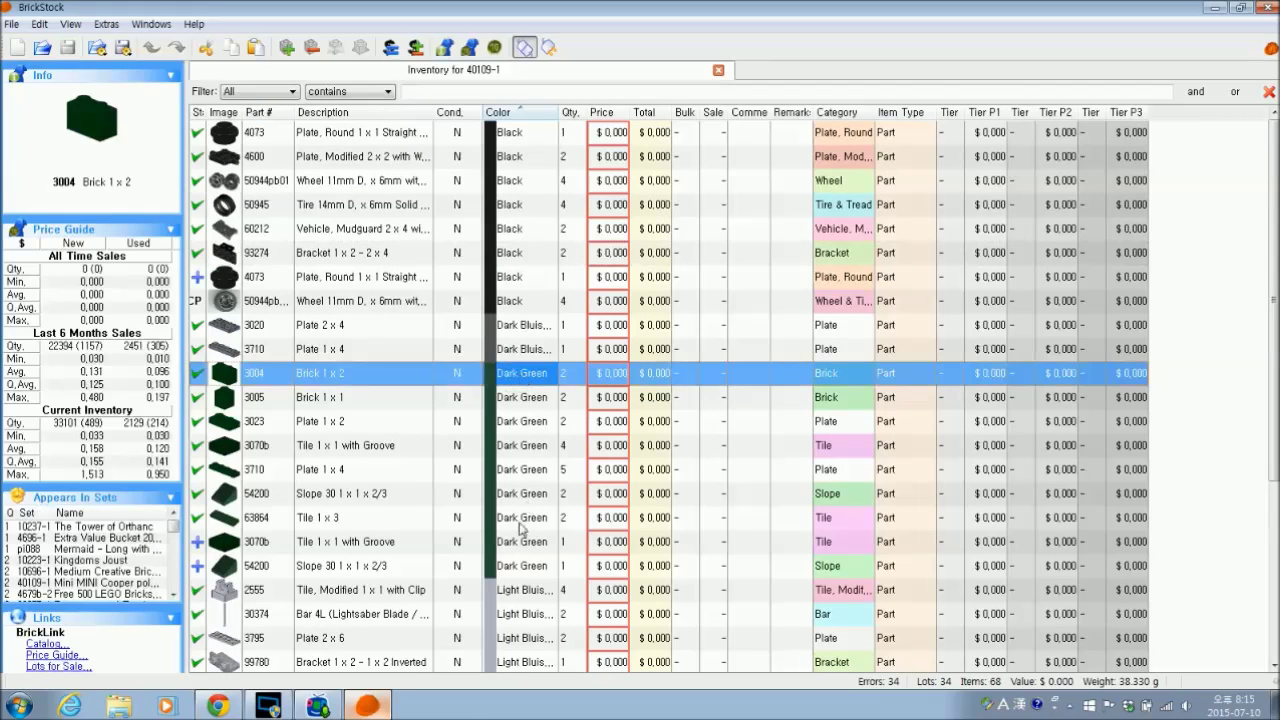
left_click(522, 568)
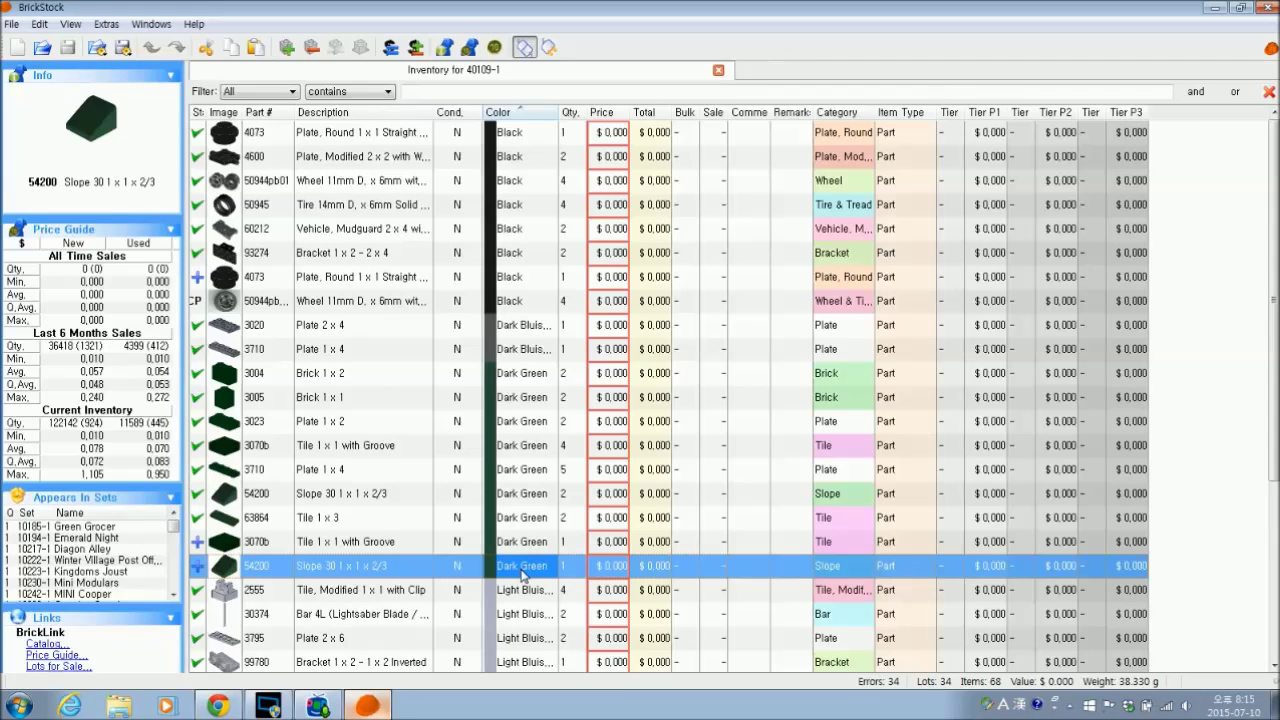
left_click(527, 378)
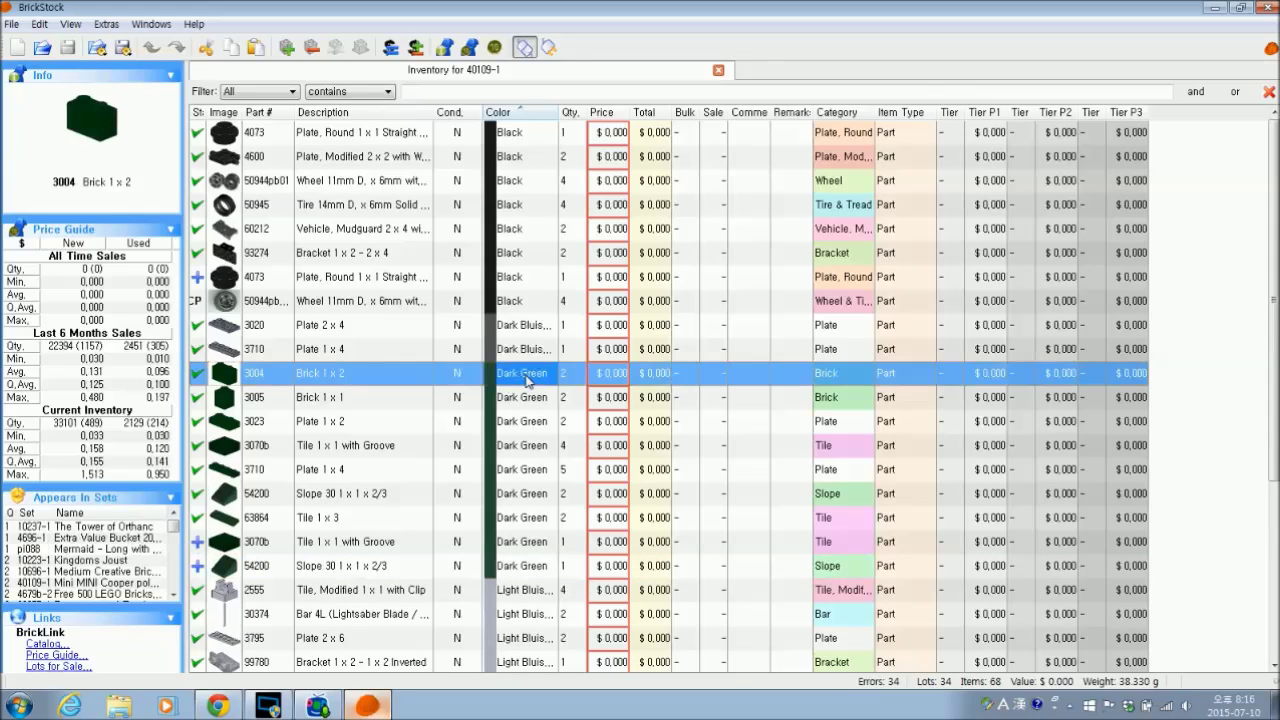
left_click(524, 569, "shift")
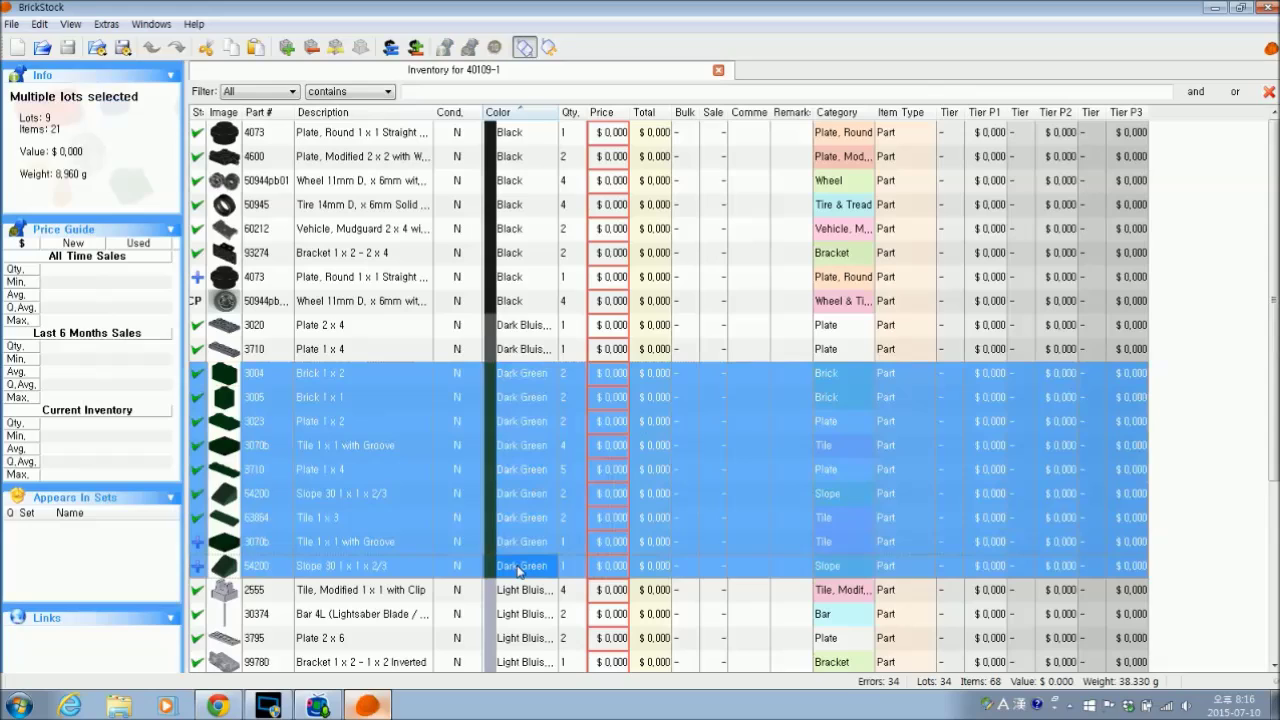
- Select only the Dark Green Brick 1 x 2, Plate 1 x 2 and Plate 1 x 4 lots together
left_click(530, 375)
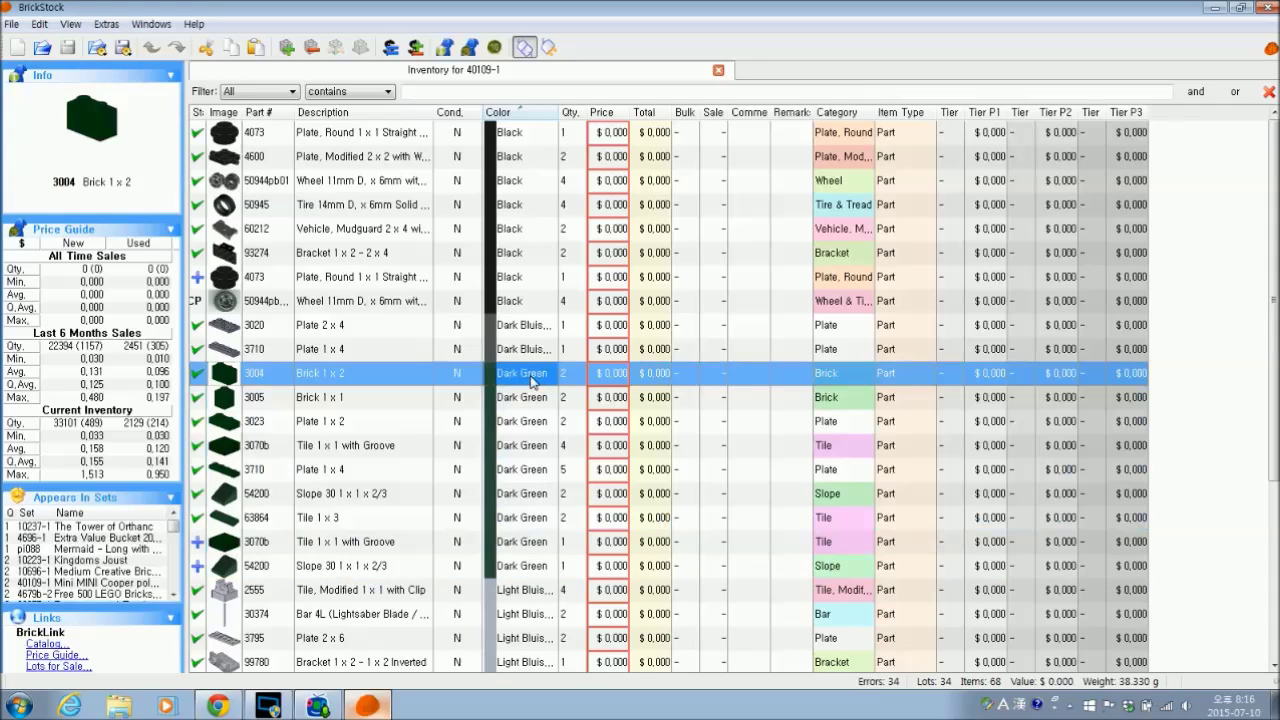
left_click(542, 425, "ctrl")
left_click(543, 470, "ctrl")
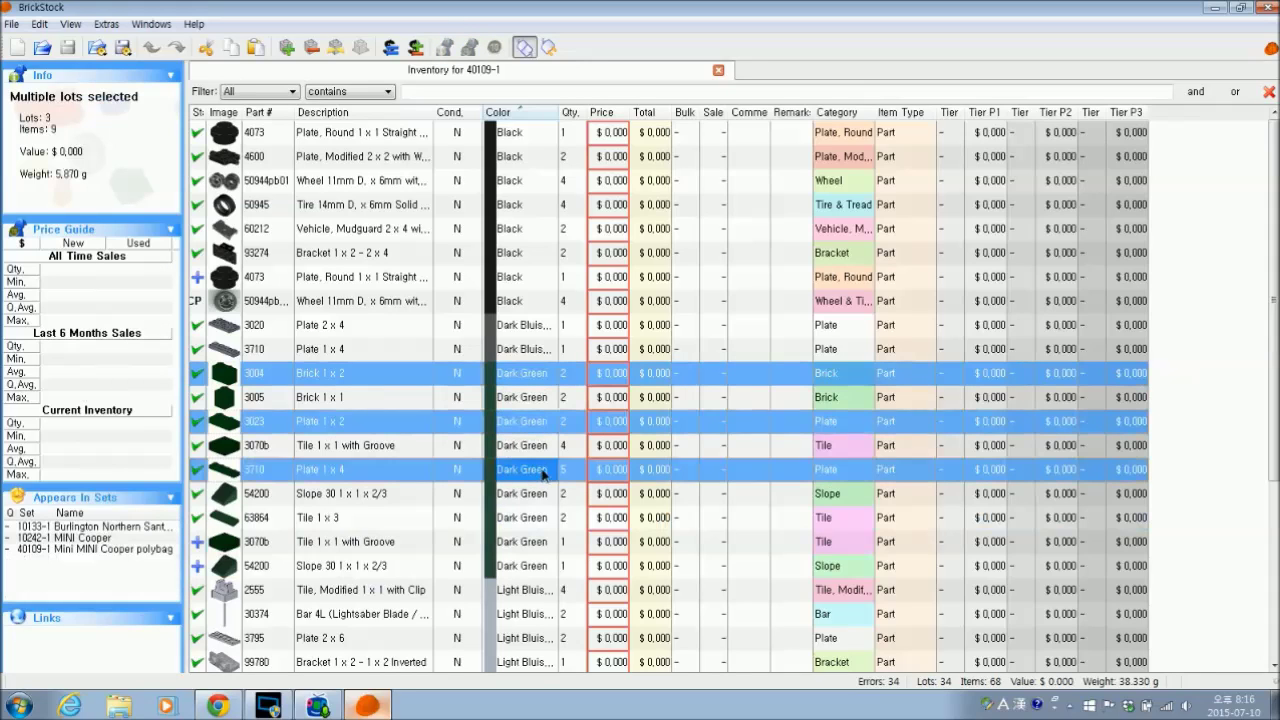
- Select the whole range of Dark Green lots and set their condition to Used
left_click(539, 374)
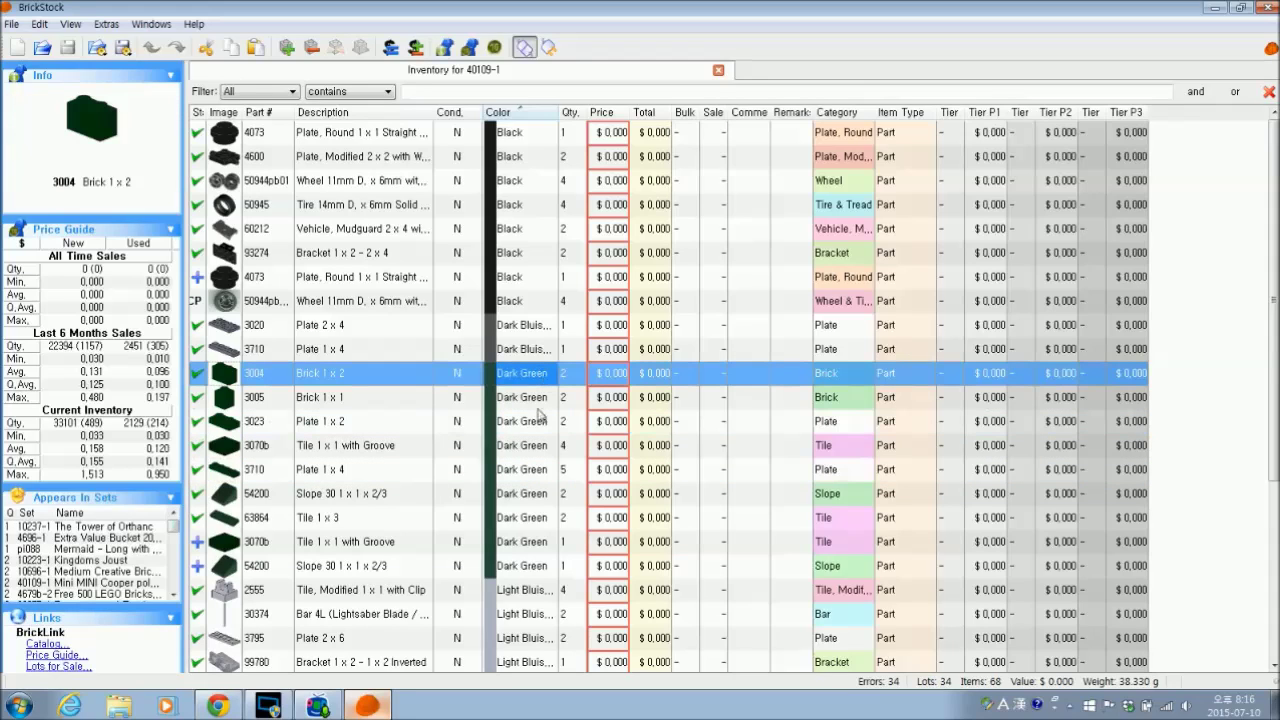
left_click(531, 571, "shift")
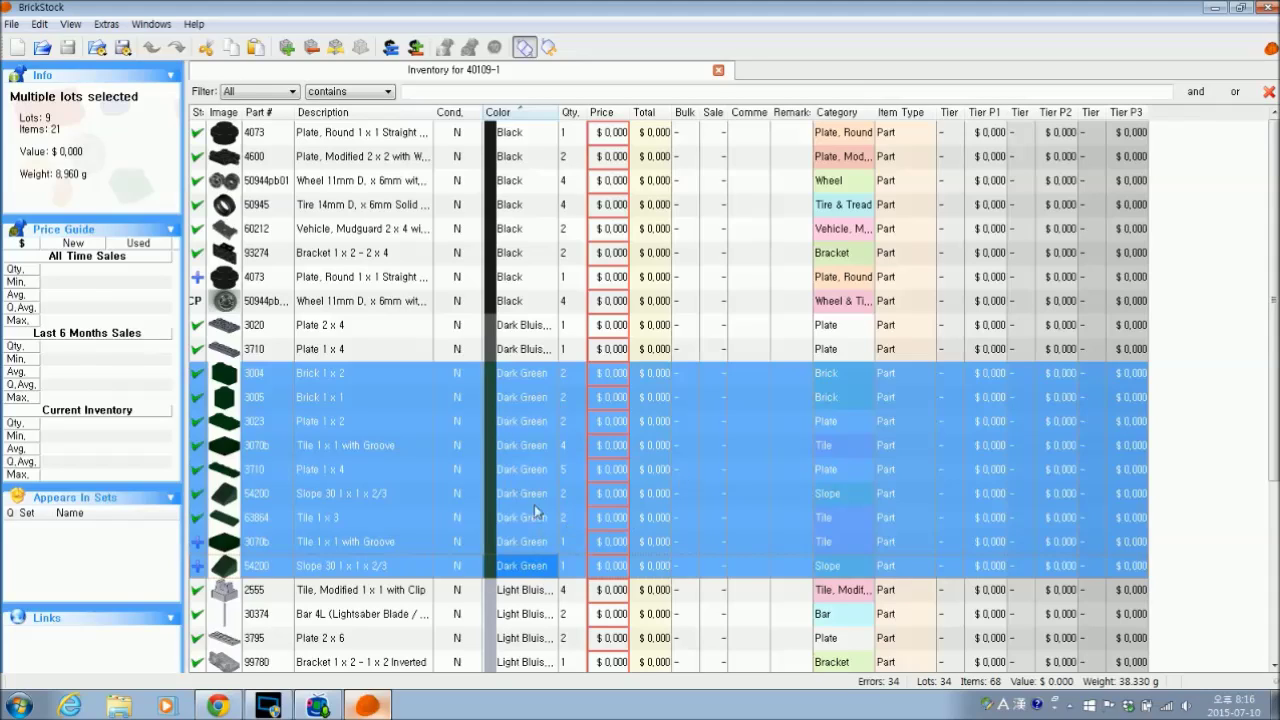
right_click(539, 448)
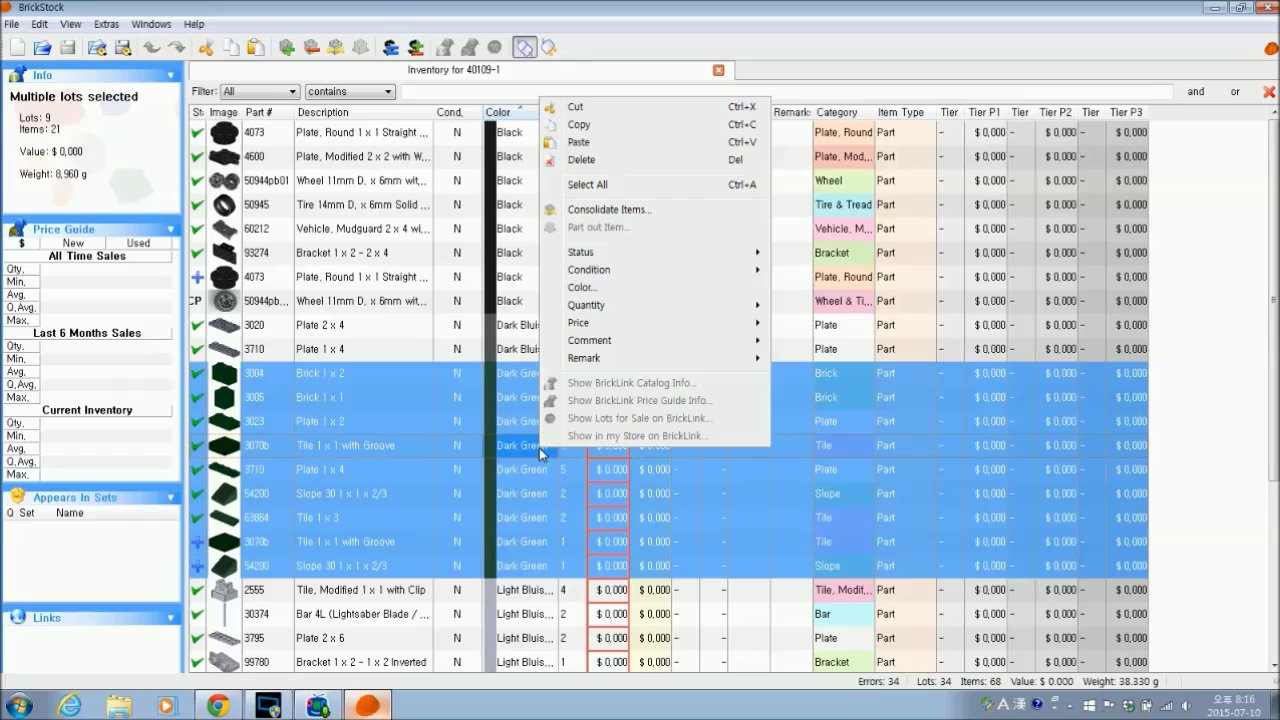
mouse_move(705, 257)
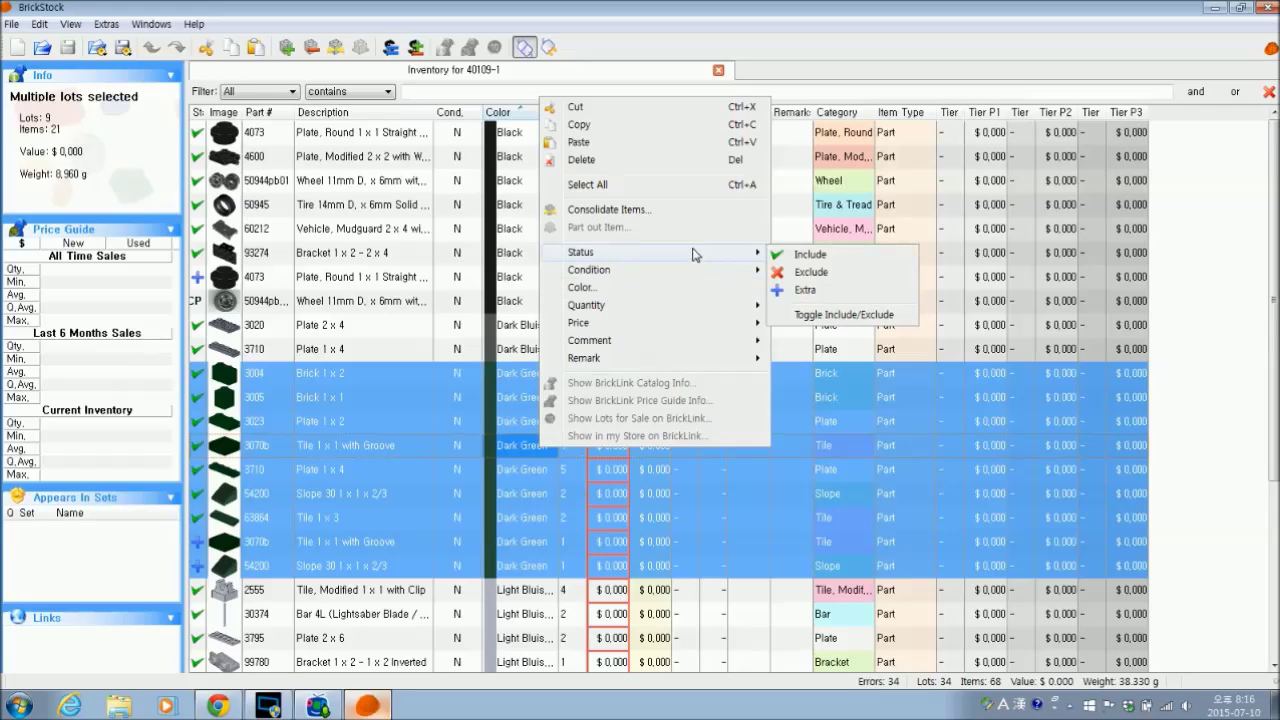
mouse_move(694, 278)
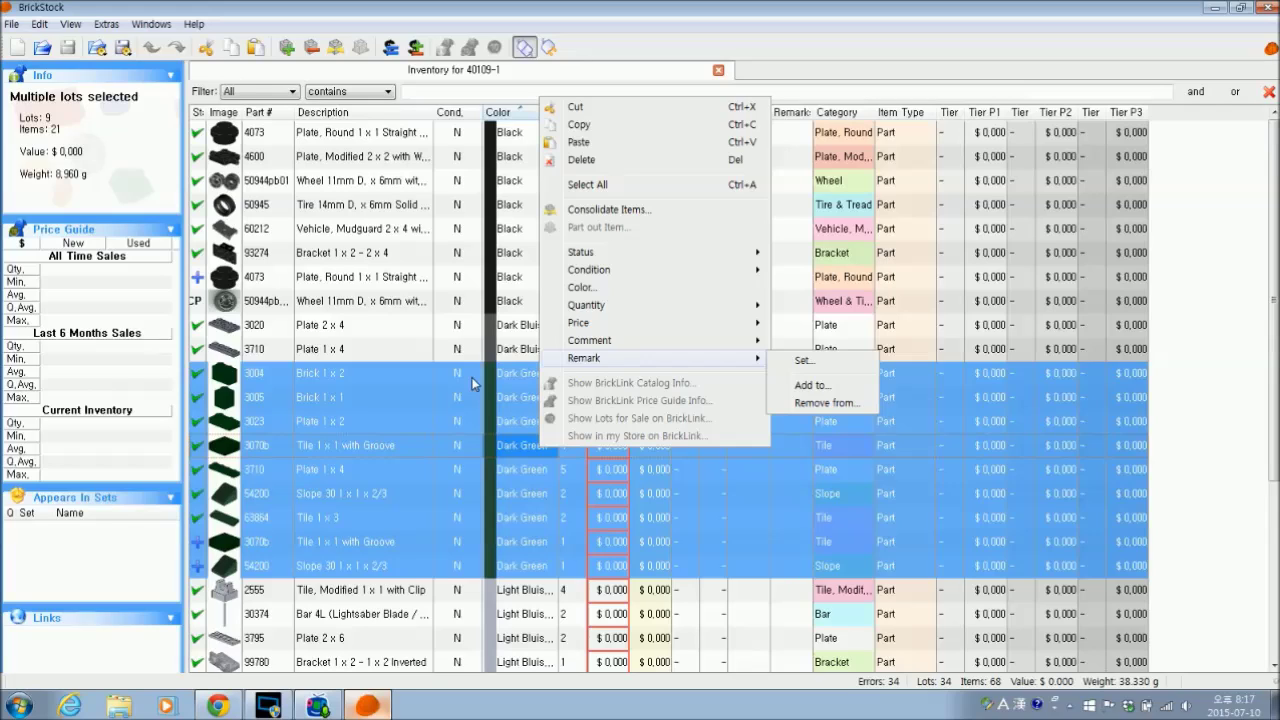
mouse_move(744, 273)
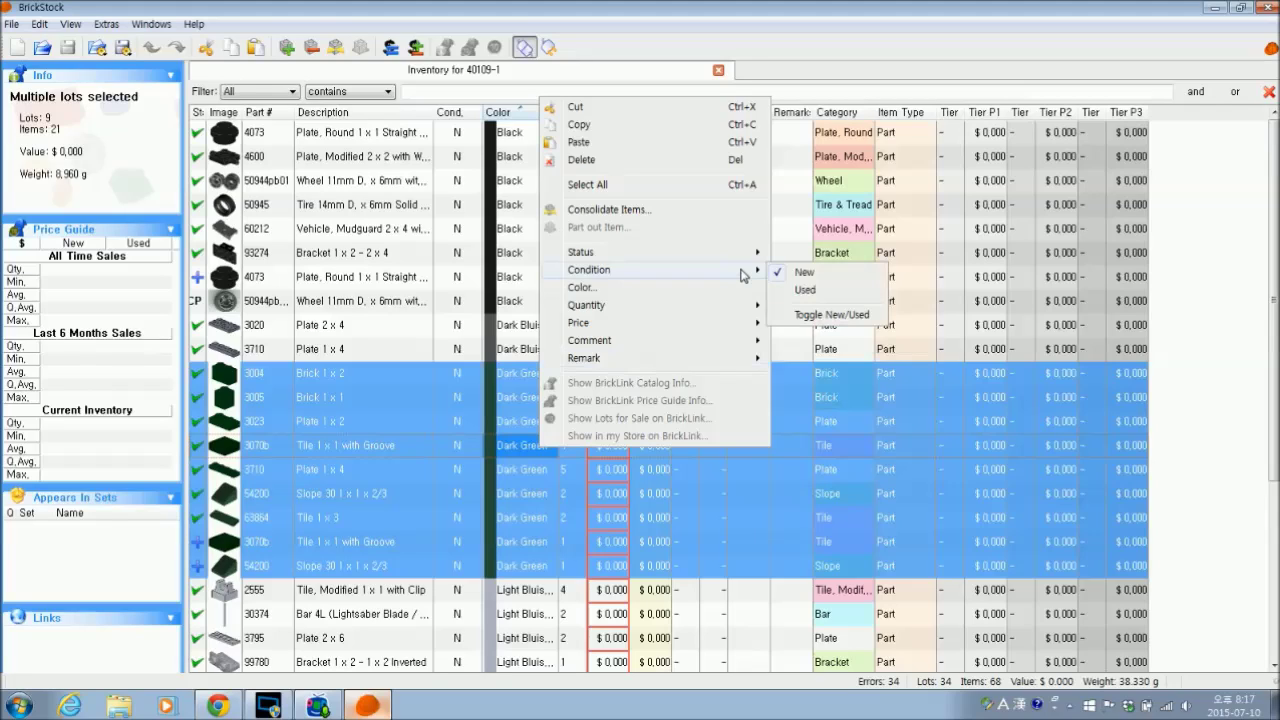
left_click(822, 290)
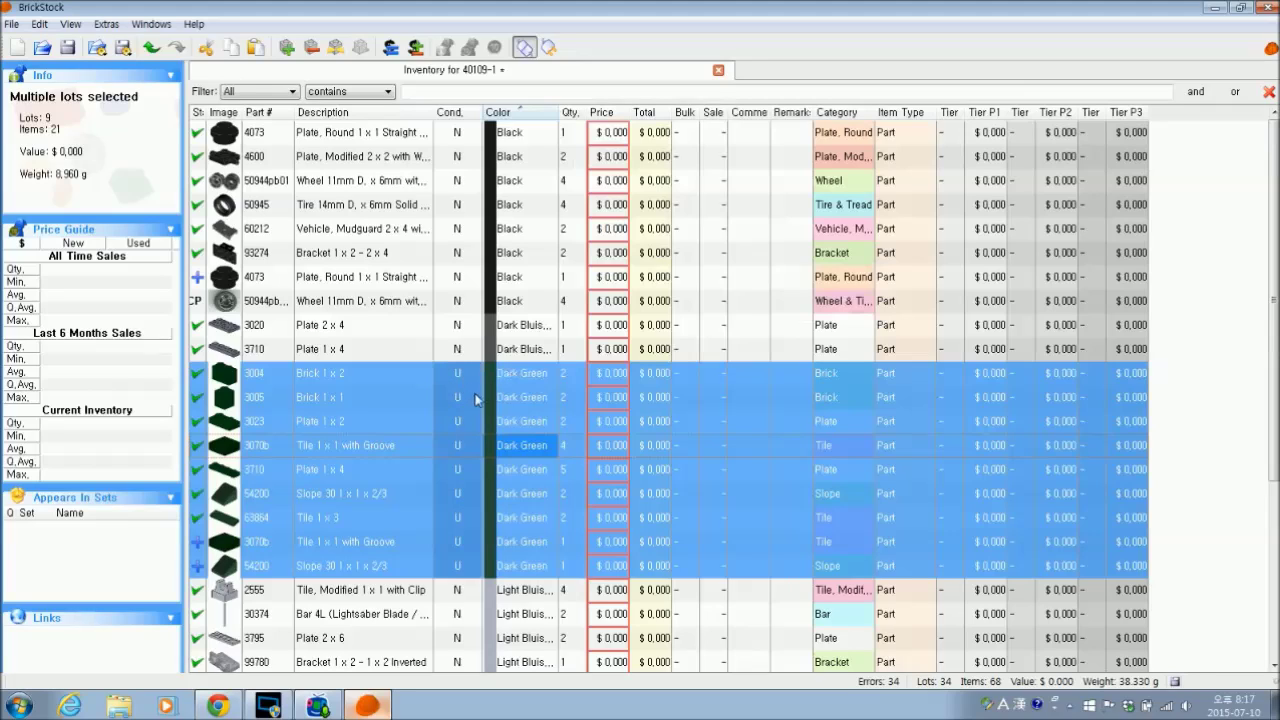
- Set the condition of the selected Dark Green lots back to New
right_click(538, 375)
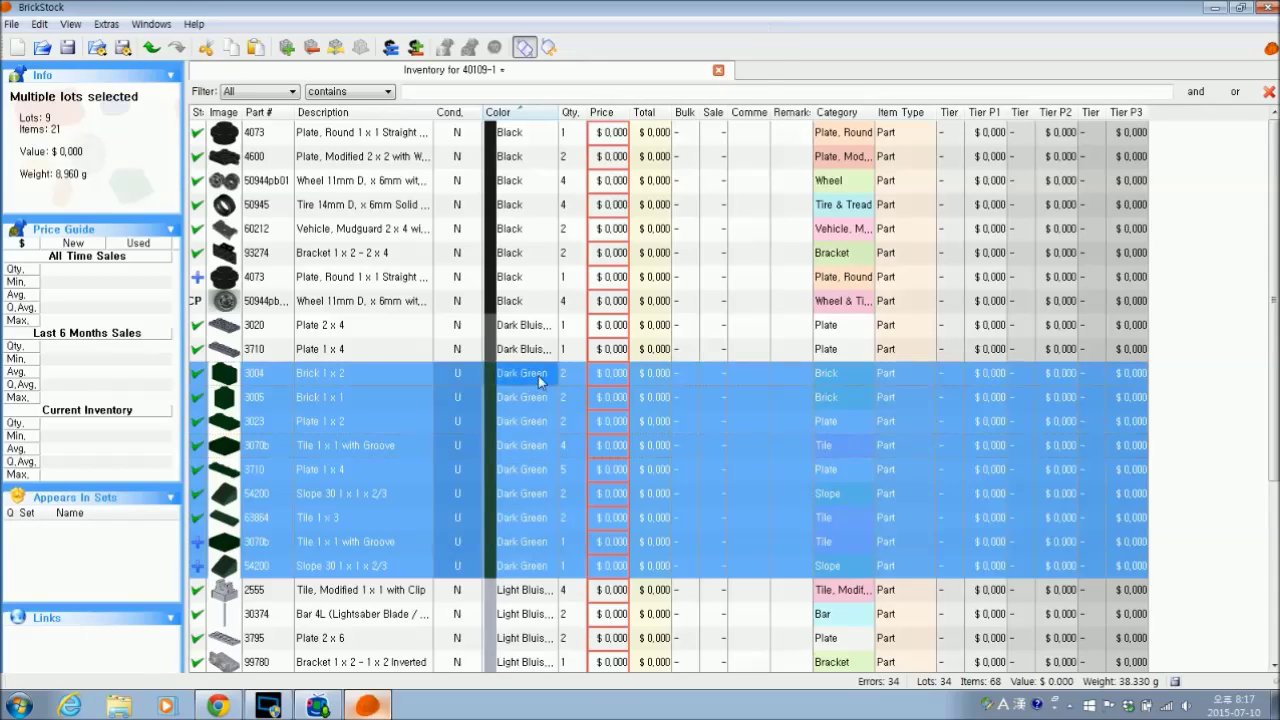
mouse_move(700, 198)
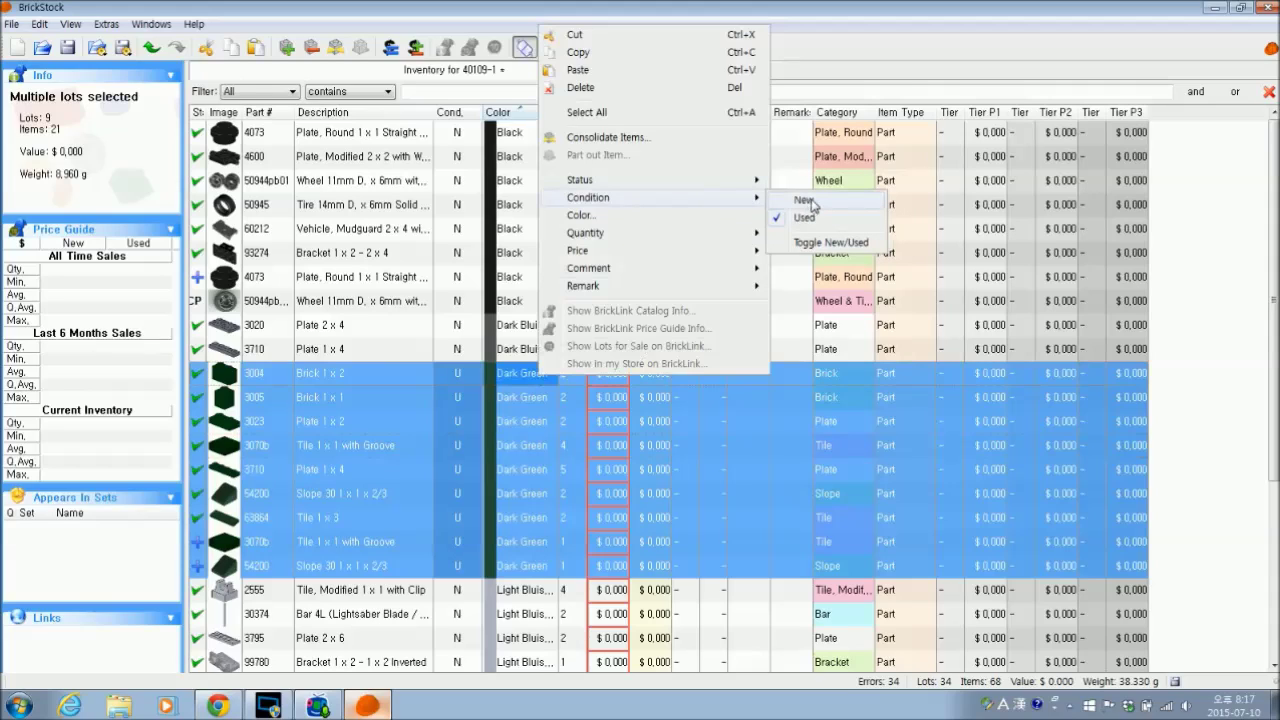
left_click(812, 204)
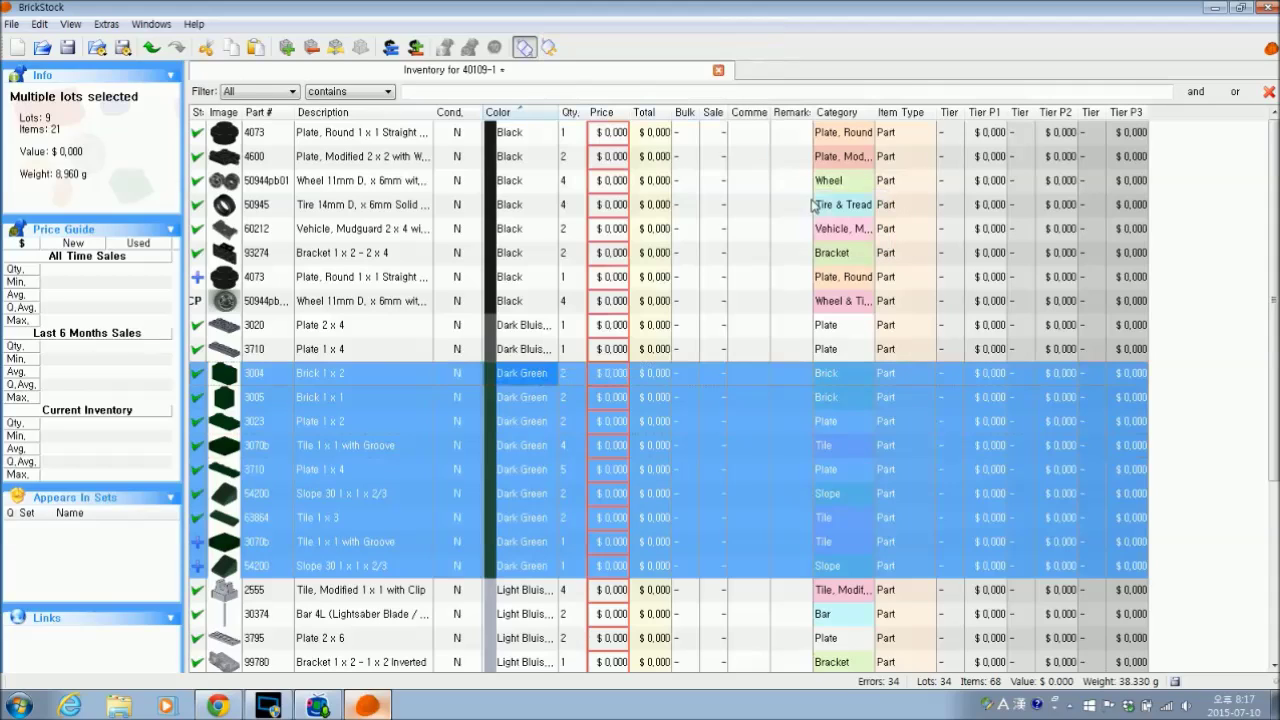
- Change the color of the selected Dark Green lots to Blue and clear the multiple selection
right_click(543, 383)
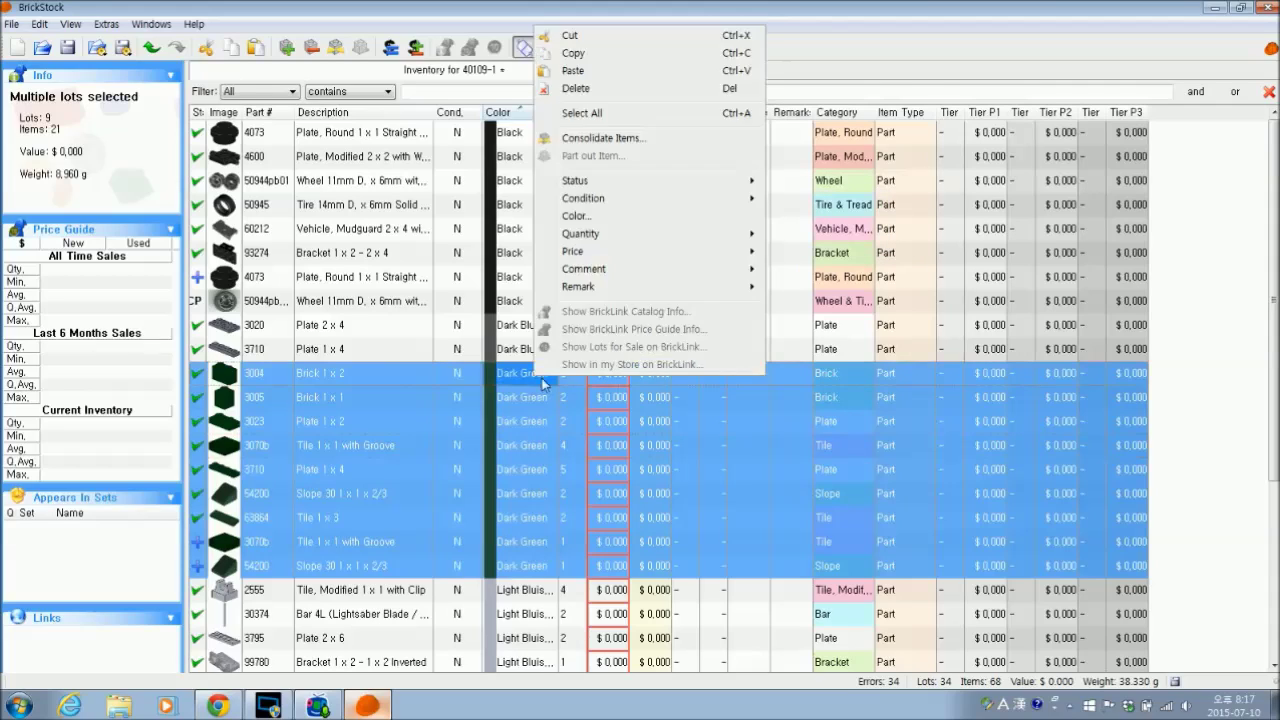
left_click(672, 225)
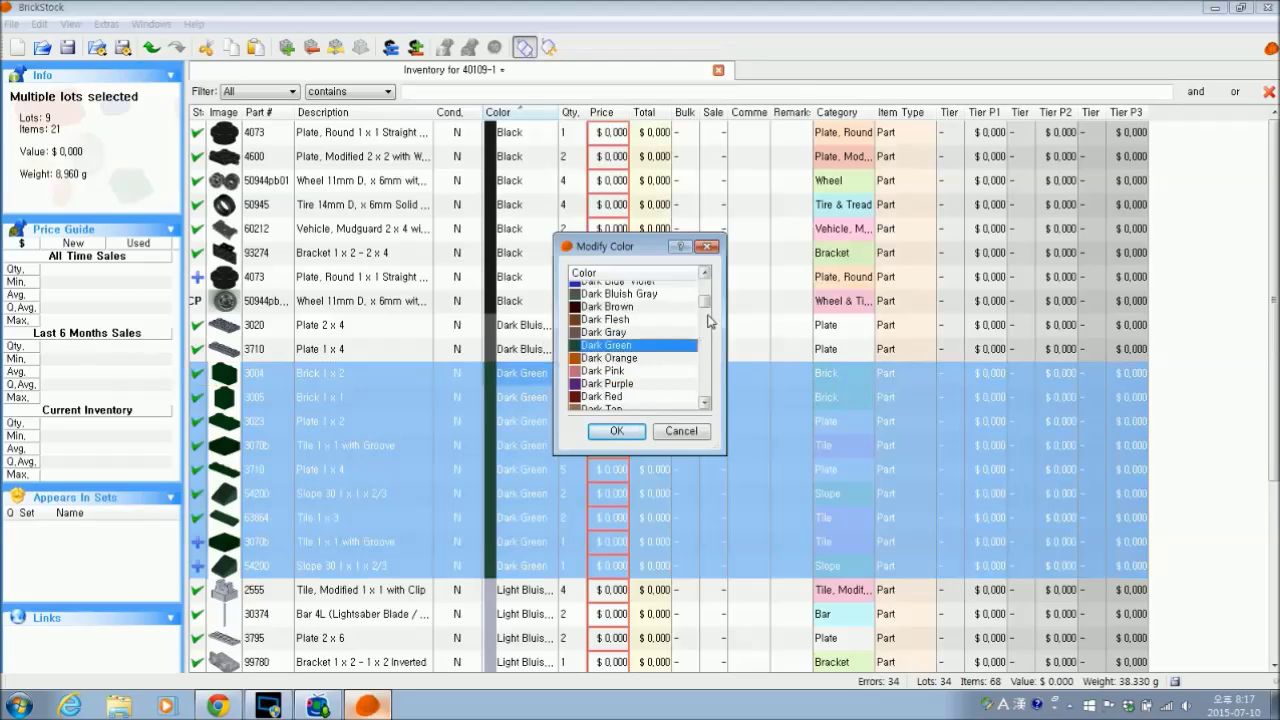
scroll(706, 305, "up", 2)
scroll(705, 302, "up", 5)
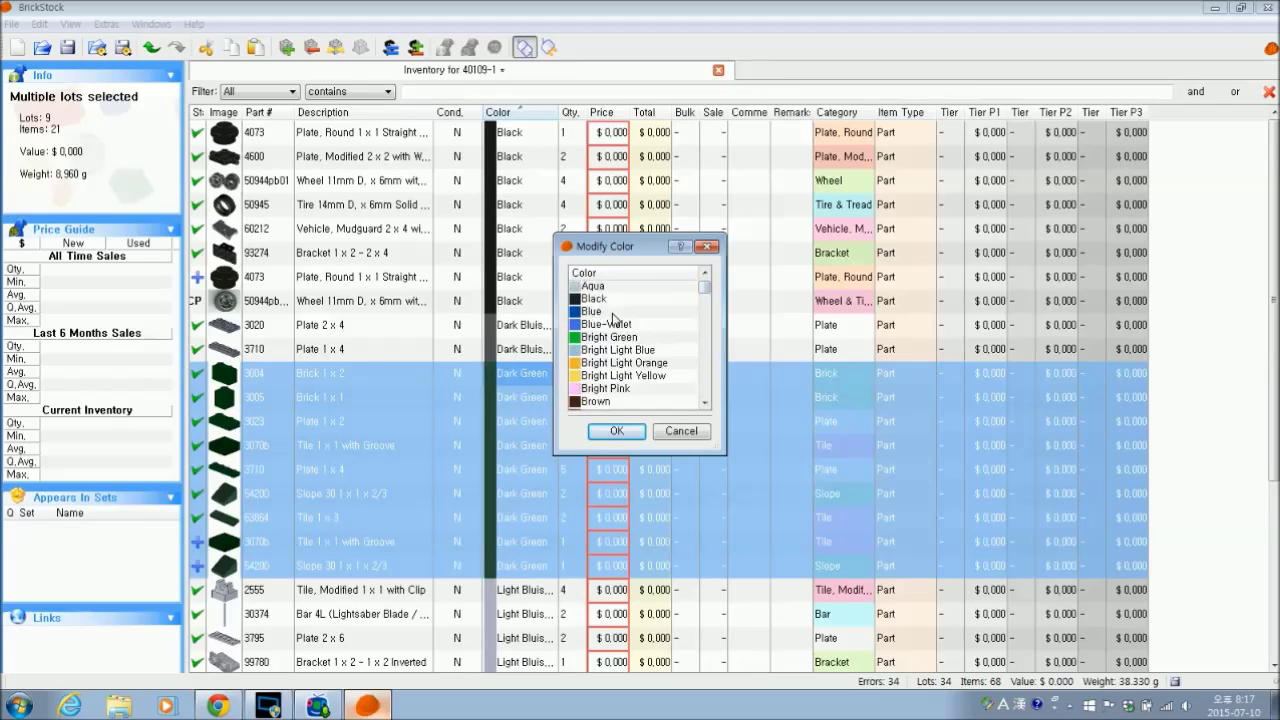
left_click(598, 314)
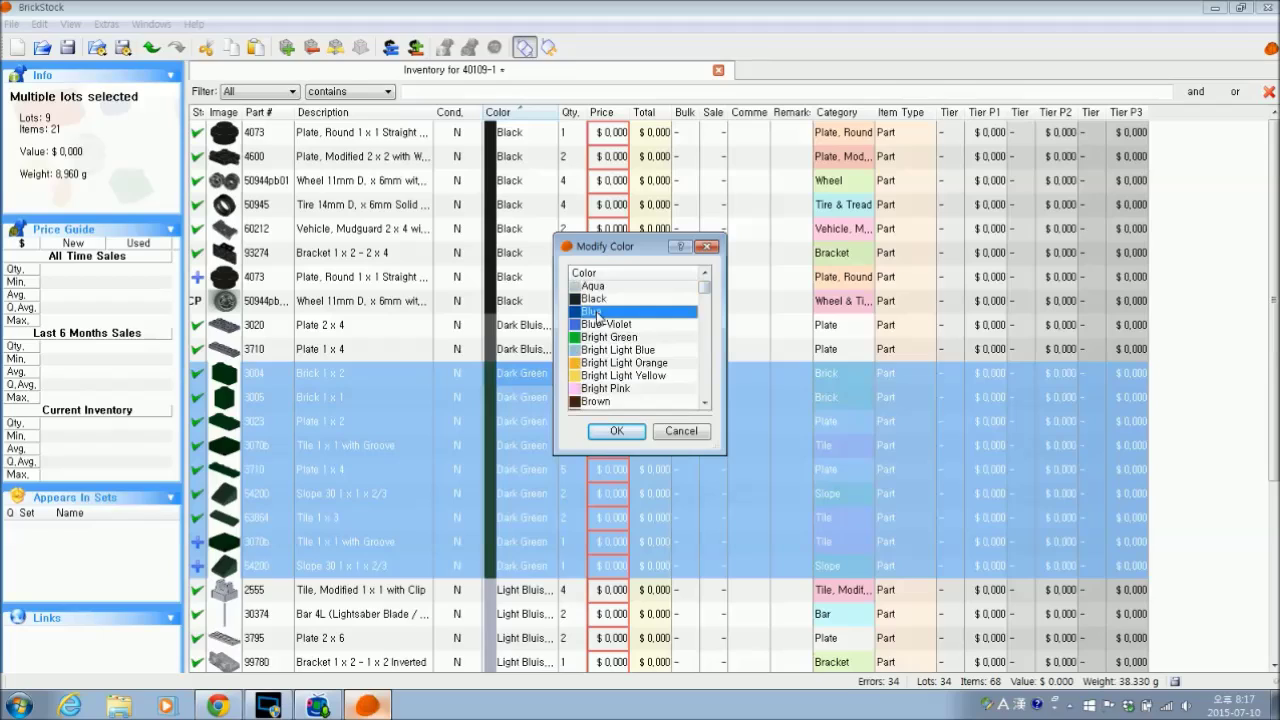
left_click(617, 432)
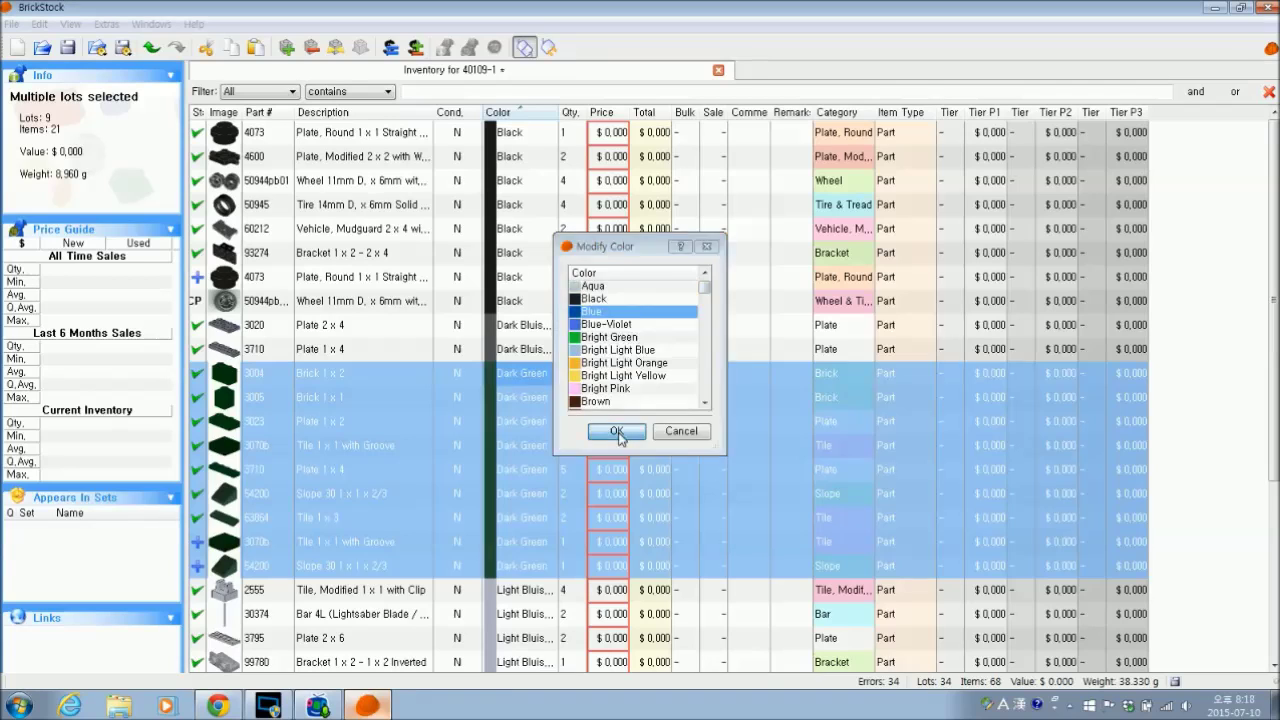
left_click(468, 356)
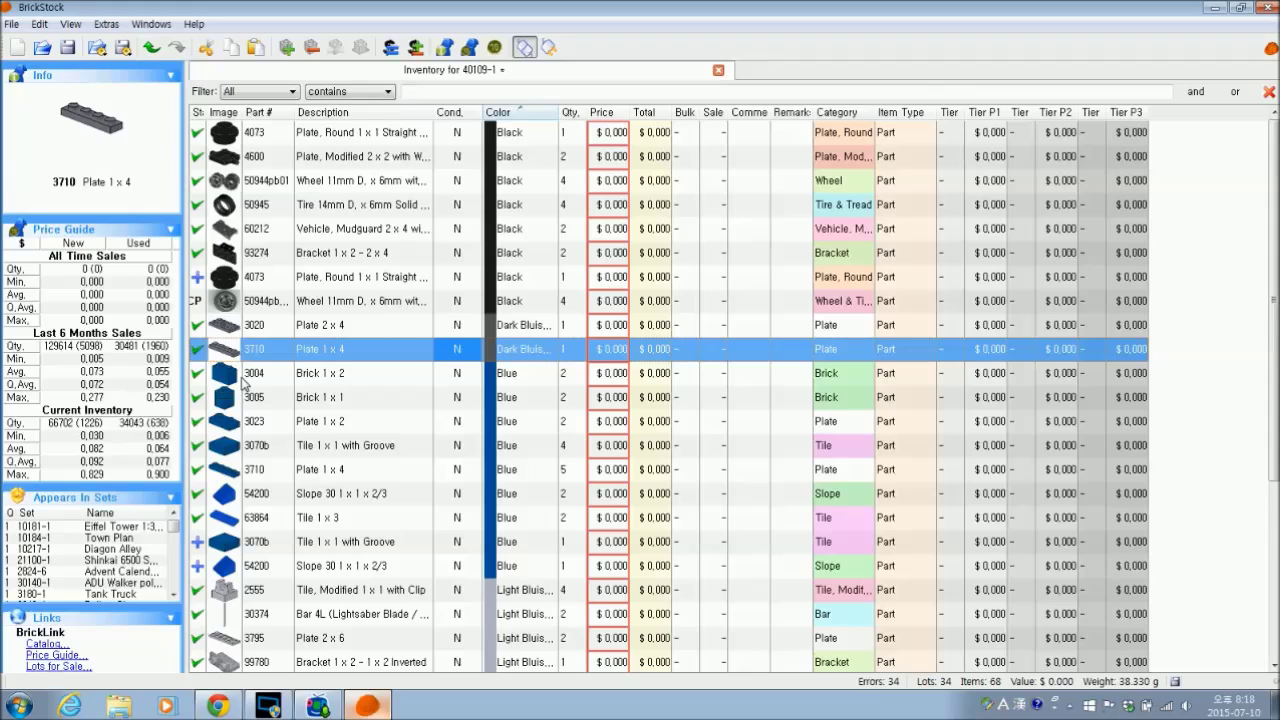
- Select all the Blue lots, change their color to Chrome Silver, and clear the multiple selection
left_click(465, 378)
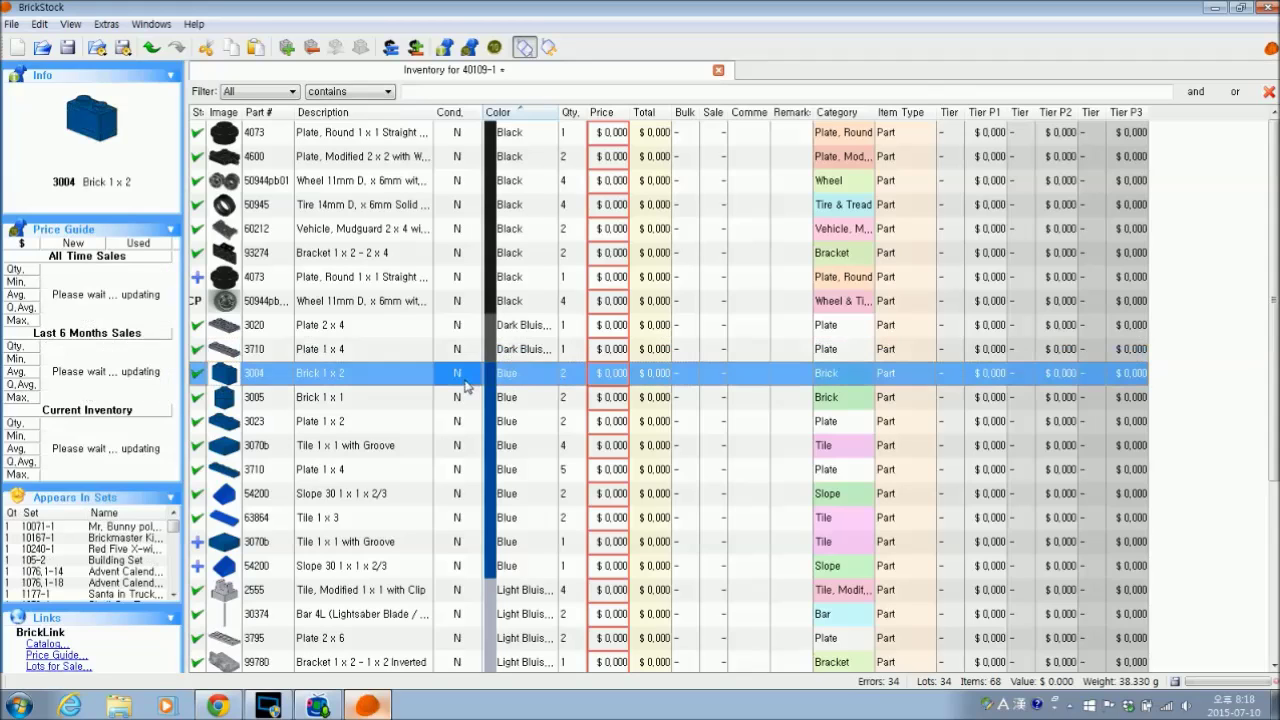
left_click(467, 566, "shift")
right_click(467, 568)
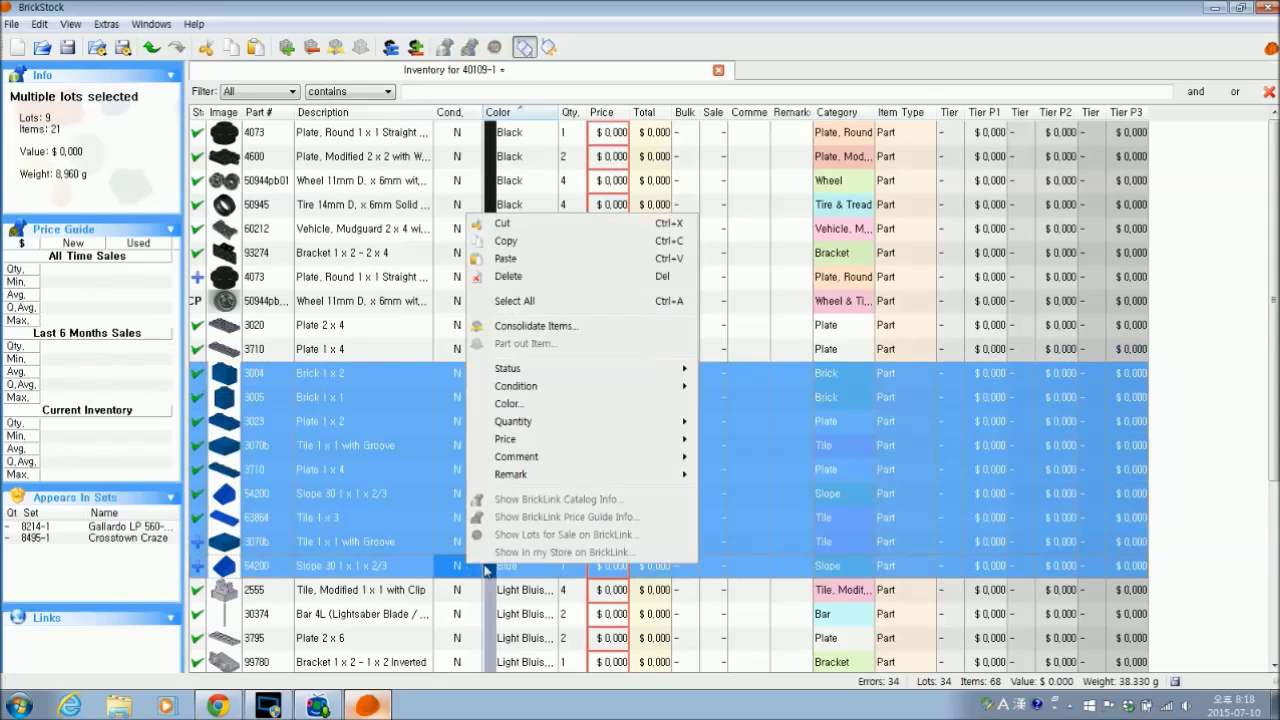
left_click(626, 405)
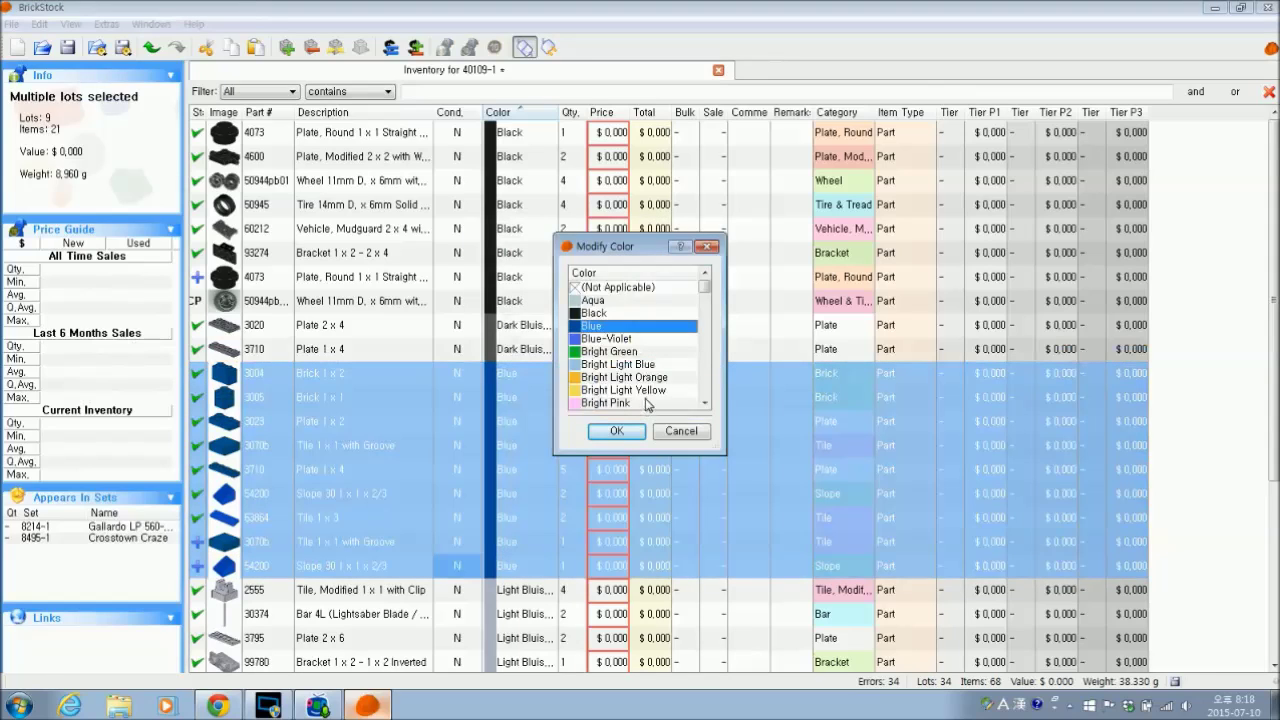
left_click(704, 388)
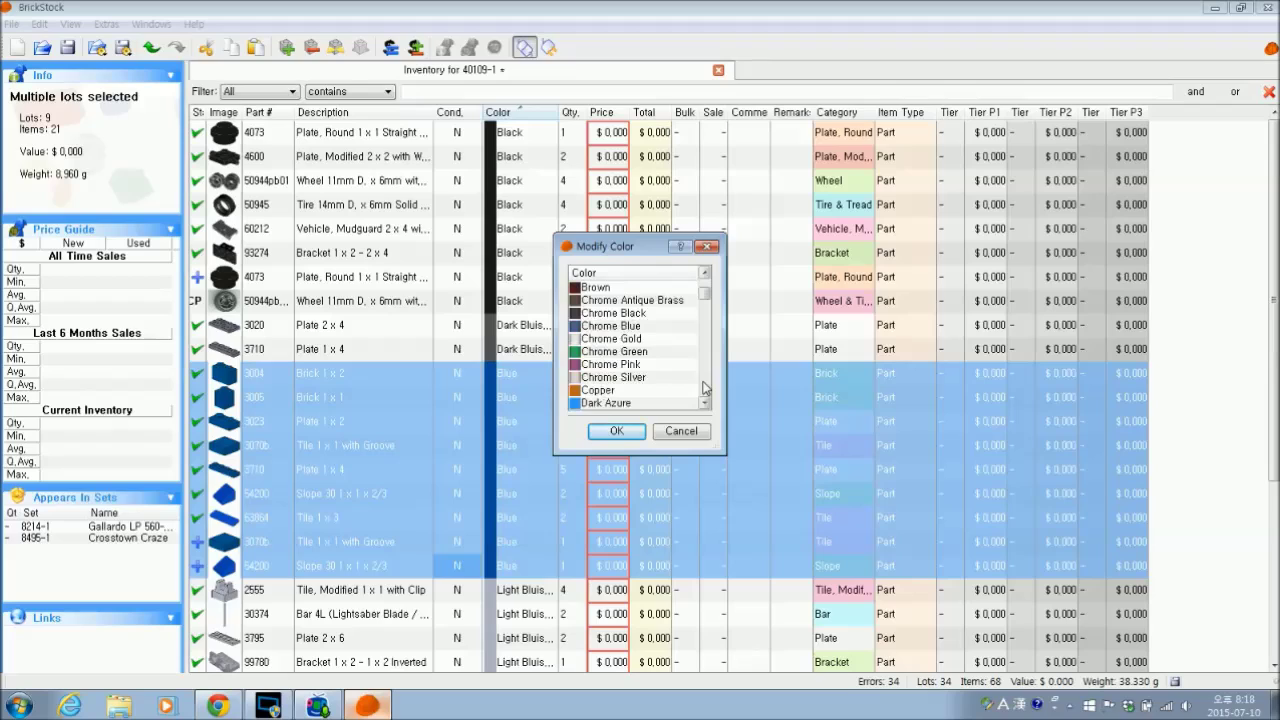
left_click(628, 378)
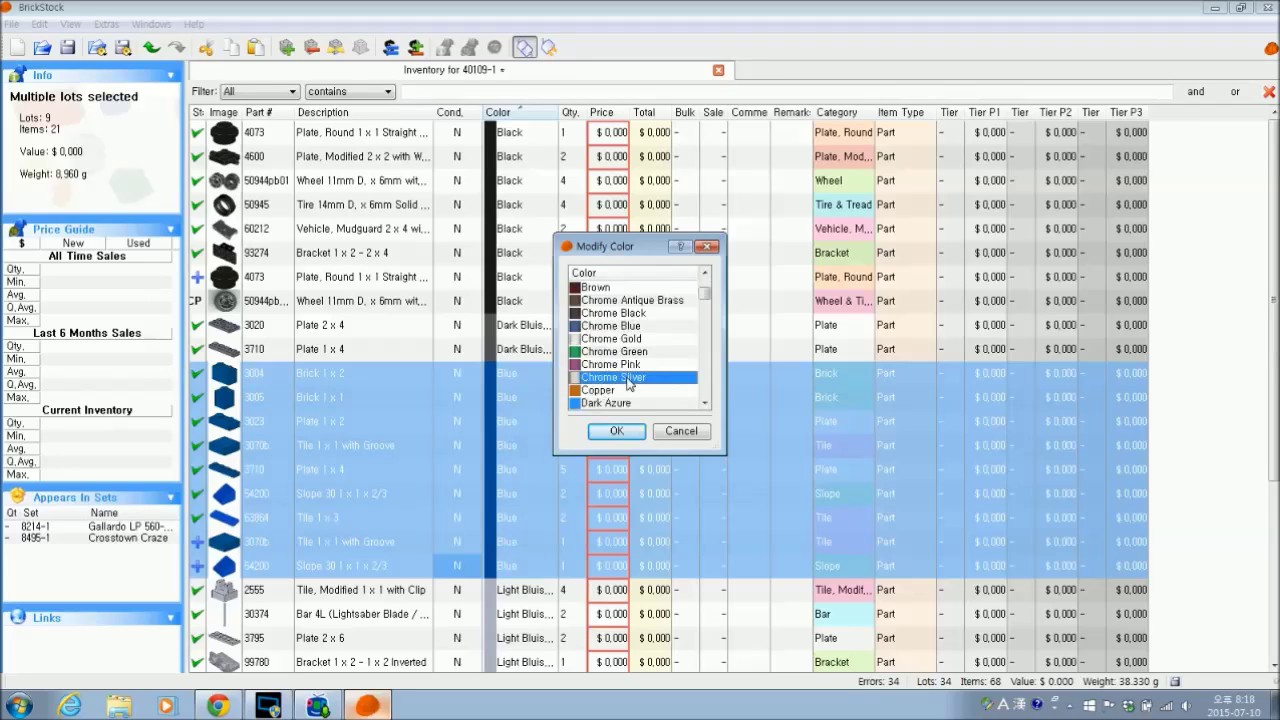
left_click(617, 431)
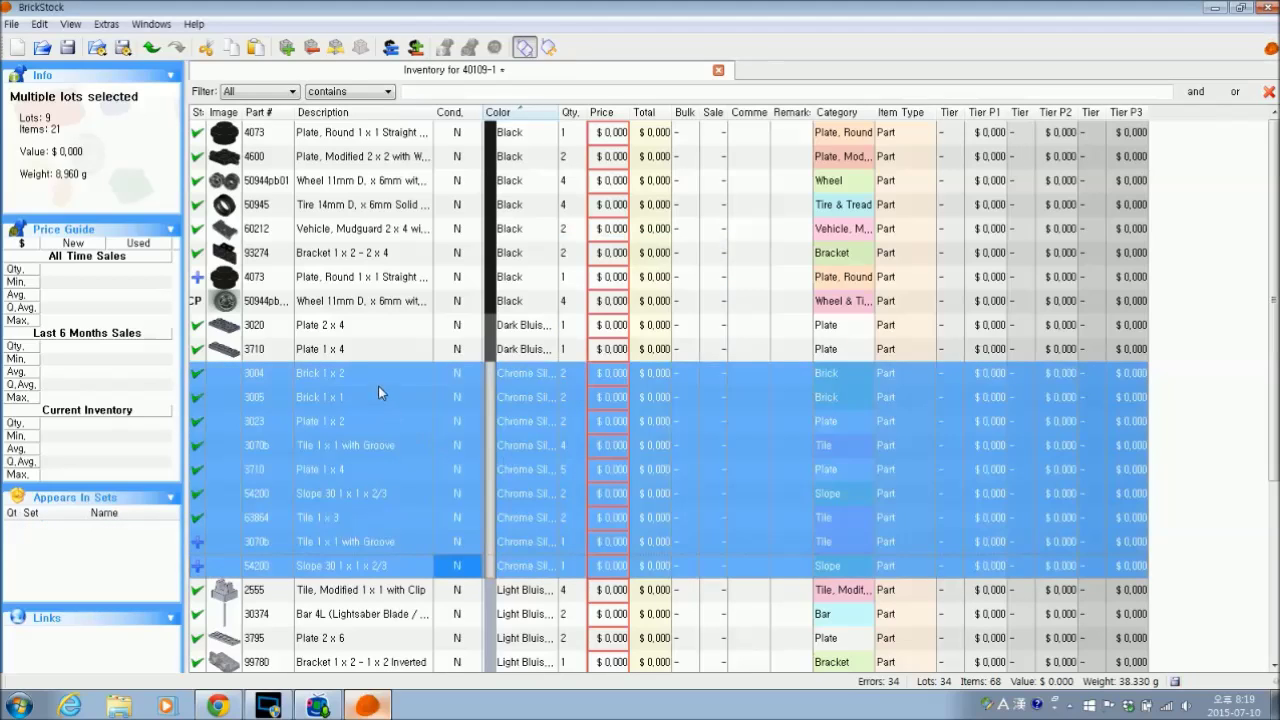
left_click(396, 356)
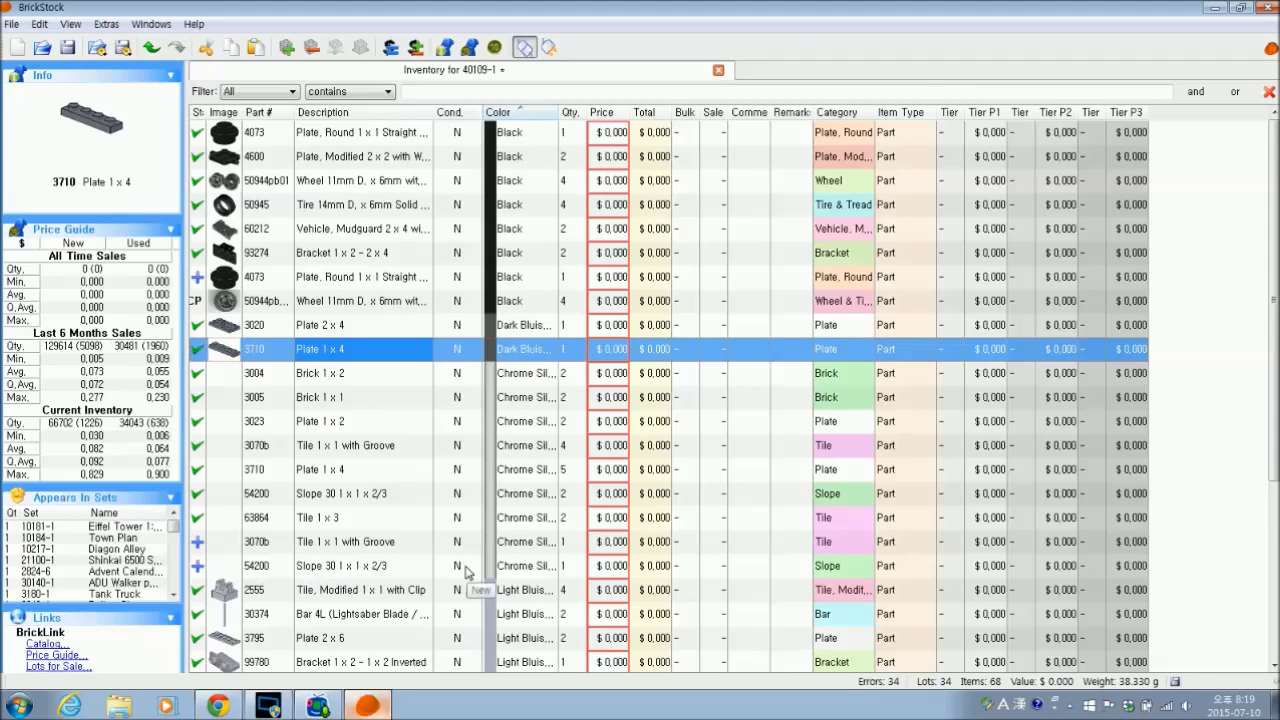
- Select all the Chrome Silver lots, set their condition to Used, and return to selecting single lots
left_click(447, 378)
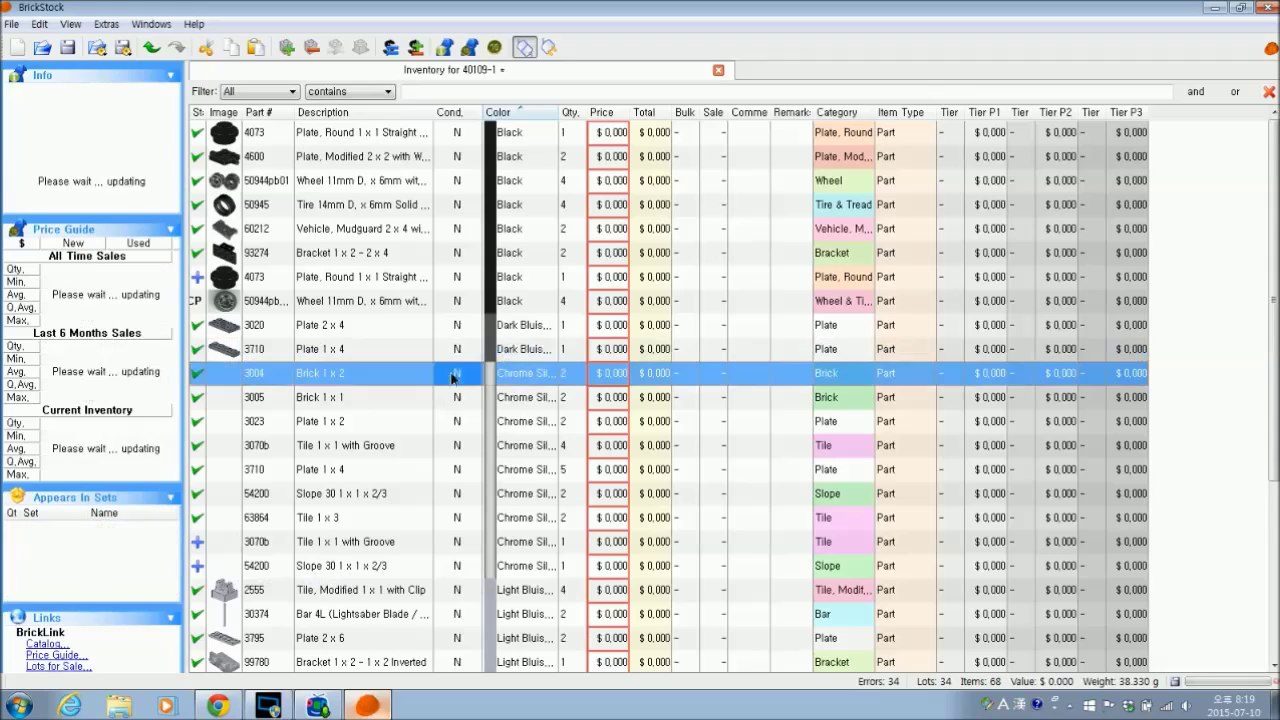
left_click(463, 566, "shift")
right_click(462, 568)
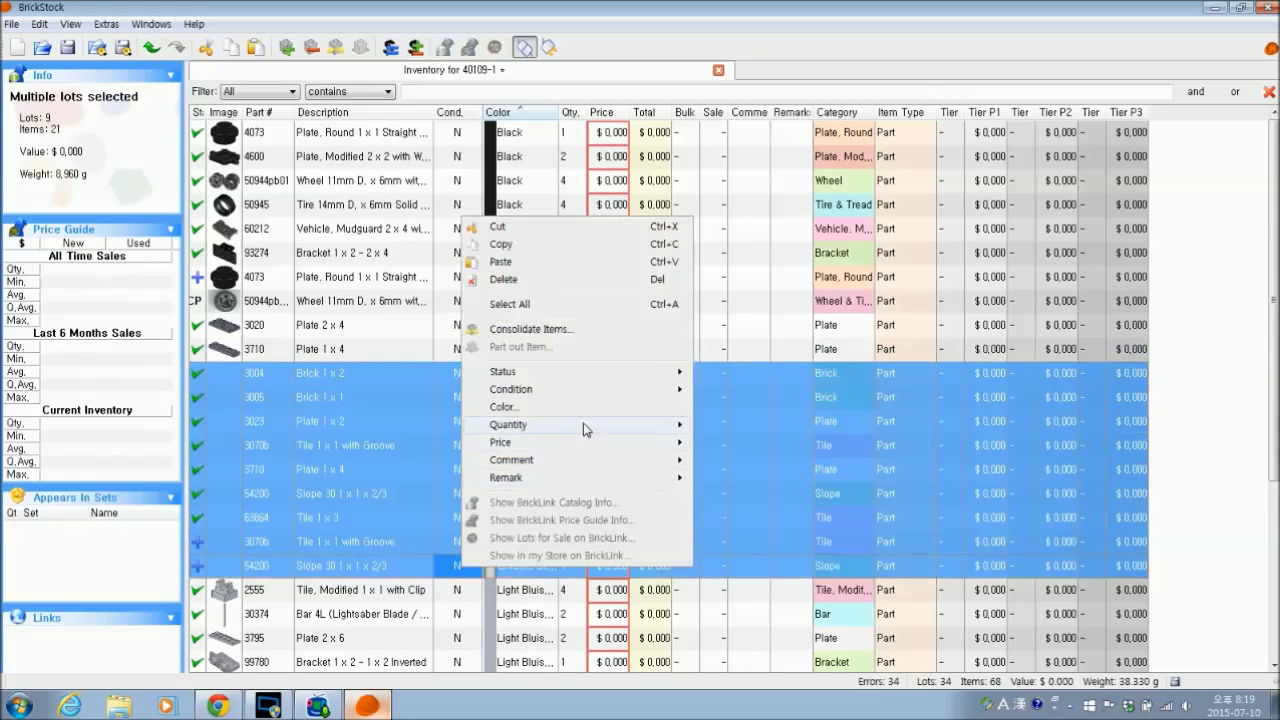
mouse_move(600, 392)
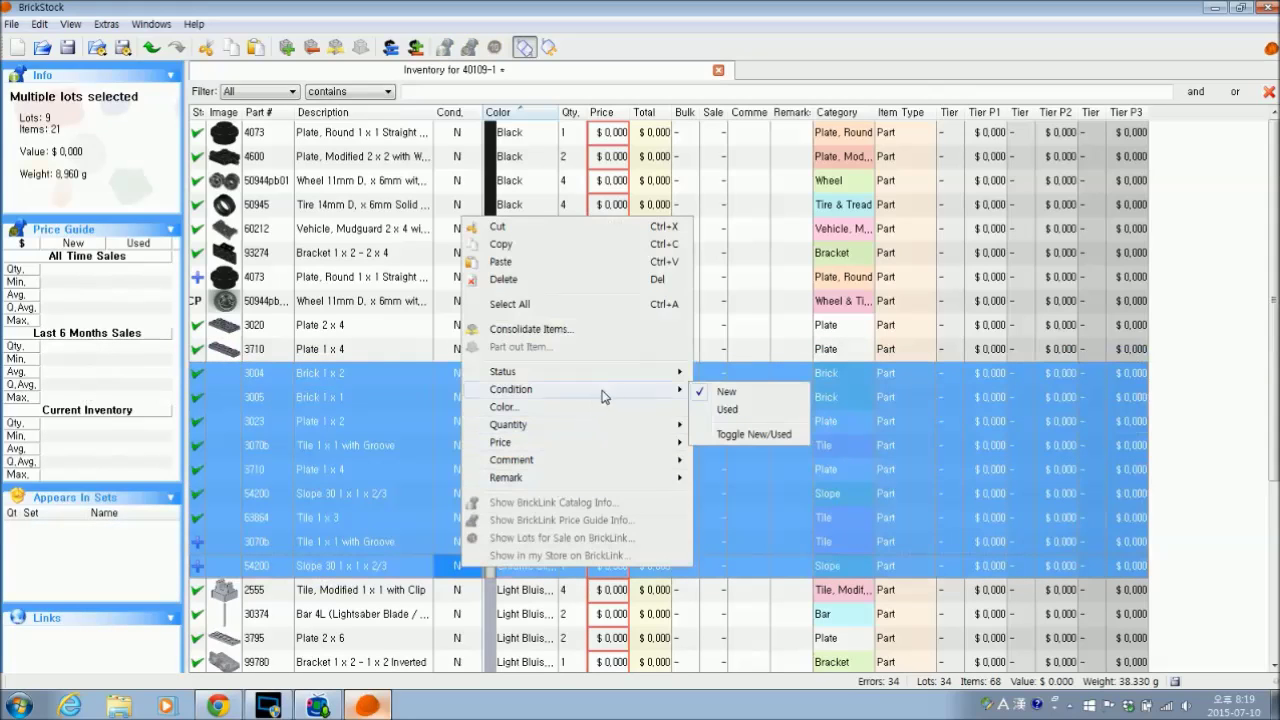
left_click(734, 410)
left_click(461, 424)
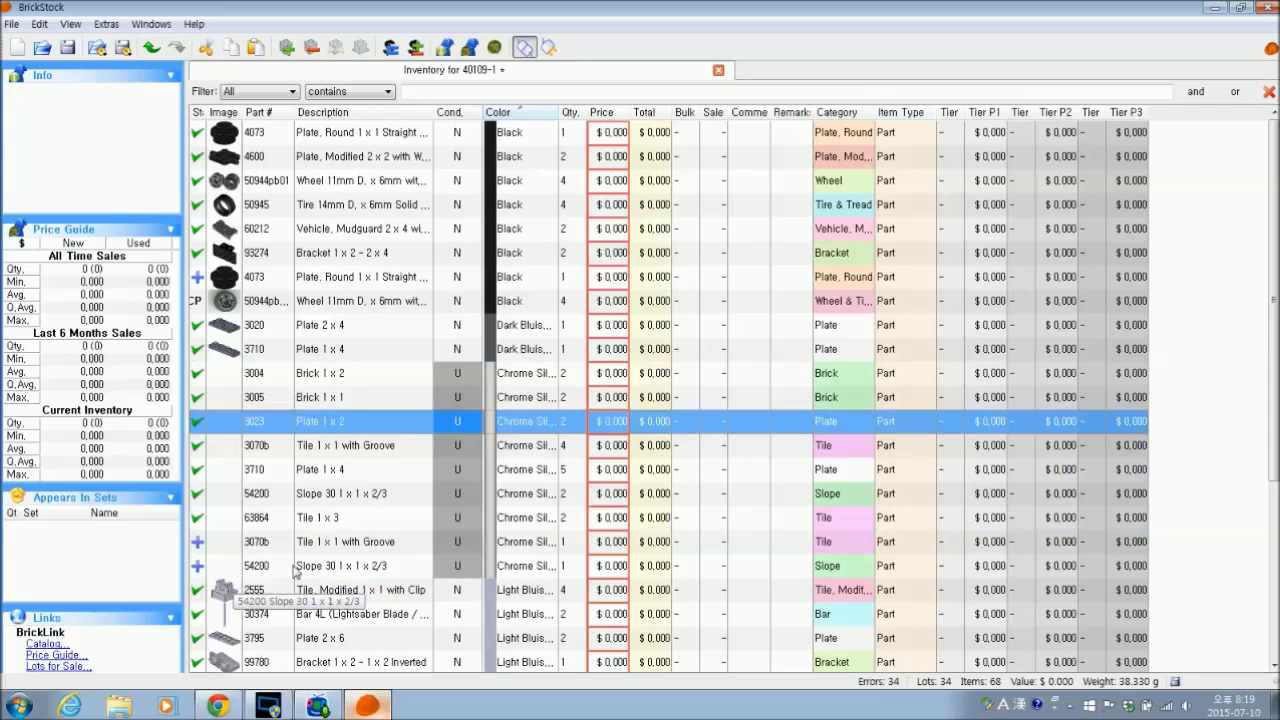
left_click(414, 373)
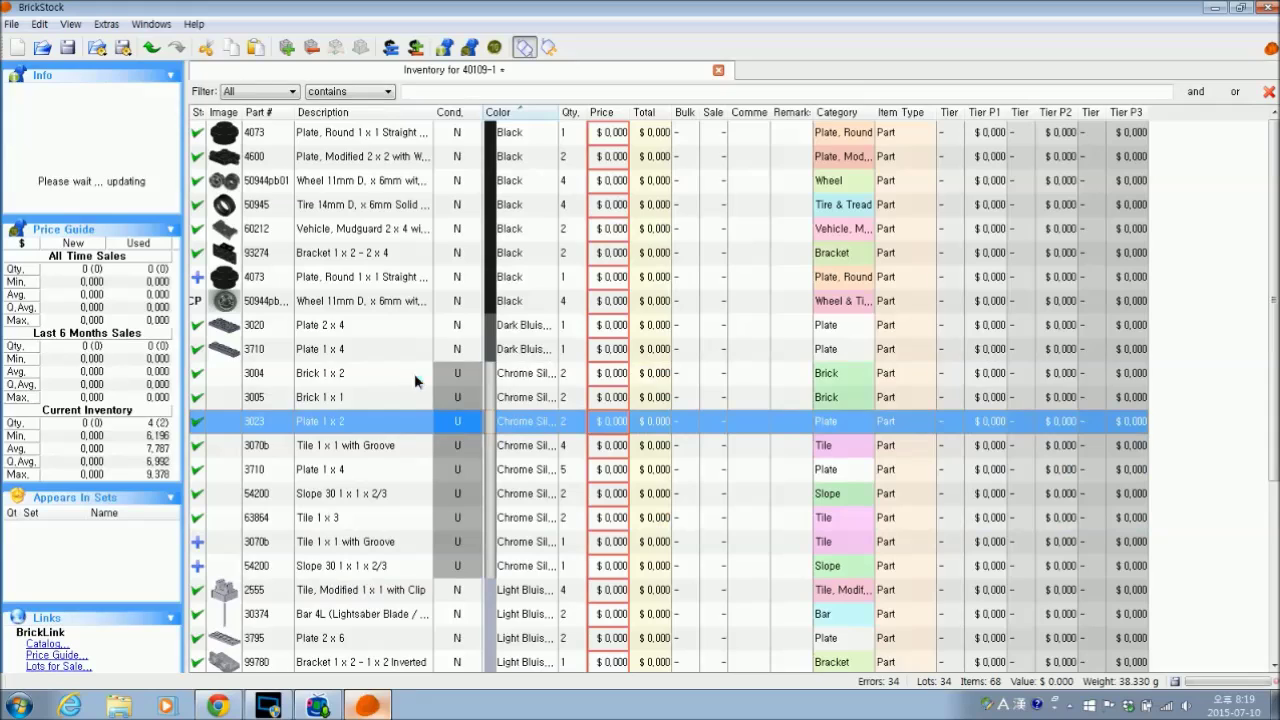
- Select all the Chrome Silver lots, change their color to Blue, and return to selecting only the Brick 1 x 2 lot
left_click(420, 566, "shift")
right_click(414, 493)
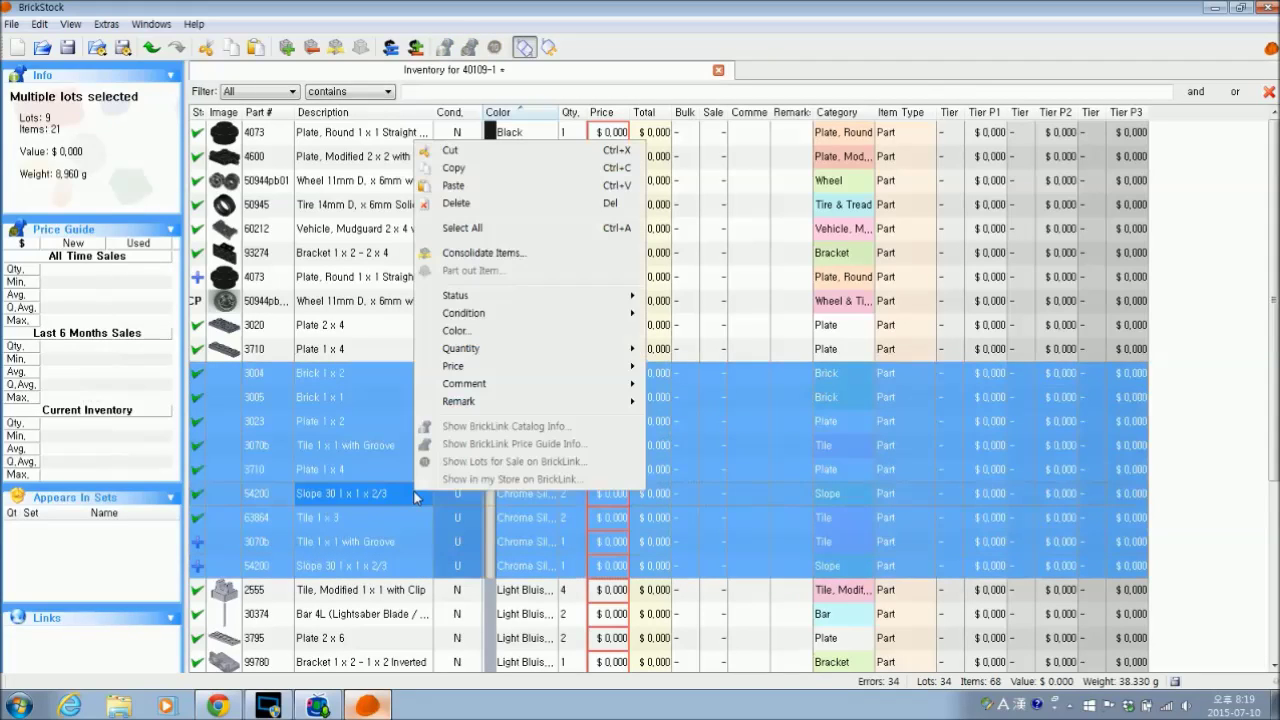
left_click(548, 340)
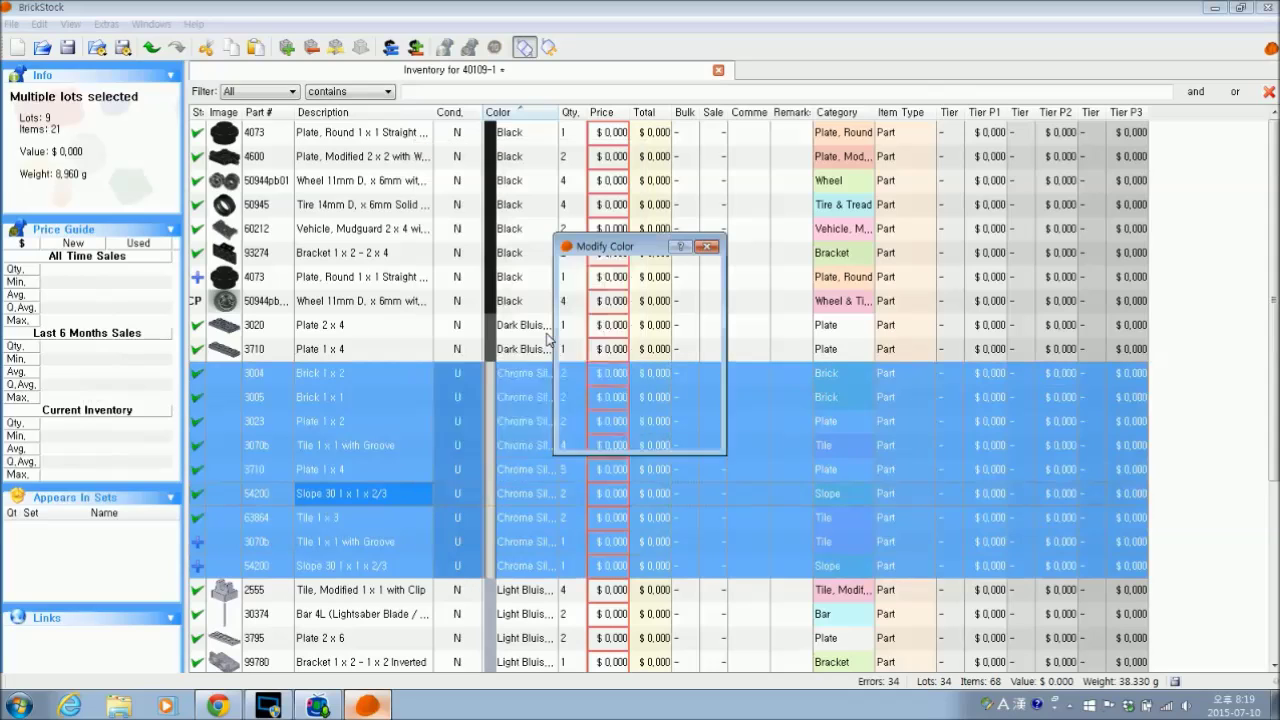
left_click_drag(707, 302, 709, 274)
left_click(604, 327)
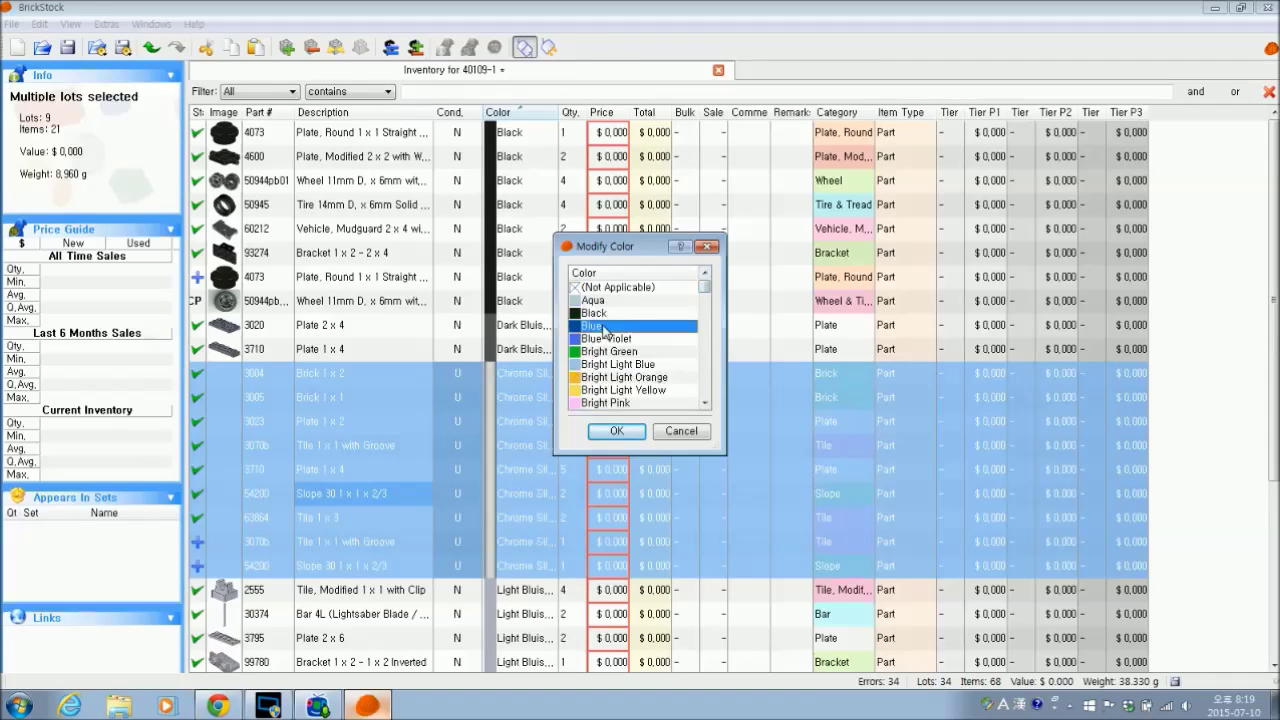
left_click(619, 431)
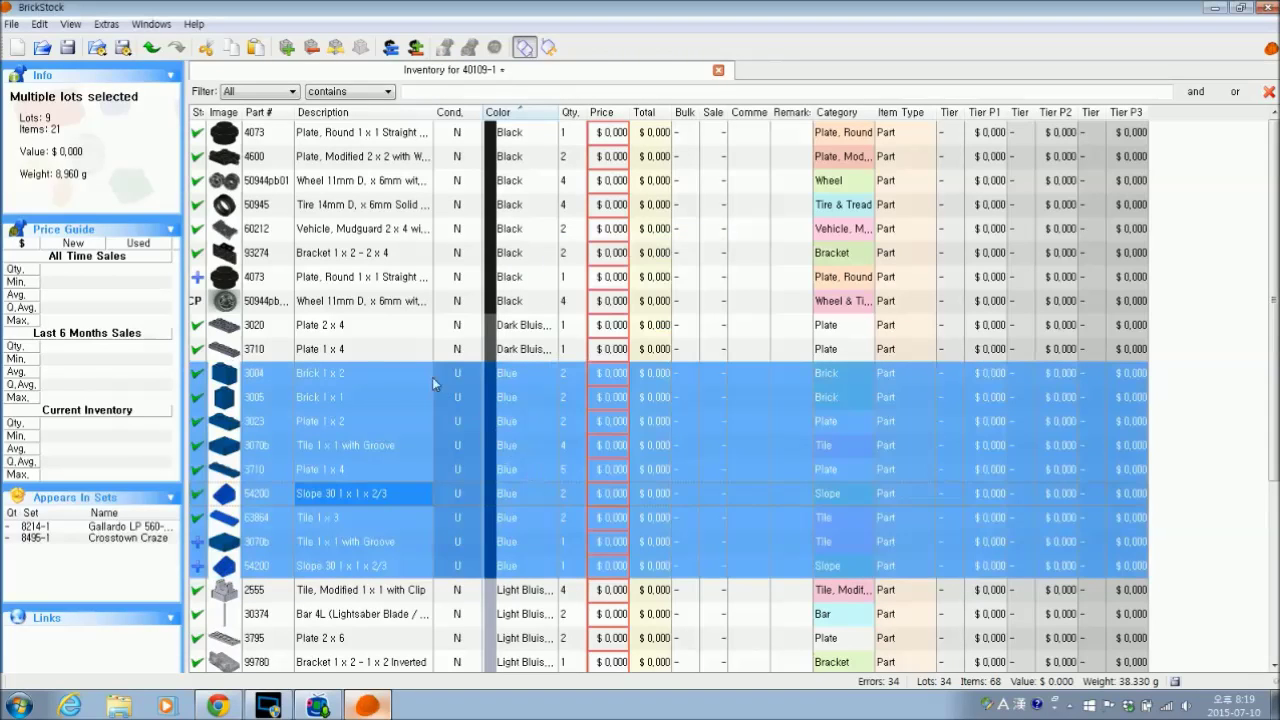
left_click(390, 373)
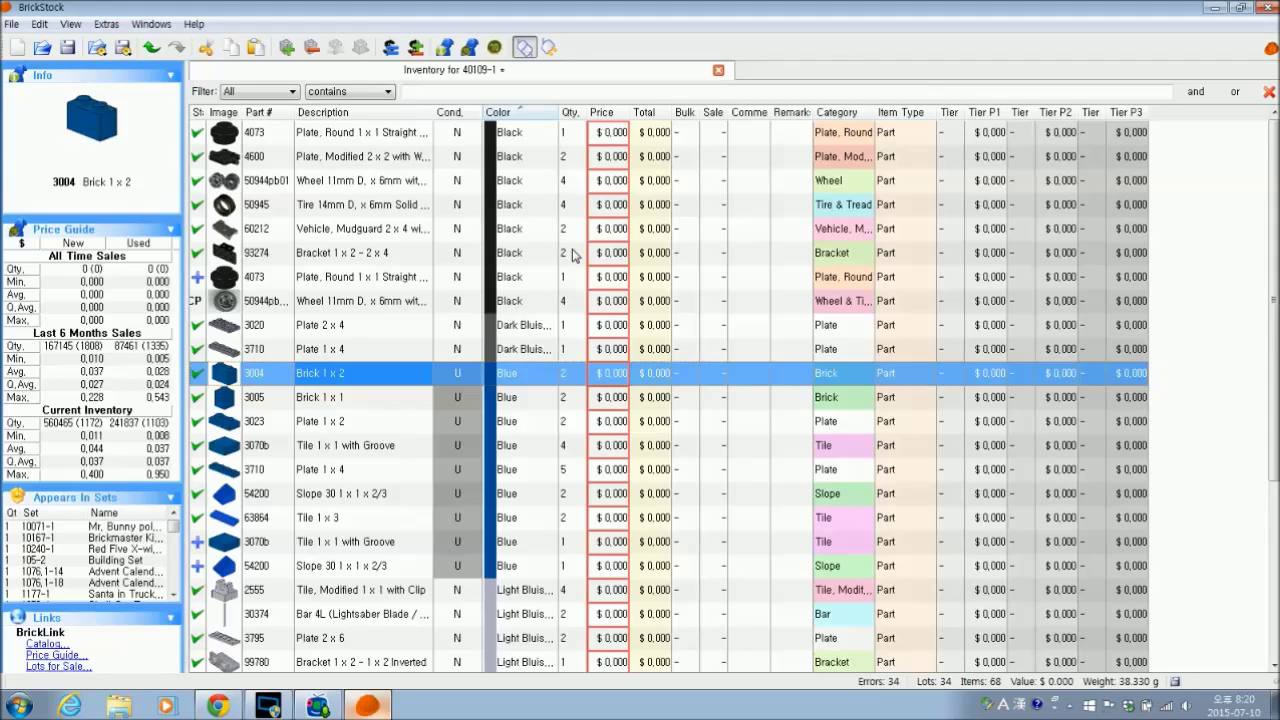
- Select the whole range of lots from the first Black plate to the last White wedge to check the totals, and clear the selection
left_click(400, 135)
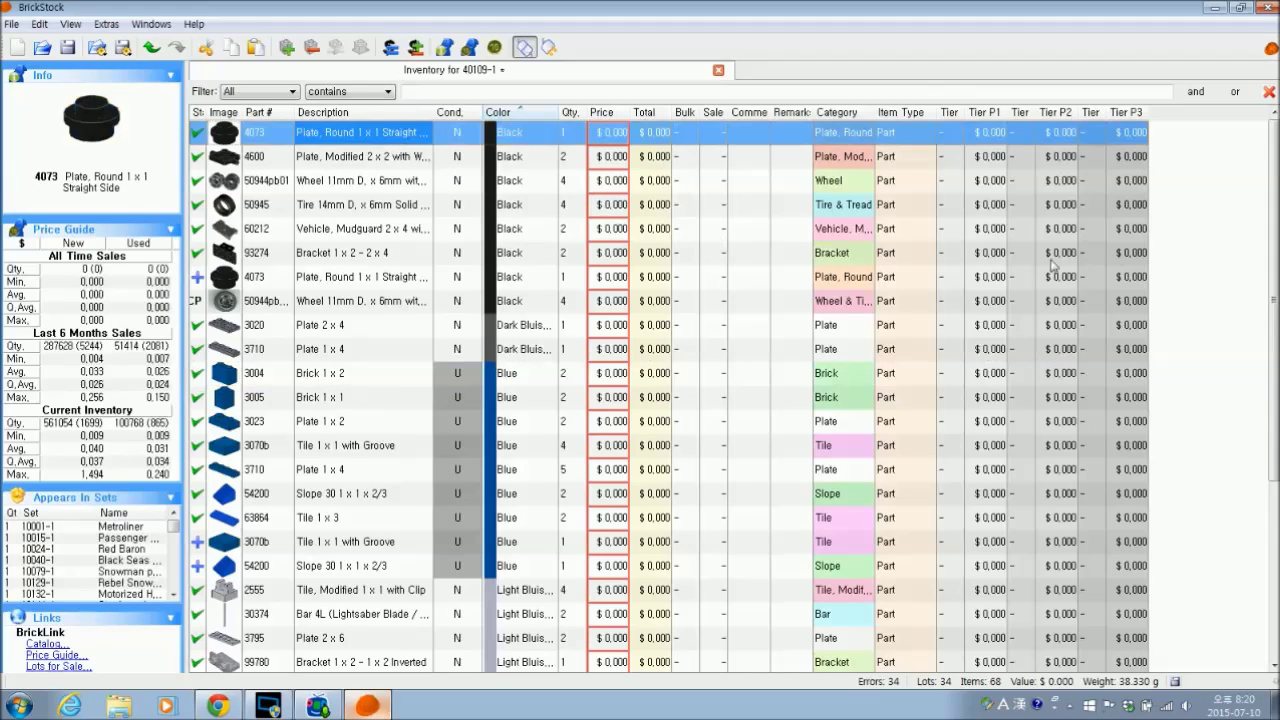
scroll(1276, 200, "down", 4)
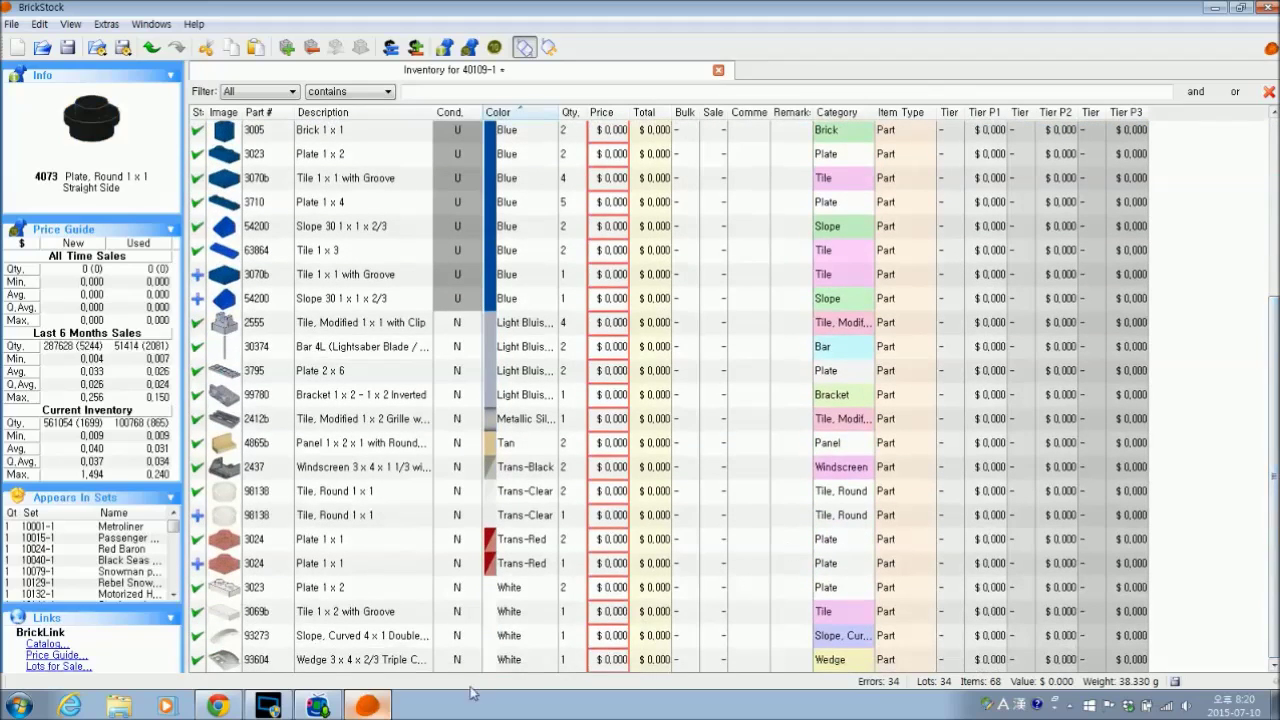
left_click(403, 662, "shift")
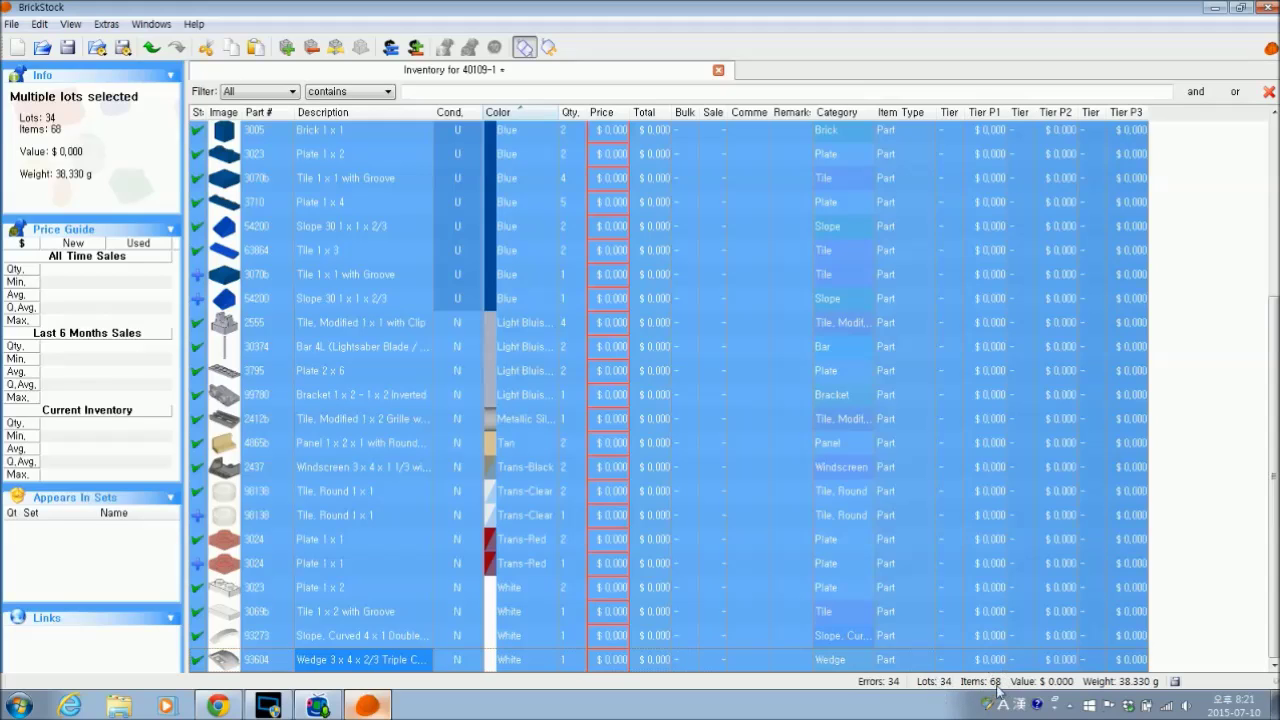
left_click(1205, 472)
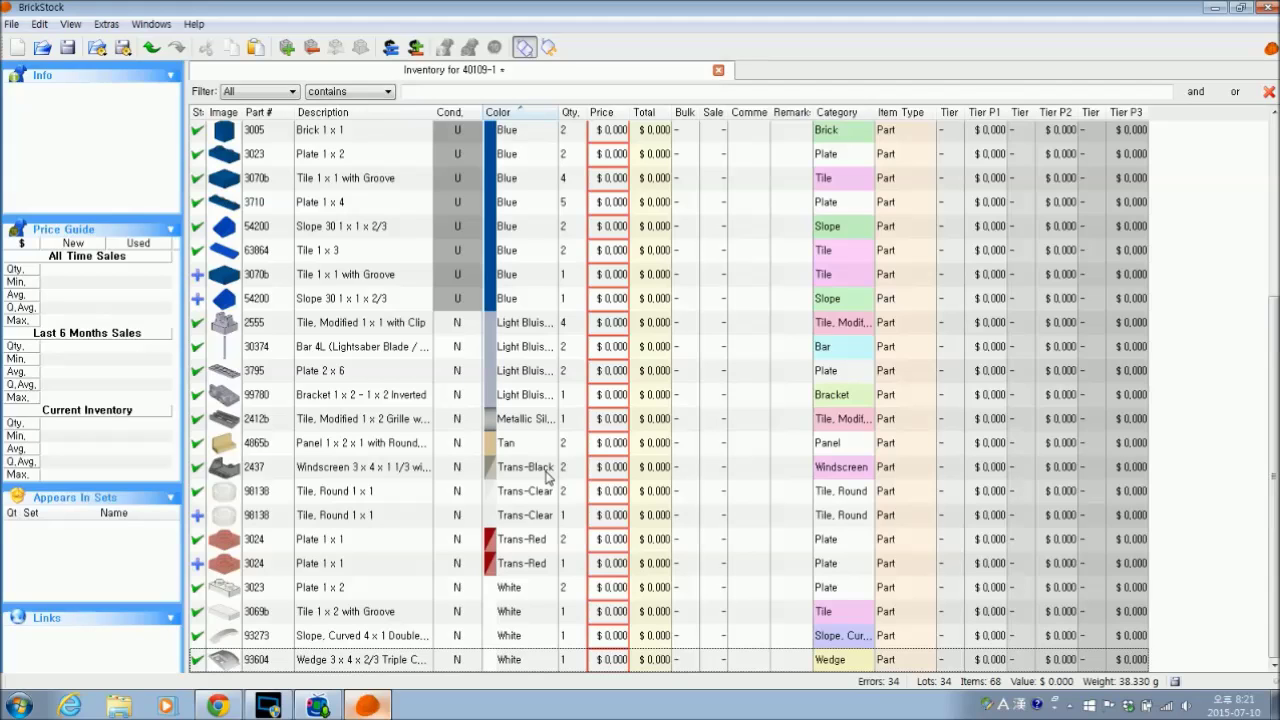
- Select all the Blue lots, set their condition to New, and clear the multiple selection
scroll(547, 472, "up", 1)
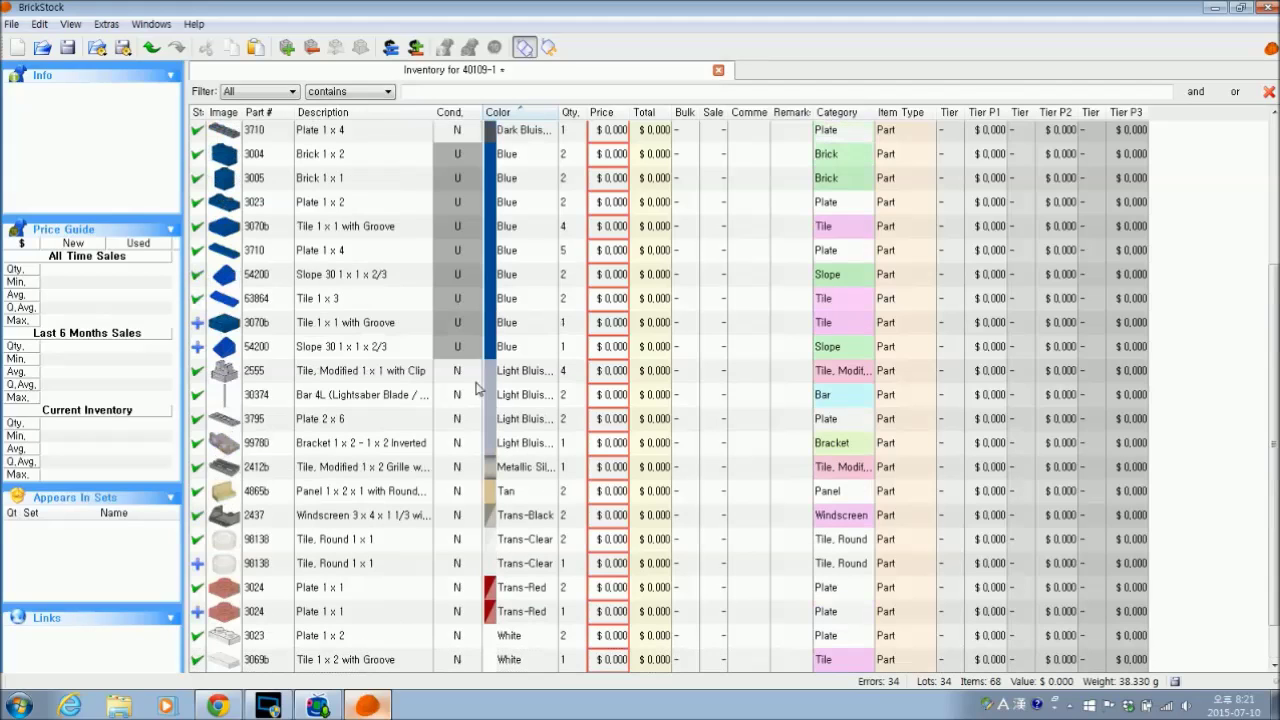
left_click(420, 160)
left_click(420, 348, "shift")
right_click(420, 348)
mouse_move(588, 505)
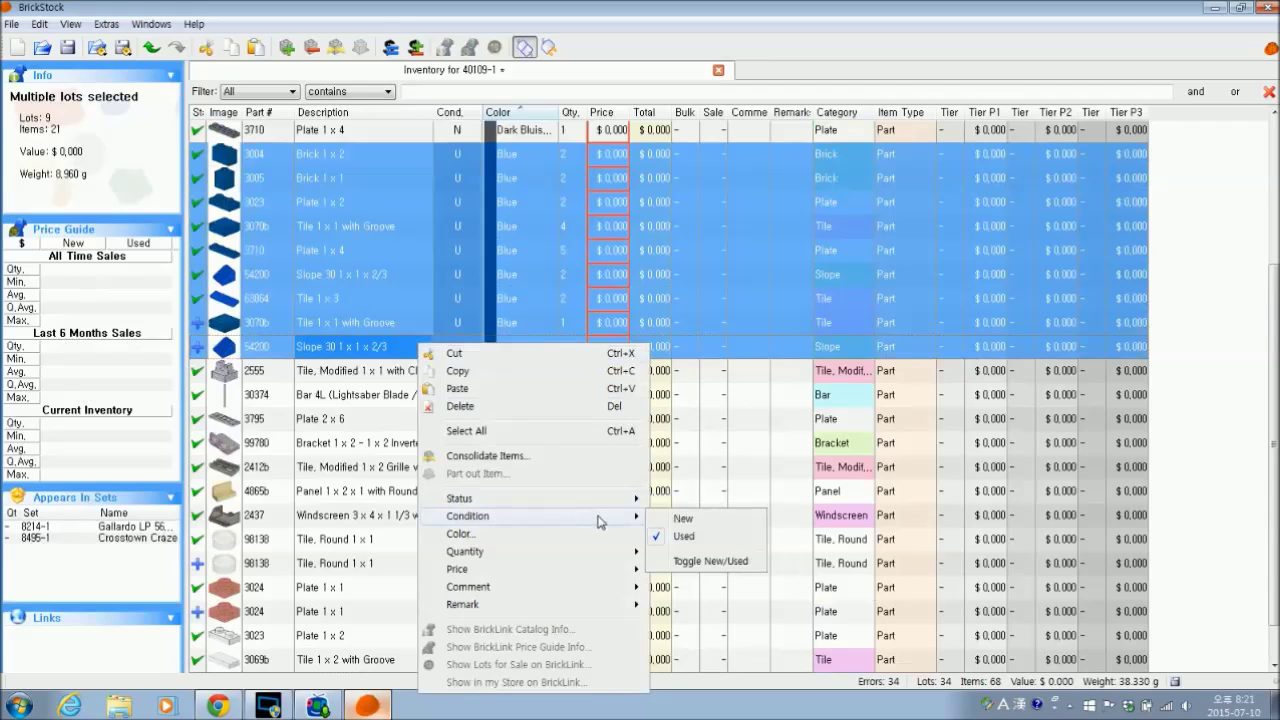
left_click(666, 517)
left_click(1216, 308)
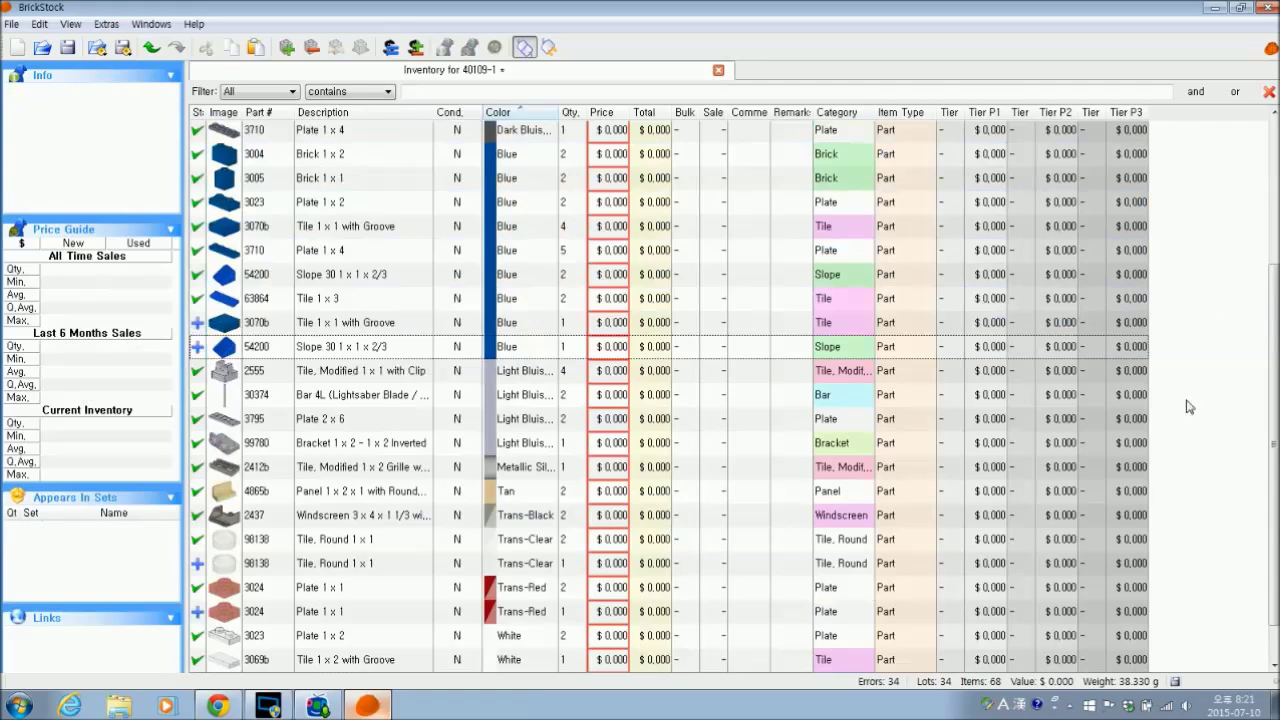
- Select the Blue Brick 1 x 2 and Brick 1 x 1 lots together to view their combined information
left_click(401, 157)
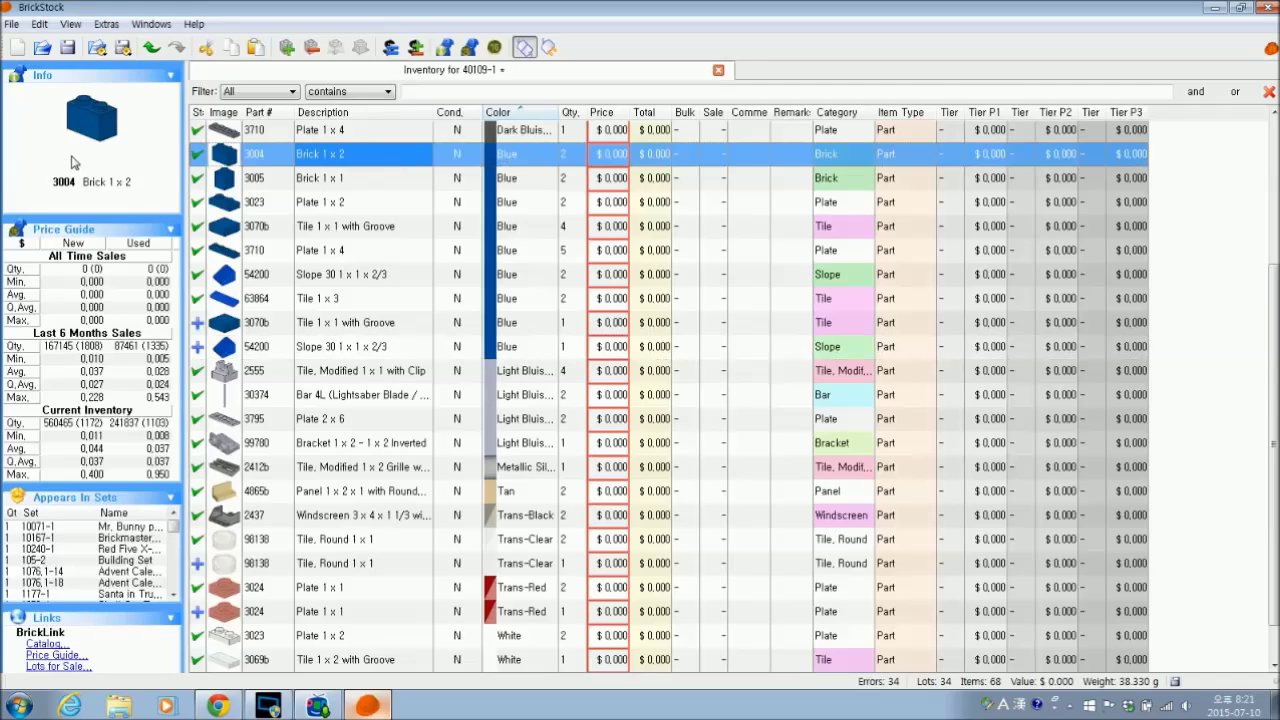
left_click(412, 180, "ctrl")
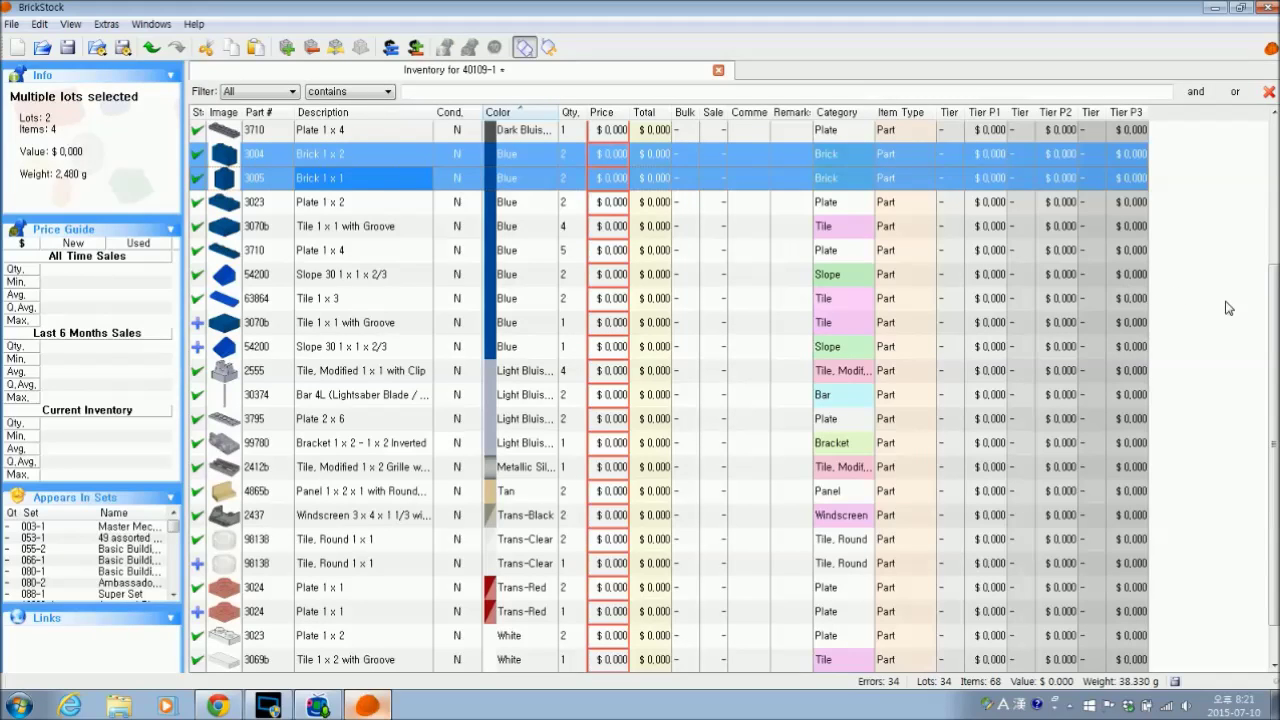
scroll(1228, 308, "up", 3)
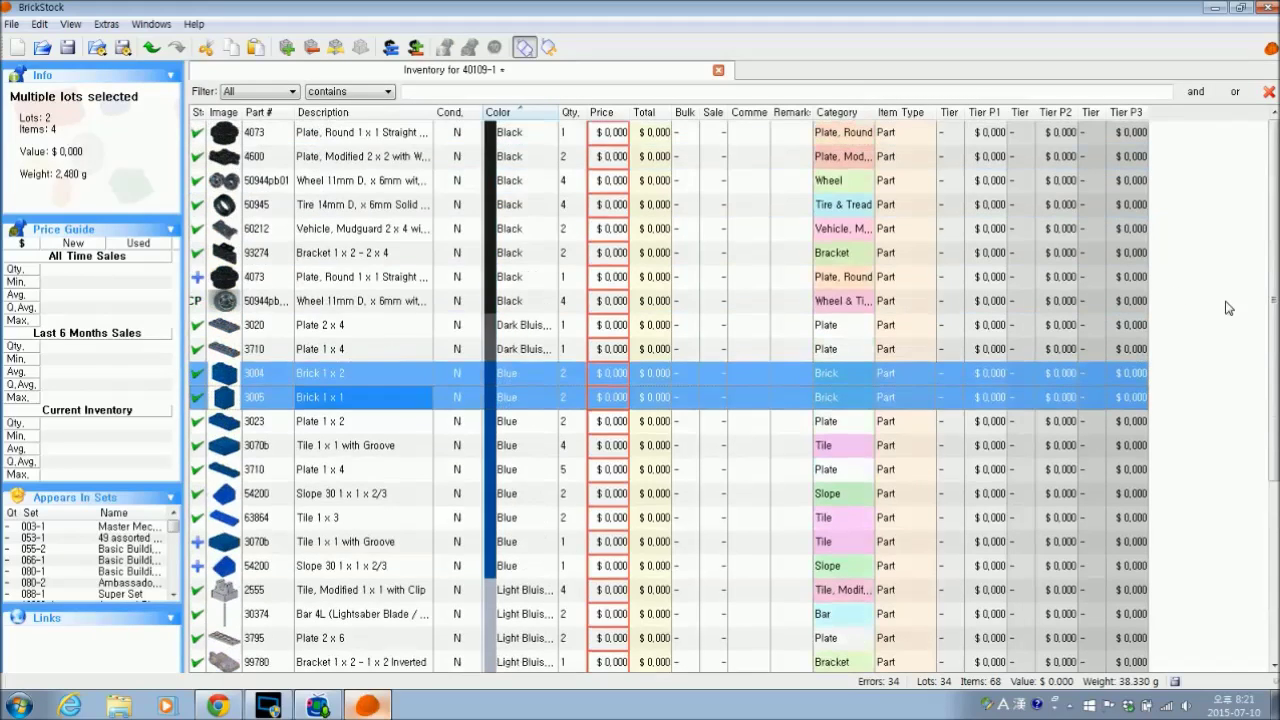
- Select every lot in the inventory, multiply their quantities by 10, and clear the selection
left_click(542, 138)
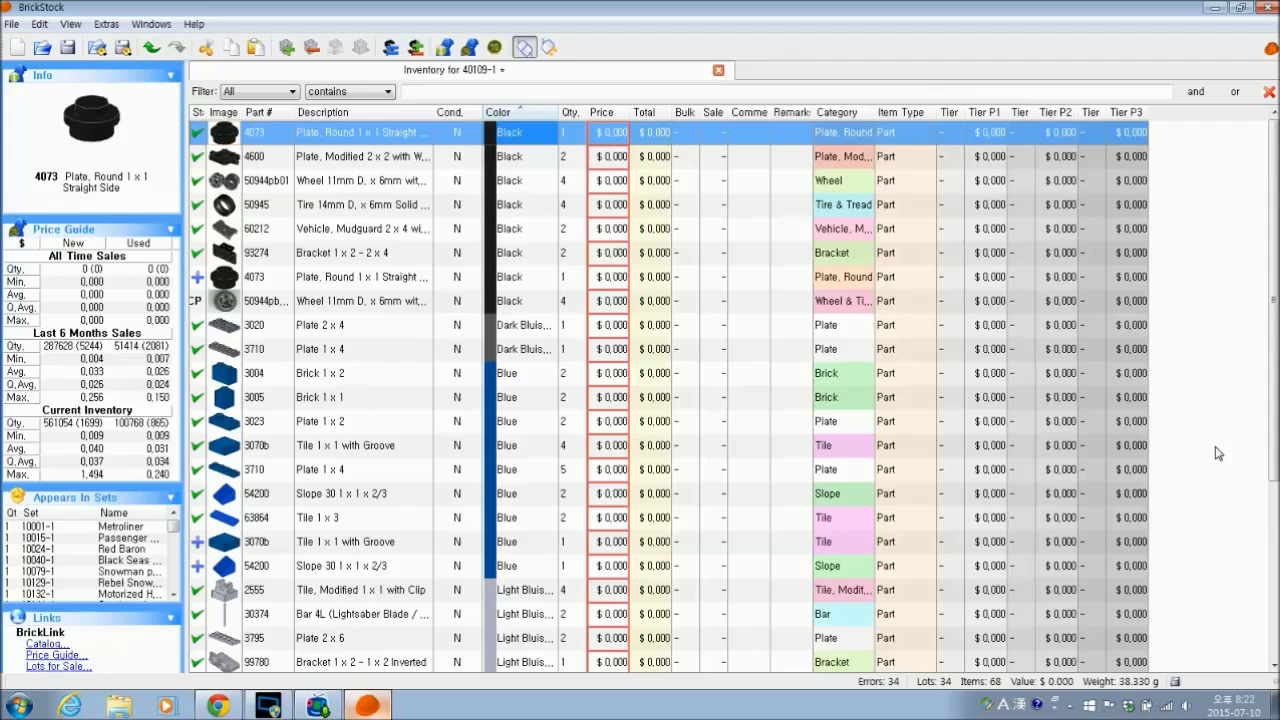
key("ctrl+a")
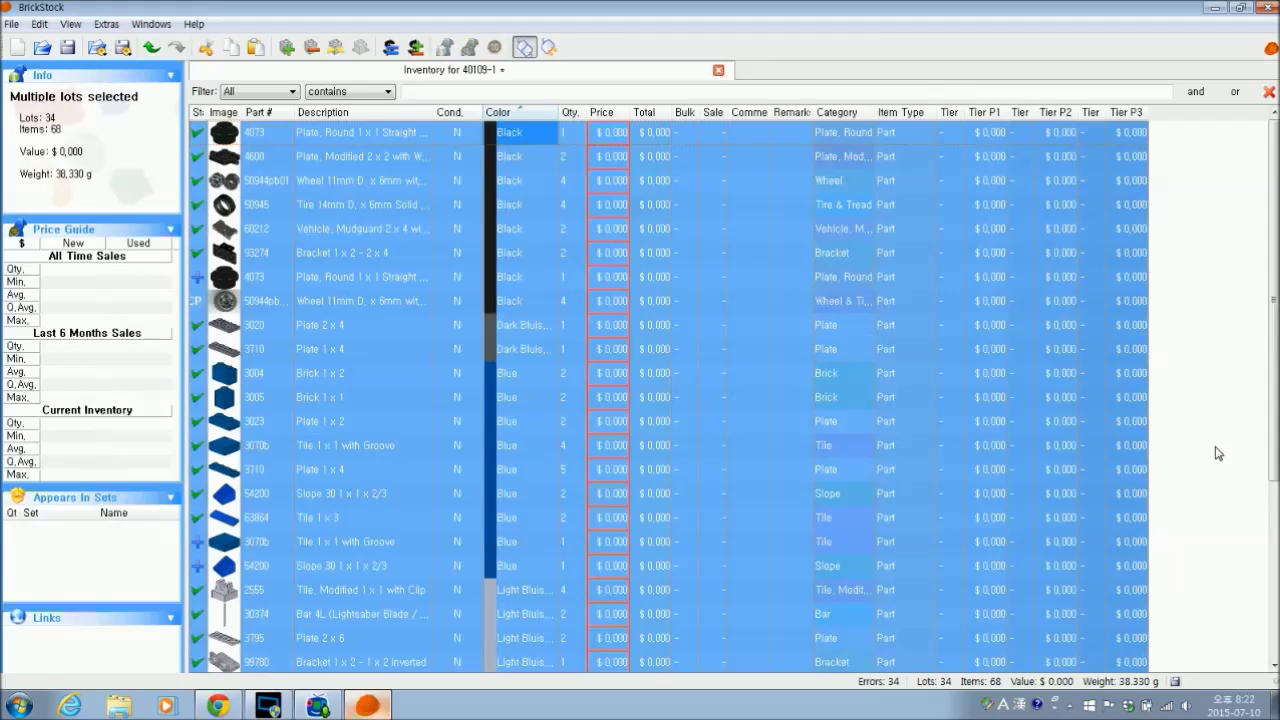
right_click(533, 230)
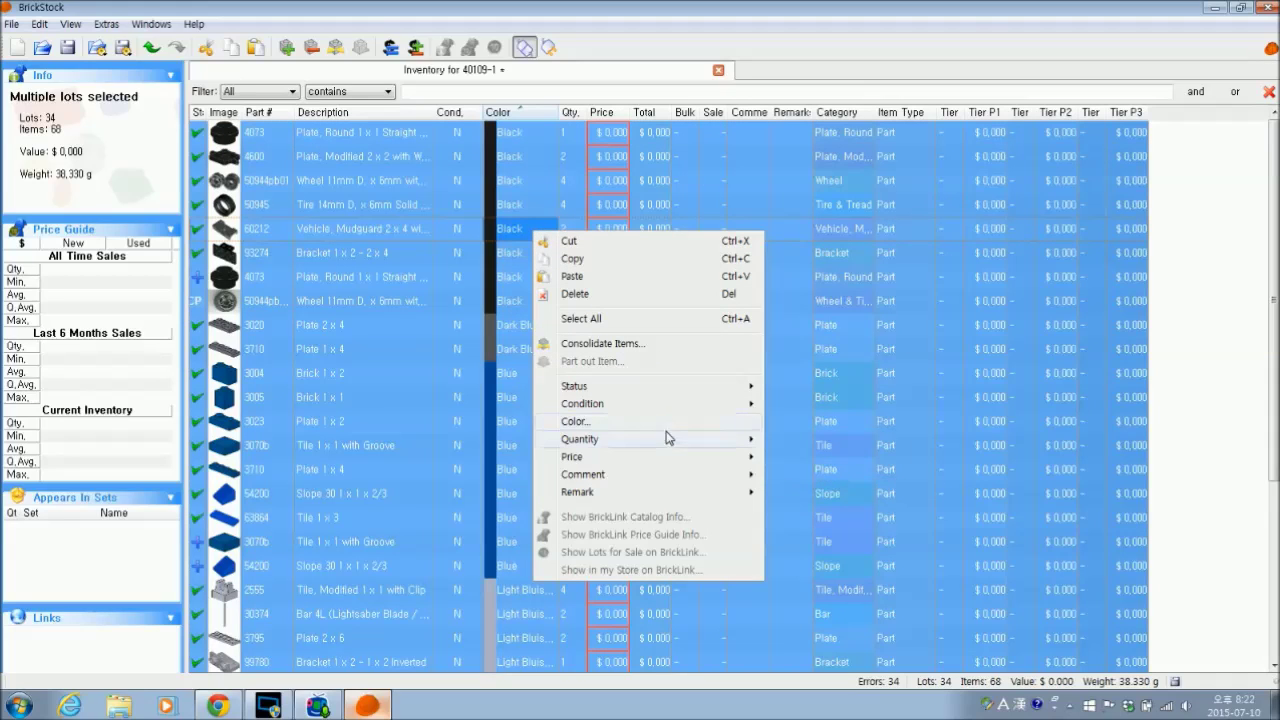
mouse_move(670, 444)
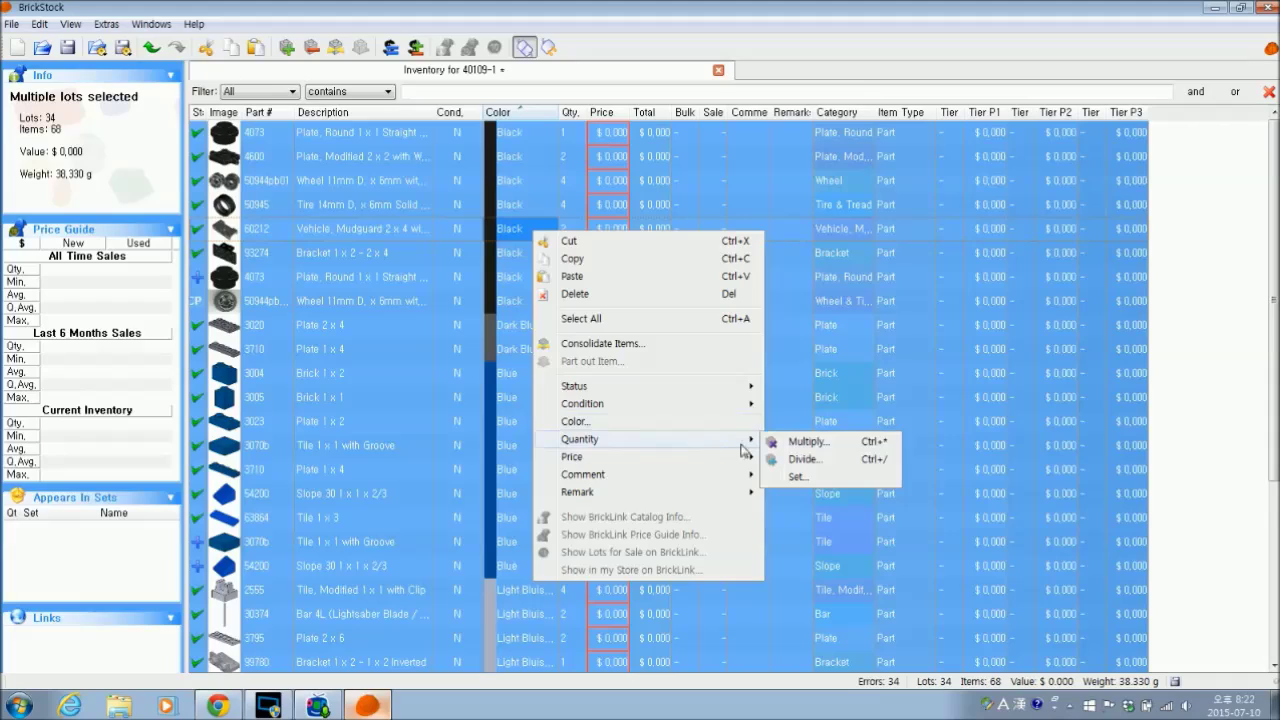
left_click(846, 447)
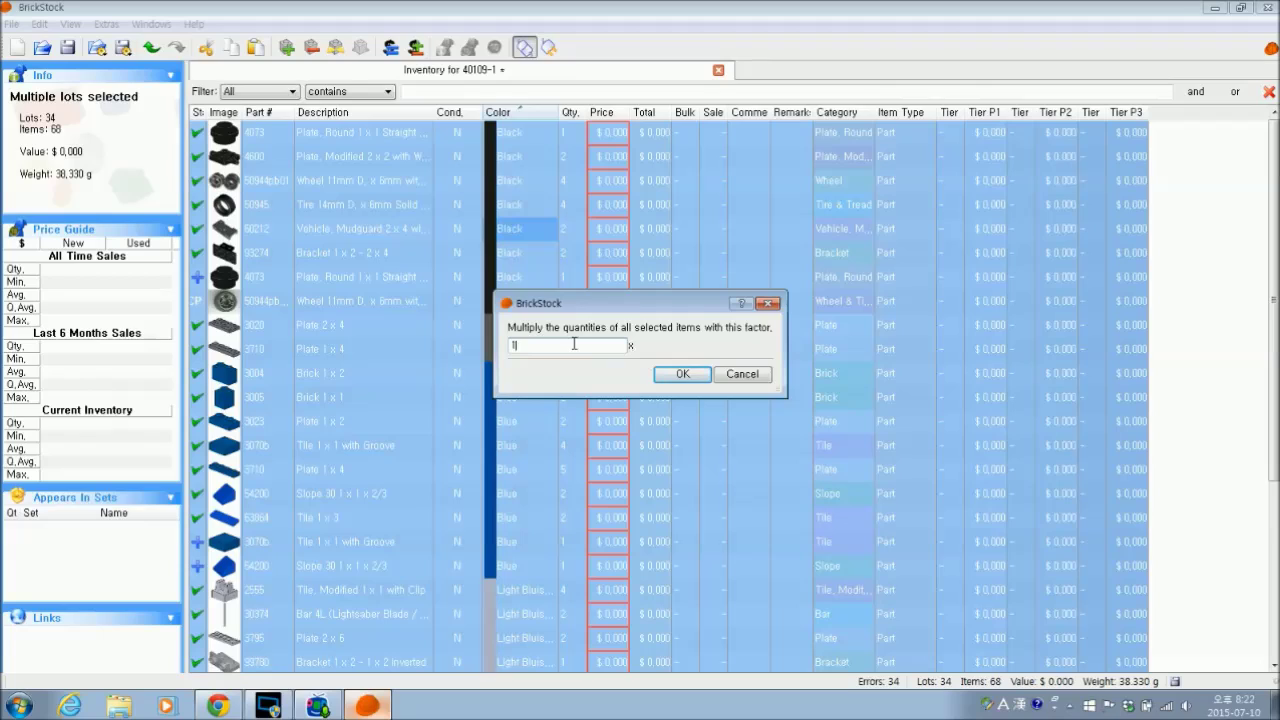
type("0")
left_click_drag(660, 306, 816, 336)
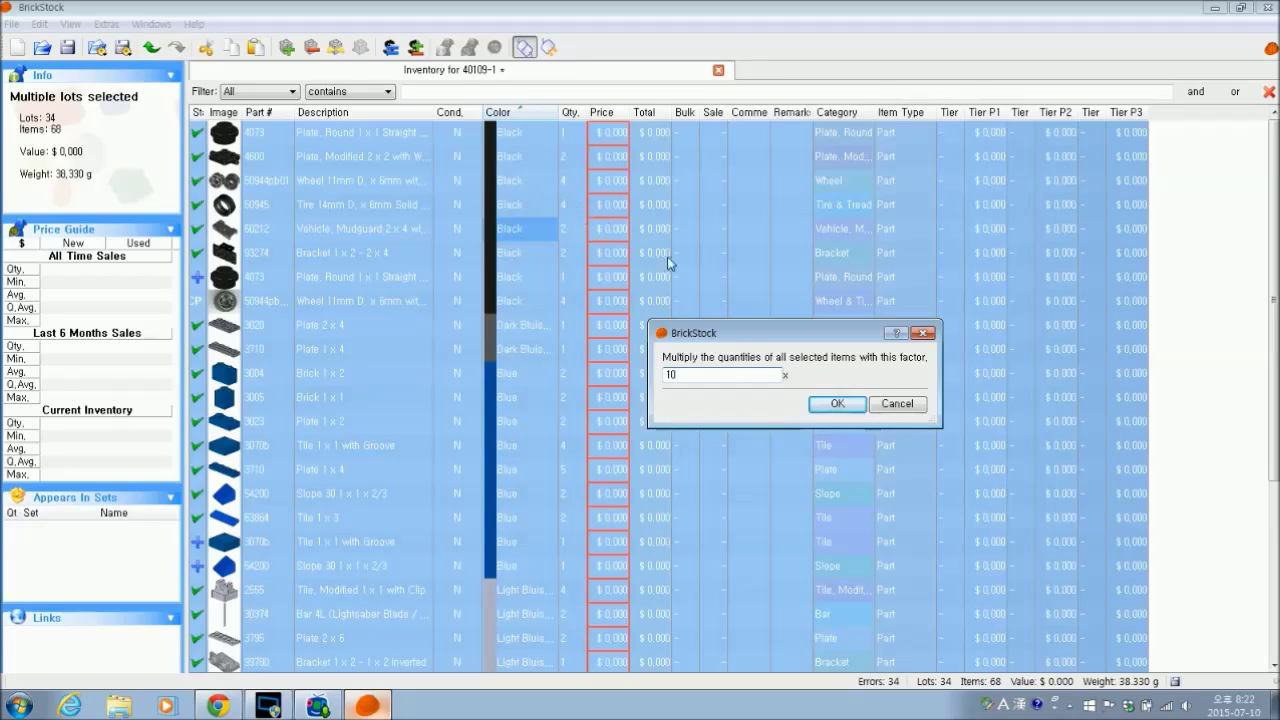
left_click(833, 404)
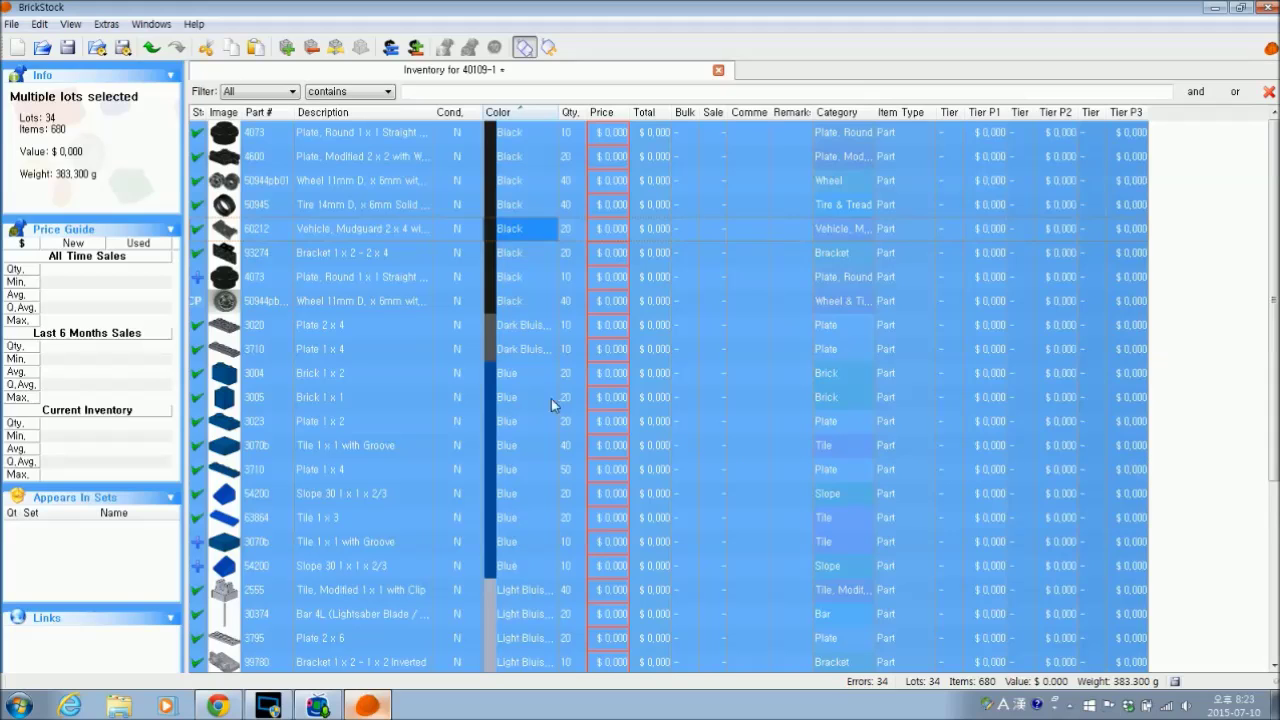
left_click(1197, 383)
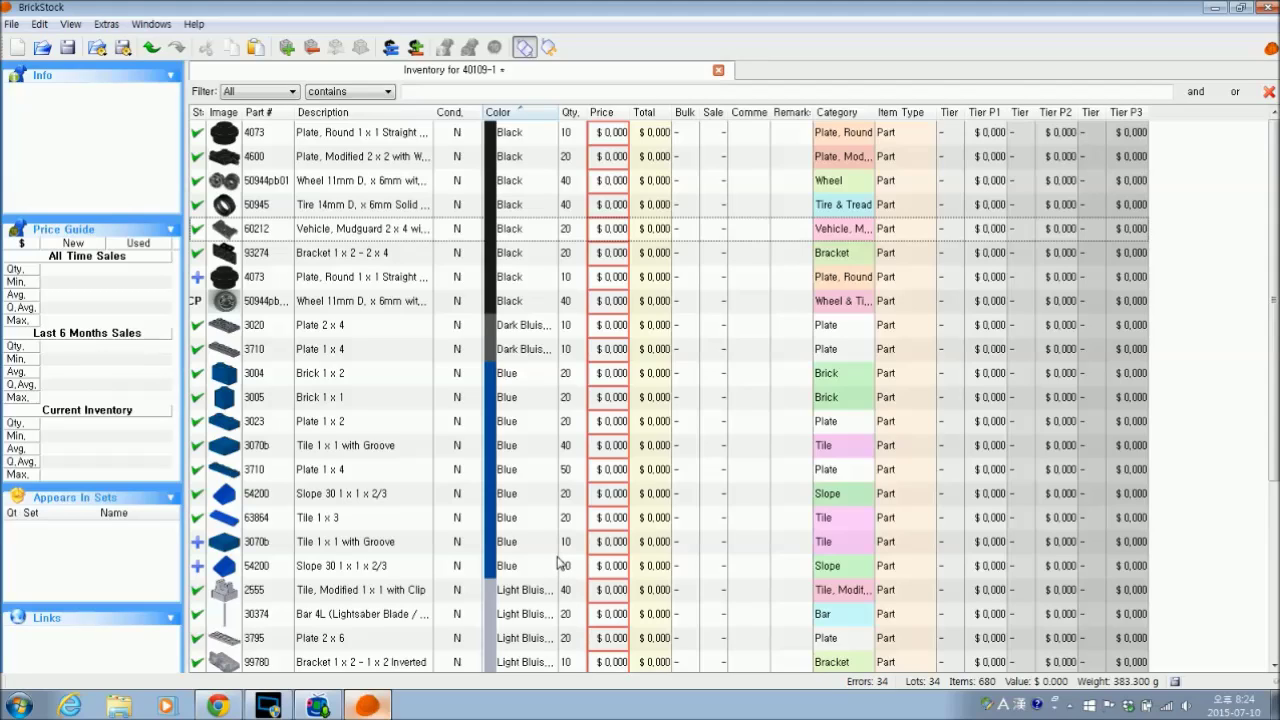
- Select all the Blue lots, divide their quantities by 10, and clear the multiple selection
left_click(407, 376)
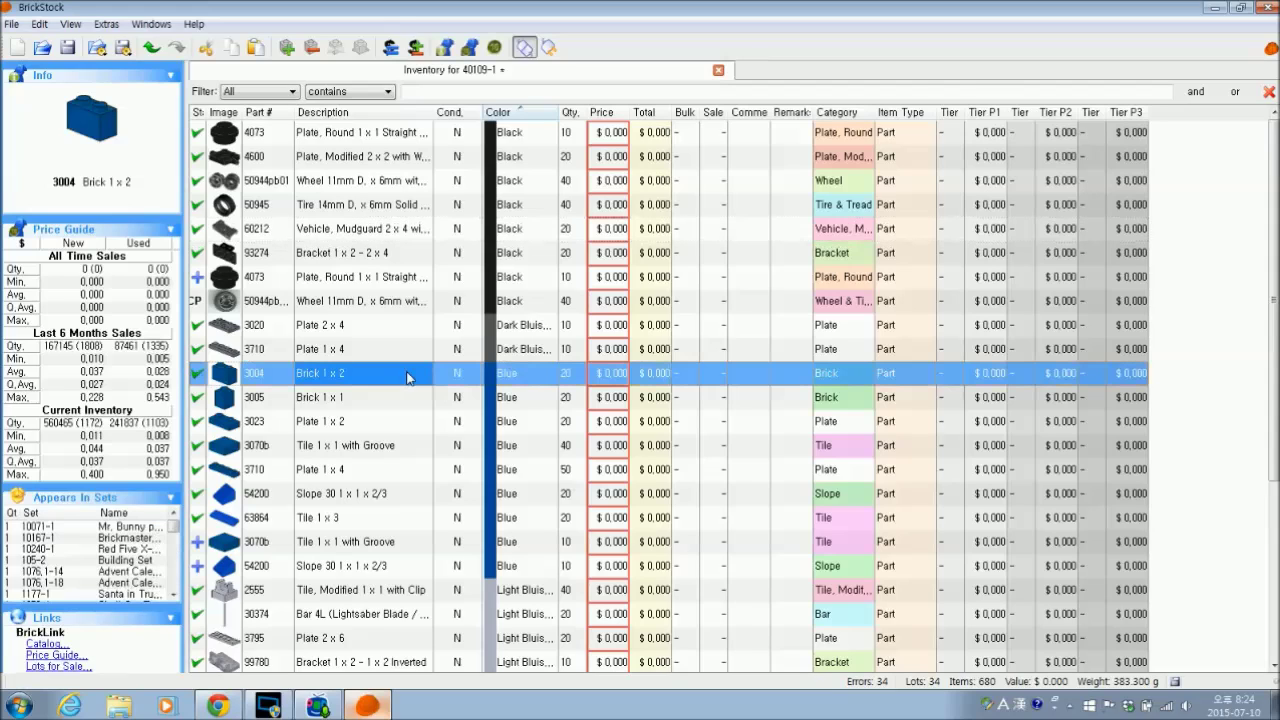
left_click(463, 566, "shift")
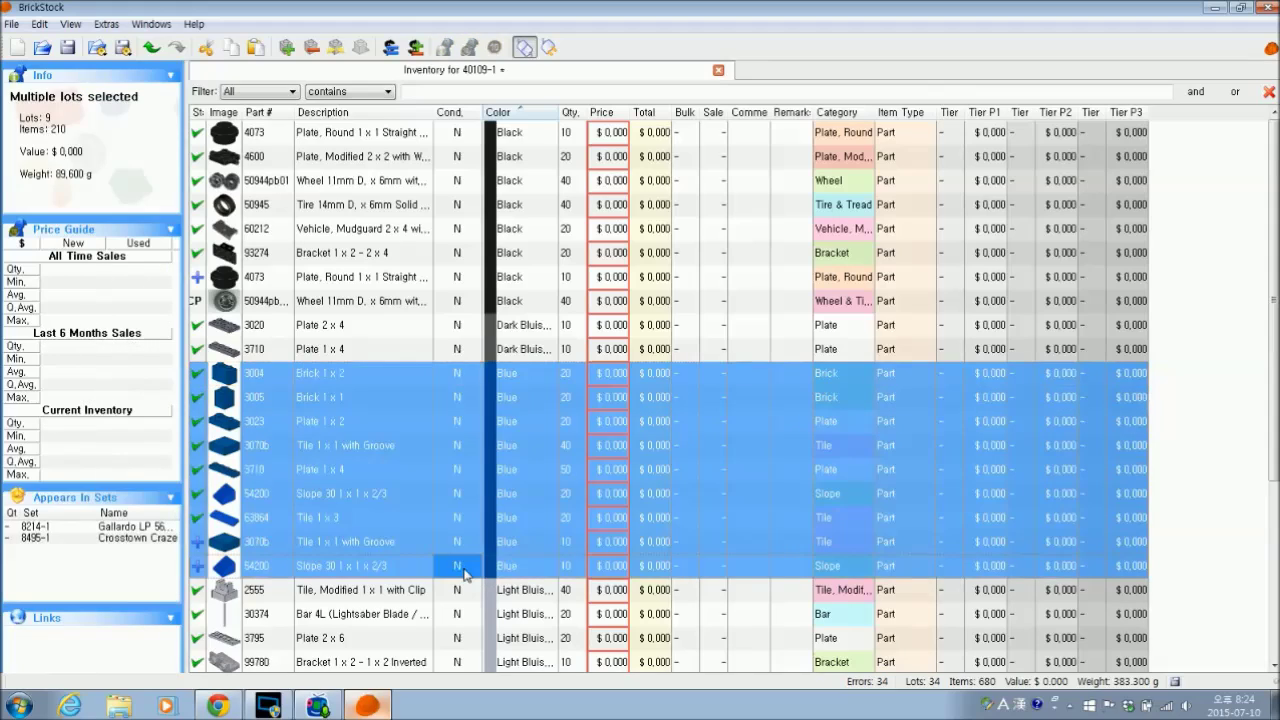
right_click(538, 546)
mouse_move(671, 407)
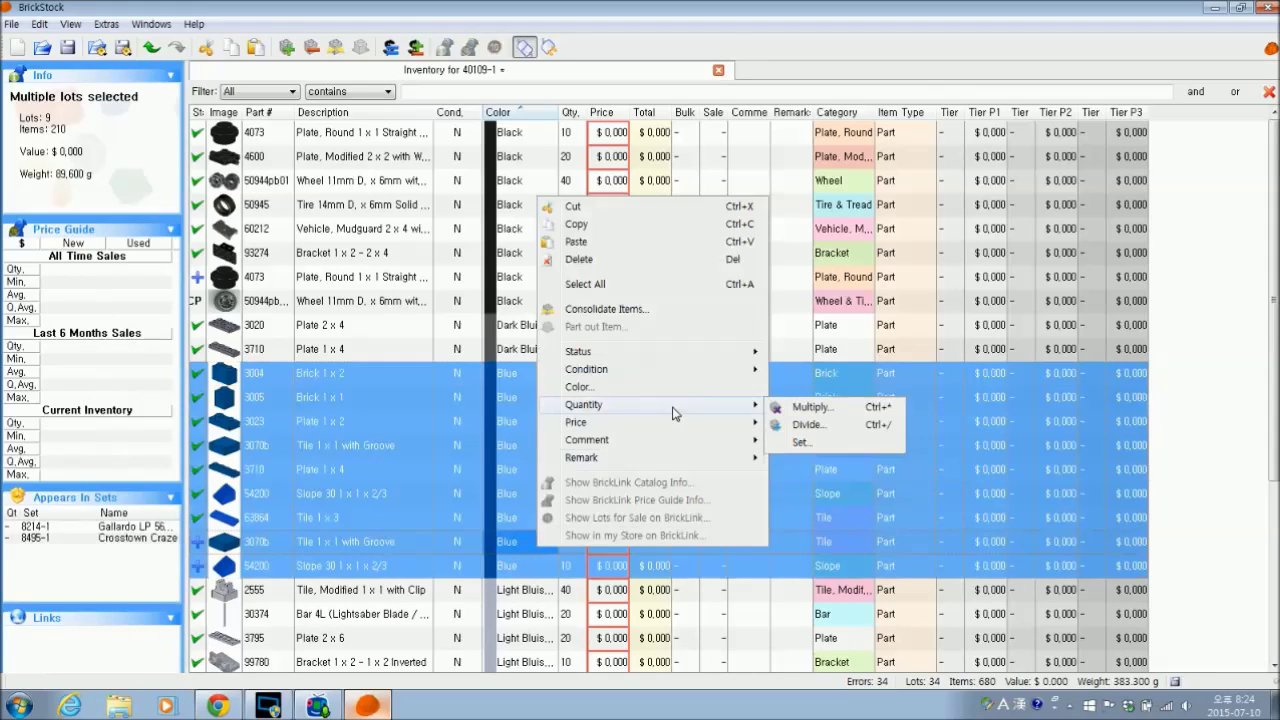
left_click(841, 426)
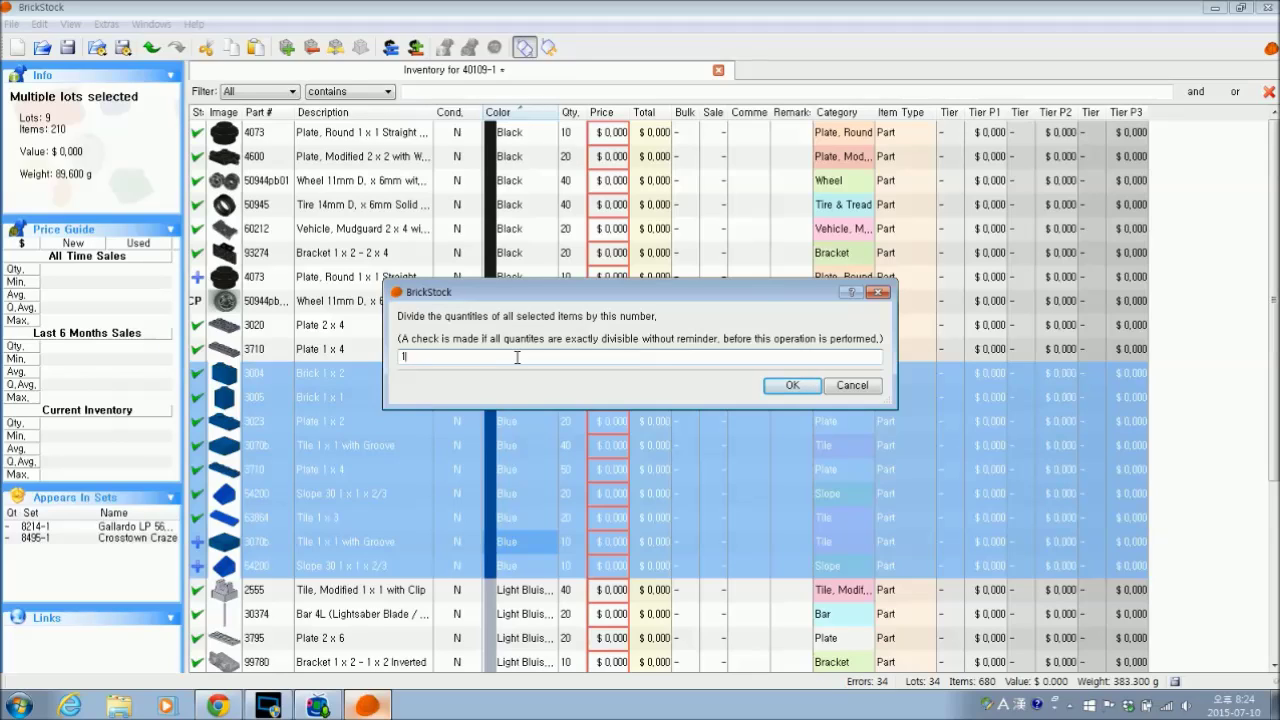
type("0")
left_click(803, 389)
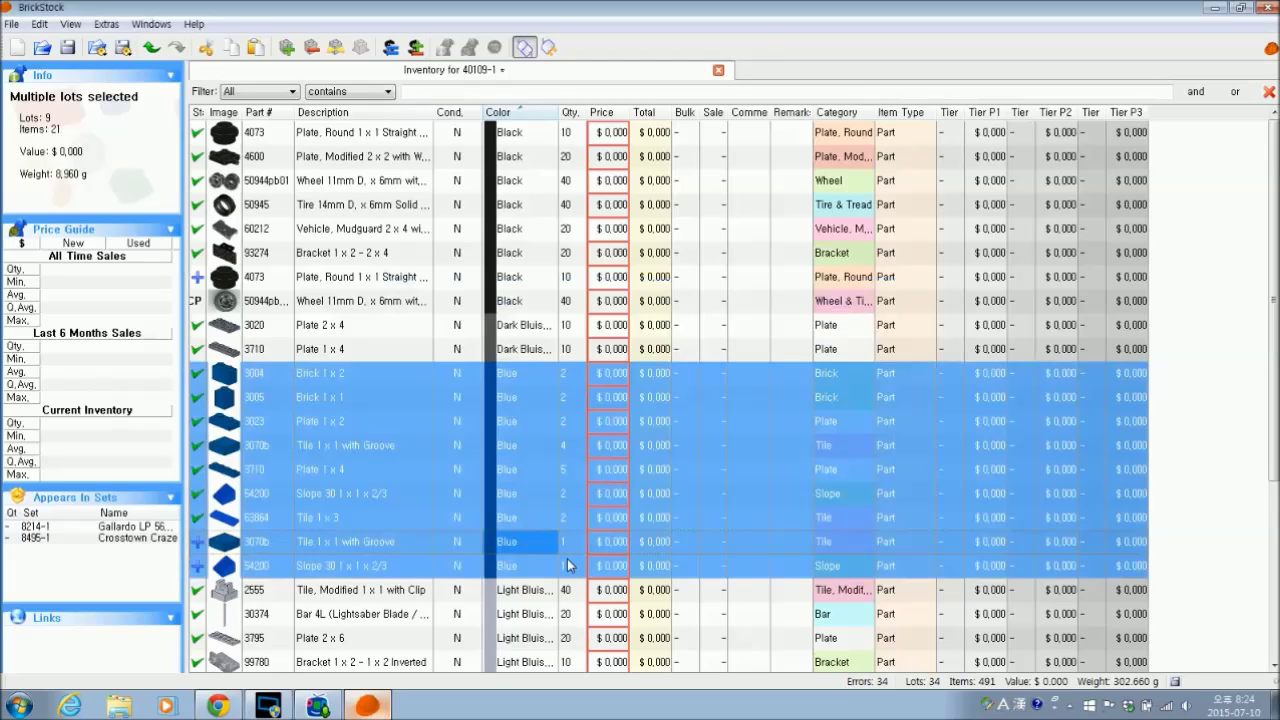
left_click(1192, 485)
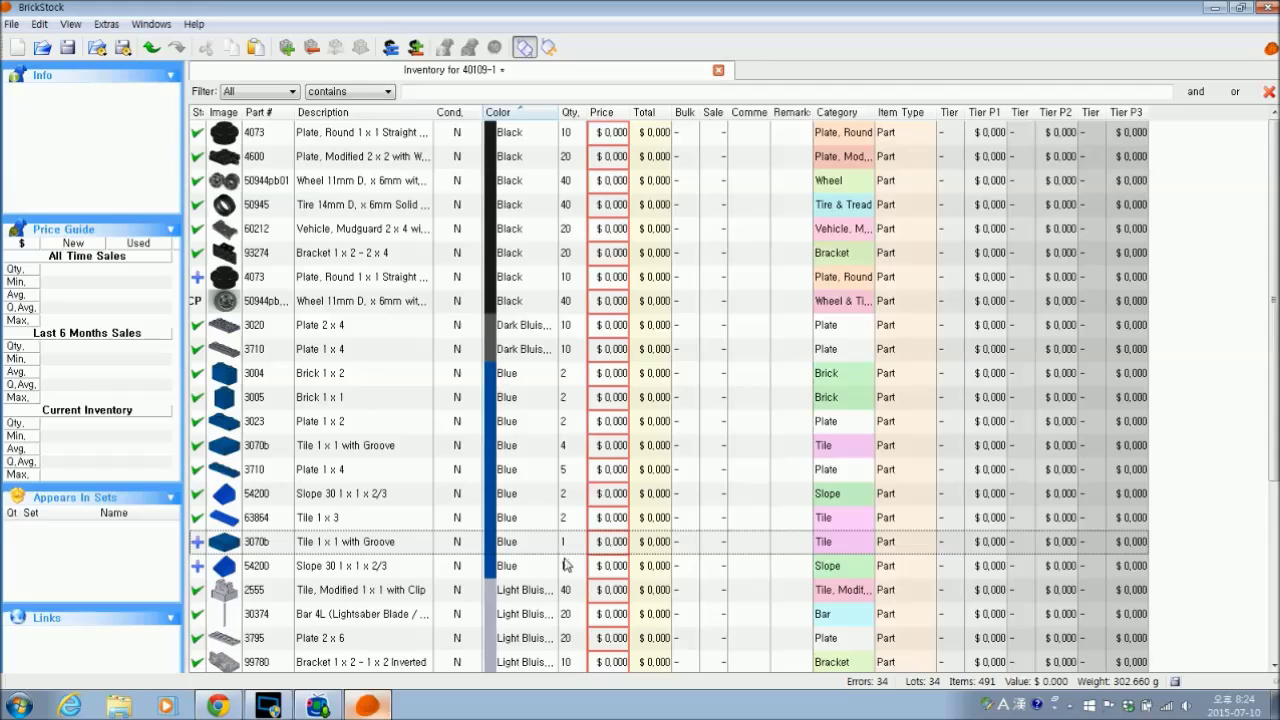
- Select all the Blue lots from Brick 1 x 2 to the last Slope 30, copy them, and clear the selection
left_click(461, 378)
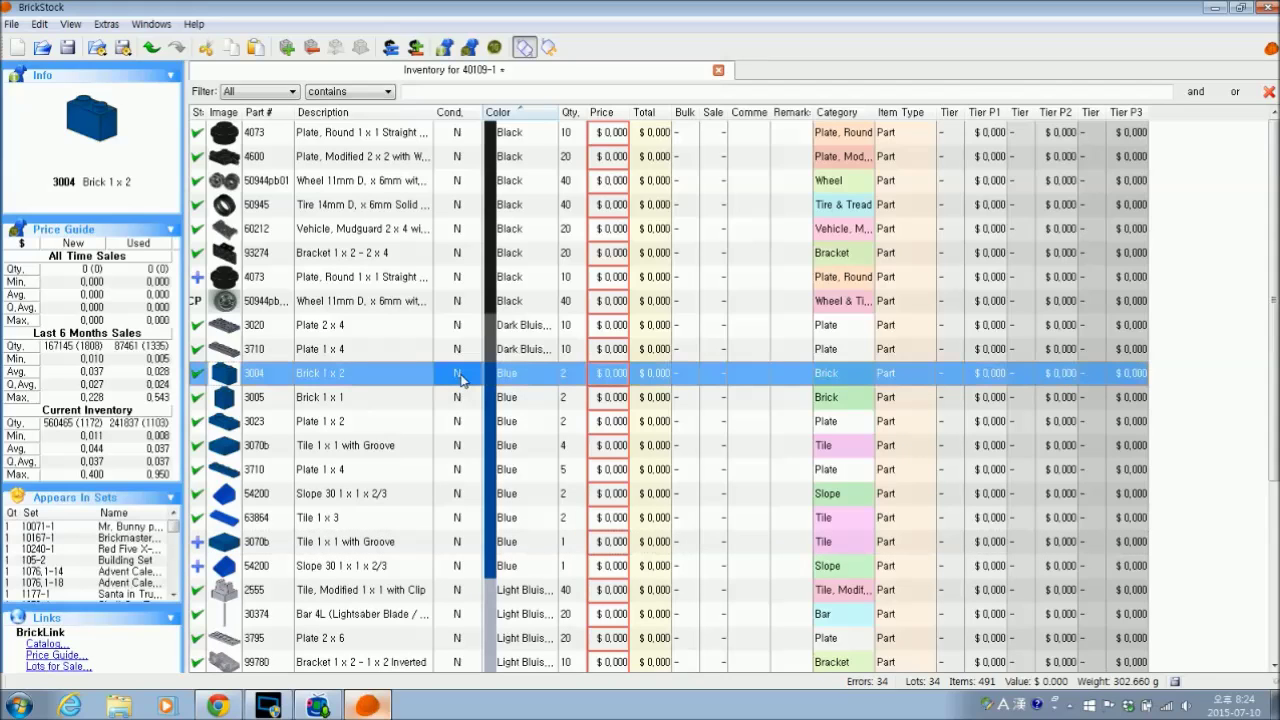
left_click(463, 568, "shift")
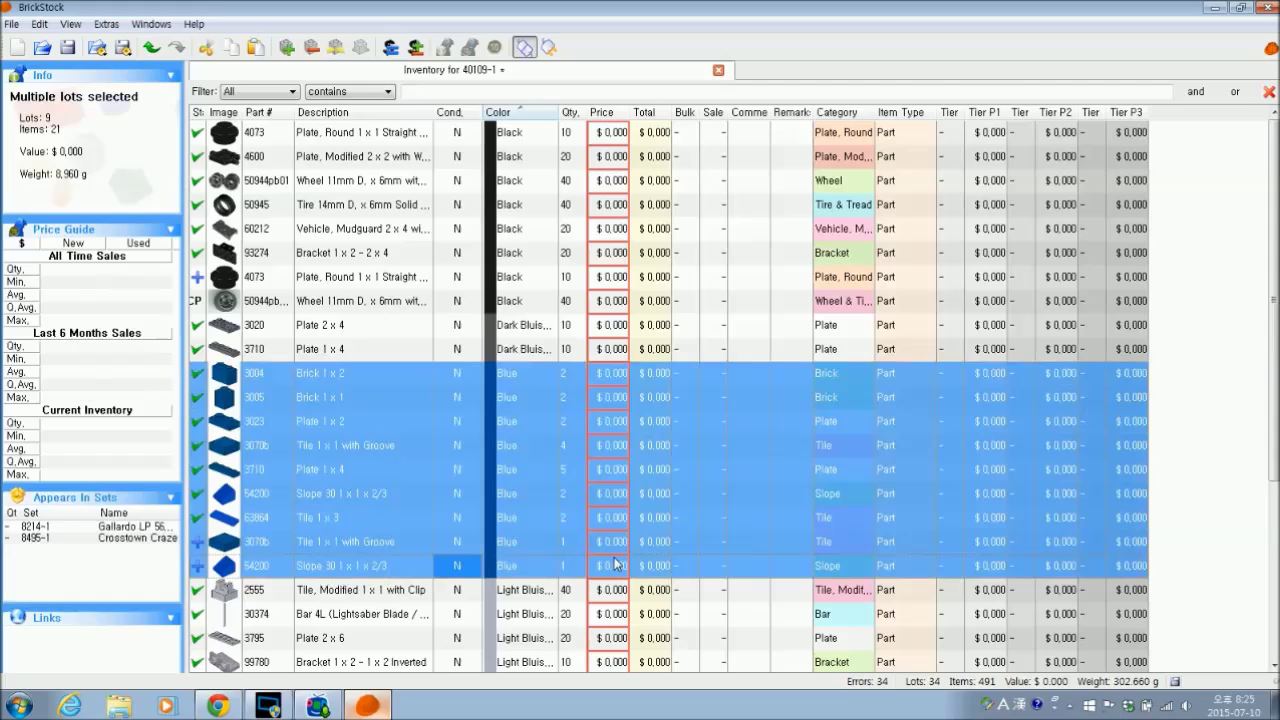
left_click(1180, 427)
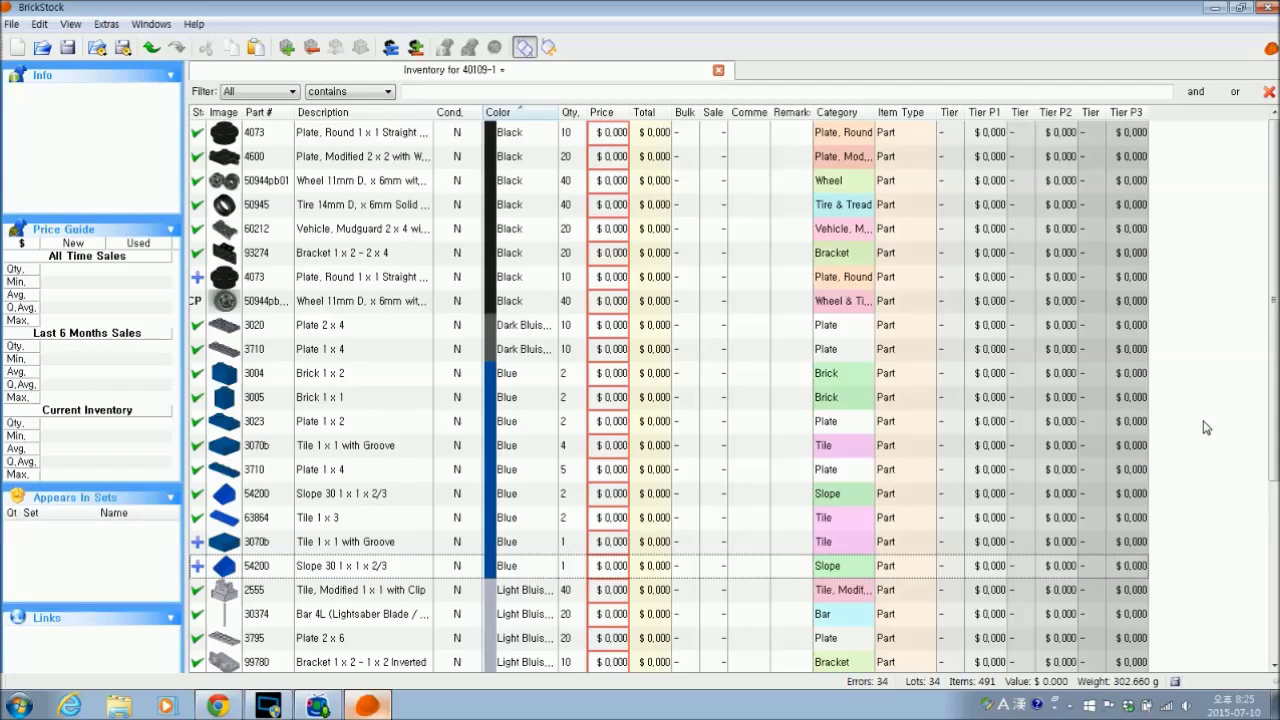
- Paste the copied Blue lots and consolidate Blue Brick 1 x 2 with its existing lot, preserving the existing lot's attributes
key("ctrl+l")
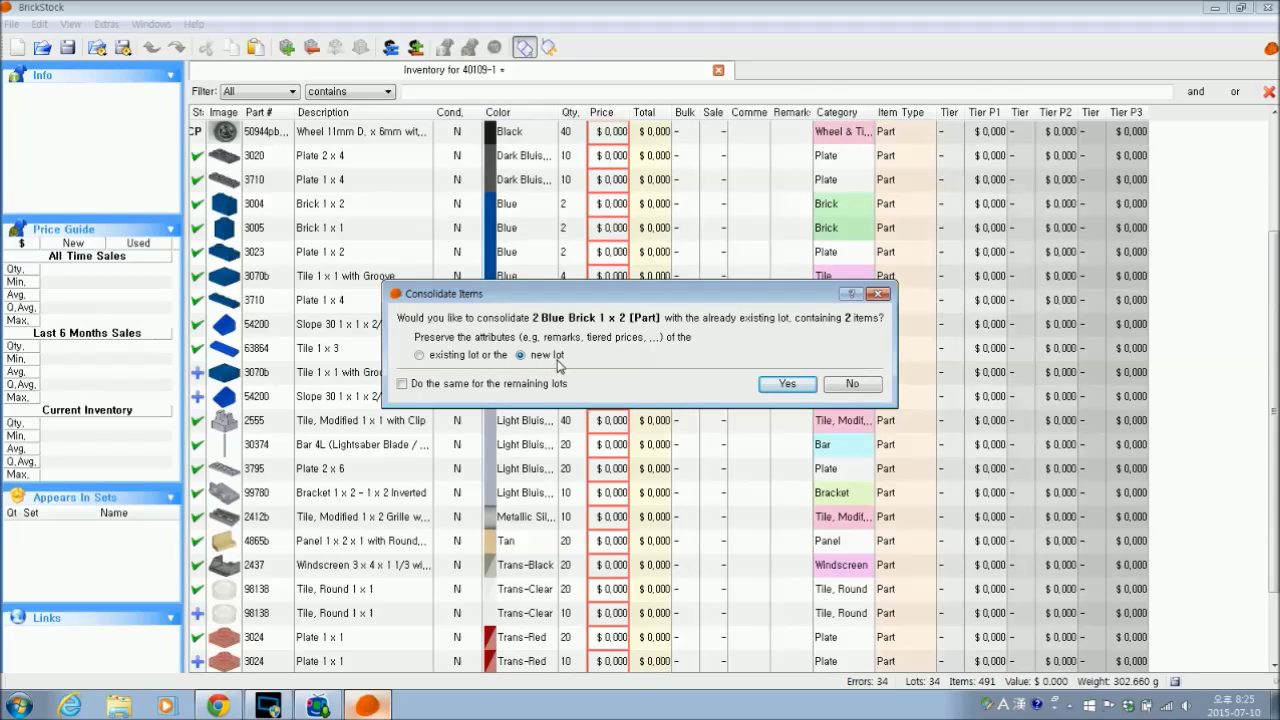
left_click(468, 362)
left_click_drag(634, 292, 830, 340)
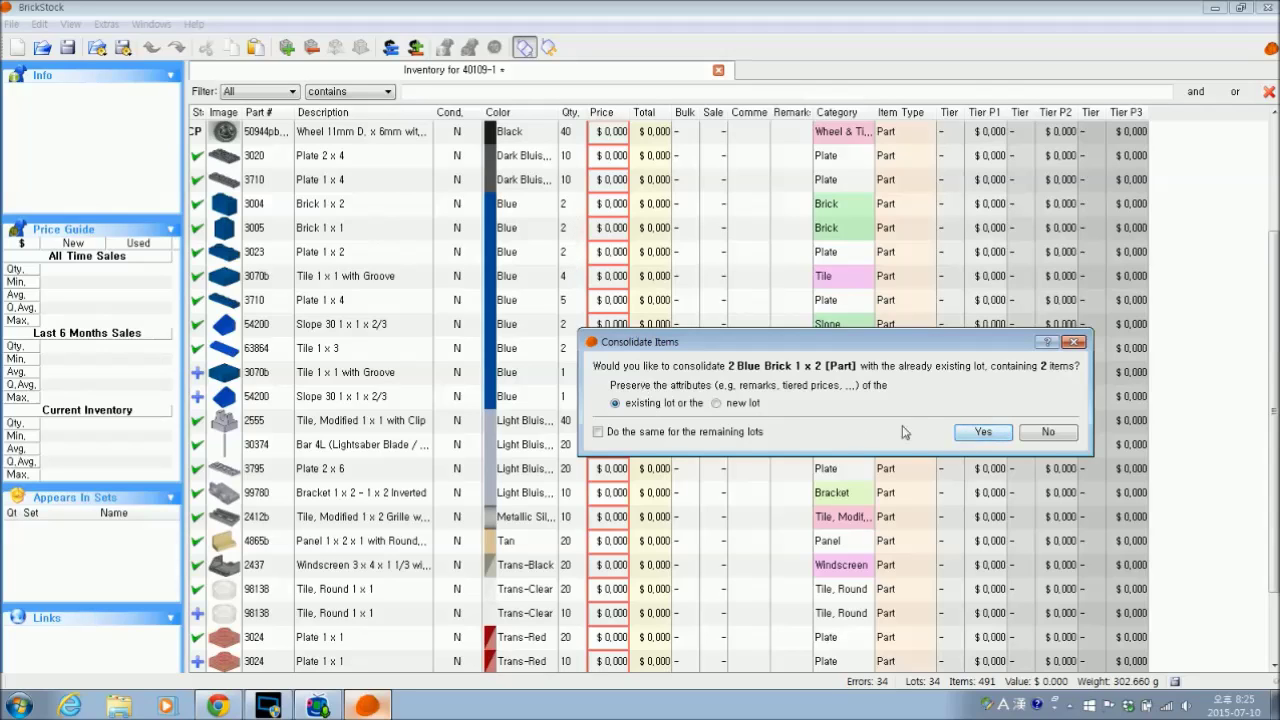
left_click(976, 441)
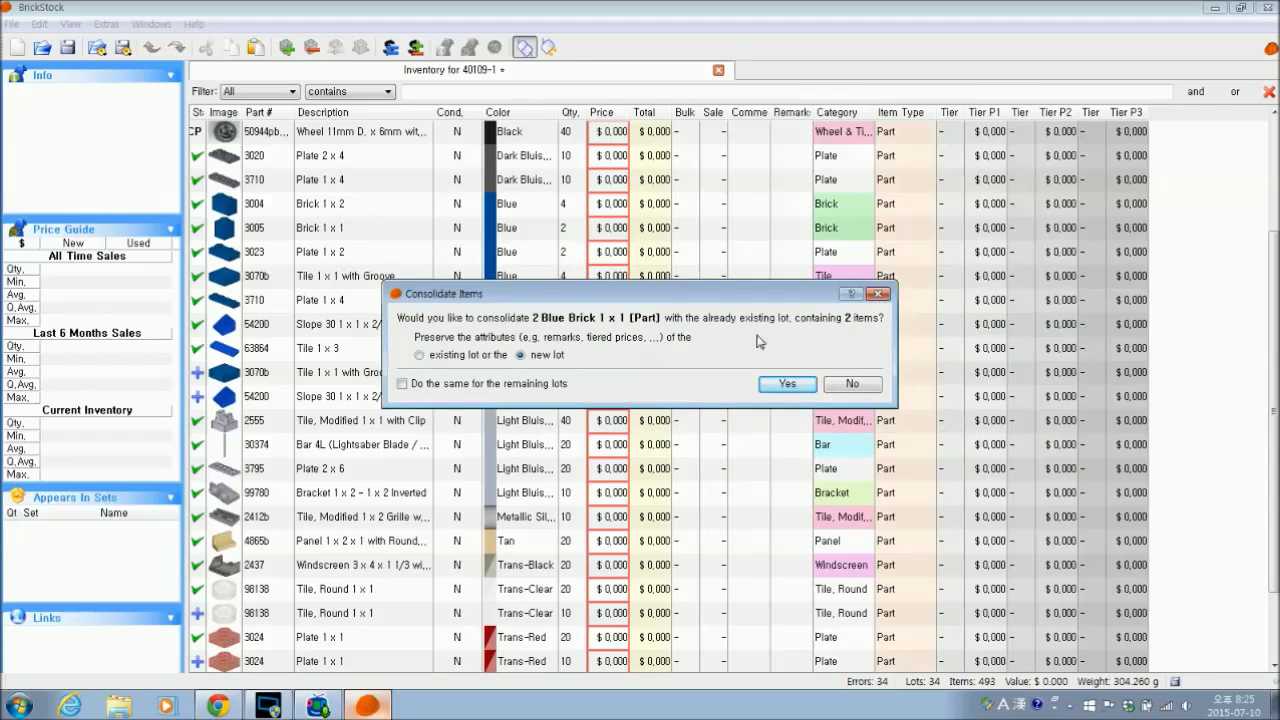
- Consolidate Blue Brick 1 x 1 preserving the new lot's attributes, and apply the same choice to all remaining pasted lots
left_click_drag(724, 297, 866, 383)
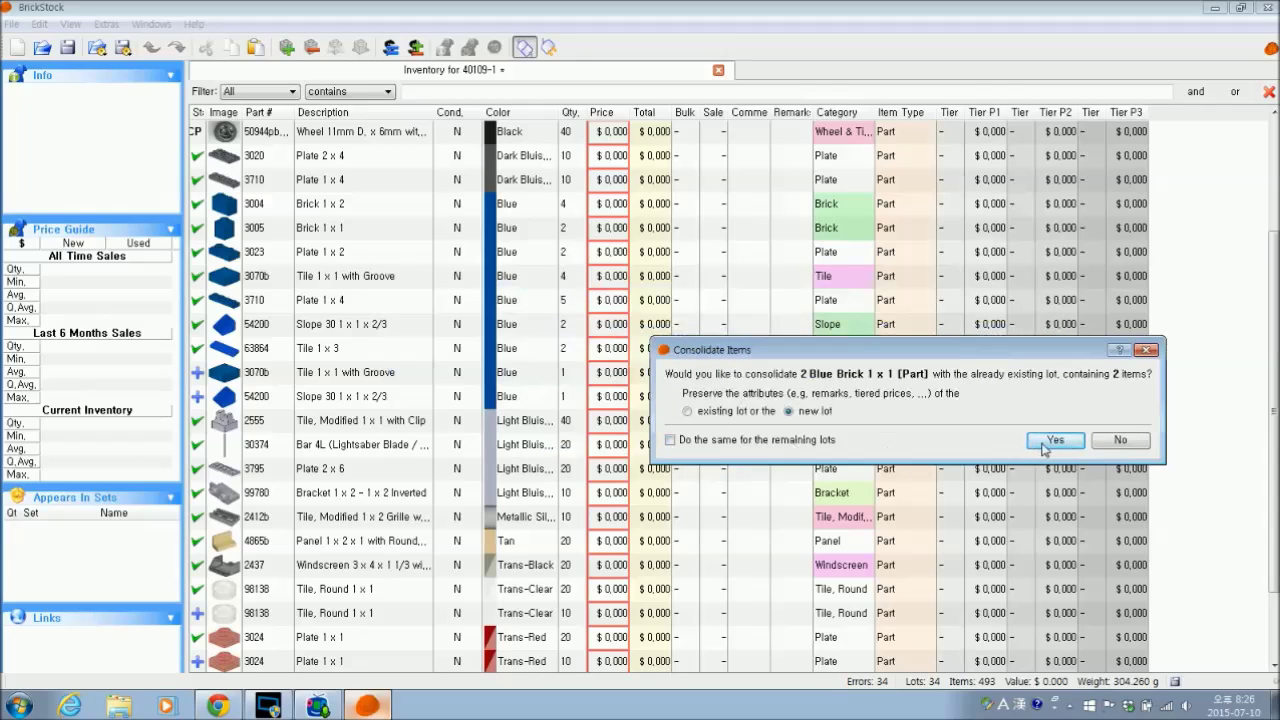
left_click(670, 442)
left_click(1052, 444)
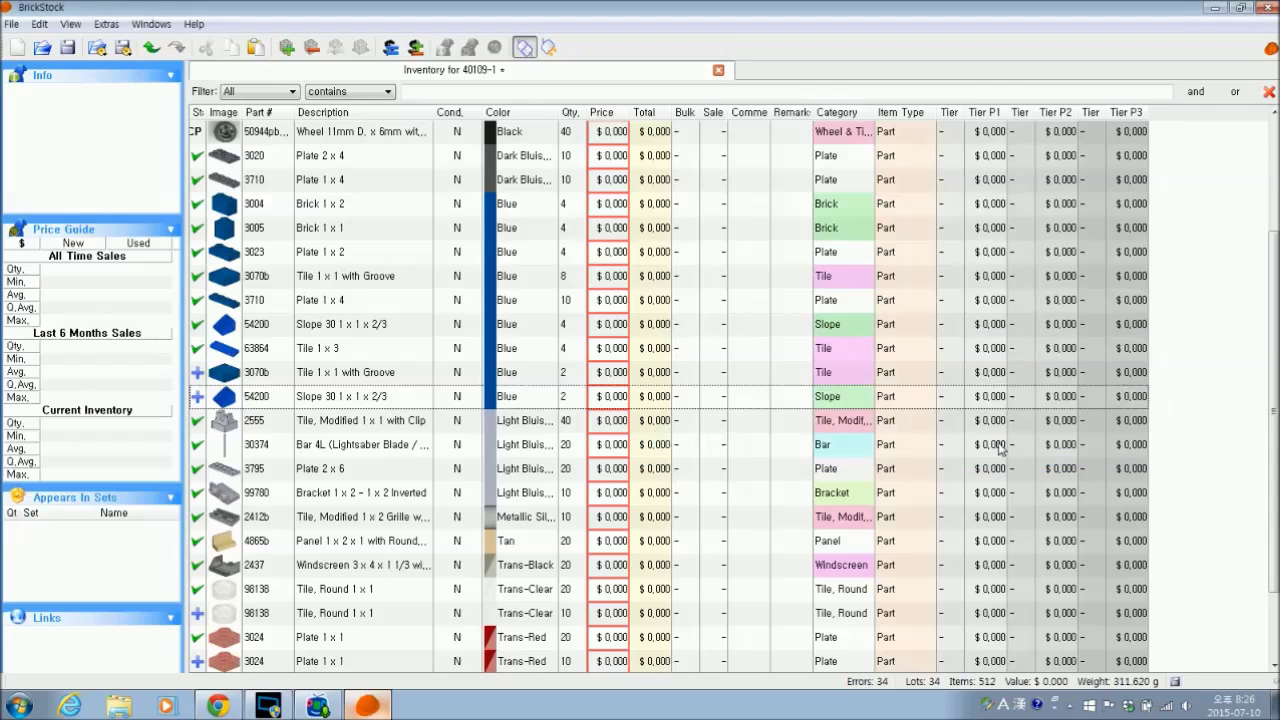
- Check the quantities of the first and last Blue lots, and view the combined information for the whole Blue range
left_click(573, 205)
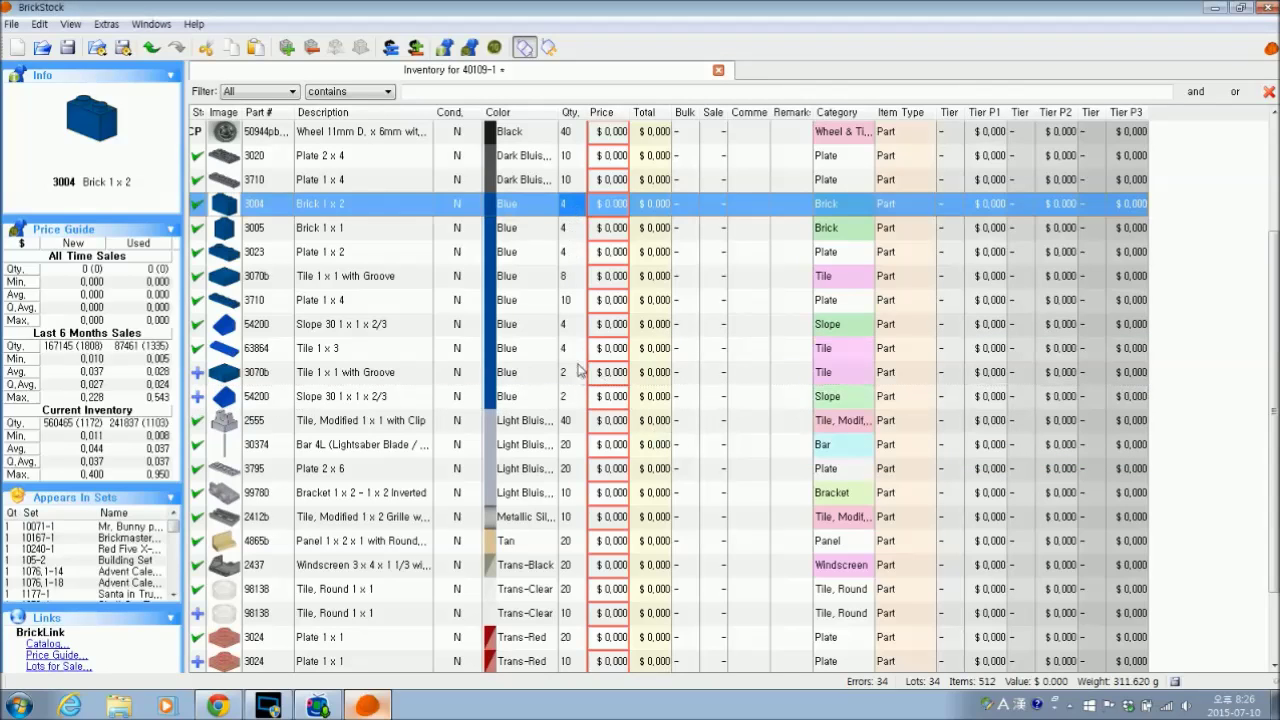
left_click(573, 394)
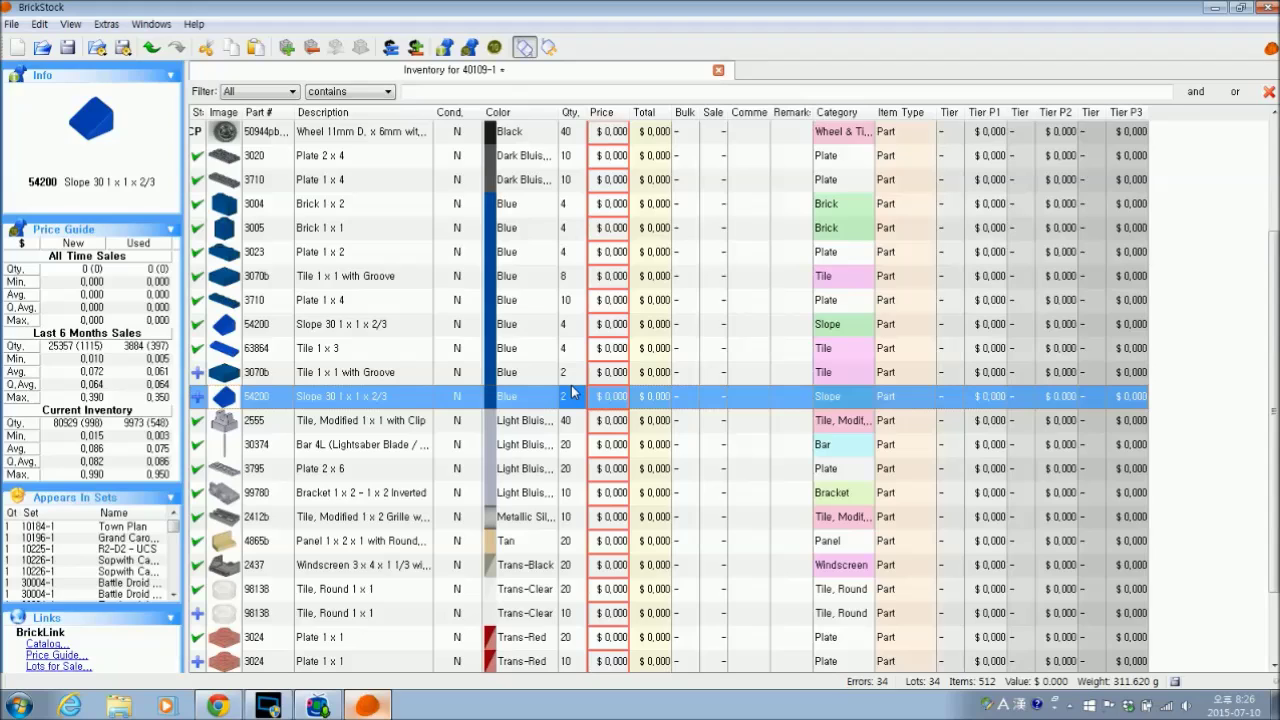
left_click(515, 204)
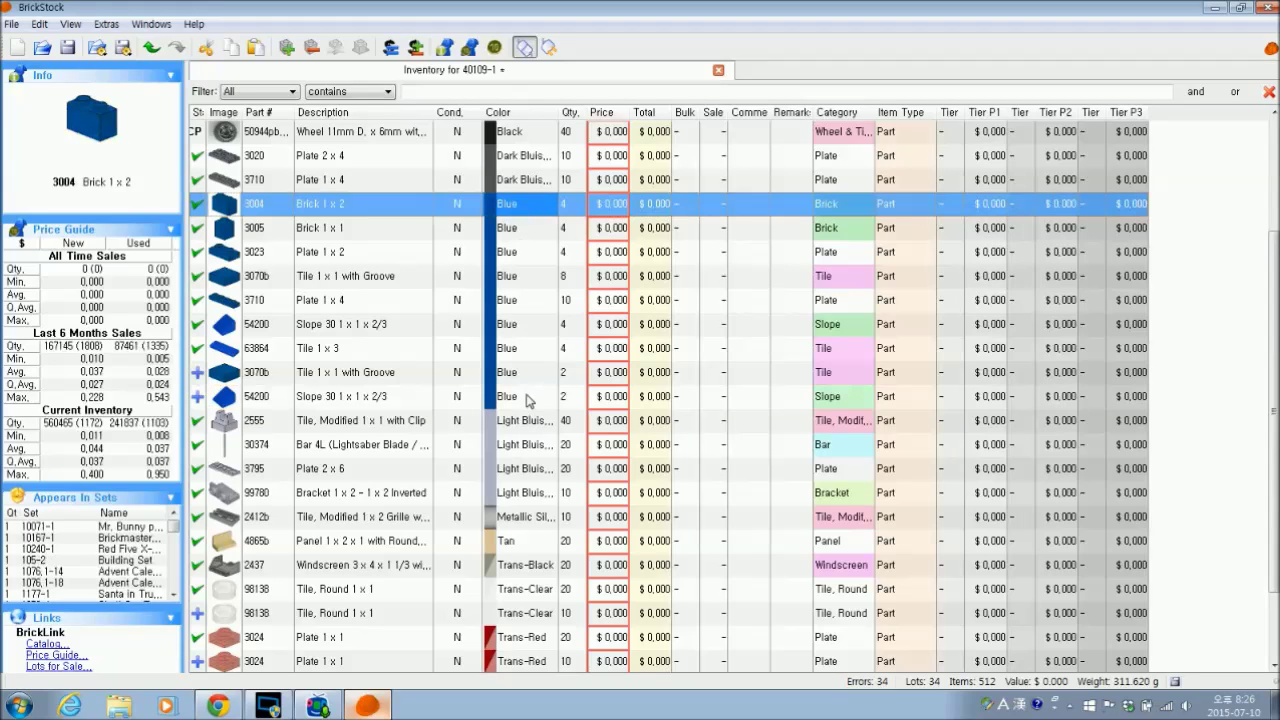
left_click(528, 398, "shift")
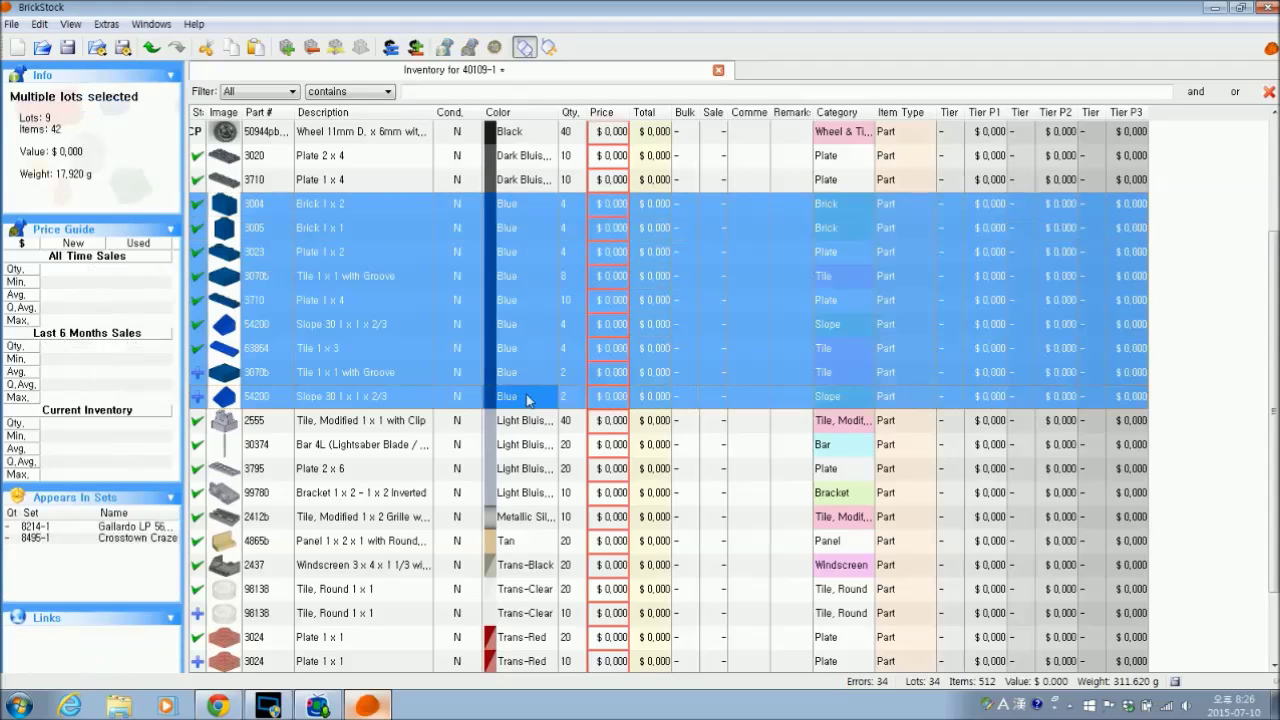
left_click(1175, 292)
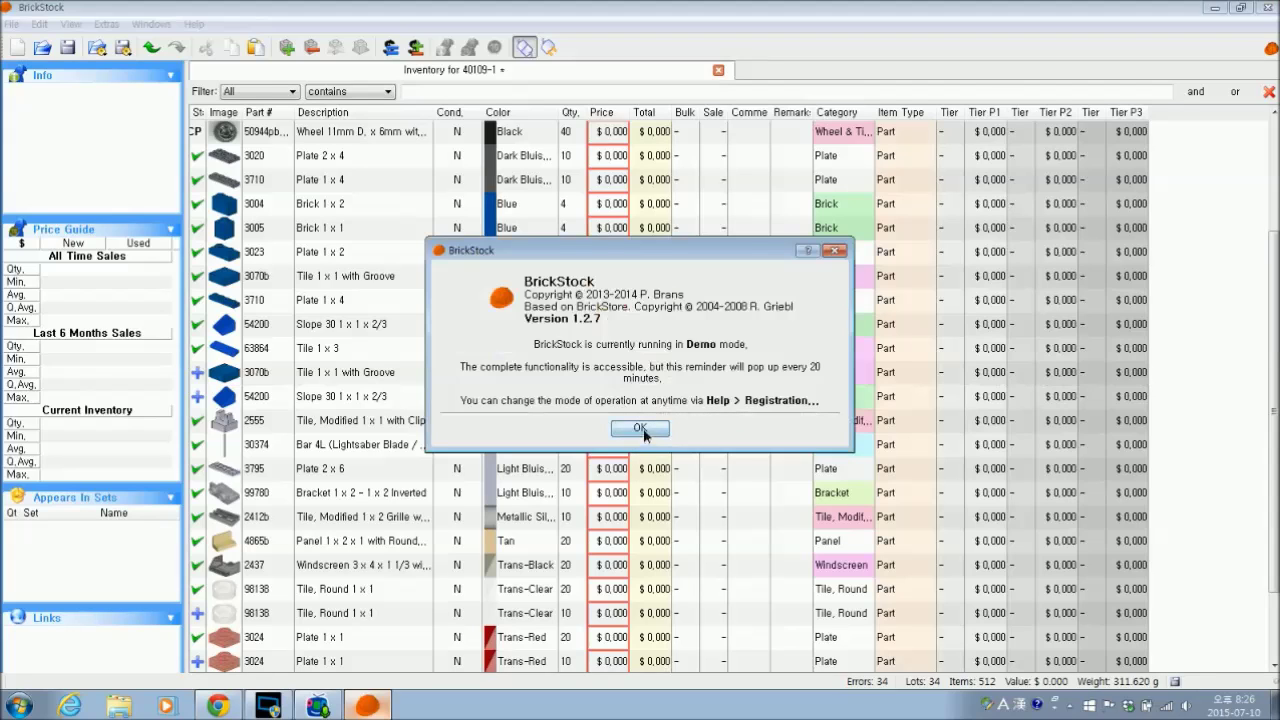
- Close the demo-mode reminder and divide the quantities of all the Blue lots by 2
left_click(643, 428)
left_click(388, 210)
left_click(398, 400, "shift")
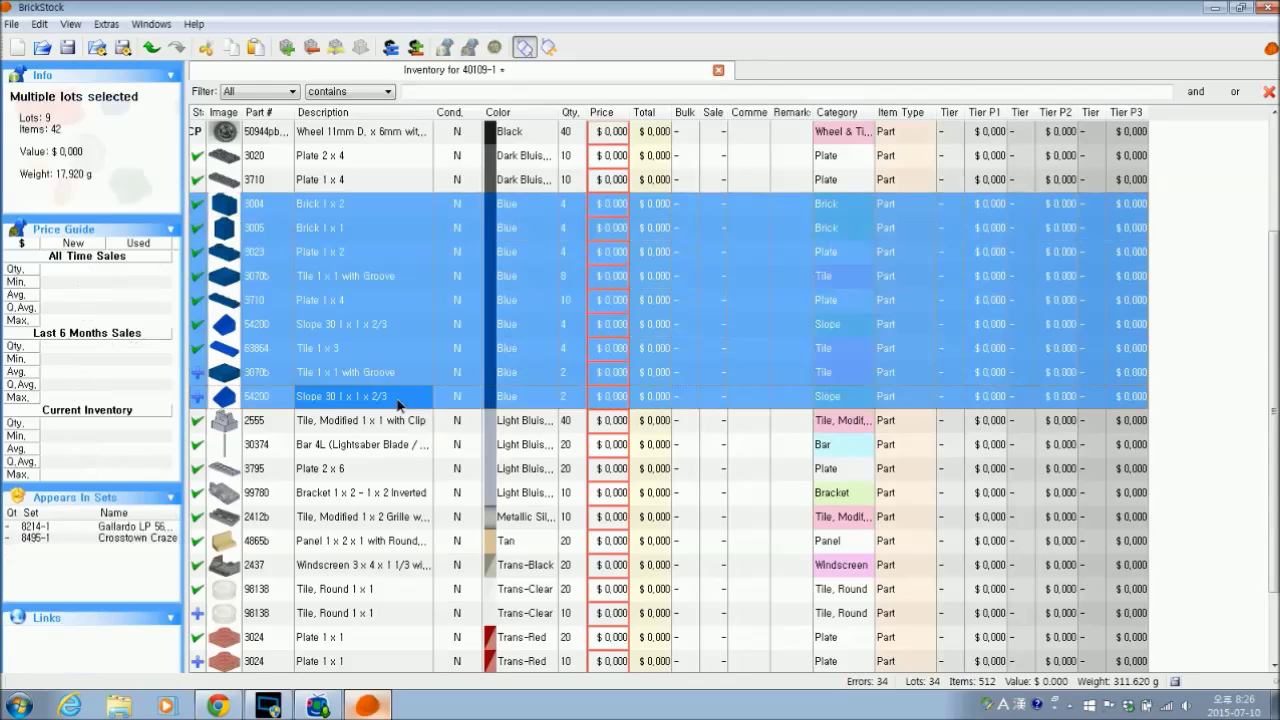
right_click(399, 401)
mouse_move(571, 257)
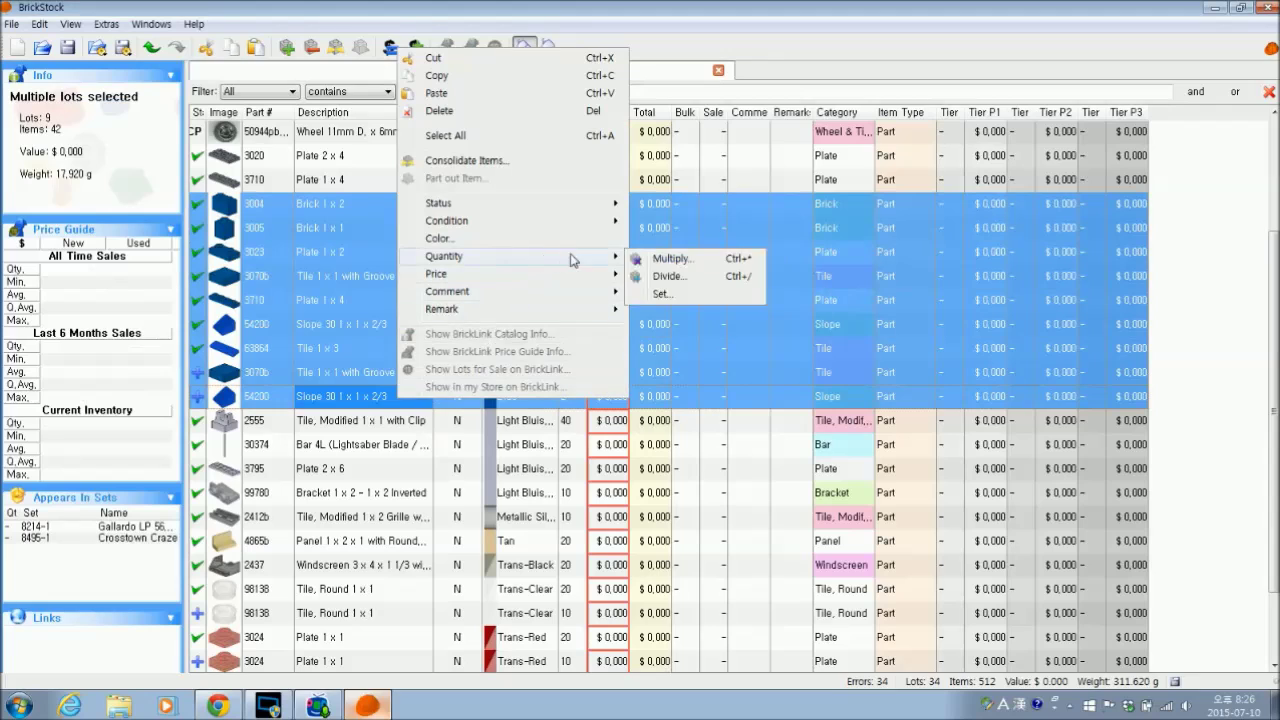
left_click(672, 276)
type("2")
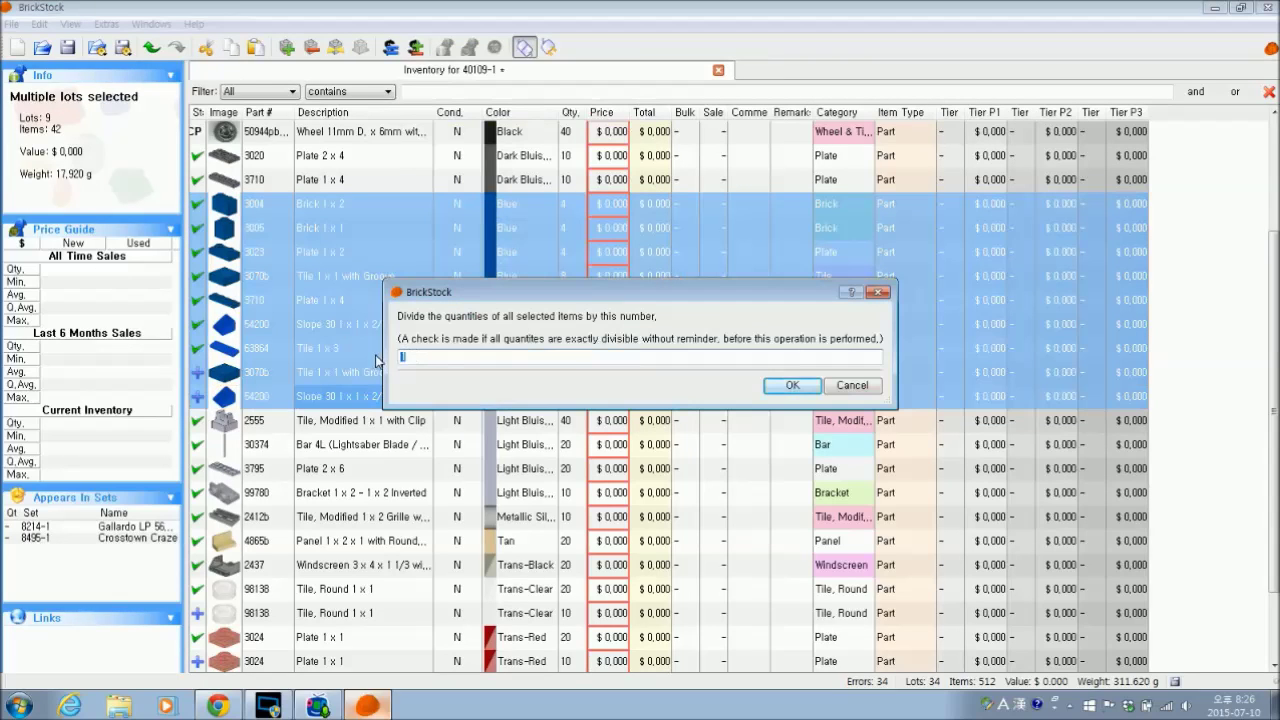
left_click(791, 385)
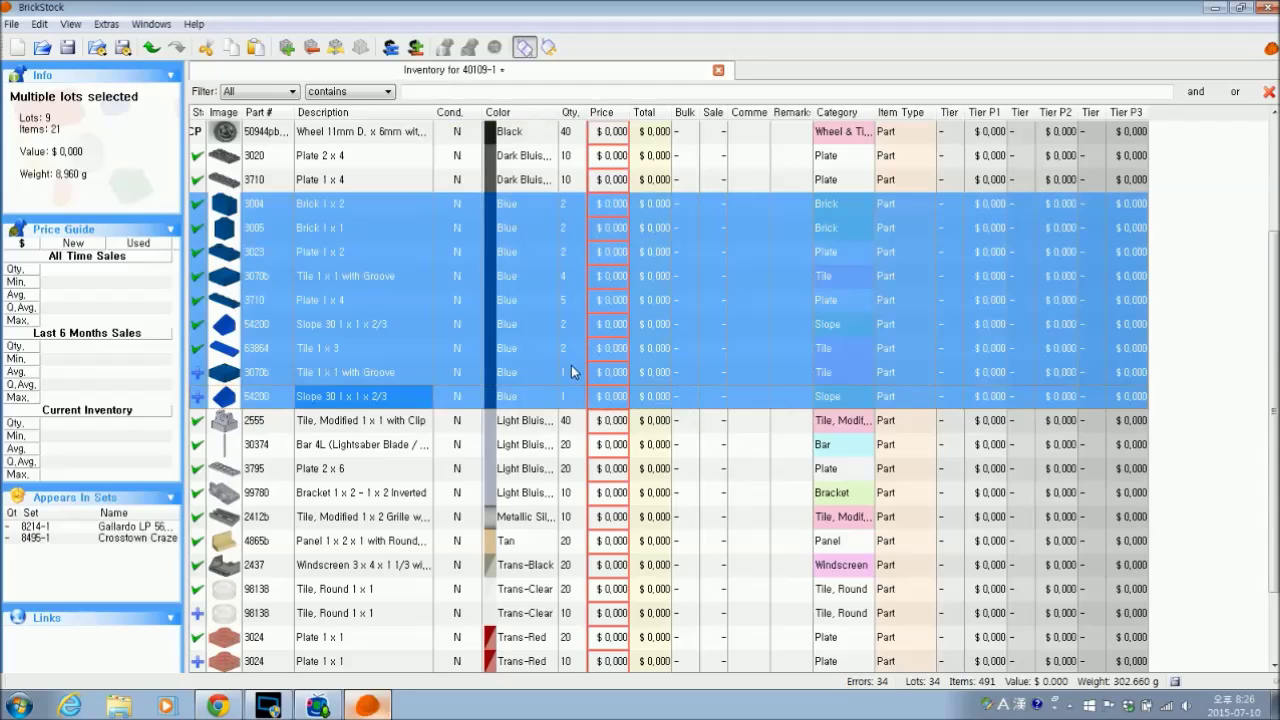
left_click(1197, 358)
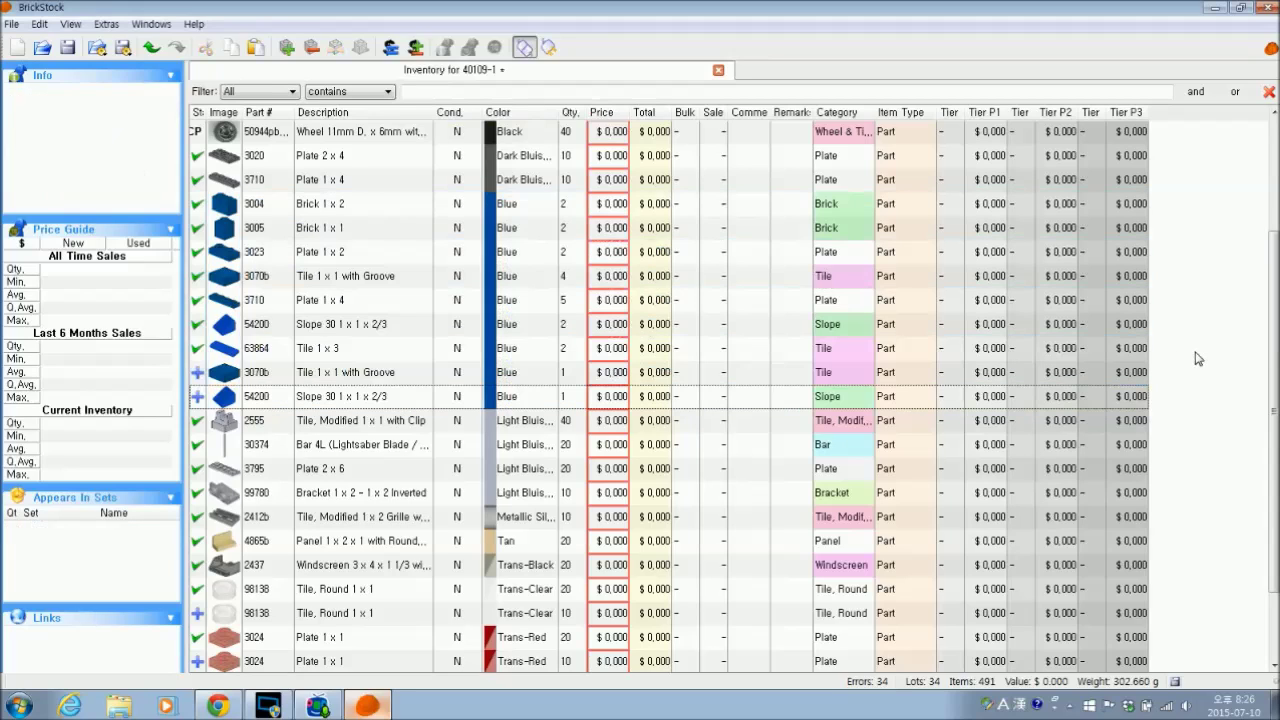
- Paste the copied Blue lots again and consolidate all of them with their existing lots
key("ctrl+l")
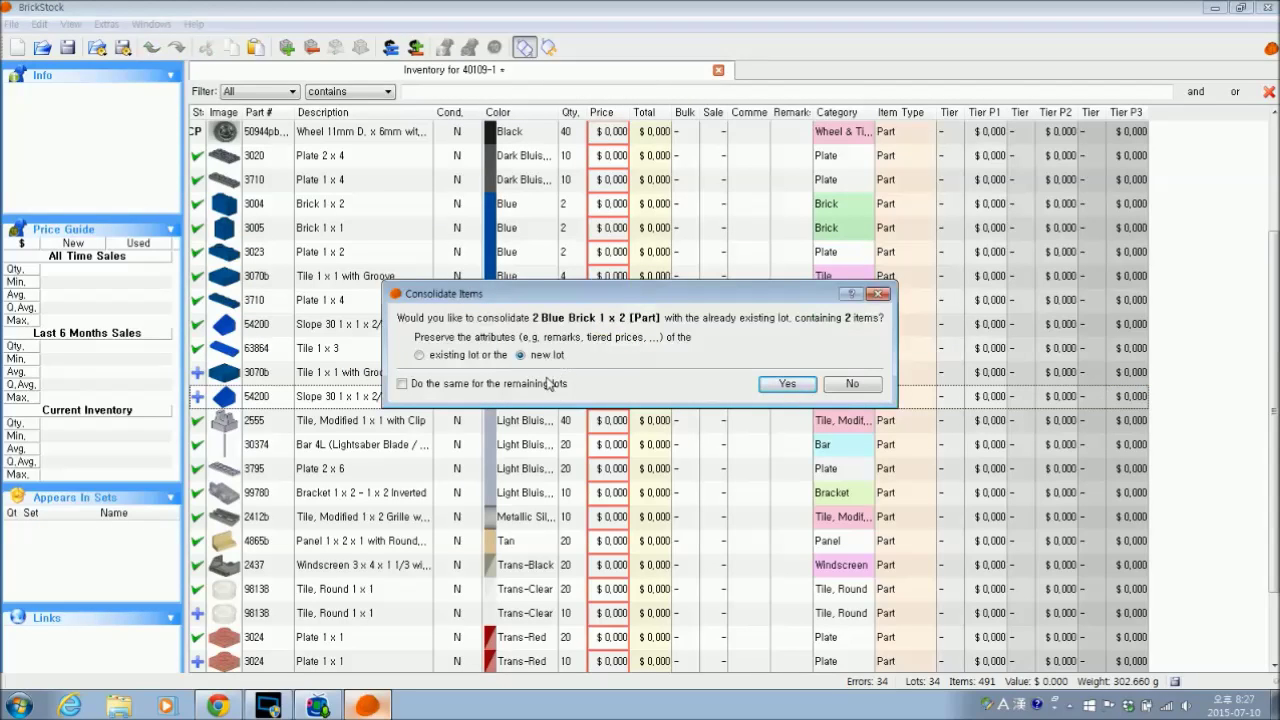
left_click(785, 385)
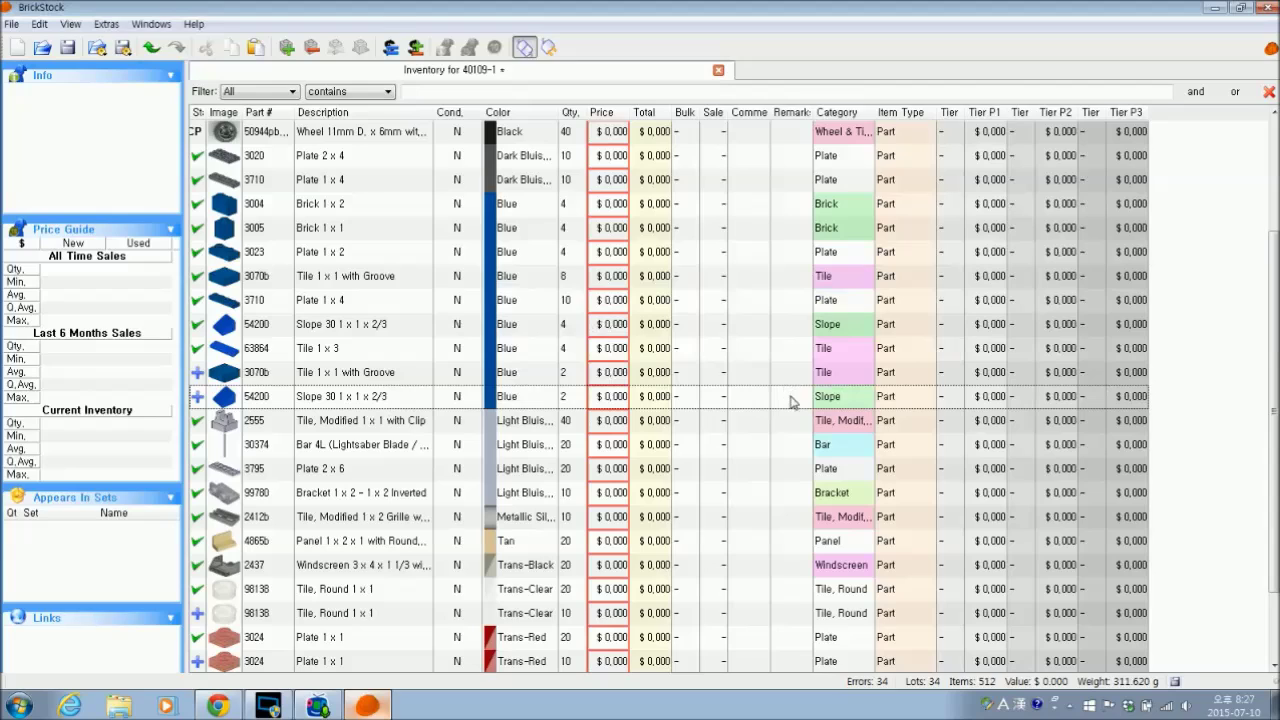
- Select the Blue lots from Brick 1 x 2 to the last Slope 30, divide their quantities by 2, and clear the selection
left_click_drag(1275, 406, 1274, 498)
scroll(1097, 494, "up", 4)
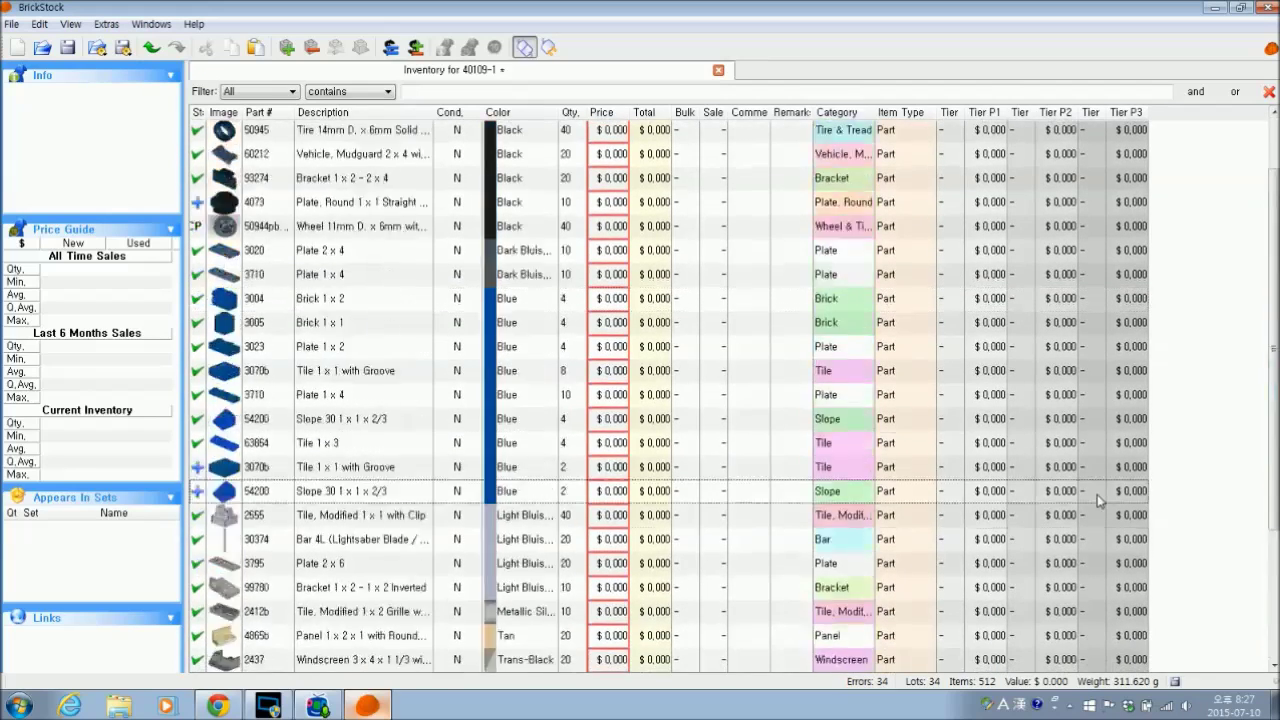
scroll(1097, 493, "down", 4)
scroll(1097, 493, "up", 3)
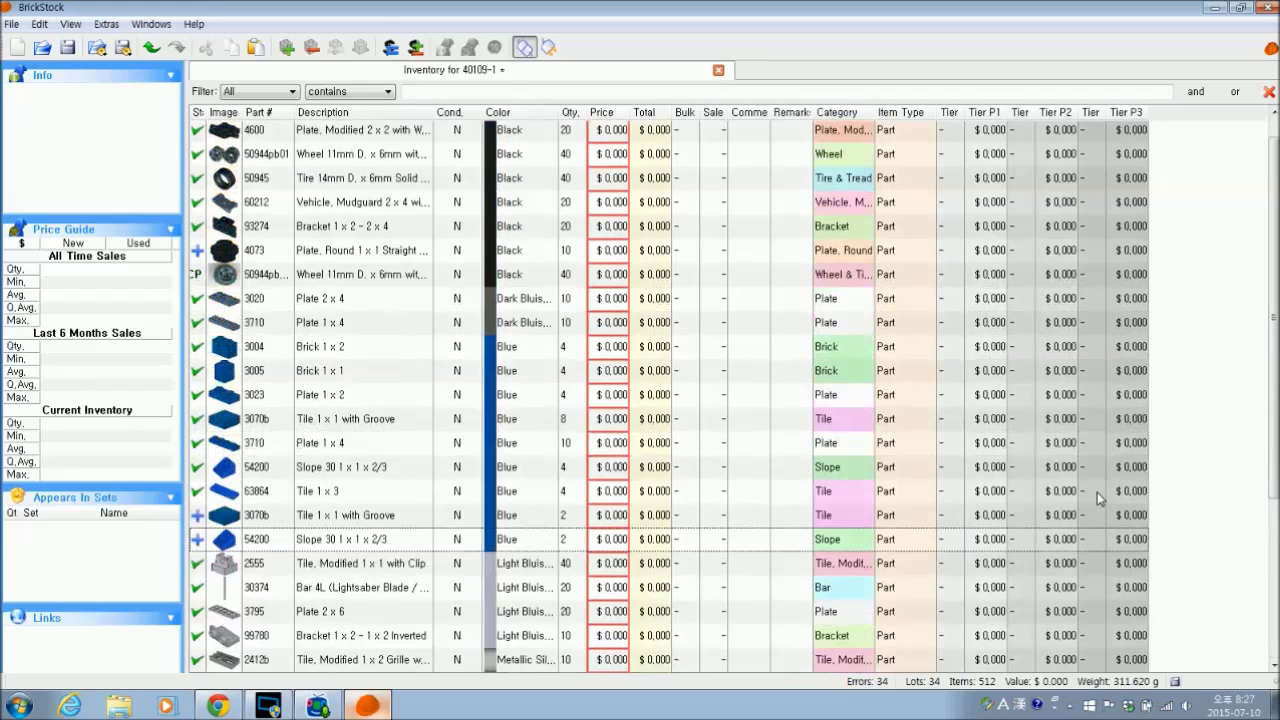
scroll(1097, 493, "down", 1)
left_click(523, 253)
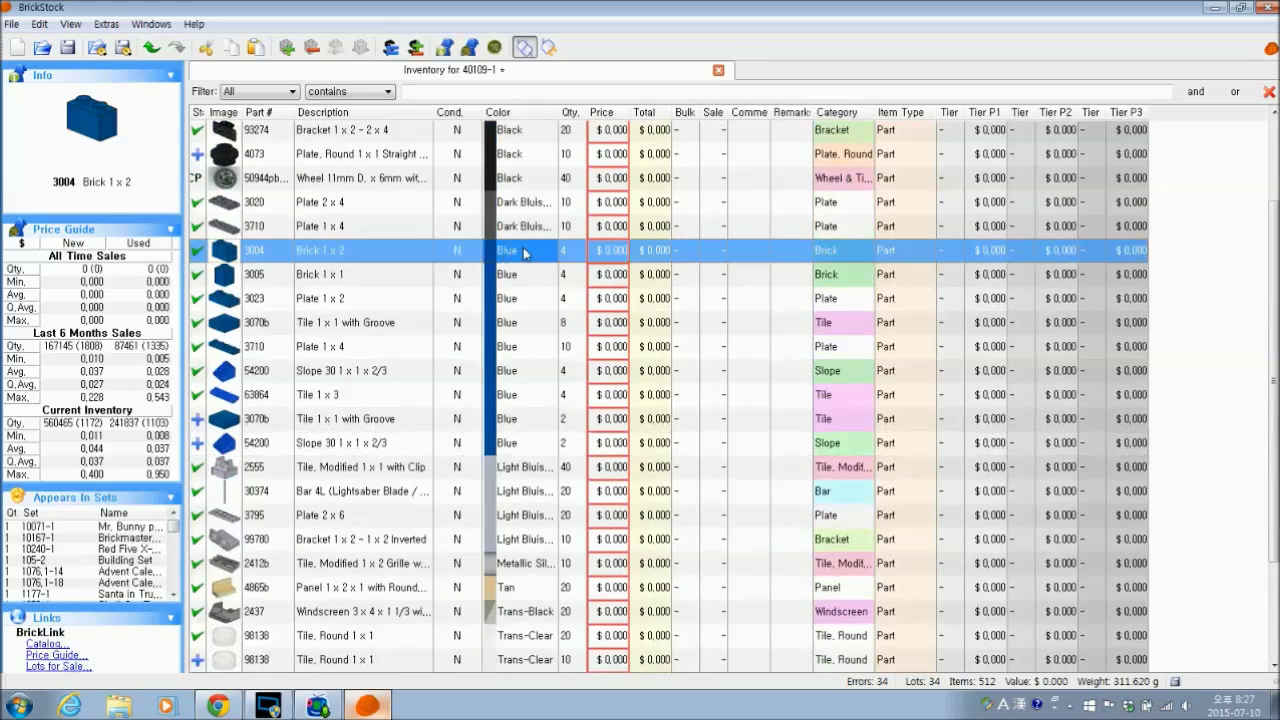
left_click(537, 446, "shift")
right_click(537, 444)
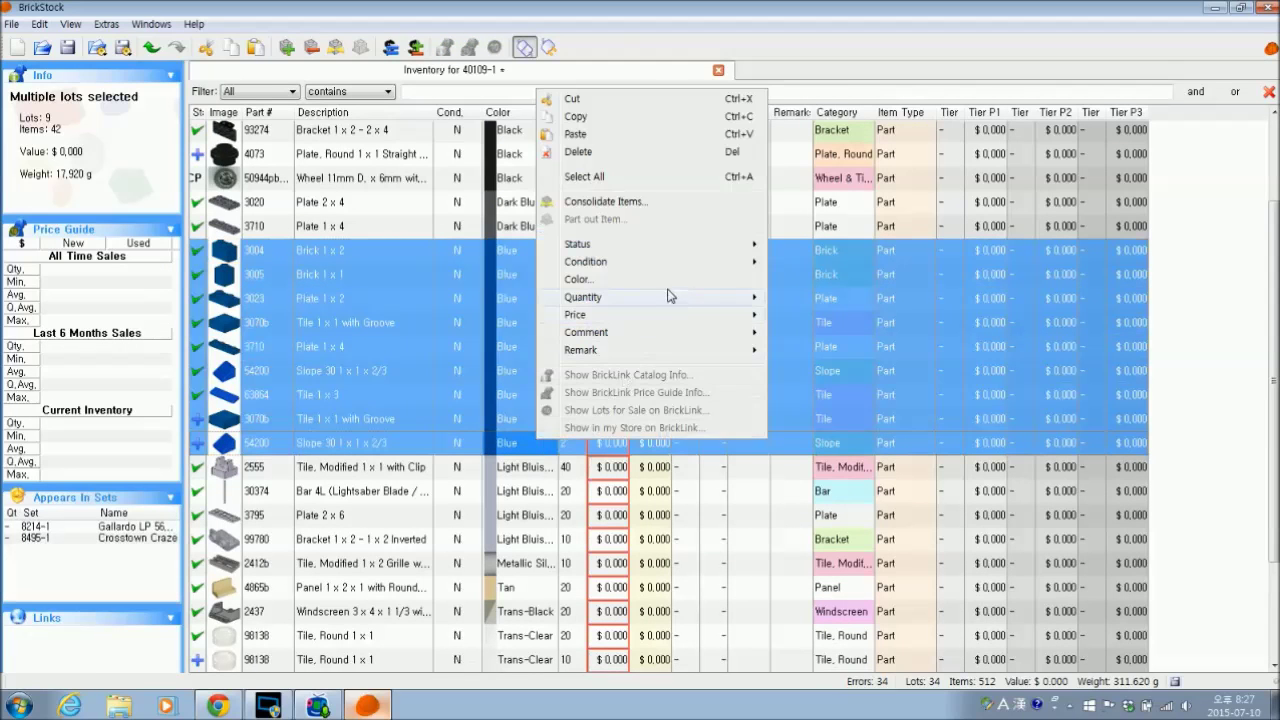
mouse_move(670, 296)
left_click(824, 316)
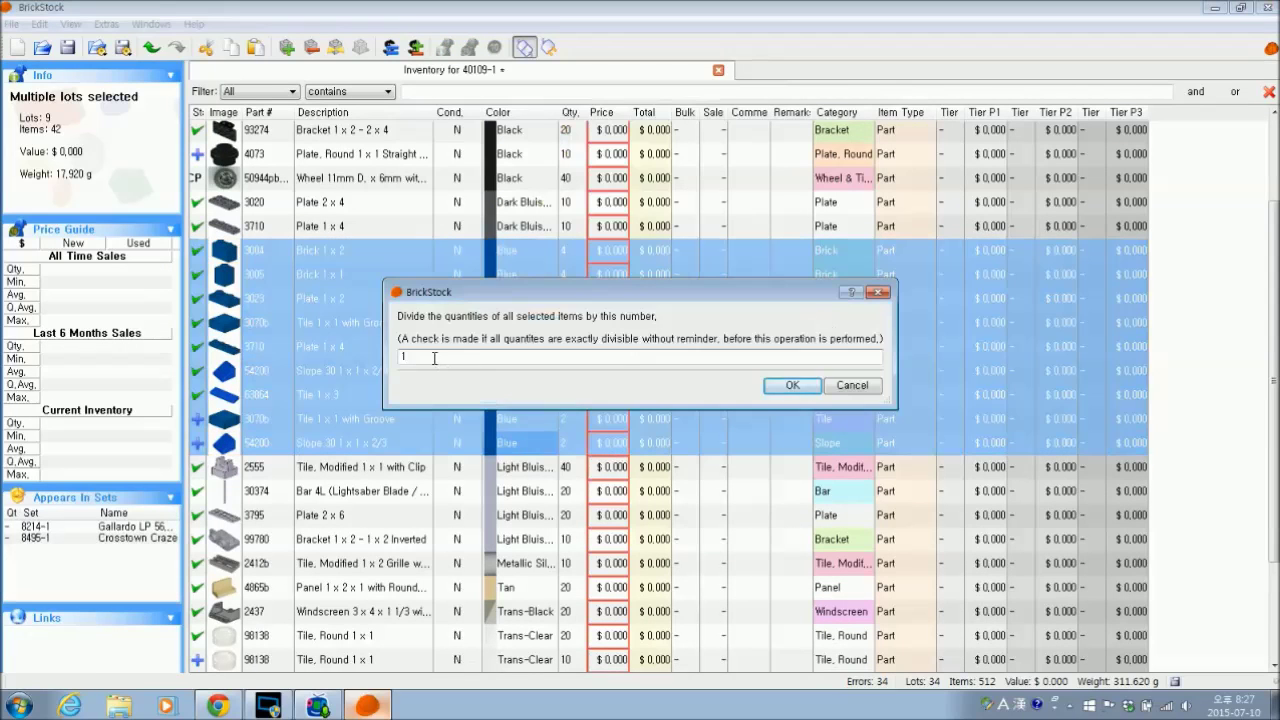
type("2")
left_click(785, 386)
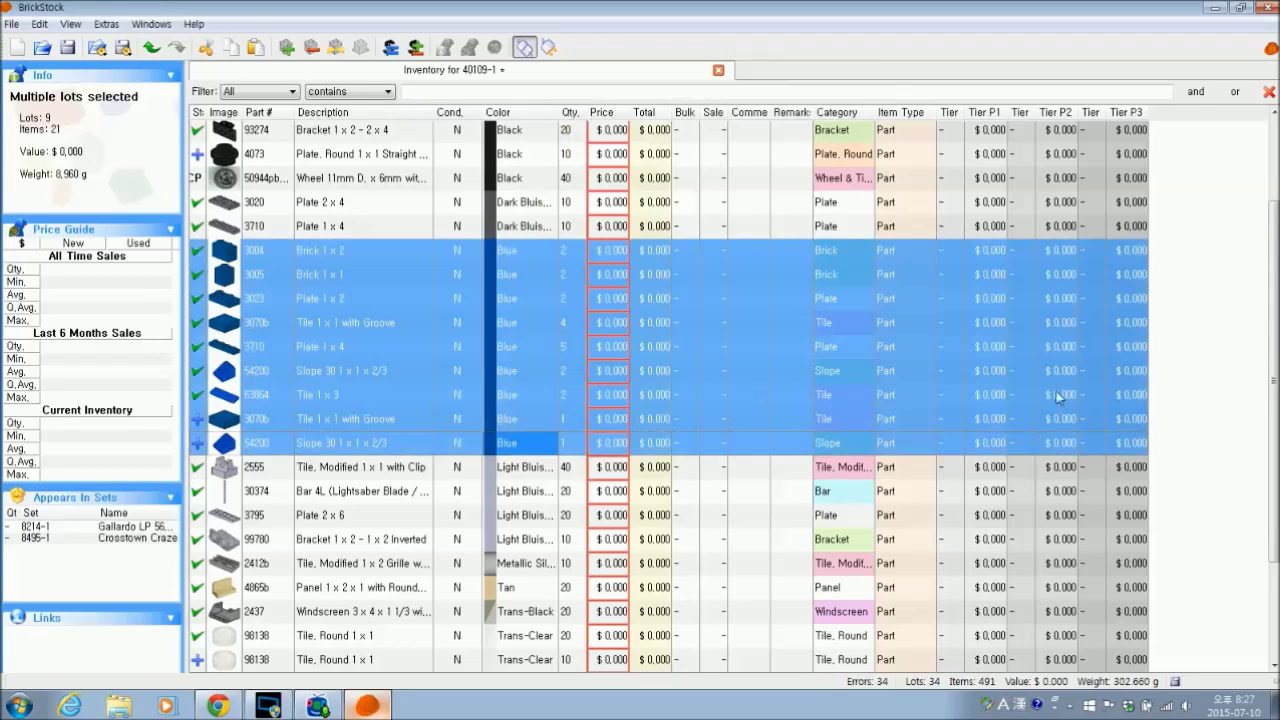
left_click(1168, 388)
left_click(525, 255)
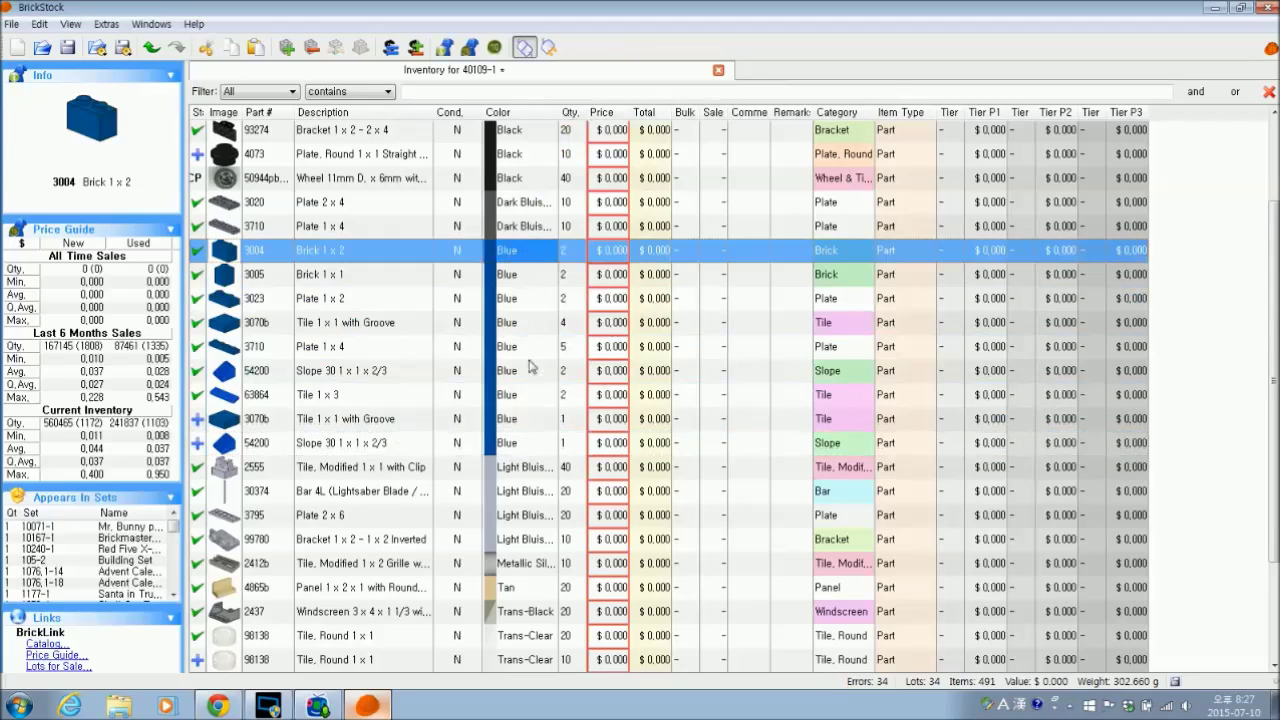
left_click(541, 447, "shift")
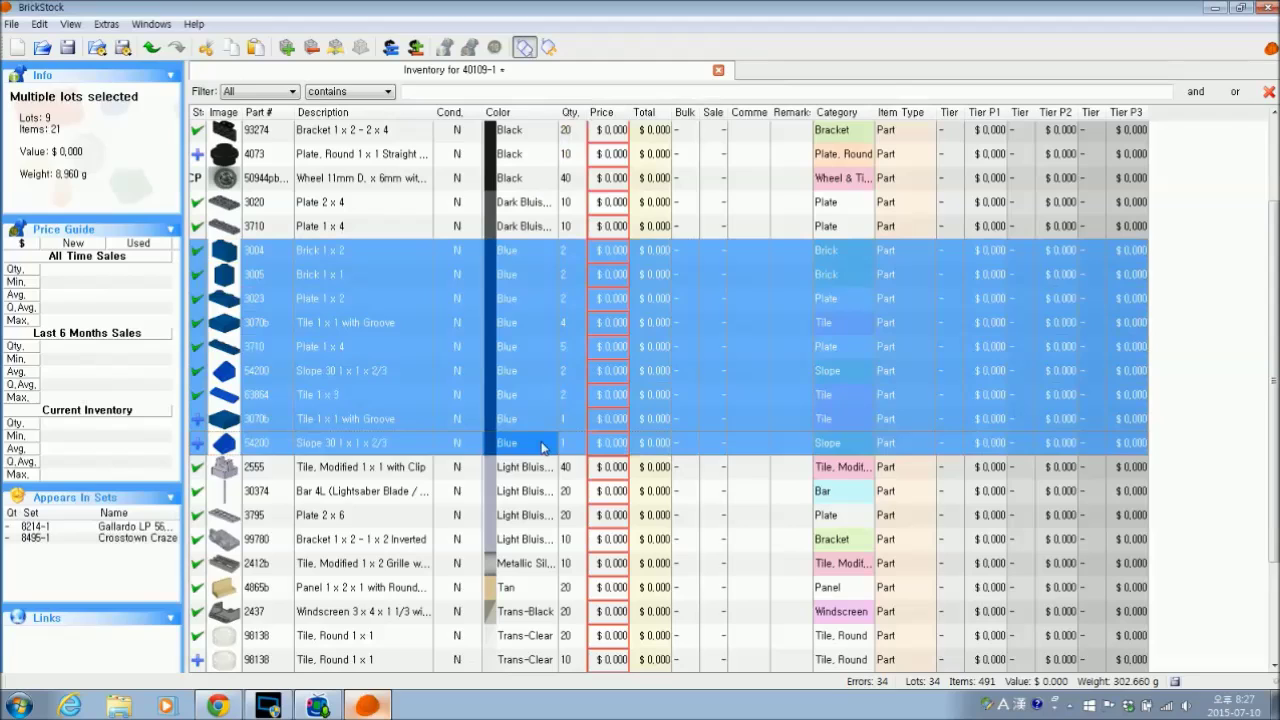
right_click(541, 447)
mouse_move(689, 306)
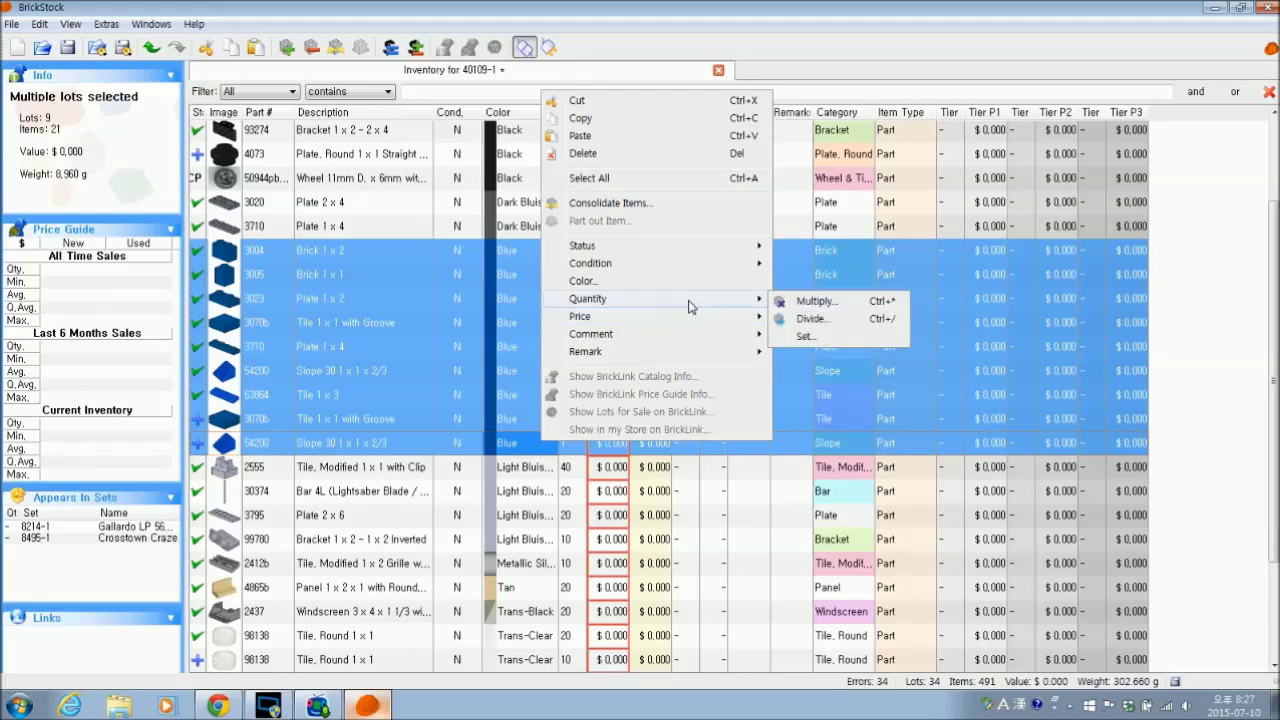
left_click(1220, 333)
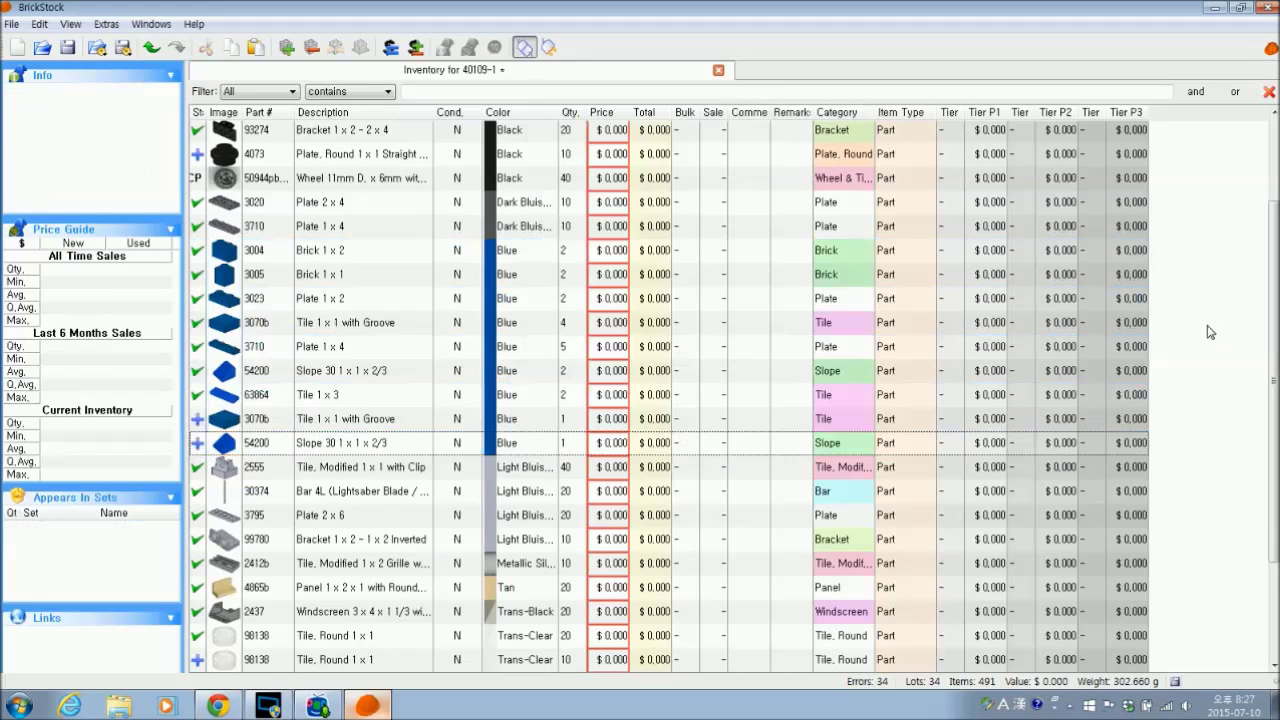
- Paste the copied Blue lots once more, consolidating them with the same choice for all remaining lots
left_click(535, 388)
left_click(788, 385)
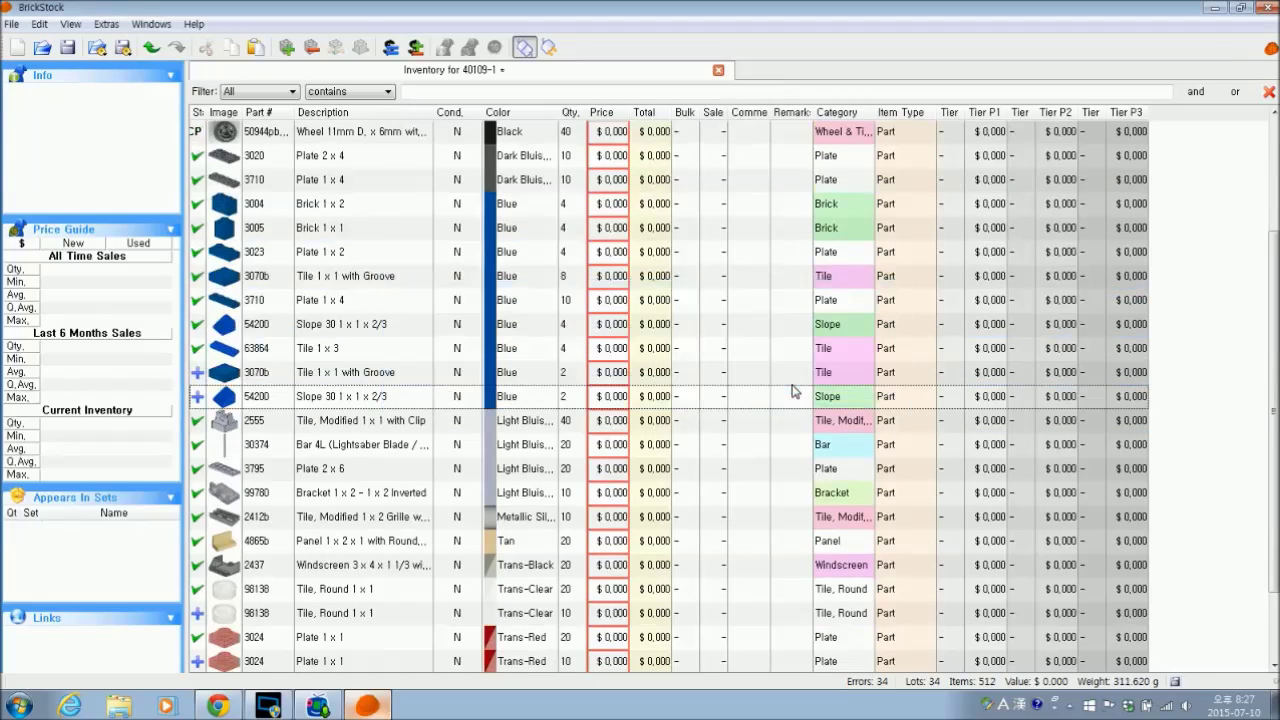
- Divide the quantities of all the Blue lots by 2 and clear the selection
left_click(389, 207)
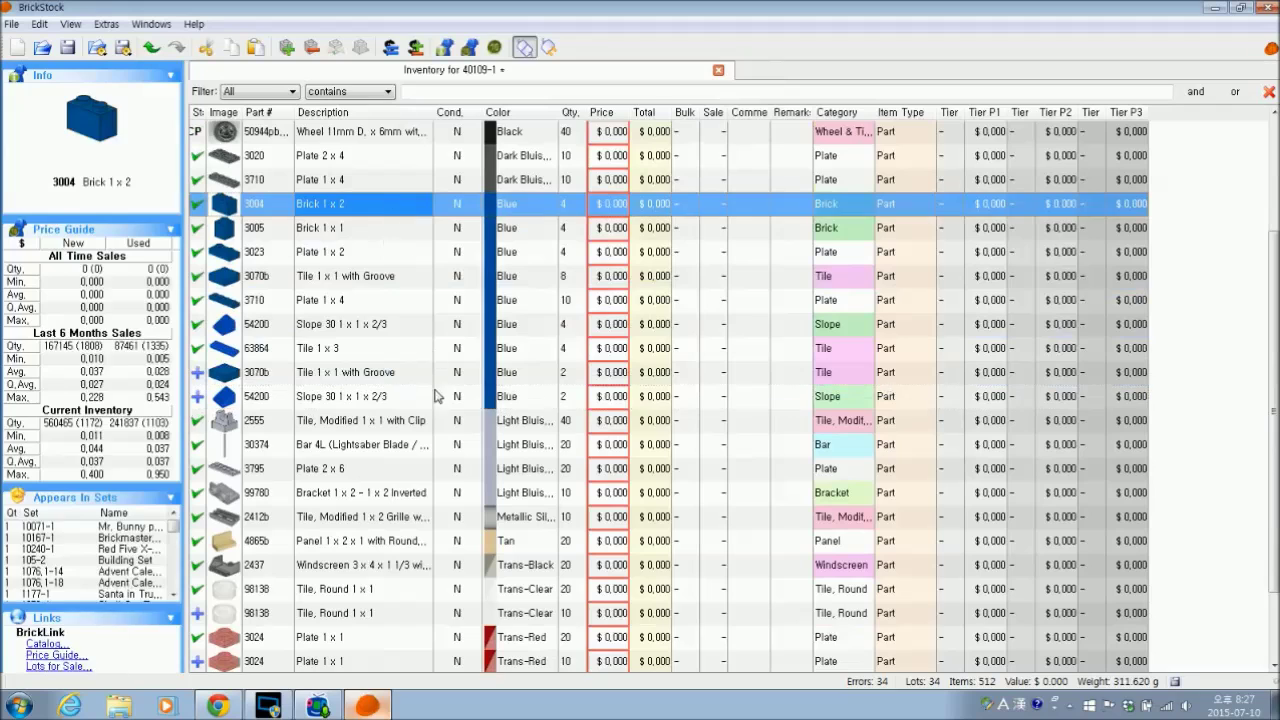
left_click(416, 396, "shift")
right_click(417, 393)
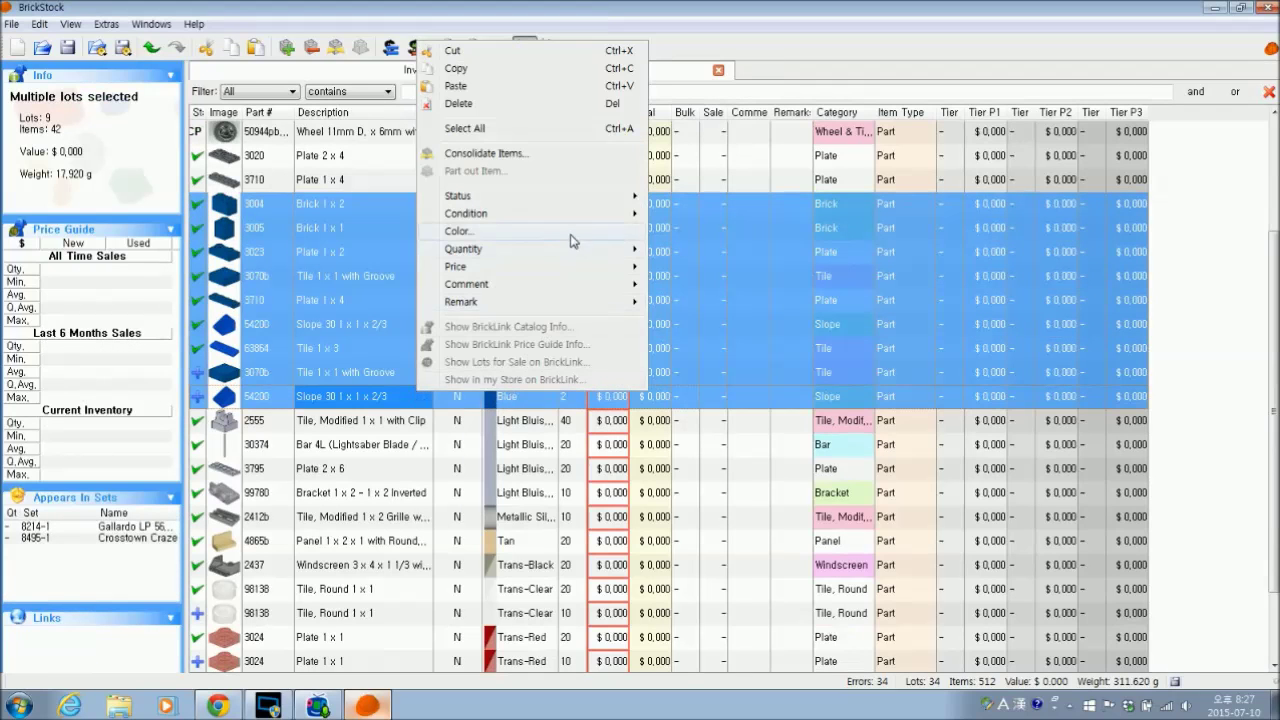
mouse_move(588, 250)
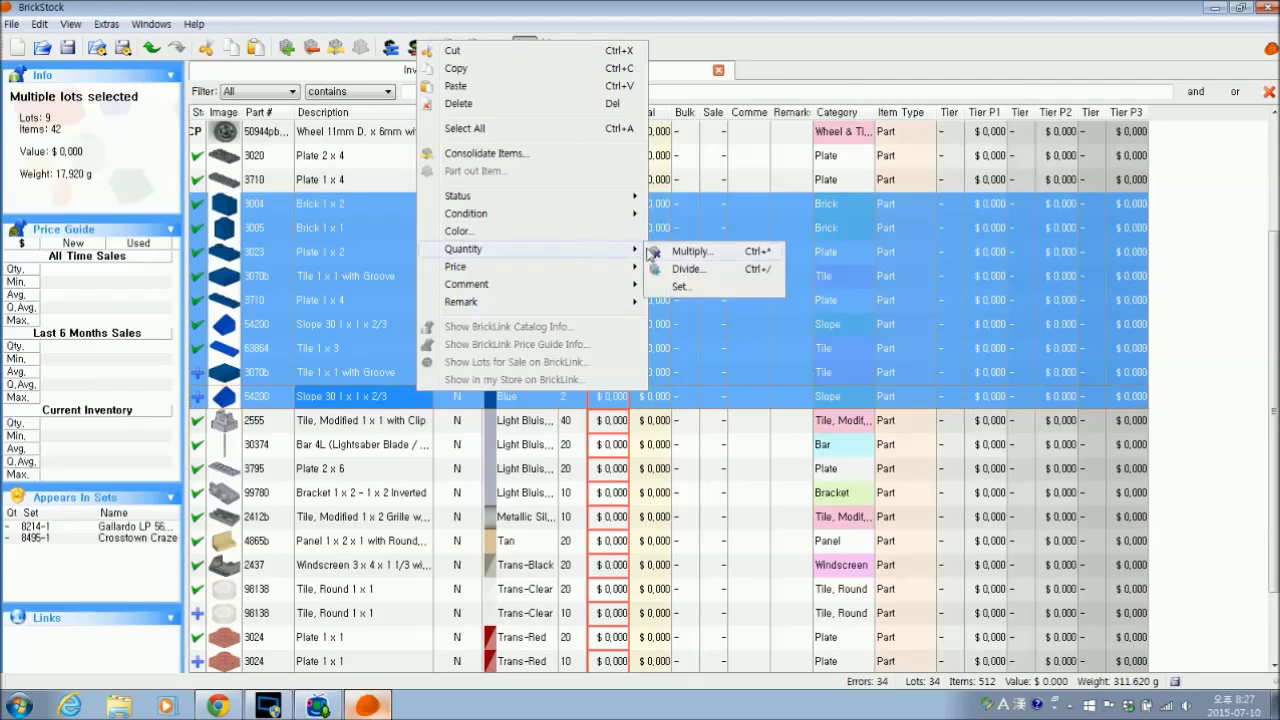
left_click(710, 266)
key("BackSpace")
type("2")
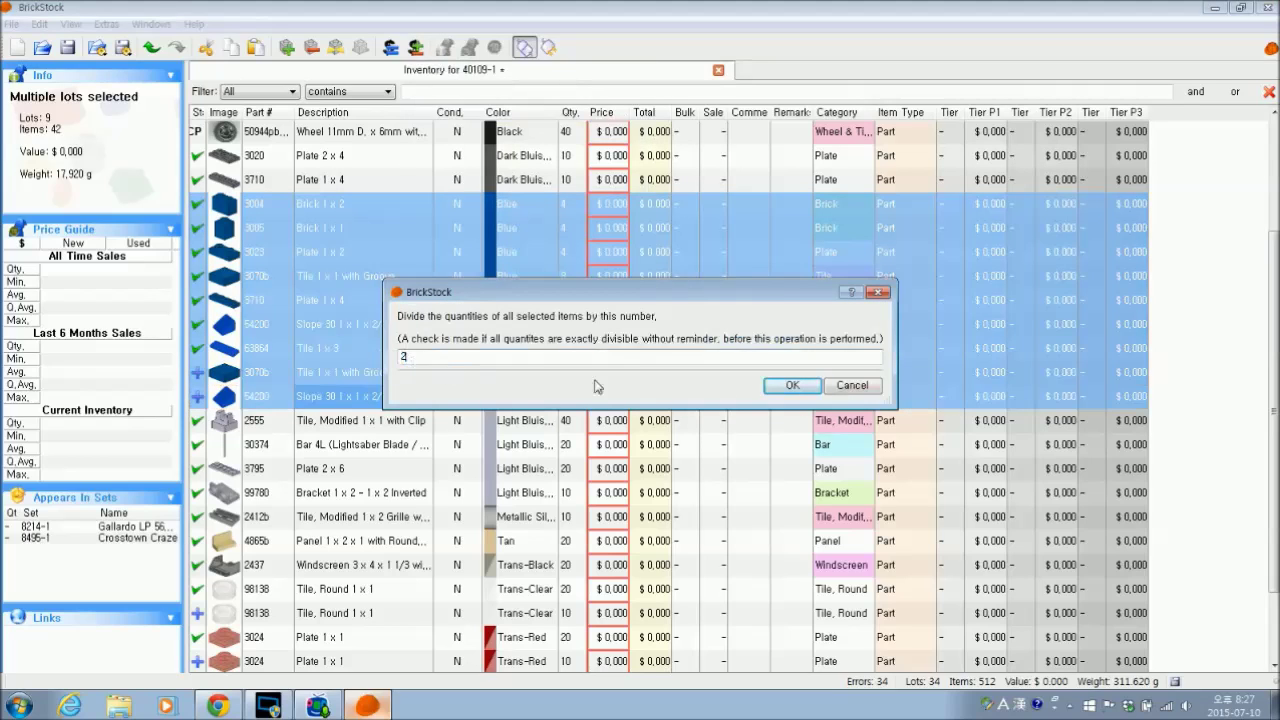
left_click(792, 385)
left_click(1204, 339)
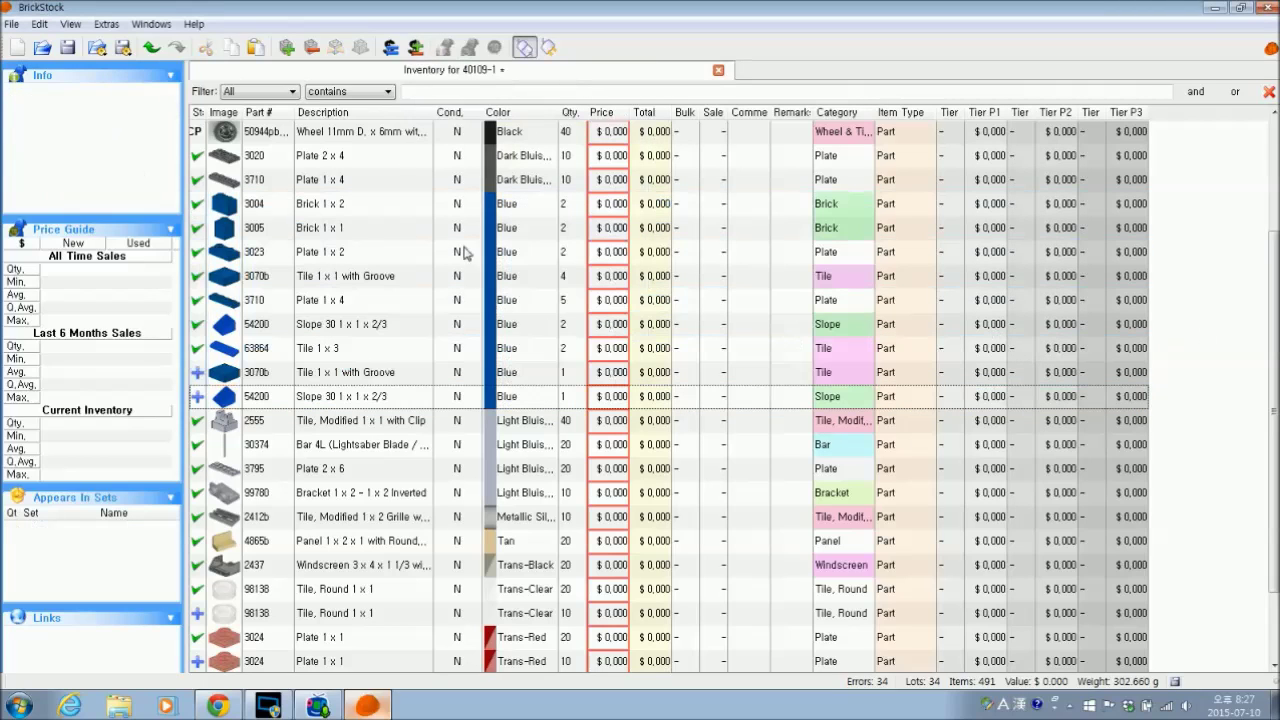
- Copy the Blue lots from Brick 1 x 2 to the last Slope 30 and paste them into a new document
left_click(458, 205)
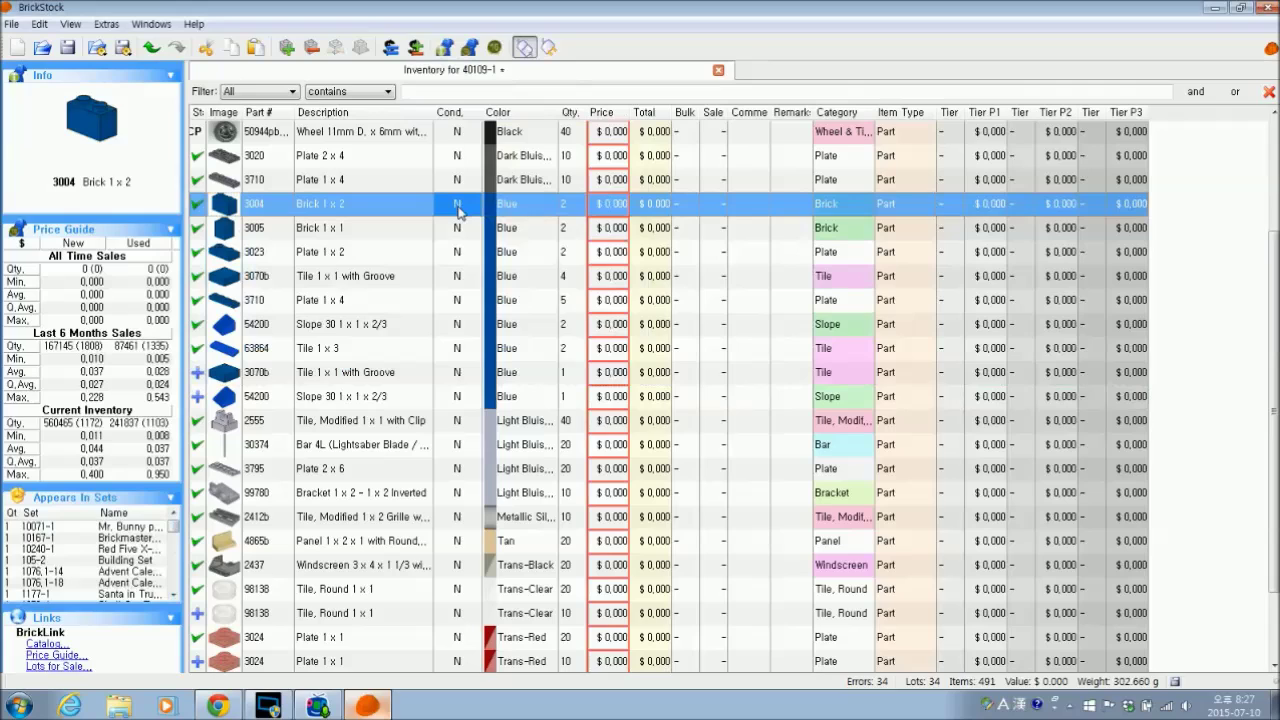
left_click(462, 400, "shift")
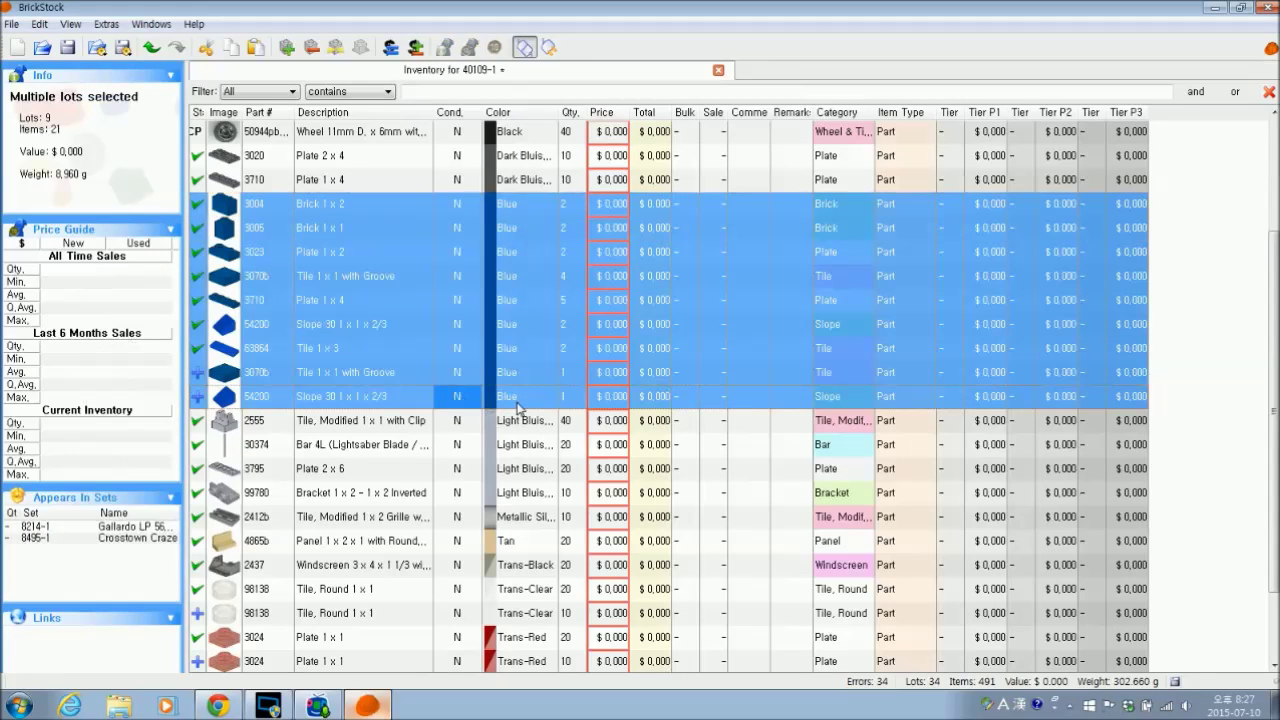
left_click(1186, 308)
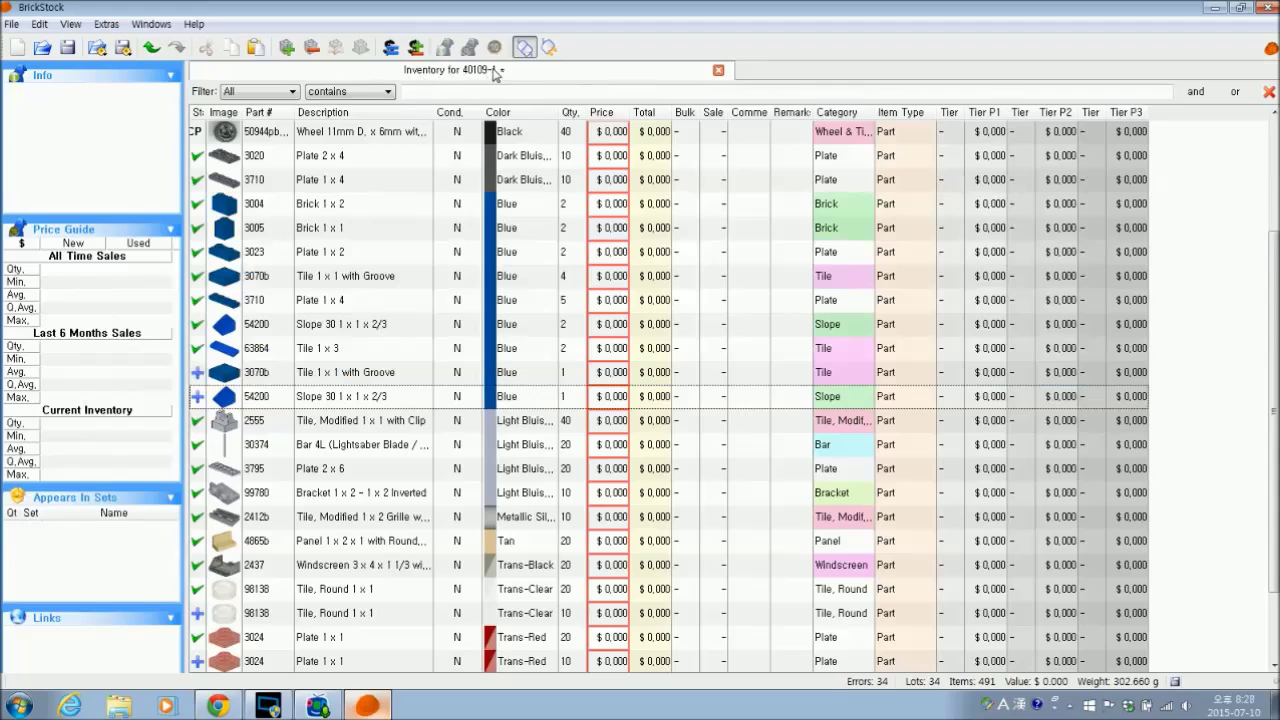
left_click(18, 50)
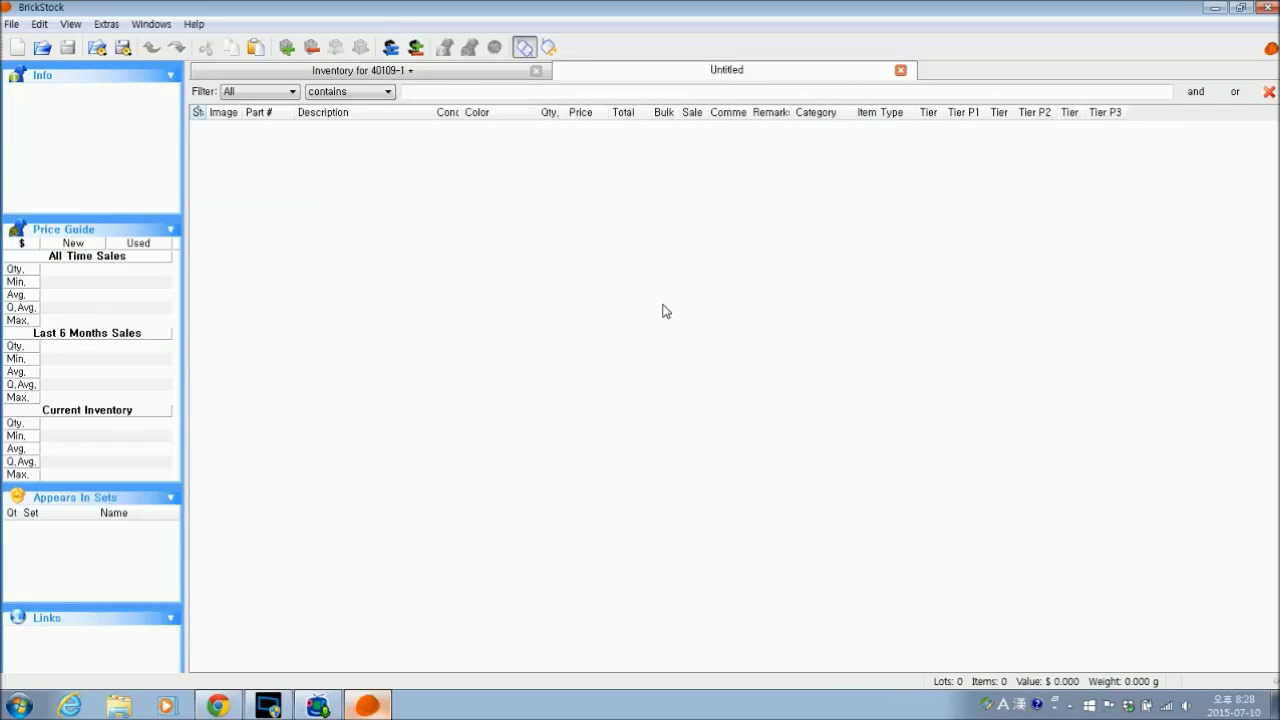
key("ctrl+v")
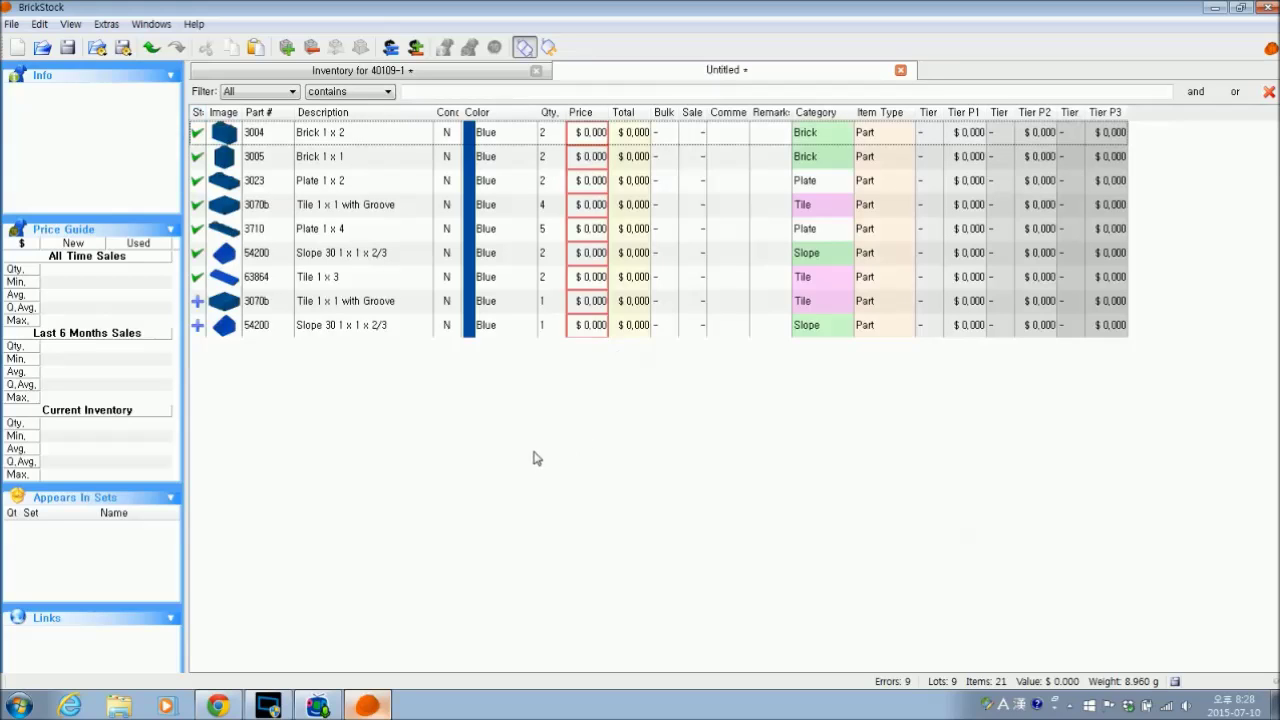
- Reselect the Blue lots in the 40109-1 inventory to compare them with the pasted lots in the untitled document
left_click(405, 70)
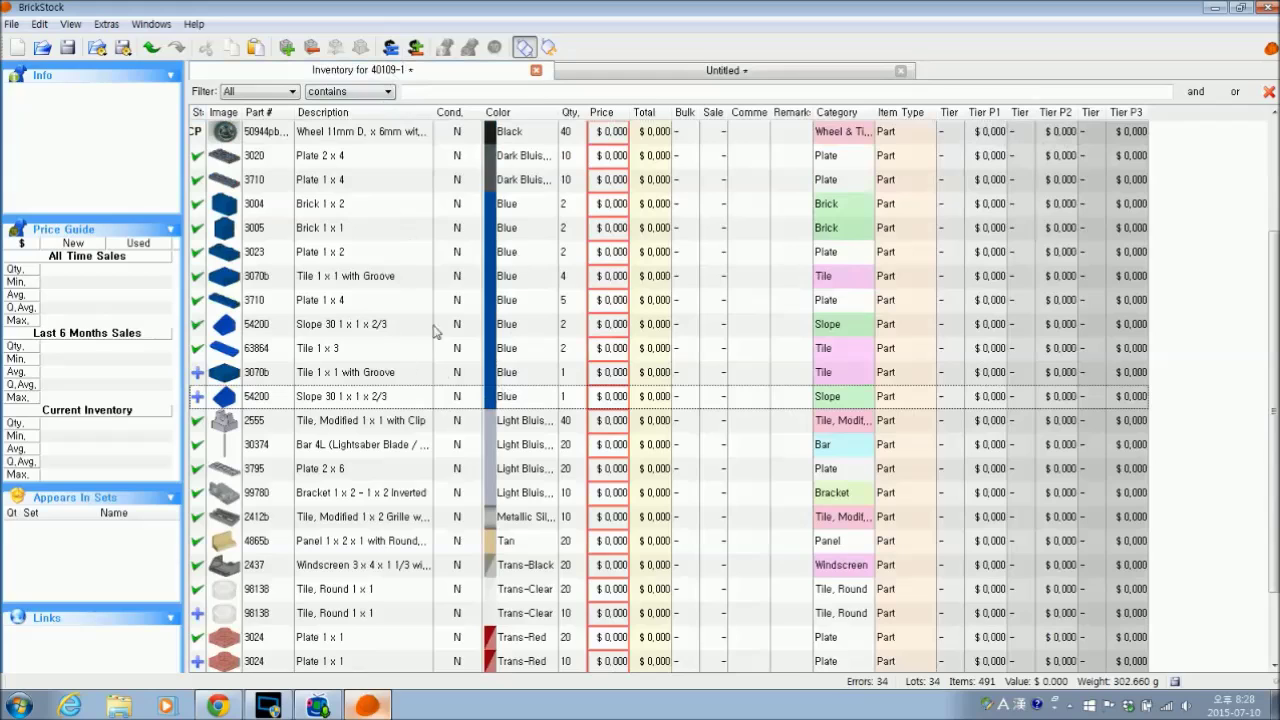
left_click(507, 207)
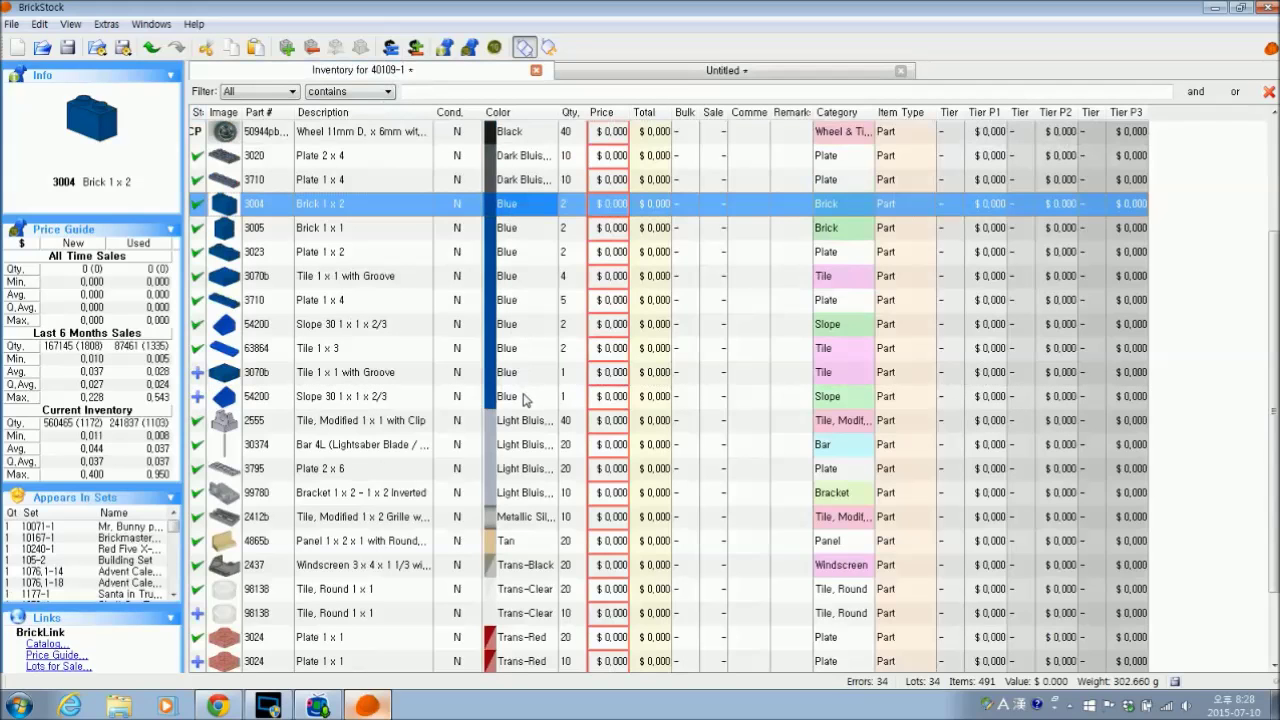
left_click(527, 398, "shift")
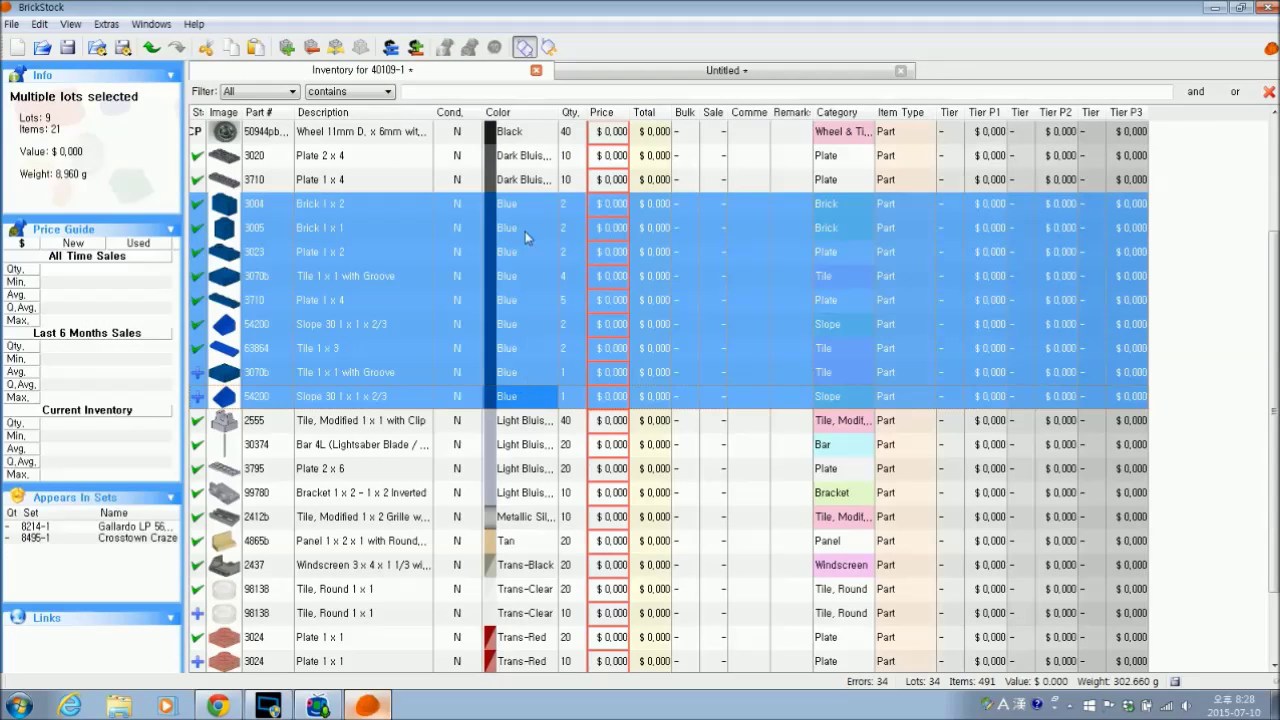
left_click(739, 74)
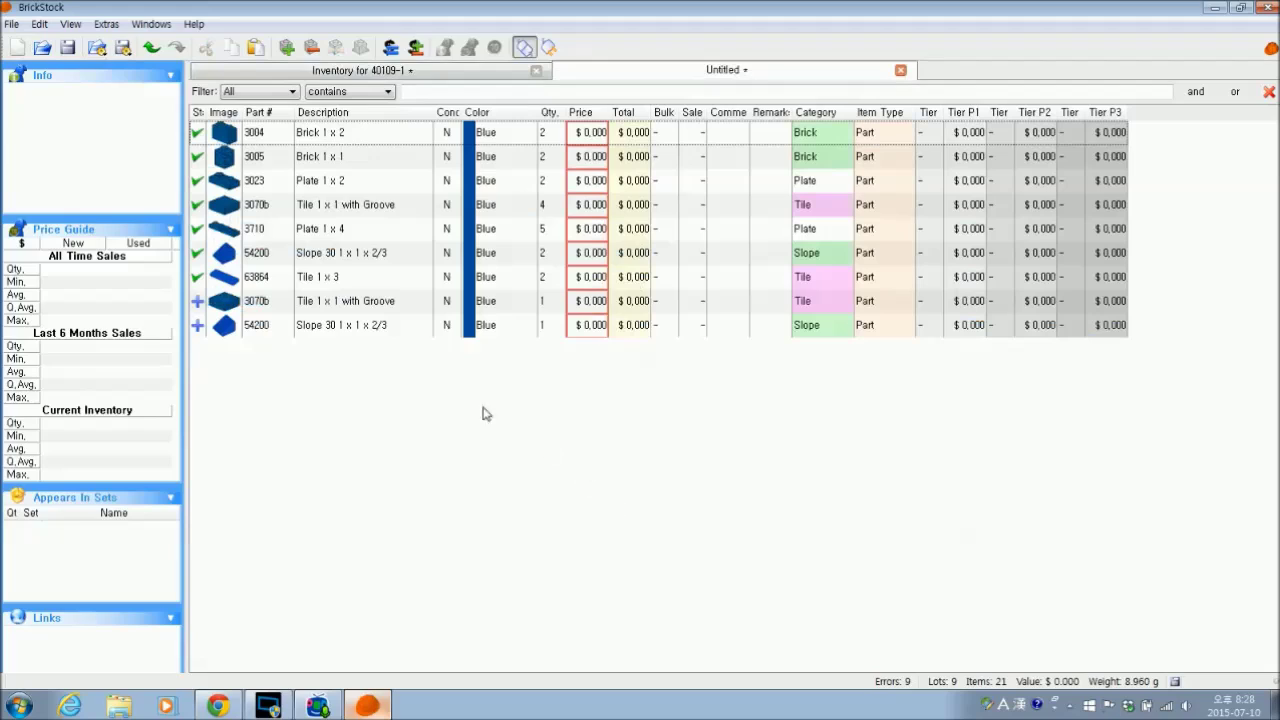
- Change the color of all the pasted lots in the untitled document to Red
left_click(388, 140)
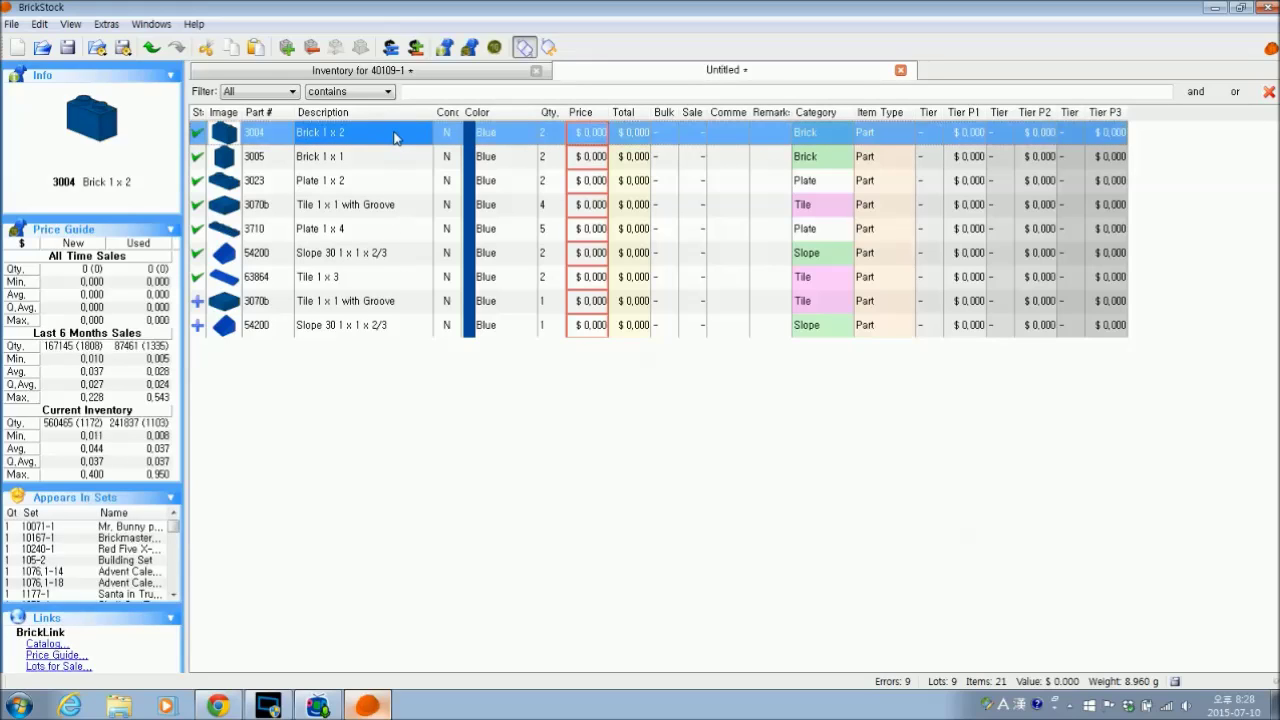
left_click(405, 330, "shift")
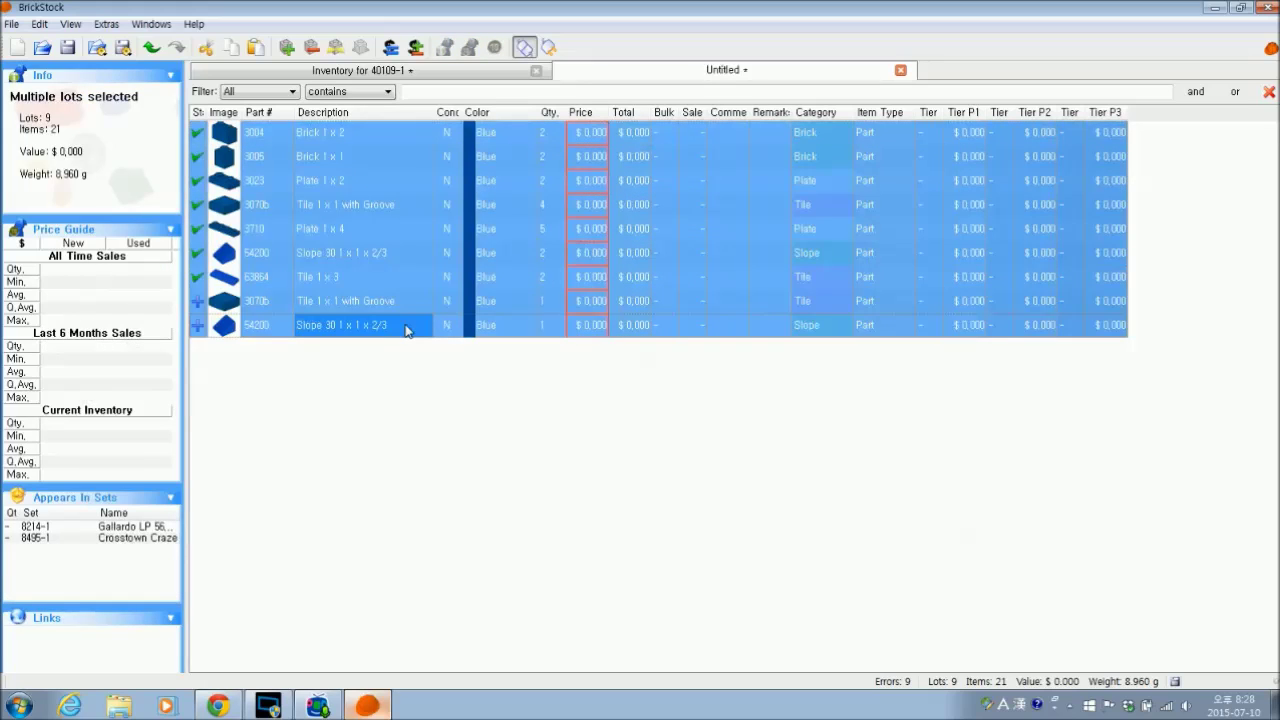
right_click(405, 330)
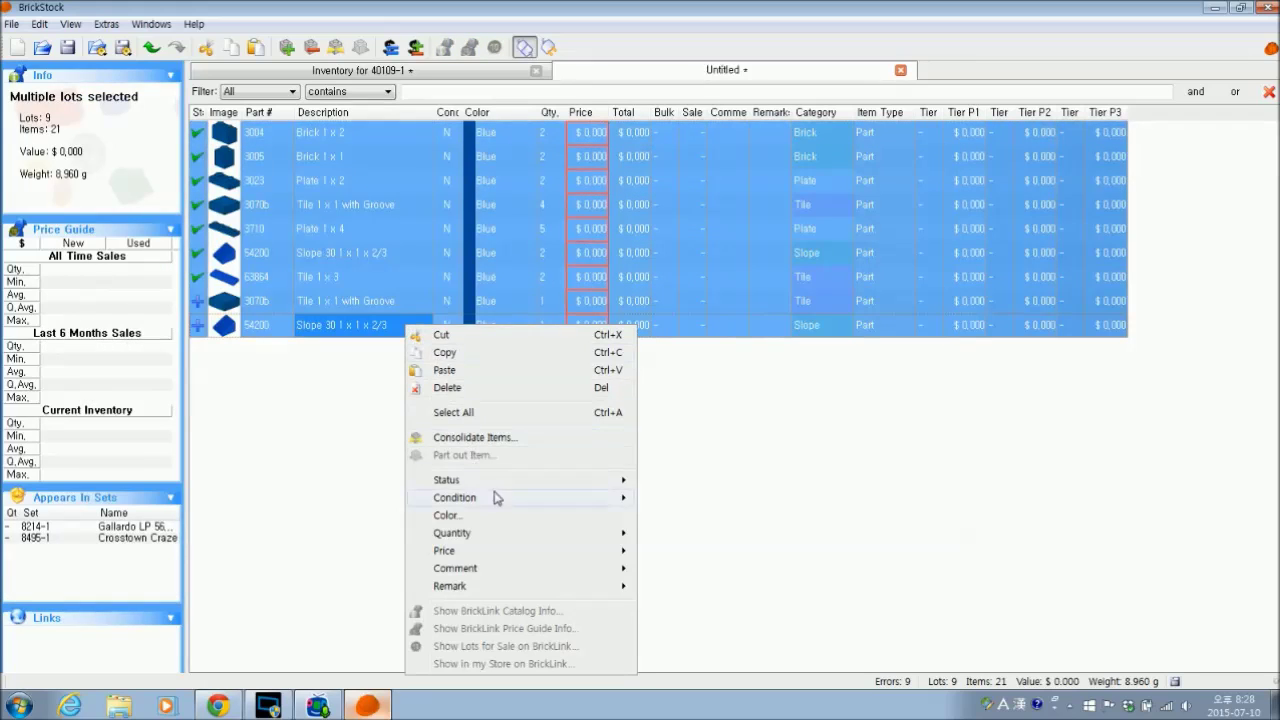
left_click(531, 518)
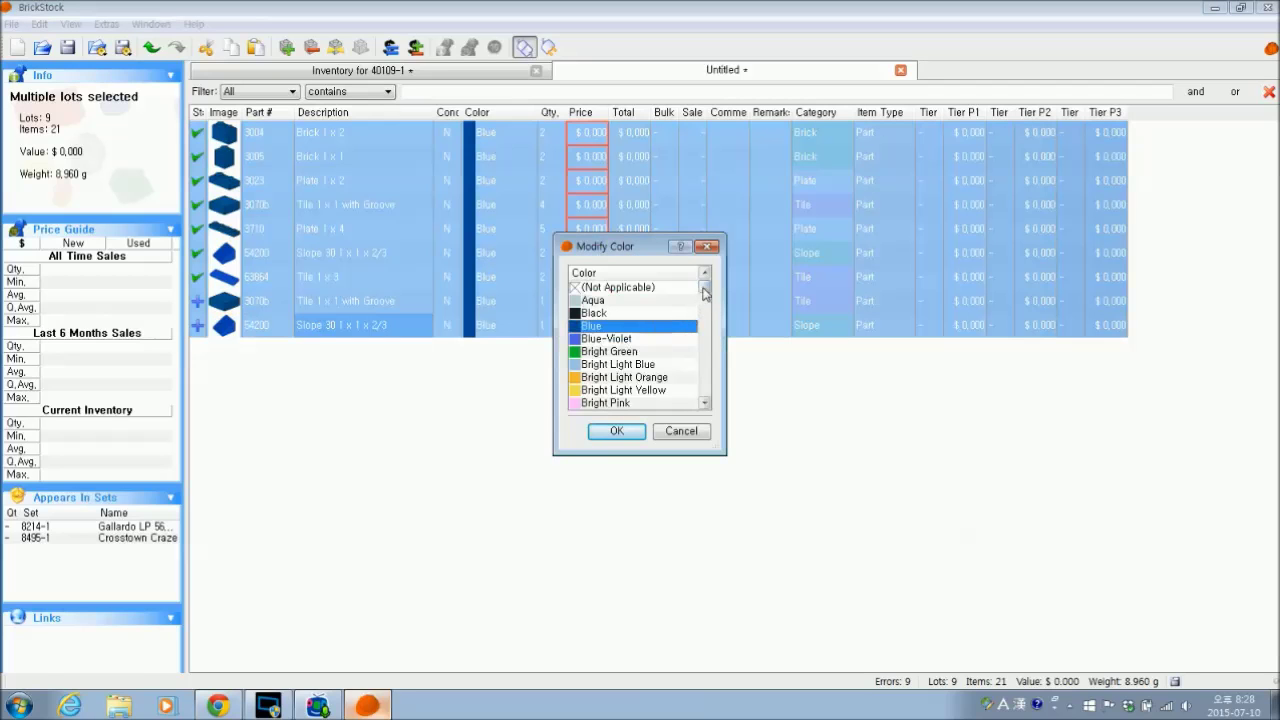
key("r")
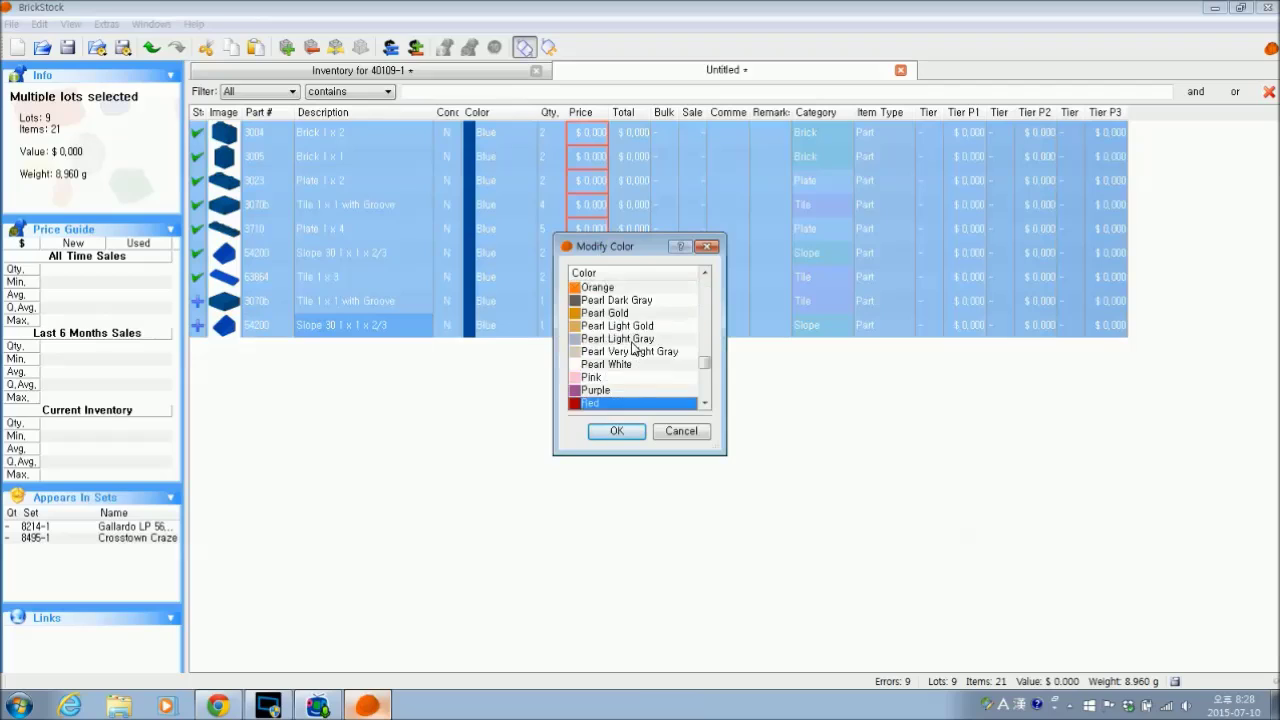
left_click(617, 431)
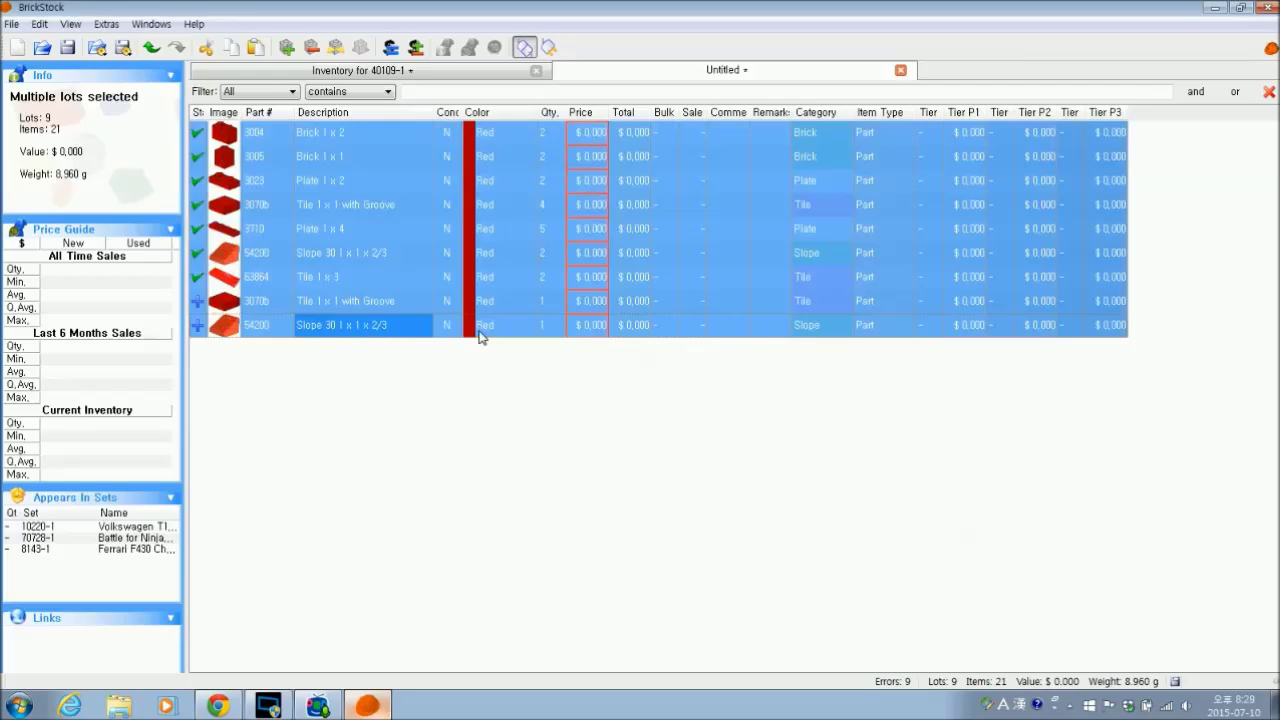
- Paste the Red lots from the untitled document into the 40109-1 inventory and check them at the end of the list
left_click(460, 74)
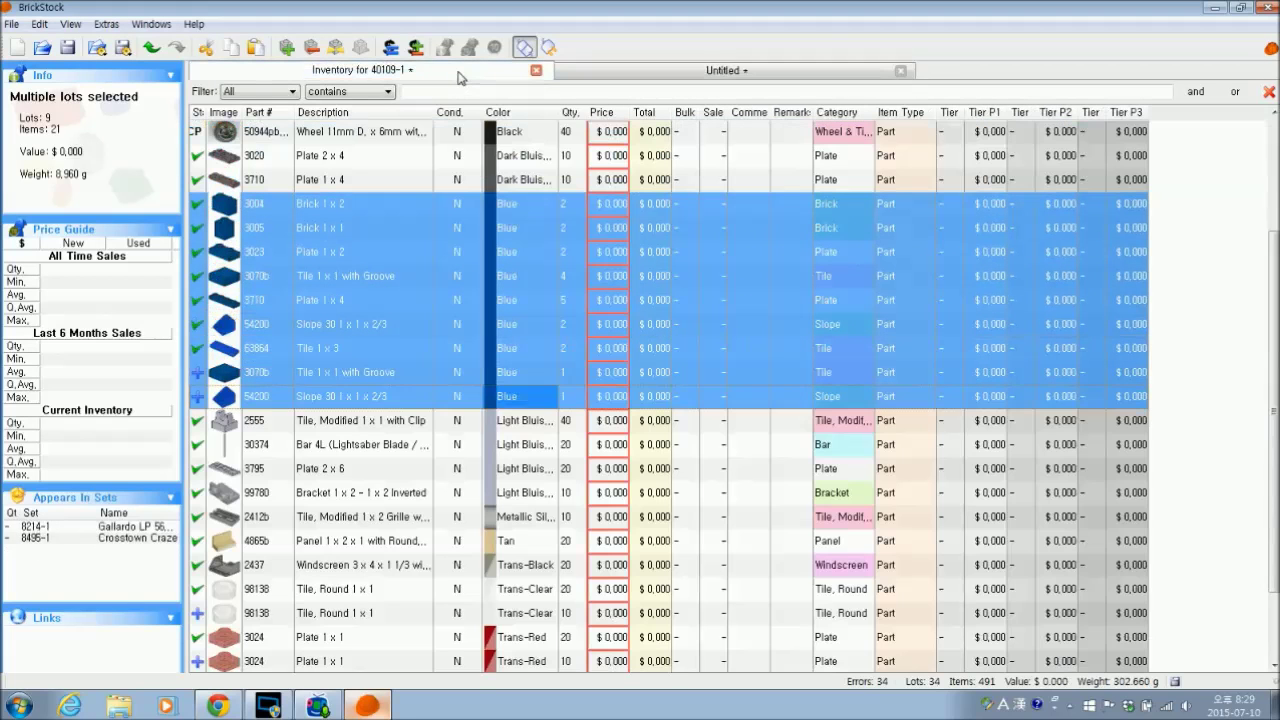
left_click(655, 72)
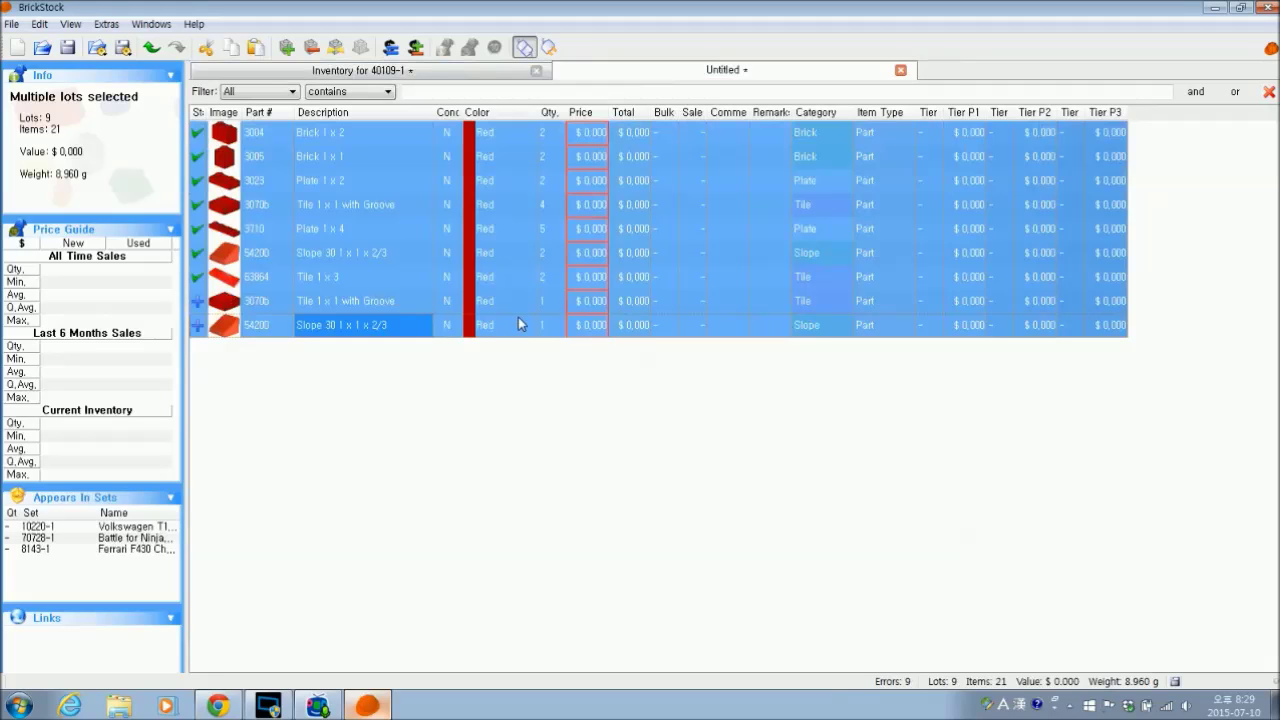
left_click(450, 74)
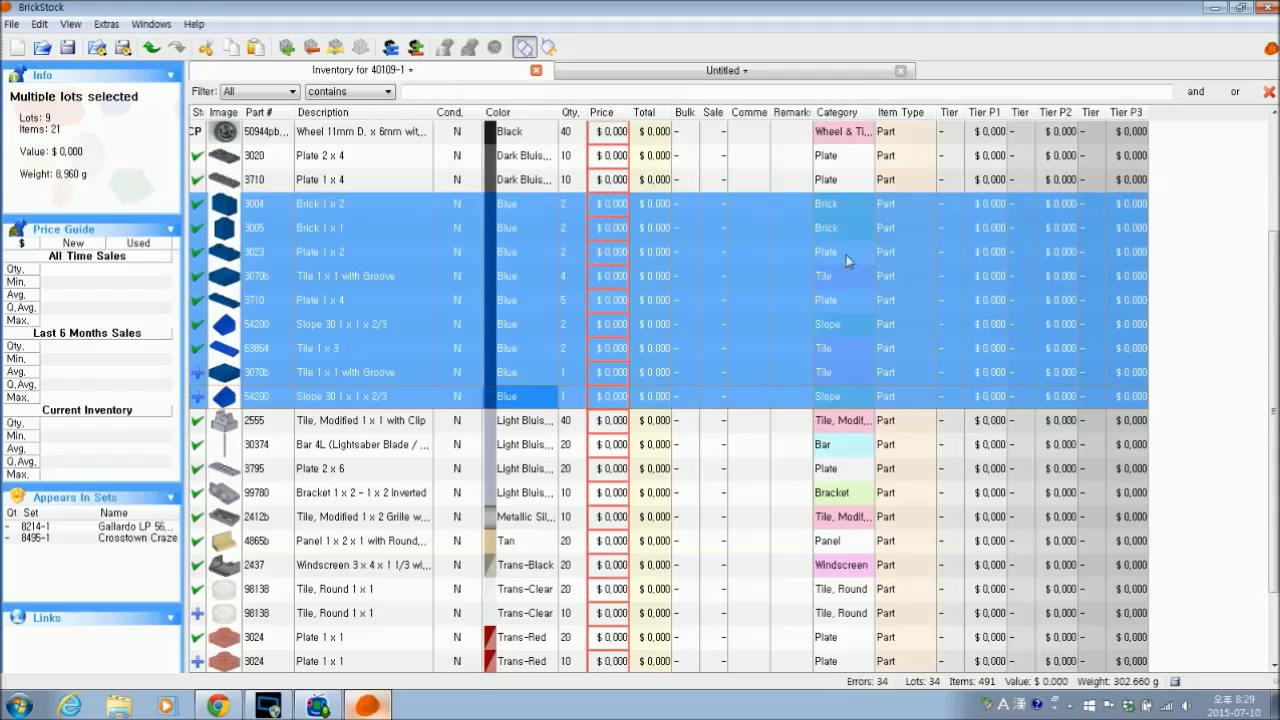
left_click(1215, 328)
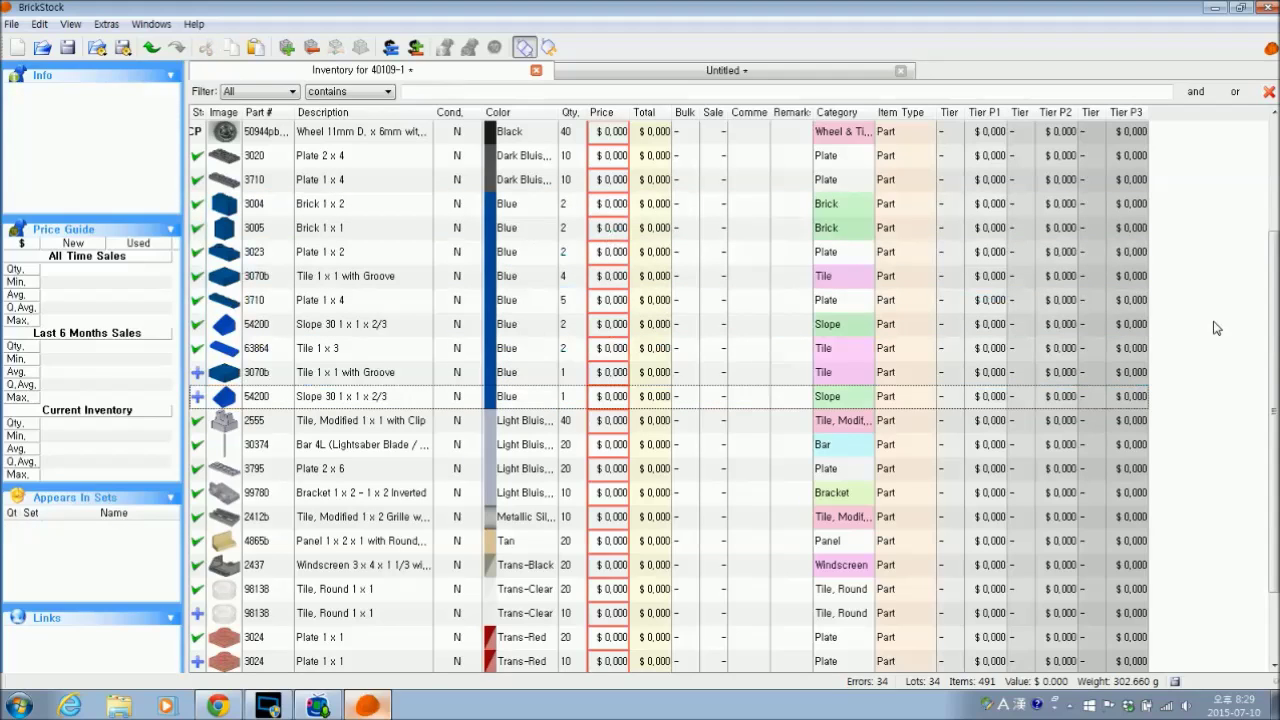
key("ctrl+v")
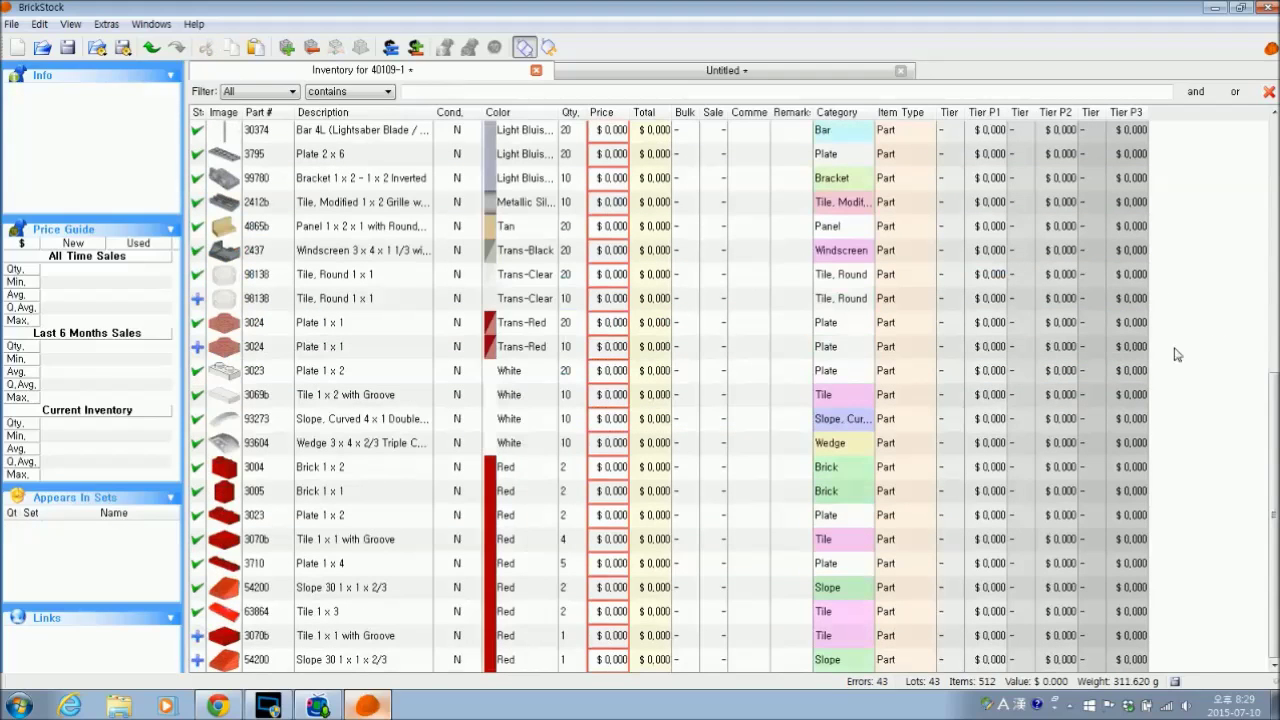
scroll(347, 484, "up", 4)
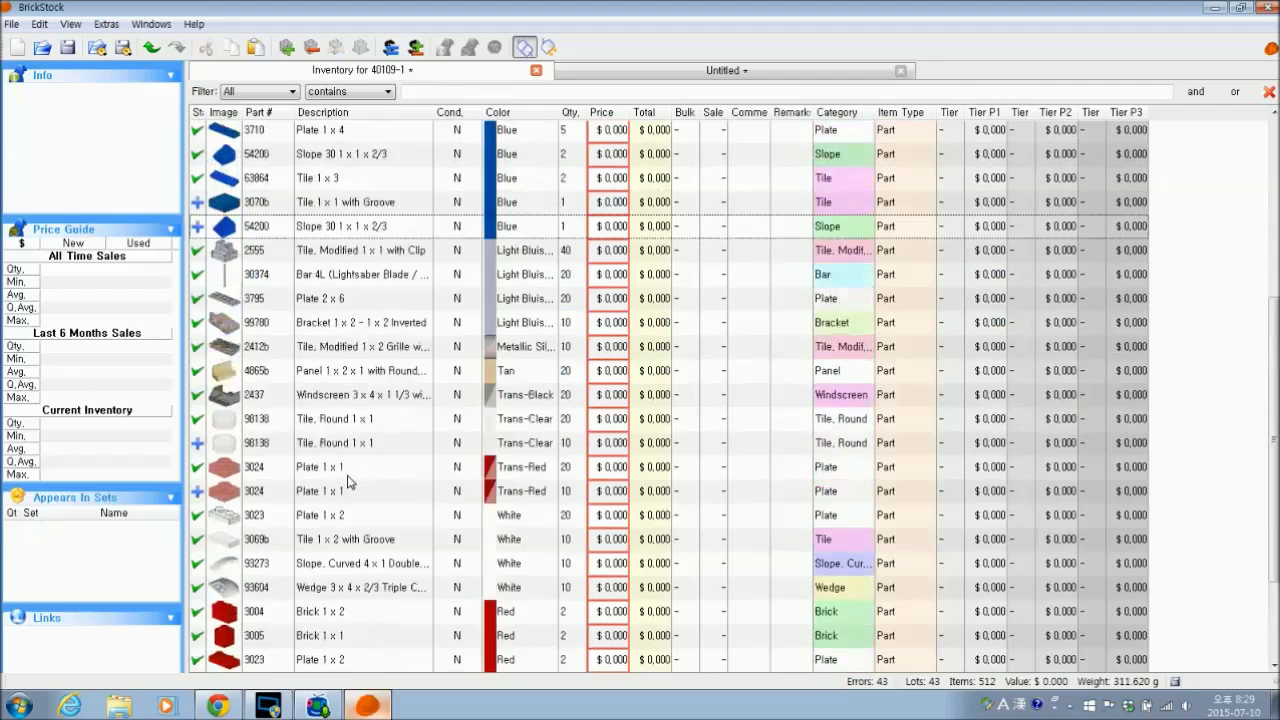
scroll(380, 217, "down", 4)
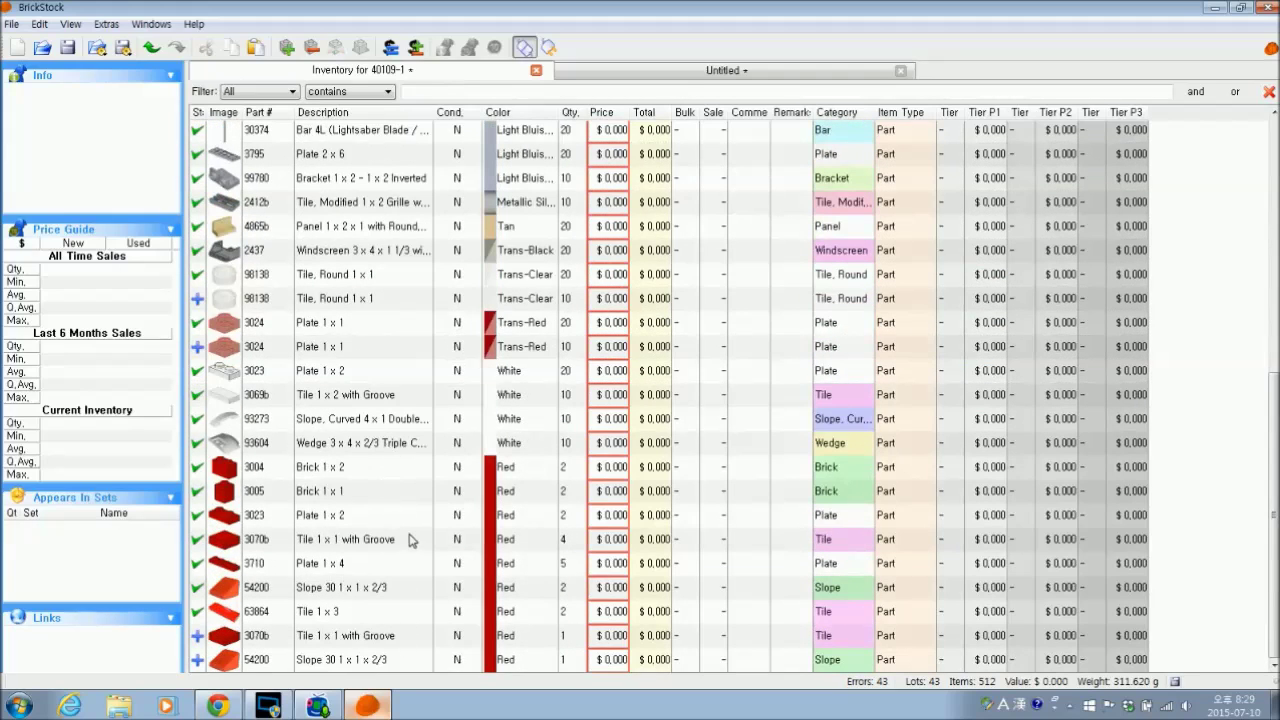
- Recolor all the lots in the untitled document to Dark Green and paste a copy of them into the 40109-1 inventory
left_click(750, 71)
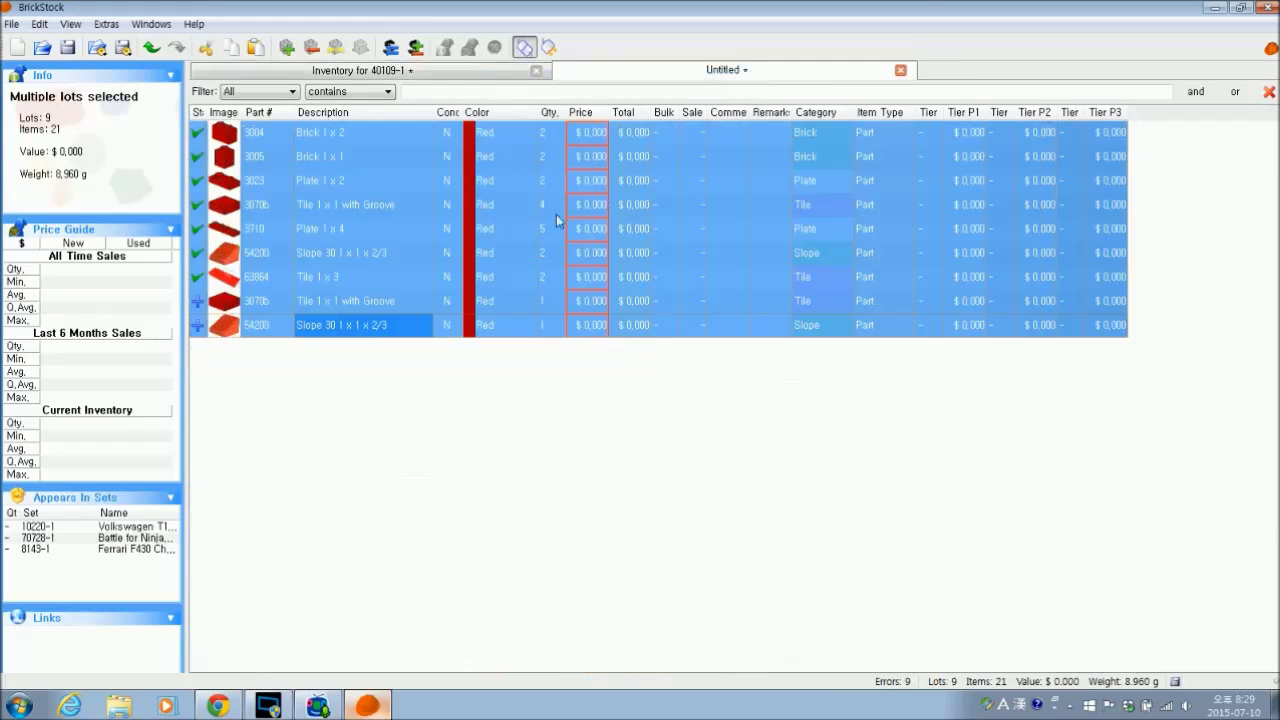
right_click(382, 158)
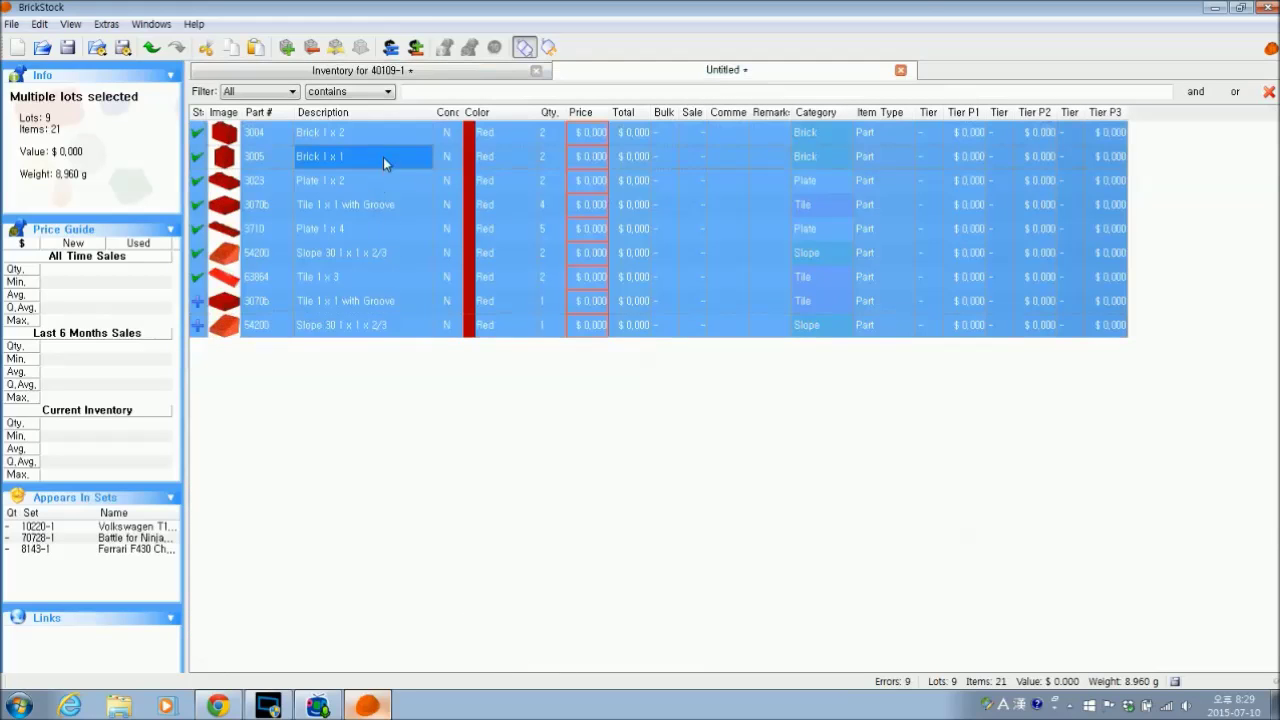
left_click(481, 349)
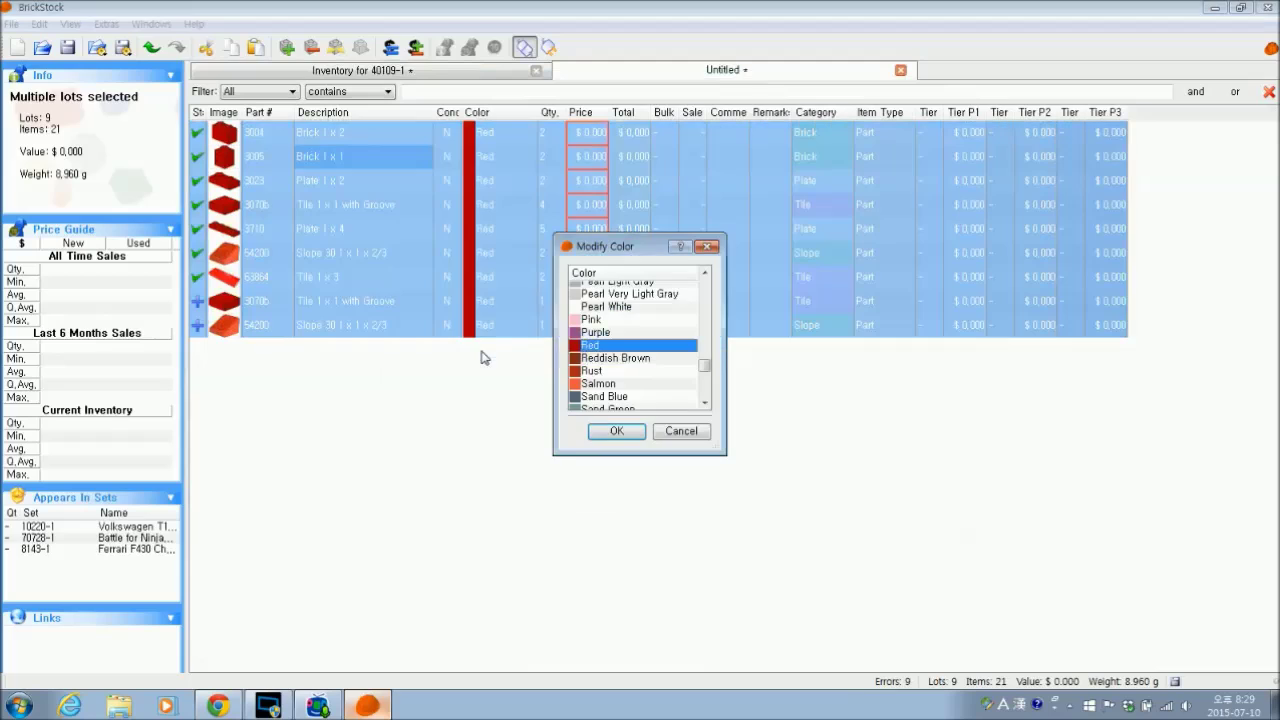
key("d")
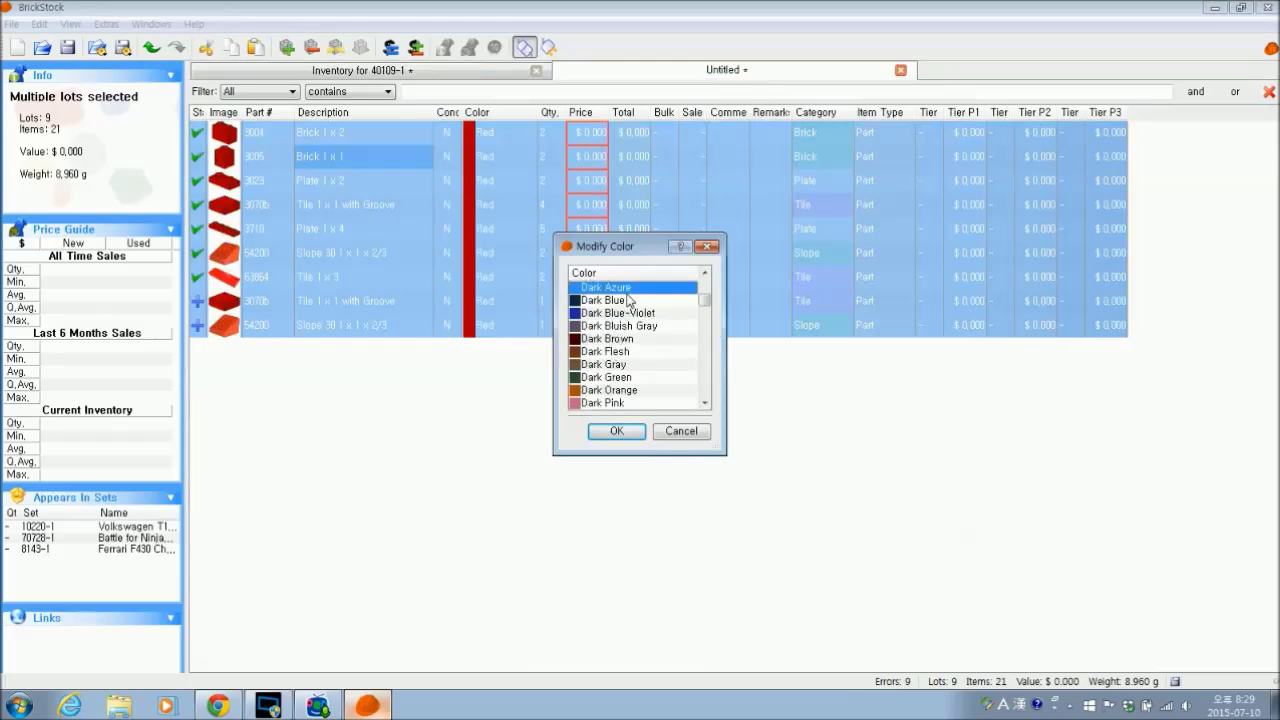
left_click(627, 377)
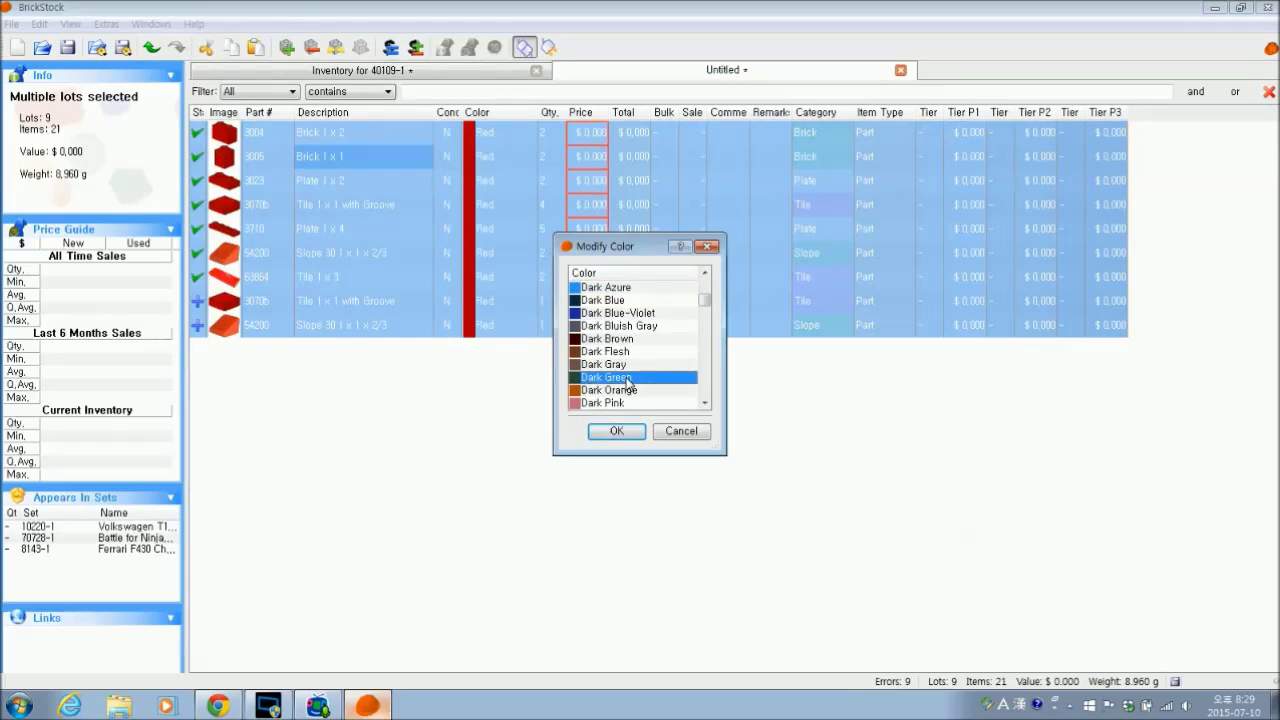
left_click(617, 431)
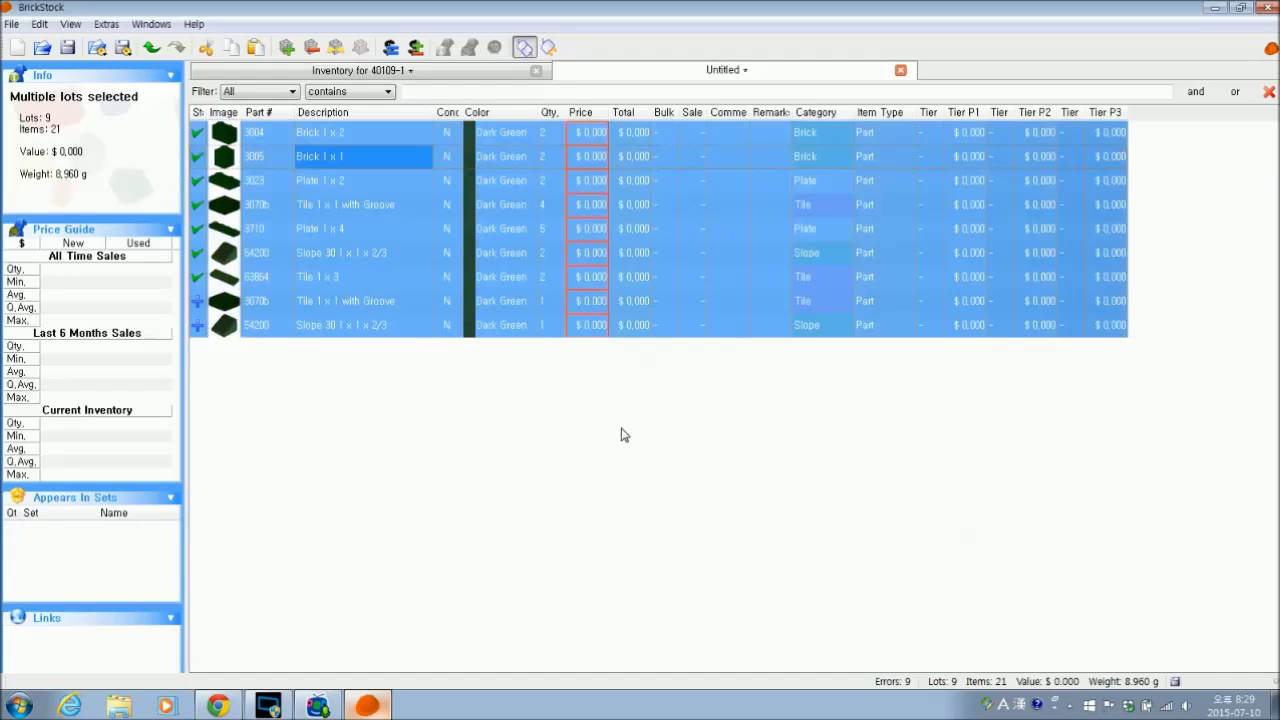
left_click(458, 74)
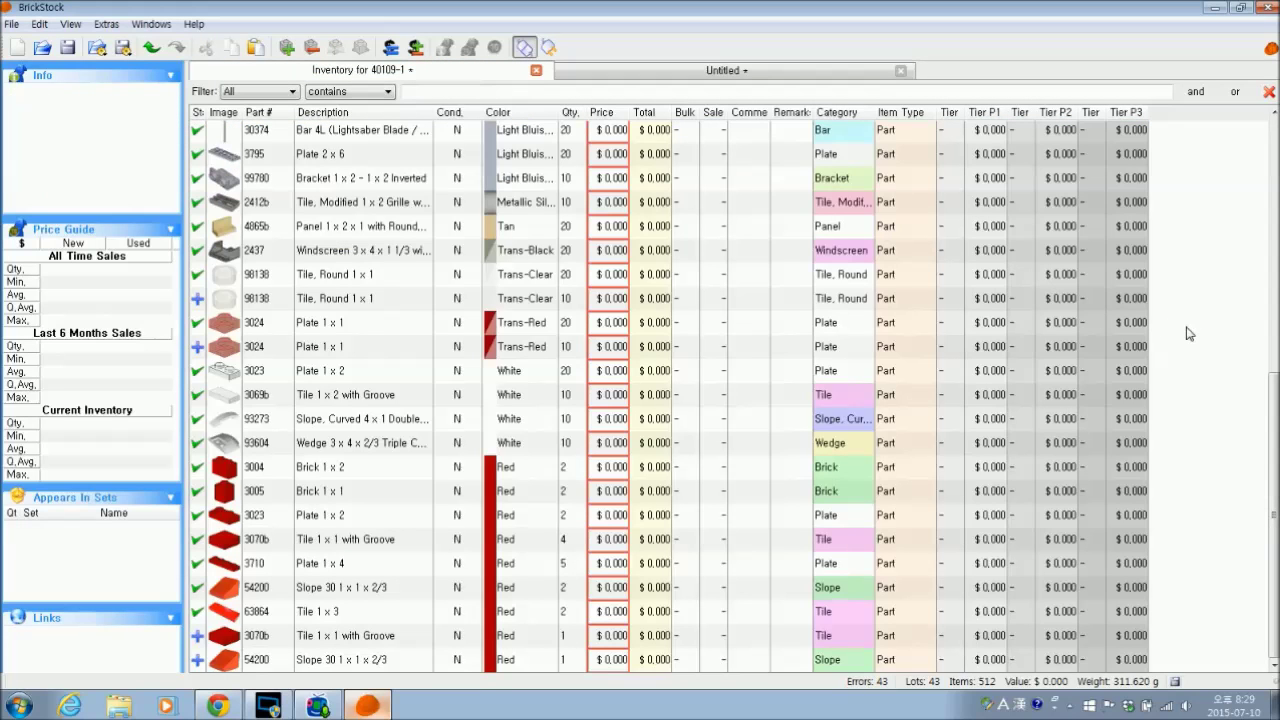
scroll(1188, 333, "down", 3)
- Recolor all the lots in the untitled document to Yellow and paste a copy of them into the 40109-1 inventory
left_click(745, 72)
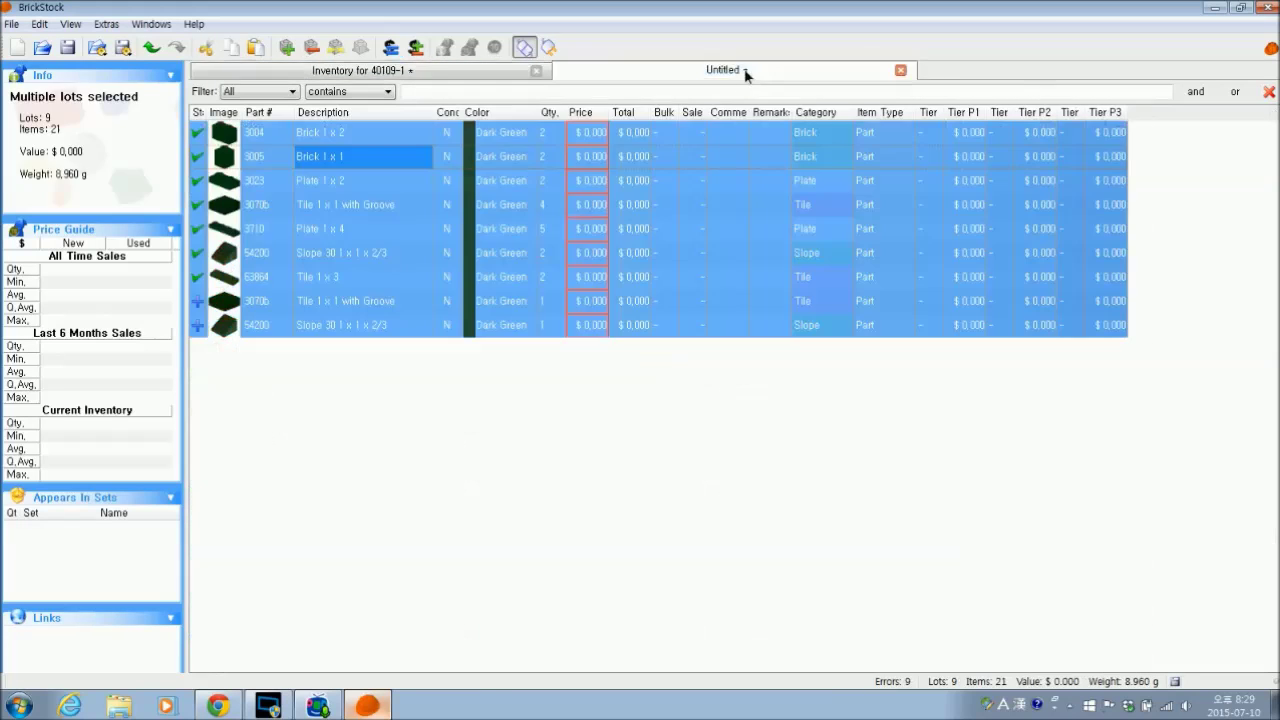
right_click(405, 210)
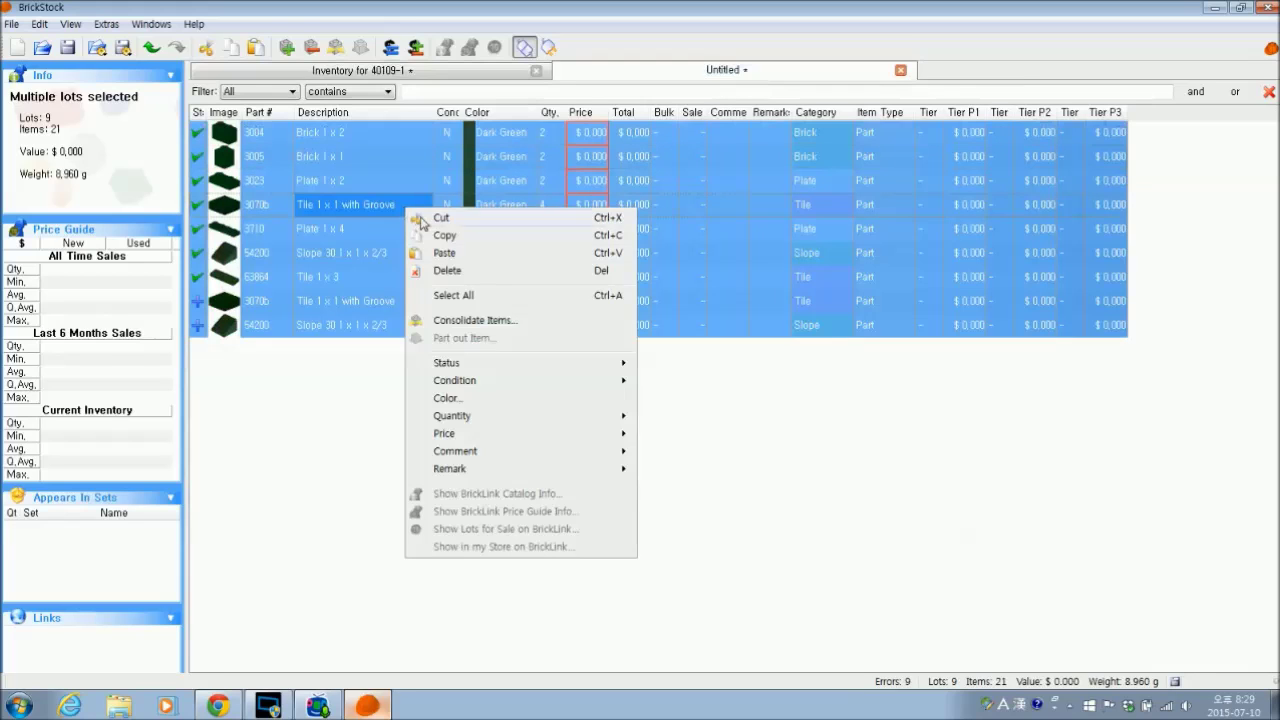
left_click(513, 398)
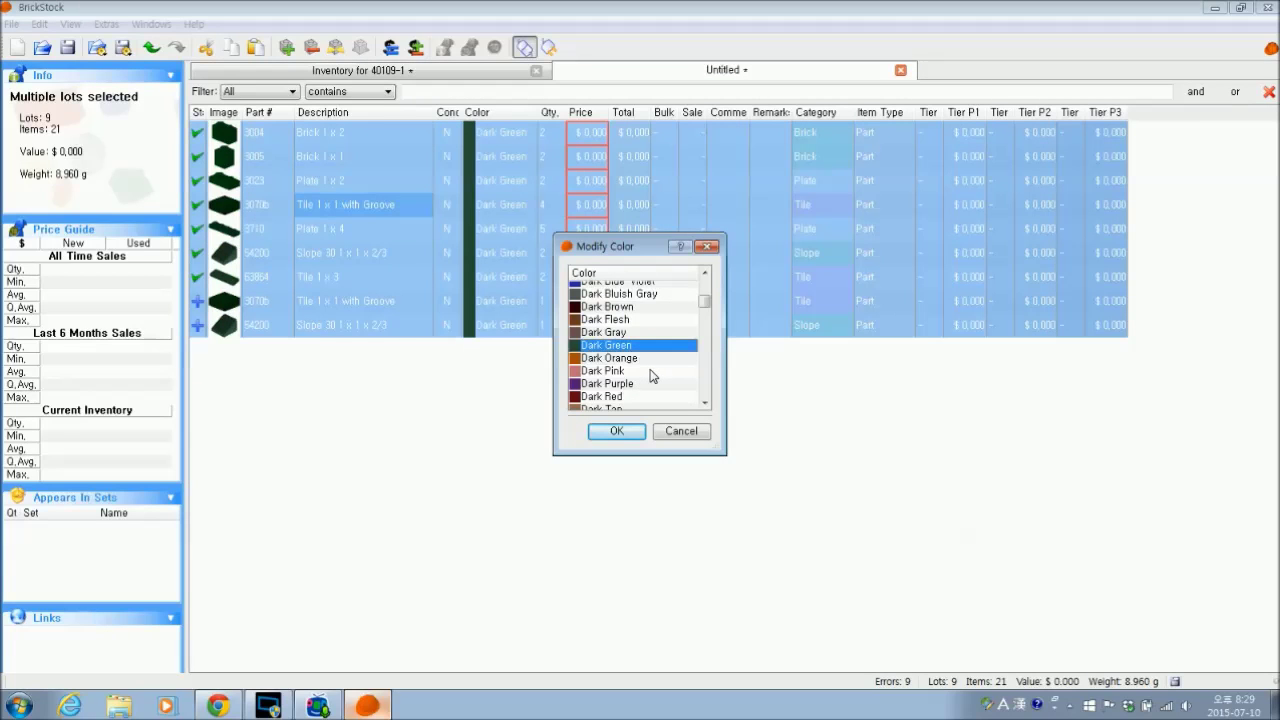
key("y")
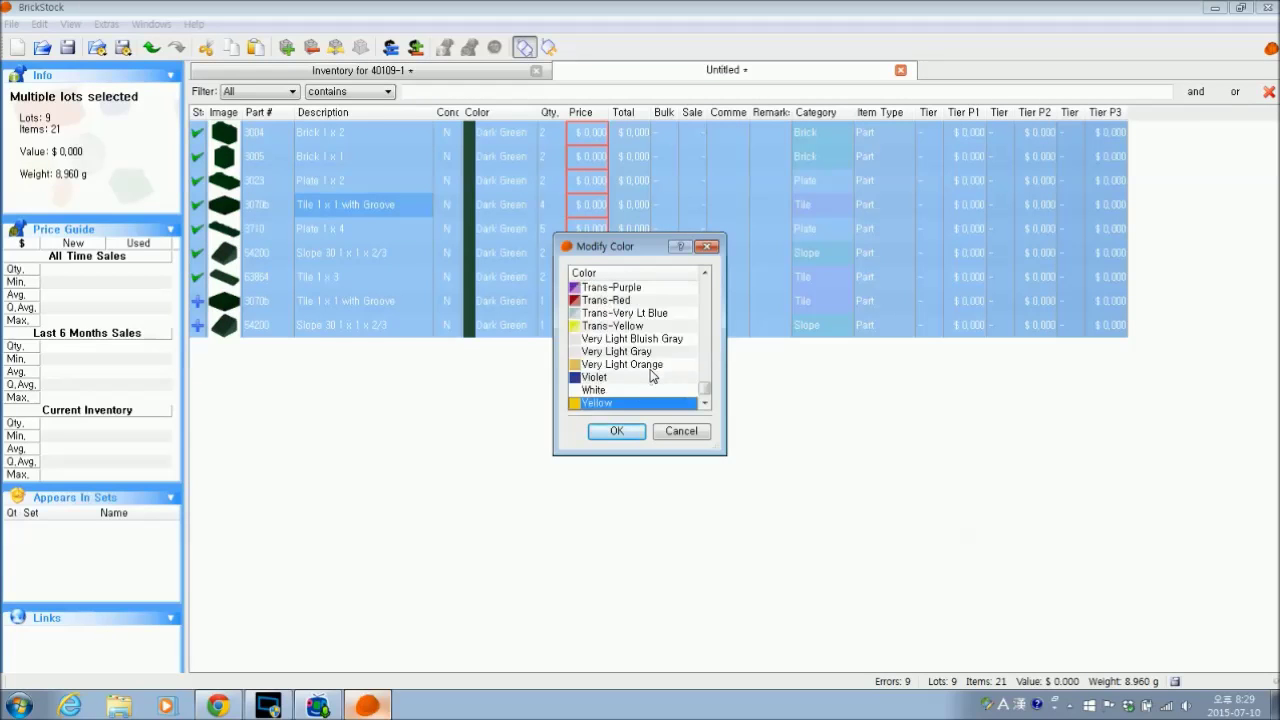
left_click(616, 430)
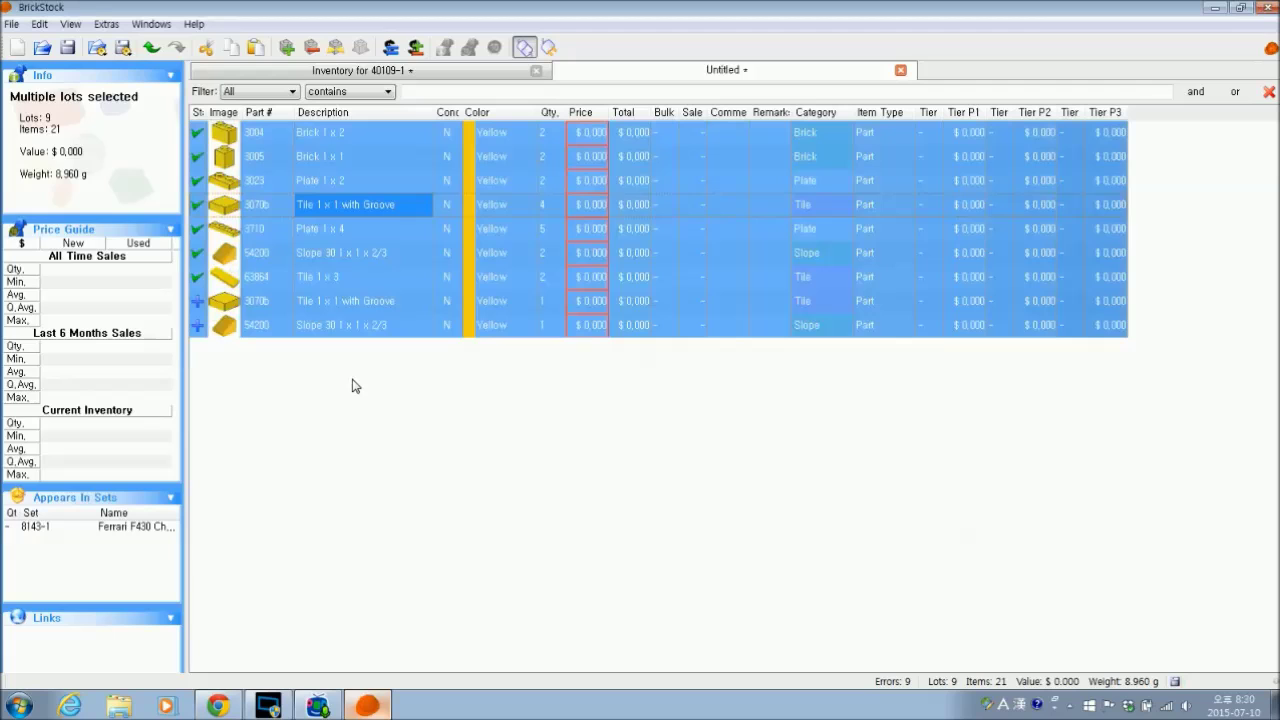
left_click(412, 72)
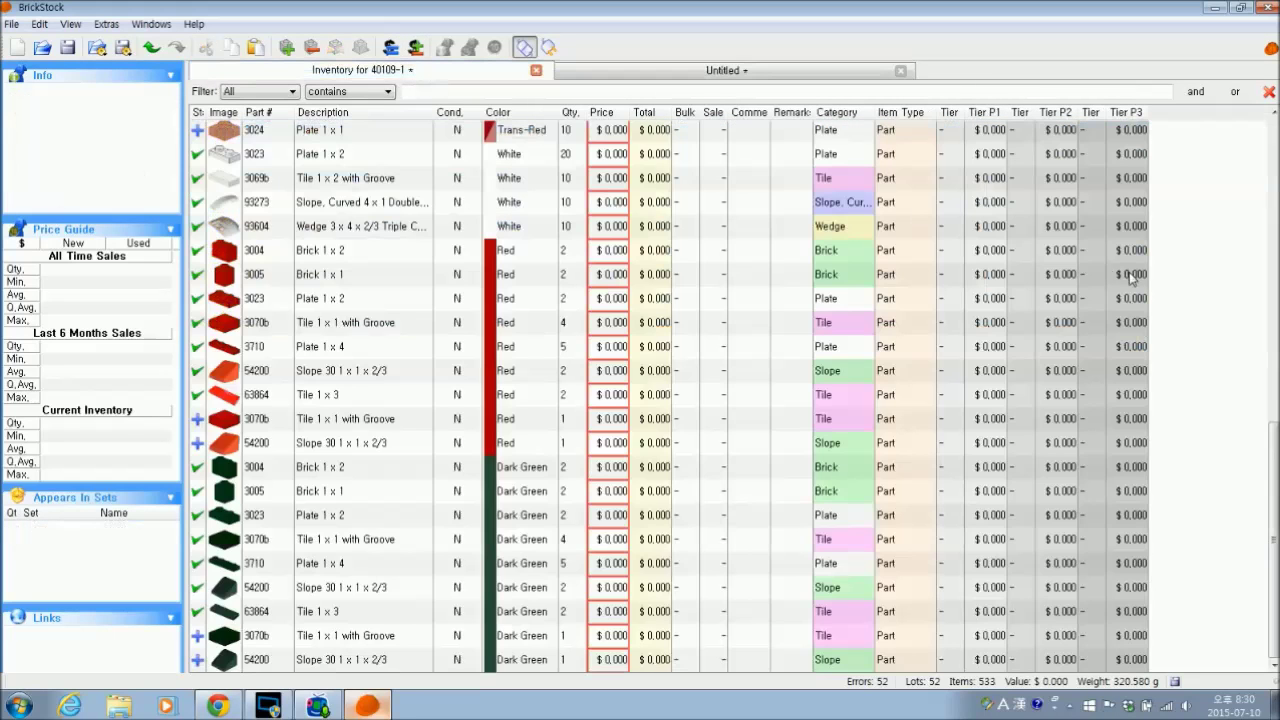
key("ctrl+v")
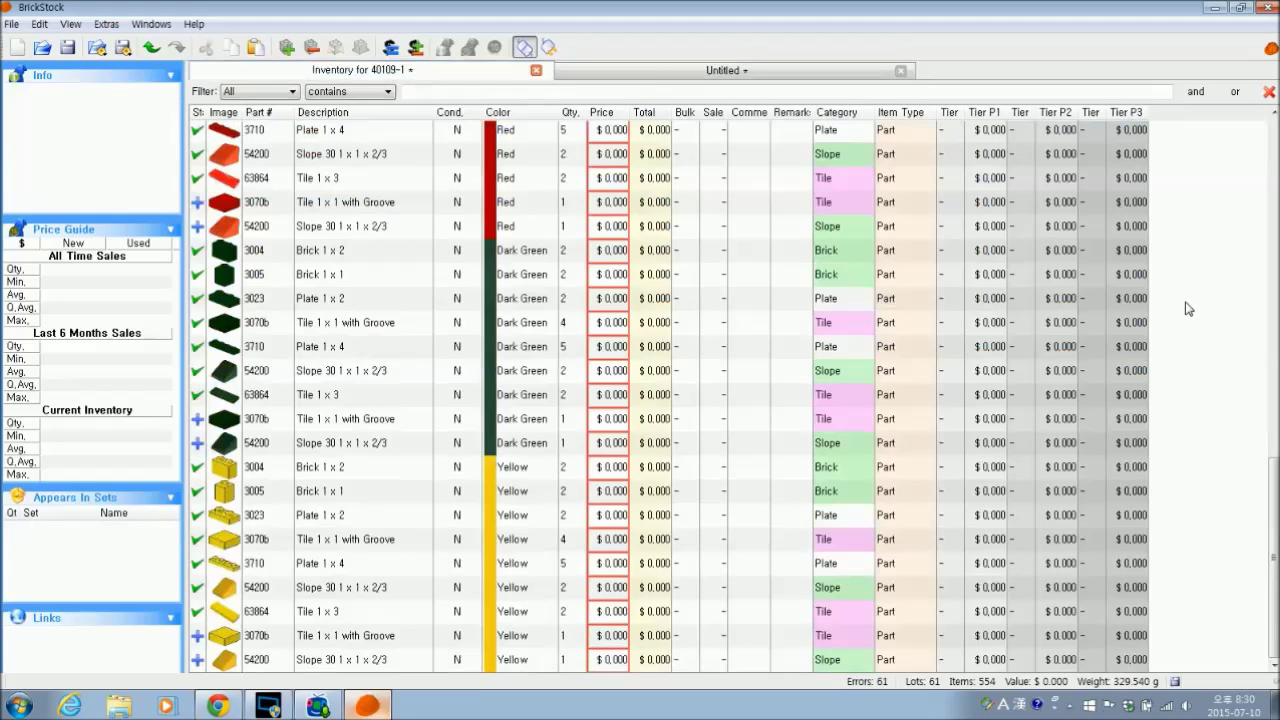
- Review the original Blue lots and the pasted Red, Dark Green and Yellow variants in the 40109-1 inventory
scroll(557, 608, "up", 11)
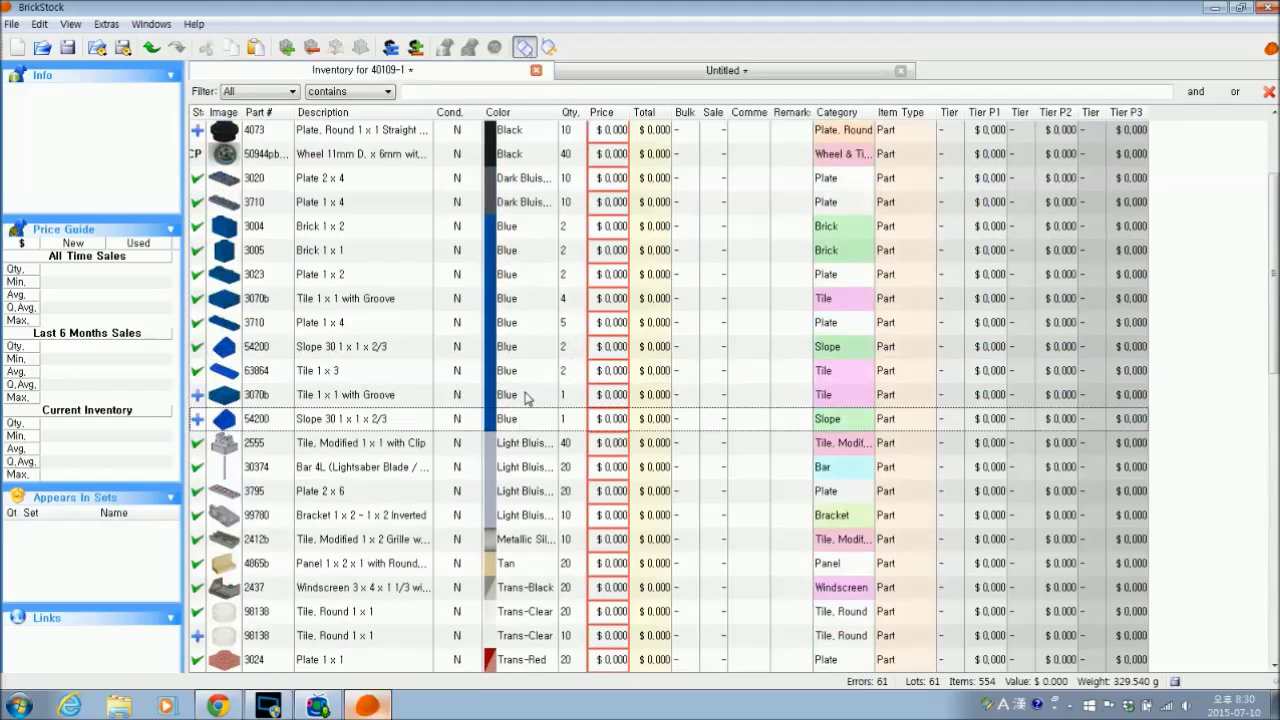
scroll(527, 397, "down", 7)
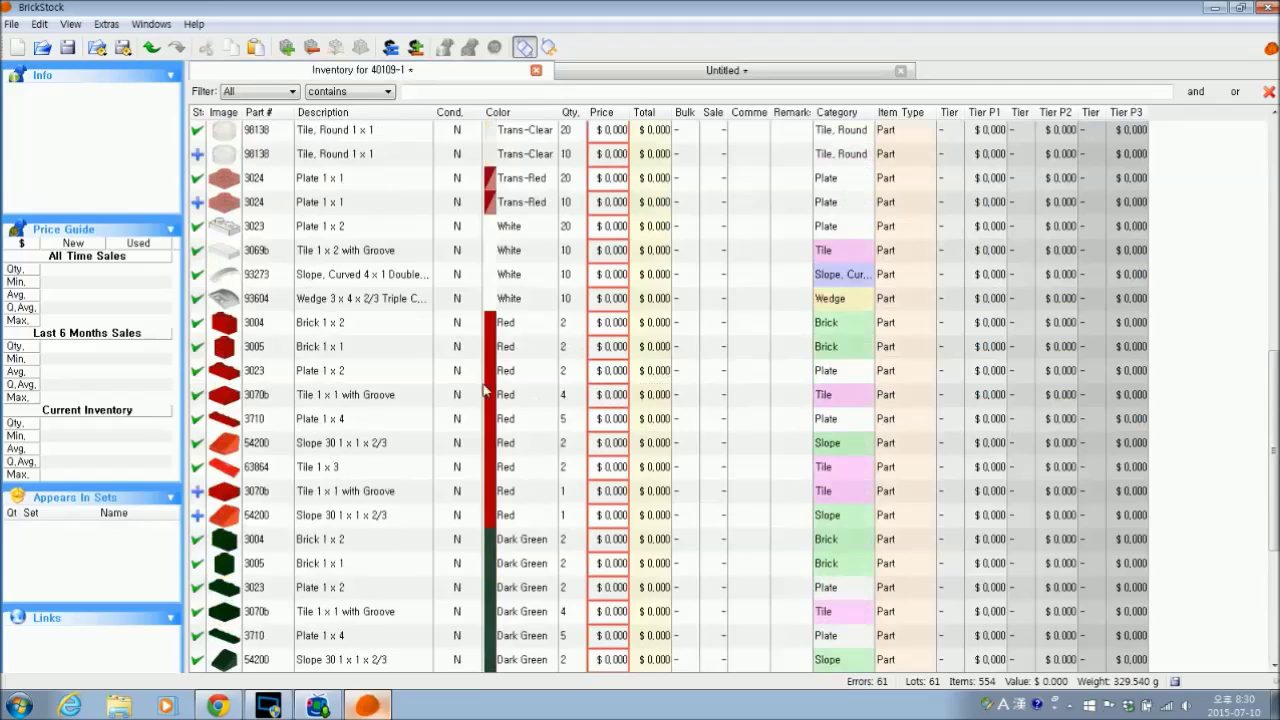
scroll(527, 507, "down", 3)
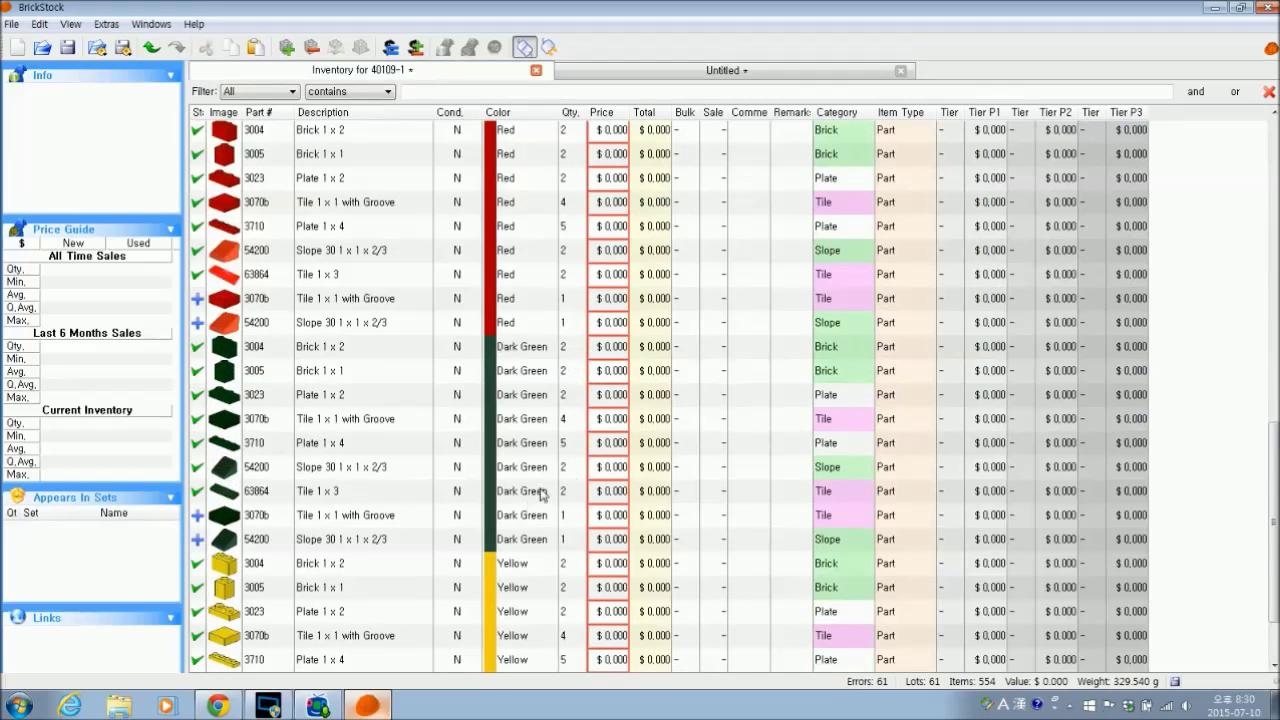
scroll(540, 495, "down", 2)
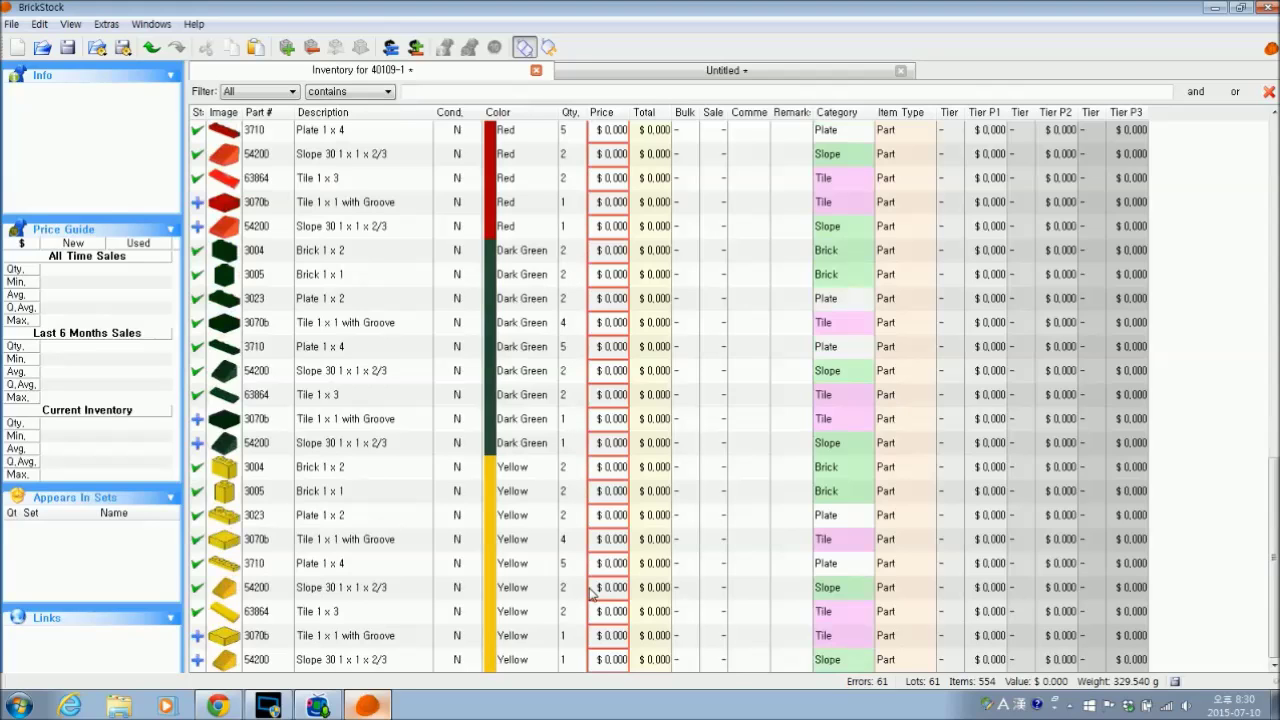
scroll(592, 592, "up", 3)
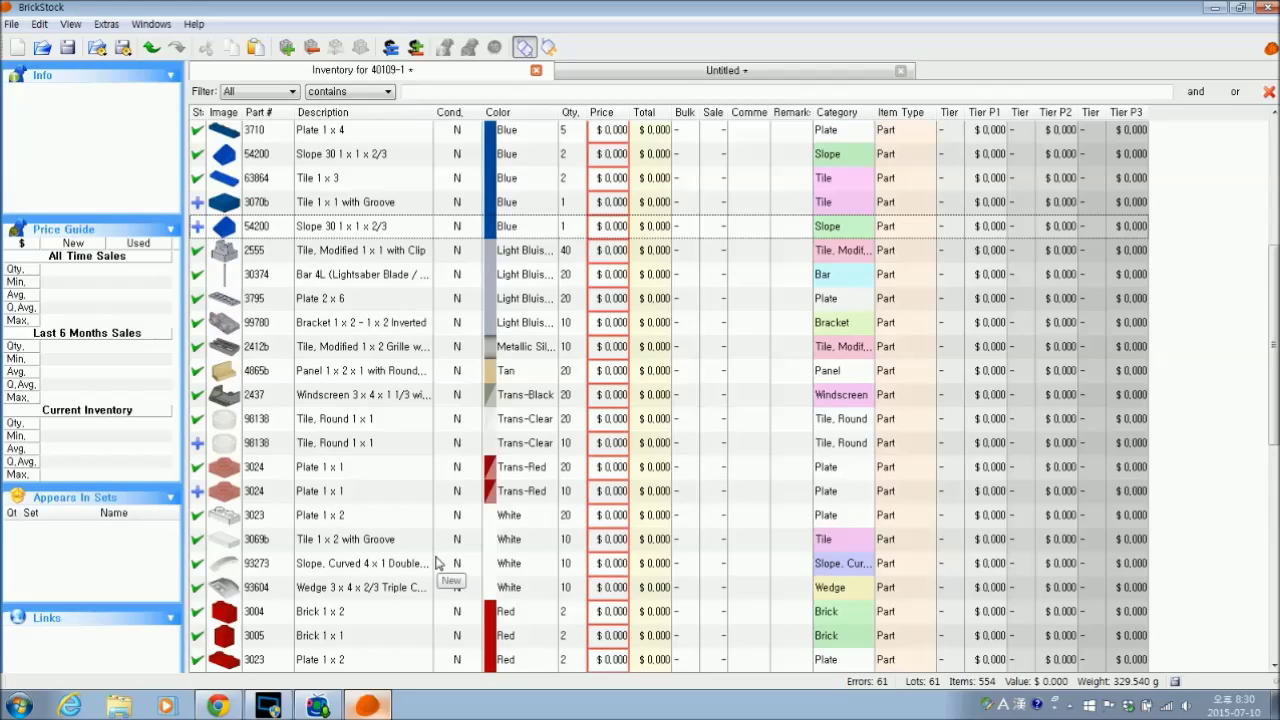
scroll(470, 563, "up", 3)
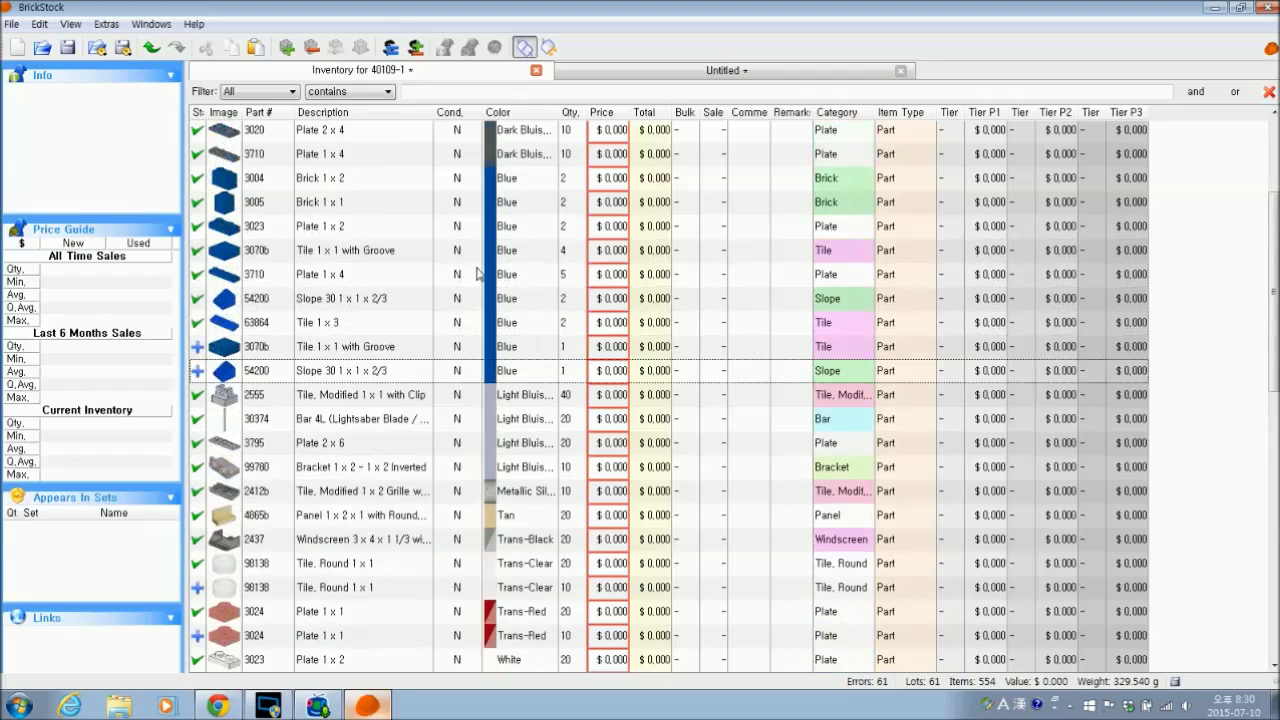
left_click(500, 563)
scroll(500, 563, "down", 4)
left_click(500, 563)
scroll(503, 585, "down", 5)
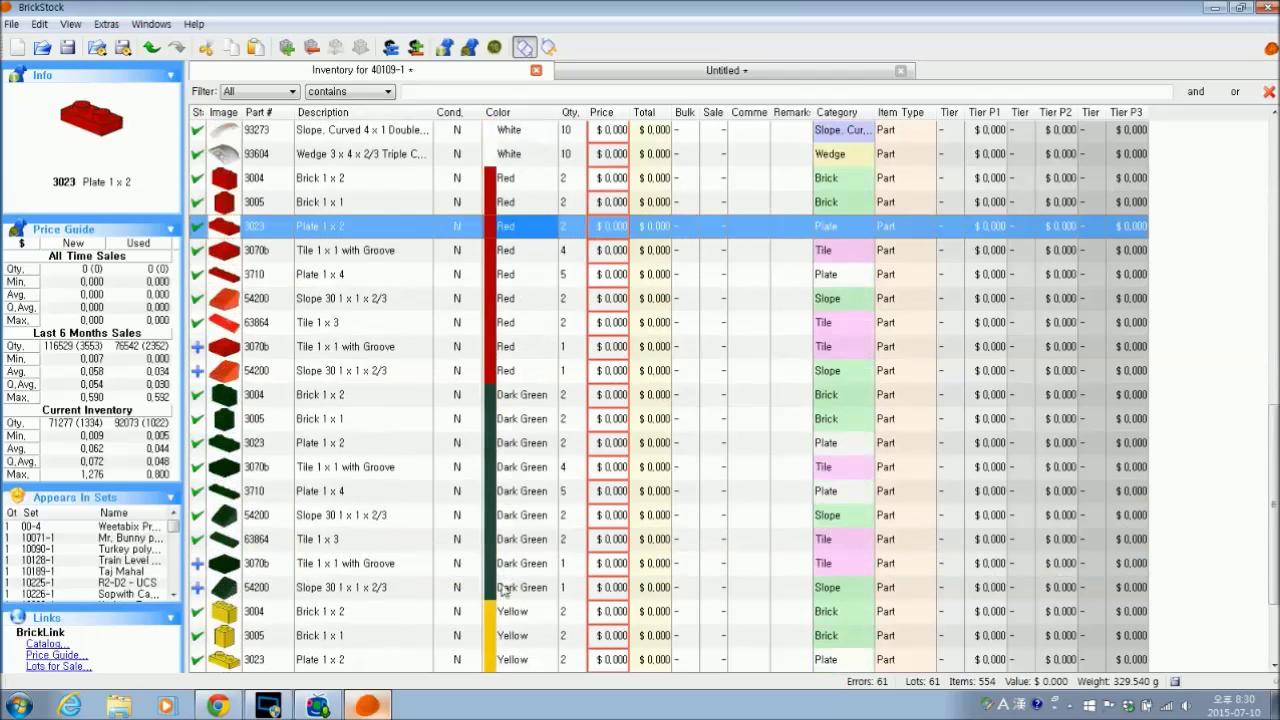
left_click(510, 541)
scroll(520, 556, "down", 2)
left_click(519, 582)
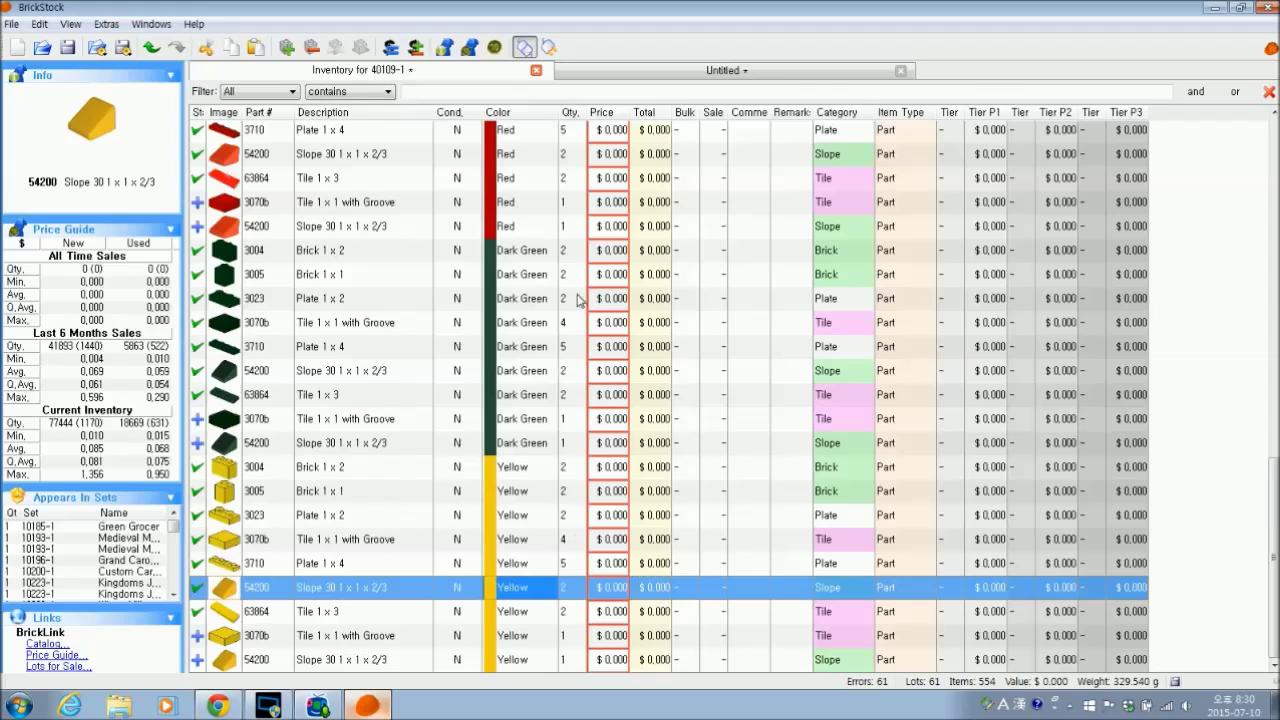
scroll(562, 508, "up", 3)
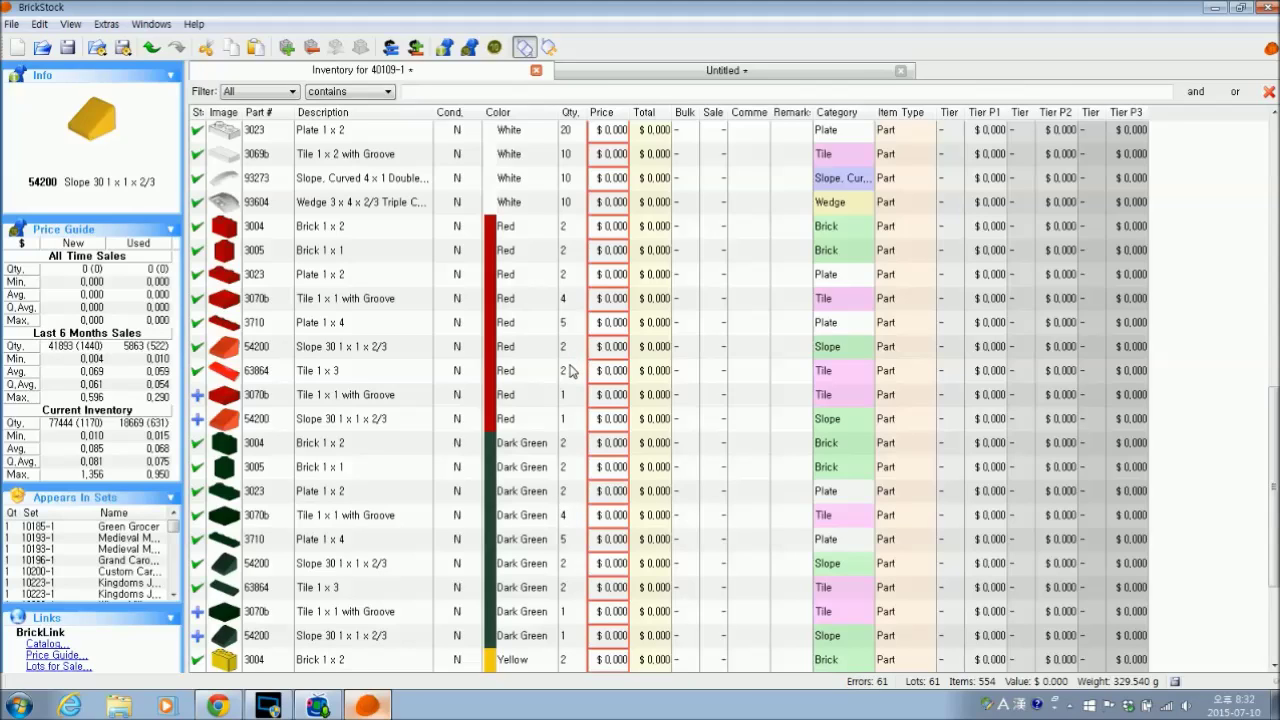
- Close the untitled document without saving its changes and return to the lots in the 40109-1 inventory
left_click(768, 70)
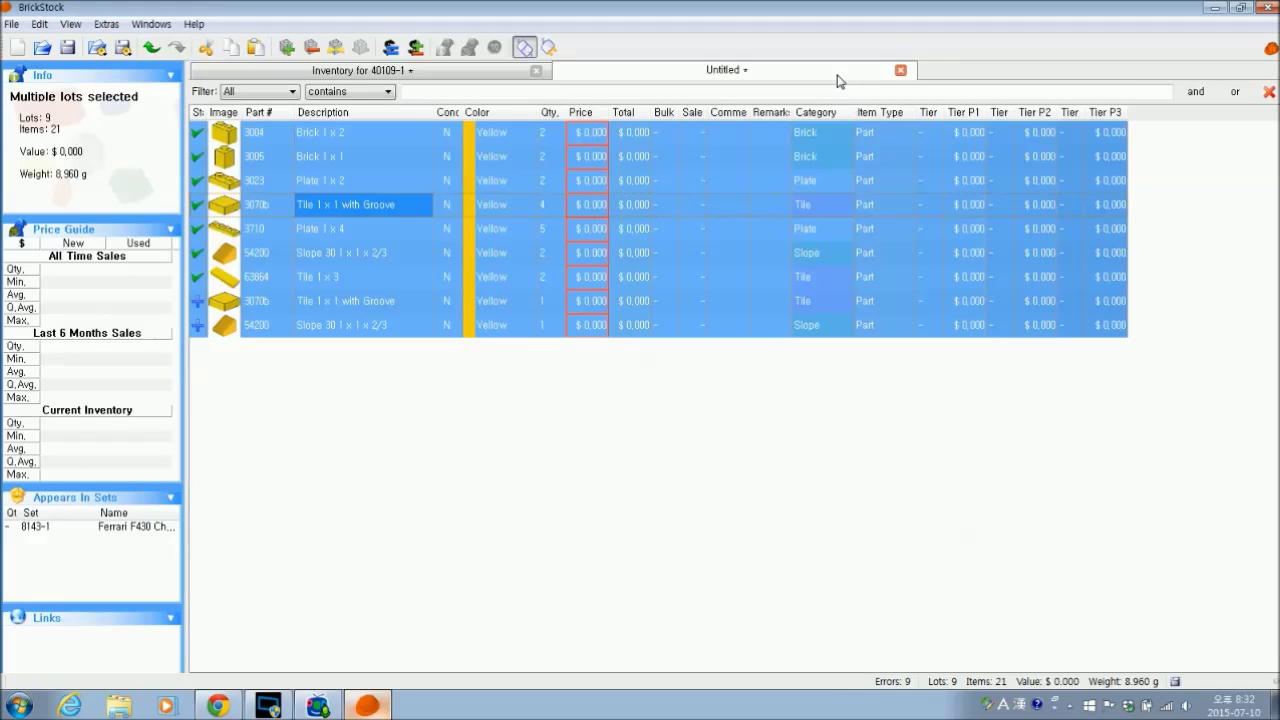
left_click(900, 70)
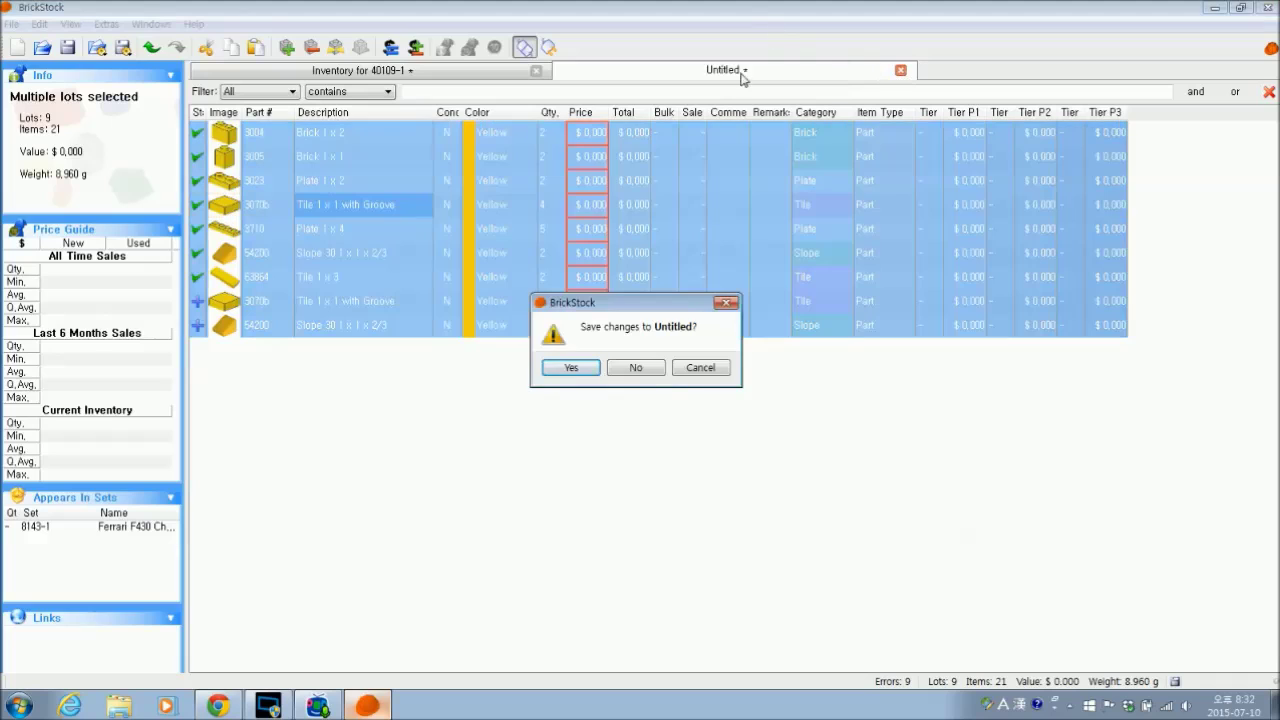
left_click(636, 367)
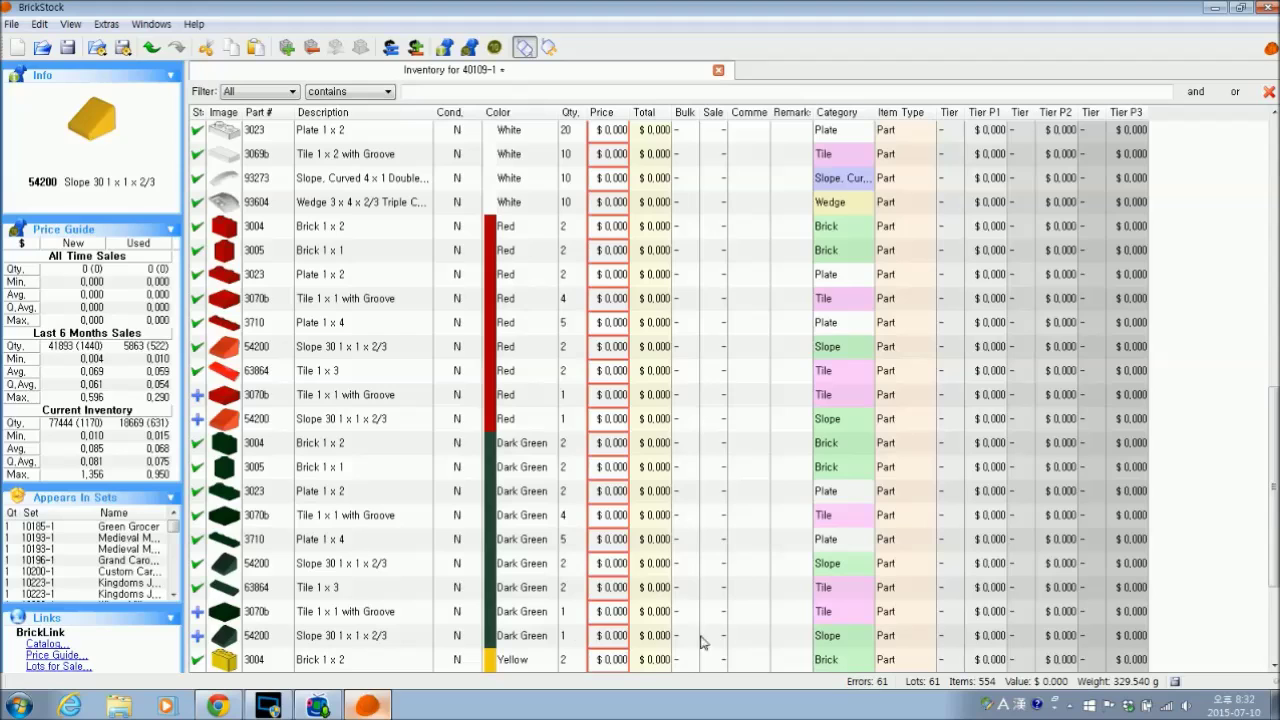
scroll(530, 350, "up", 1)
scroll(540, 395, "down", 2)
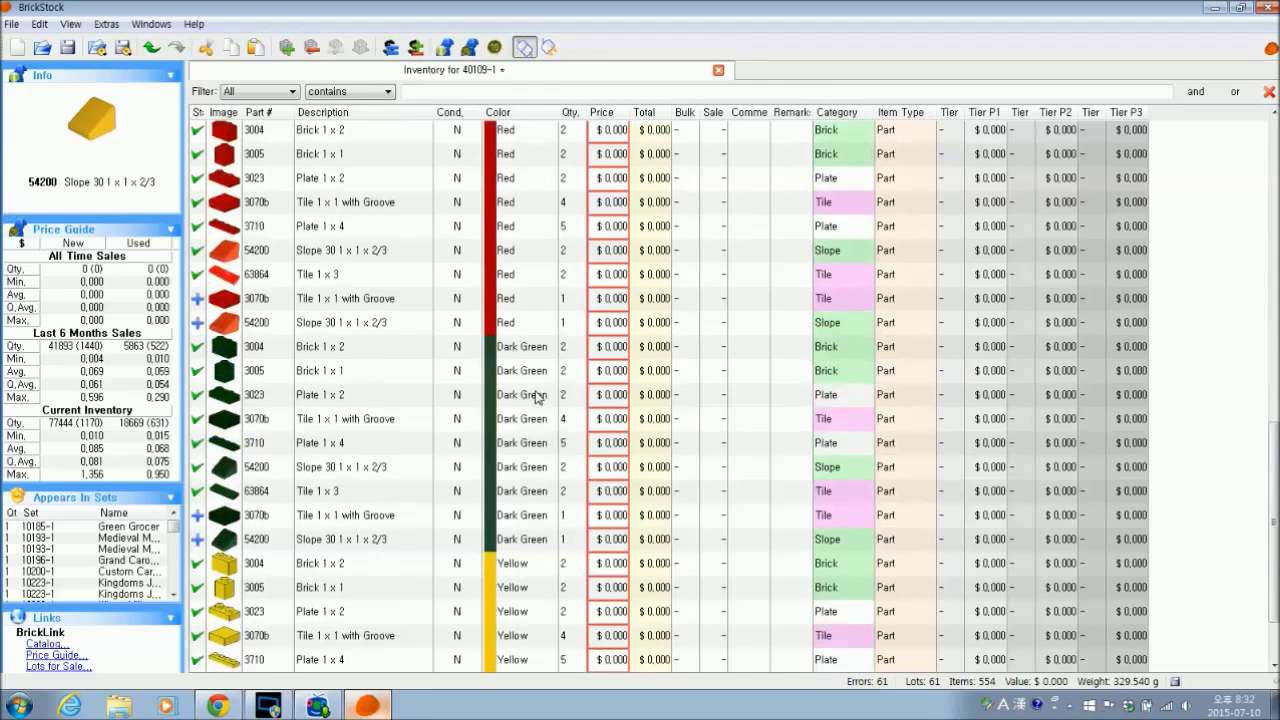
scroll(545, 410, "down", 1)
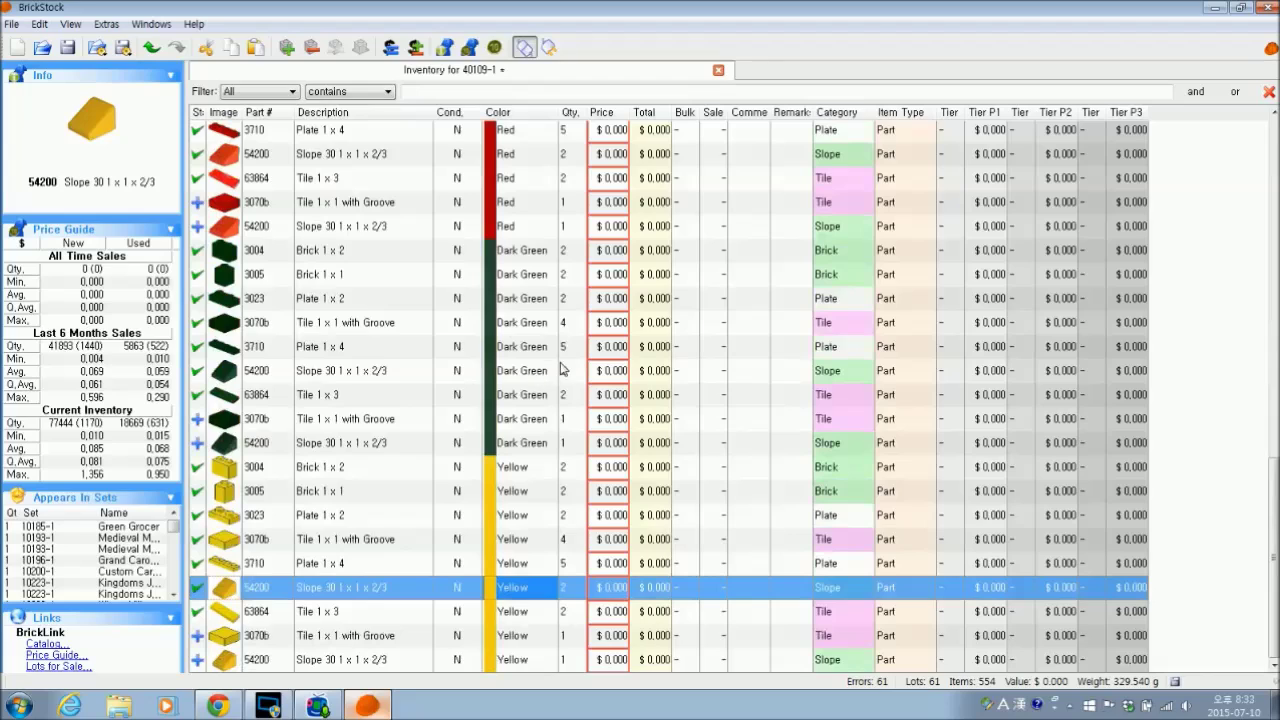
left_click(98, 50)
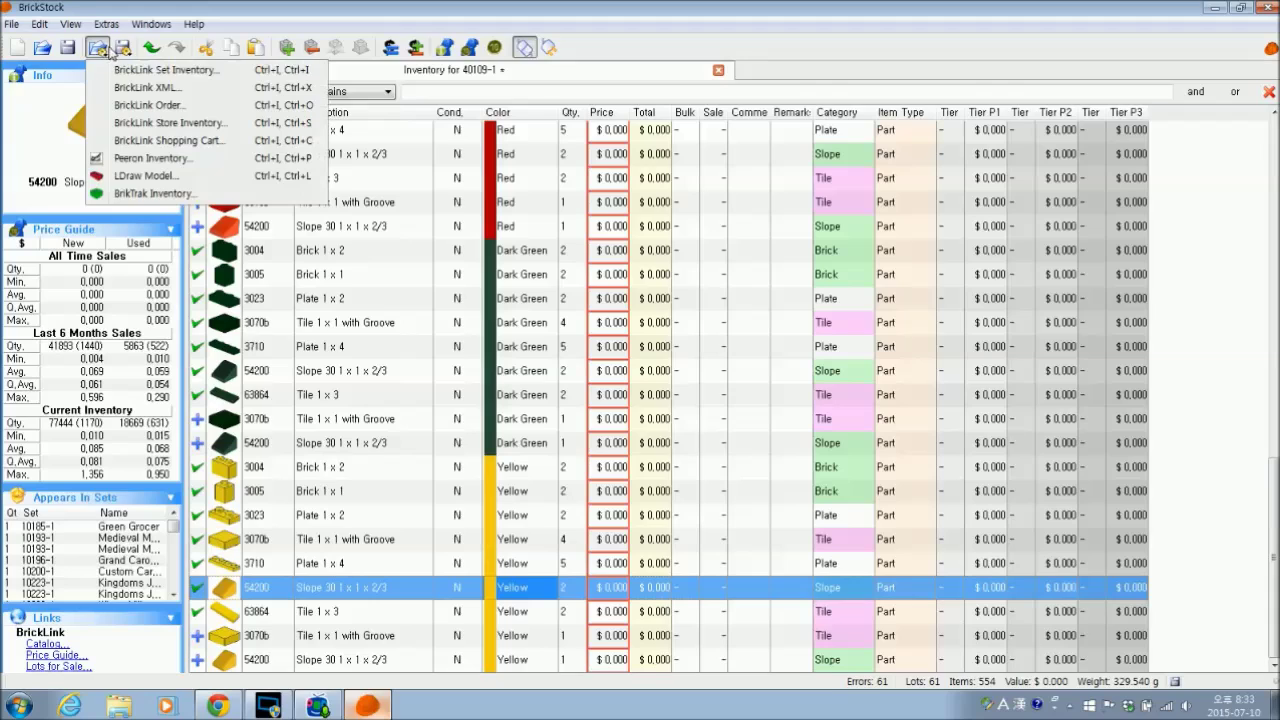
left_click(132, 12)
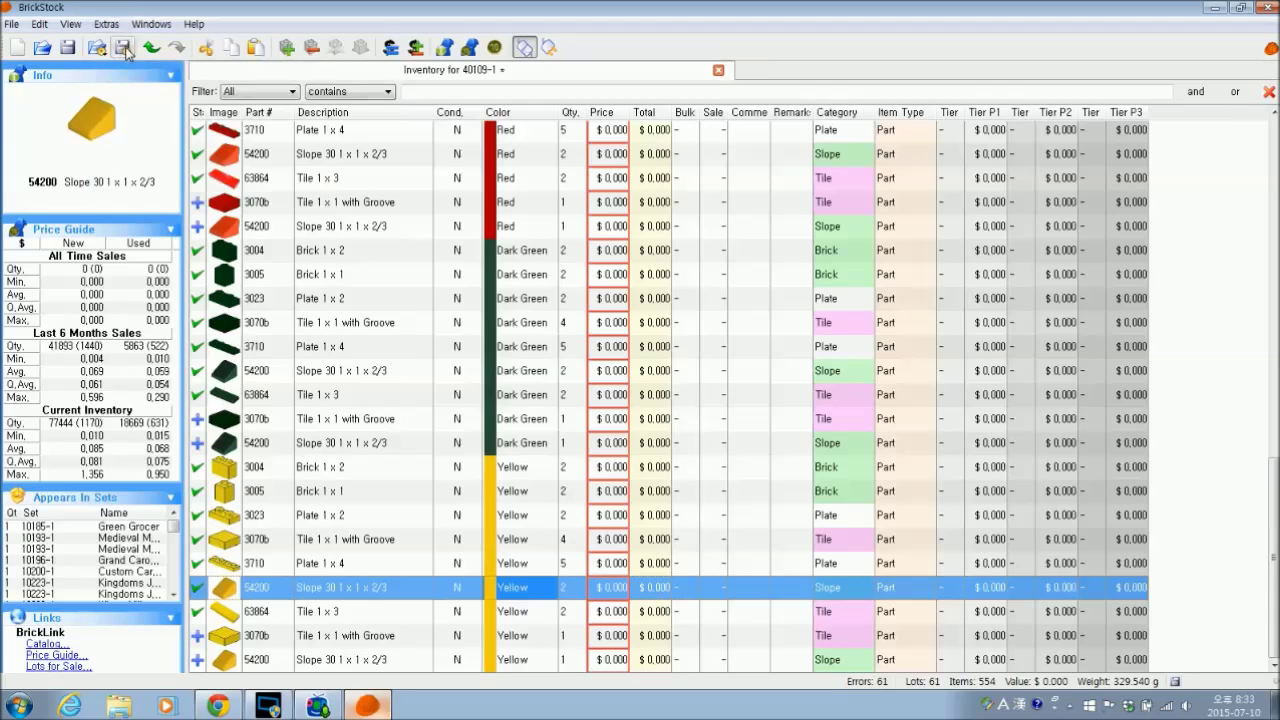
left_click(124, 49)
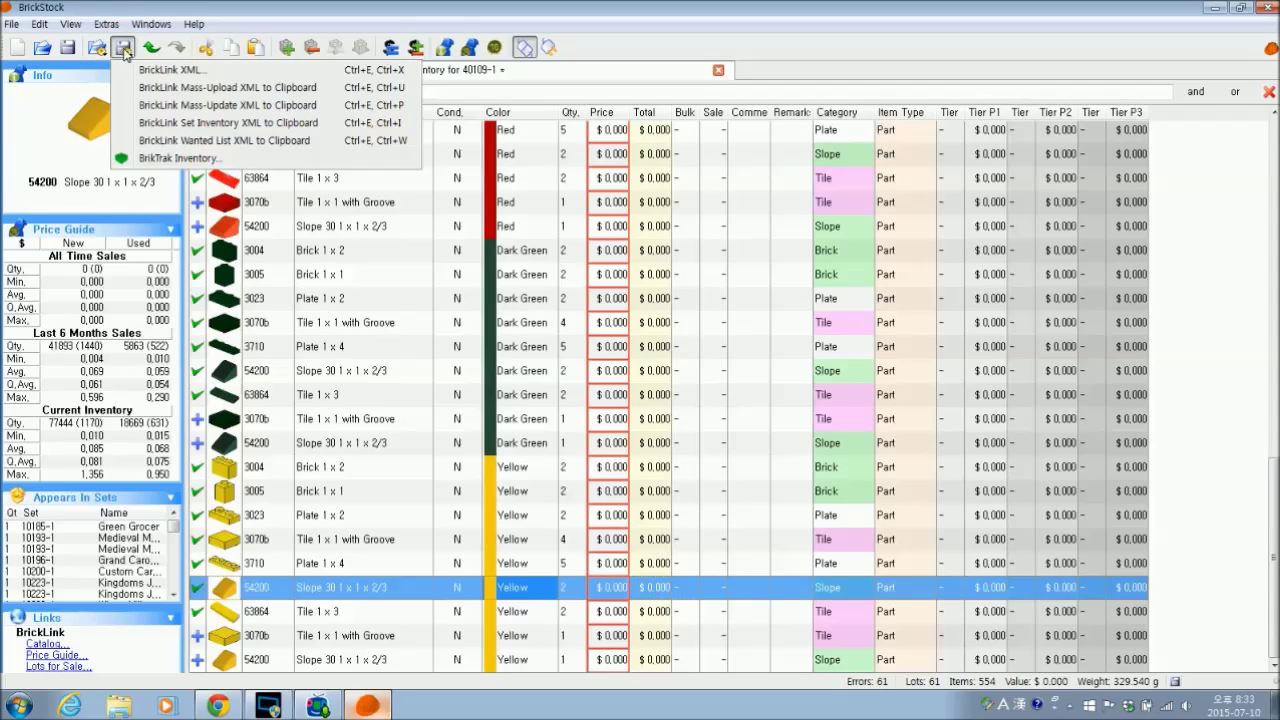
left_click(99, 49)
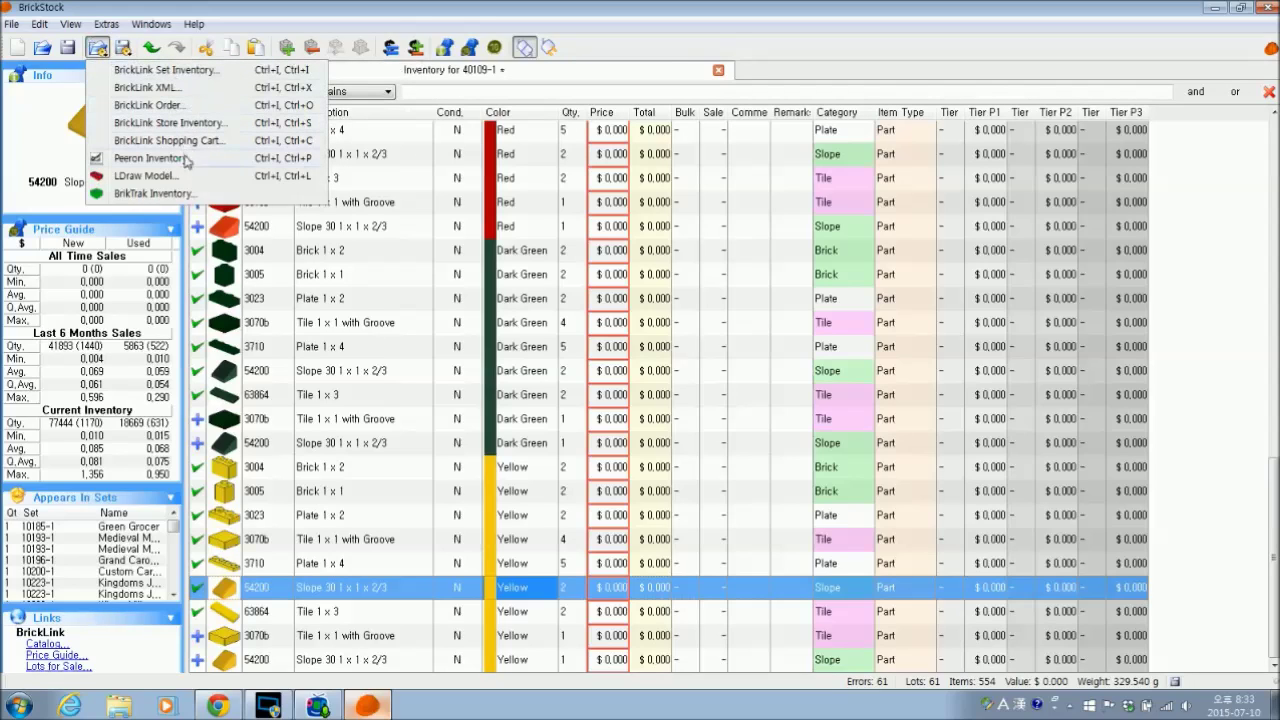
left_click(126, 52)
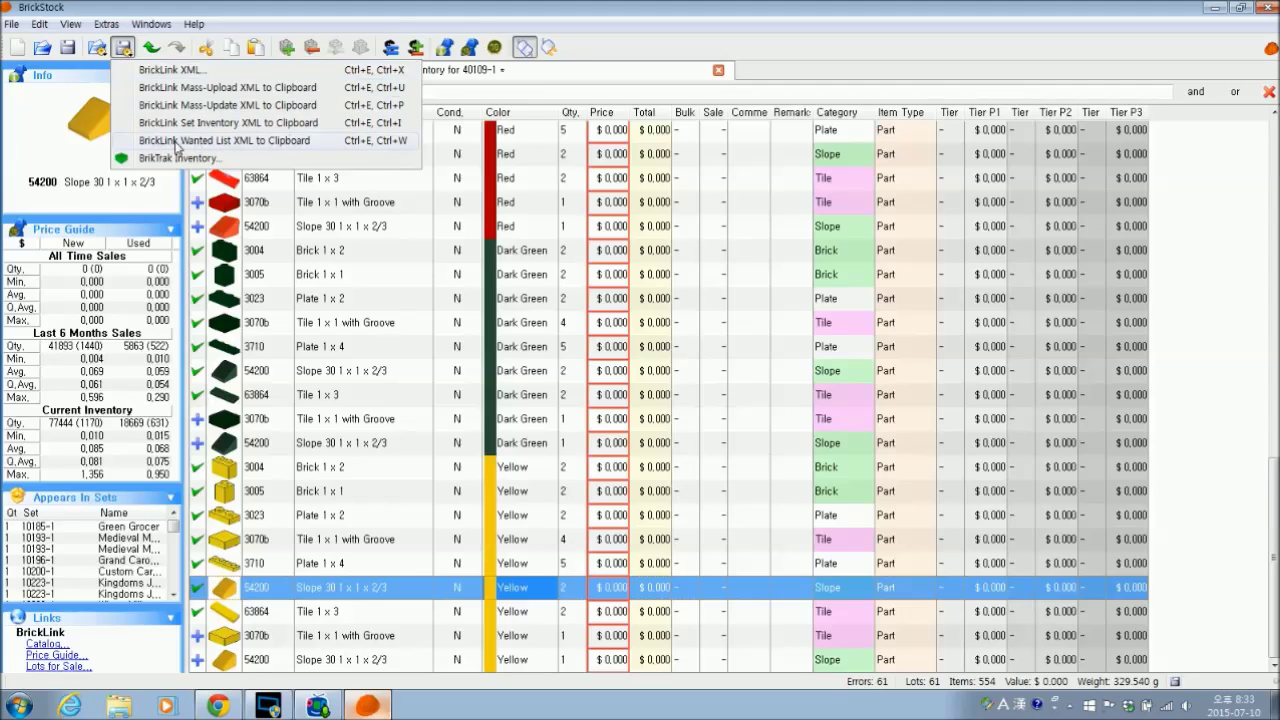
left_click(287, 145)
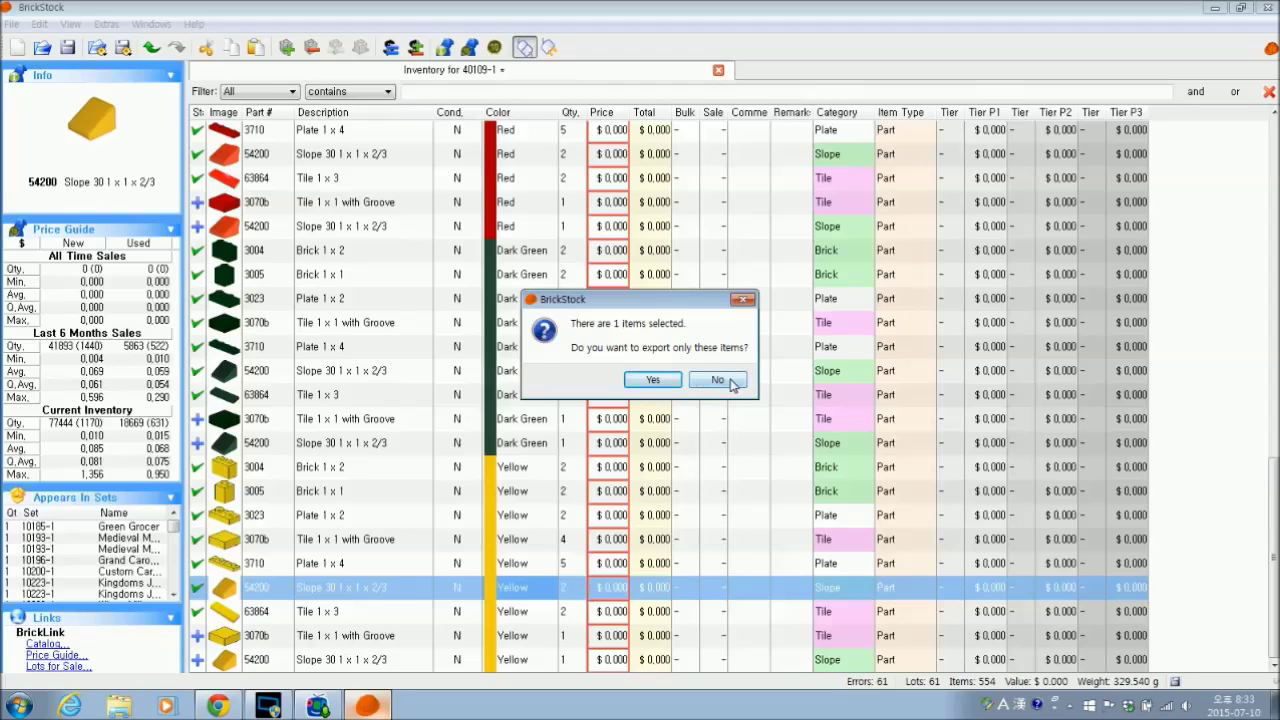
left_click(731, 383)
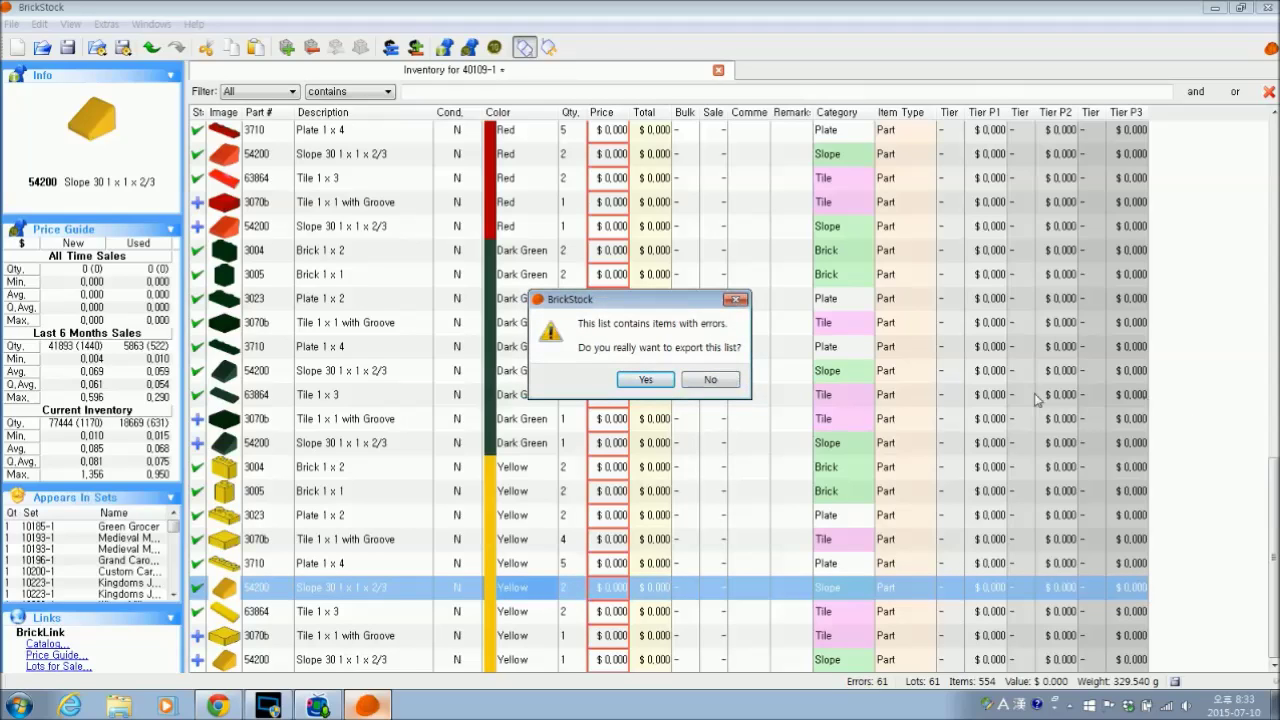
left_click(714, 384)
- Export all lots of the 40109-1 inventory as BrickLink Wanted List XML to the clipboard, including items with errors, for the default Wanted List
key("ctrl+a")
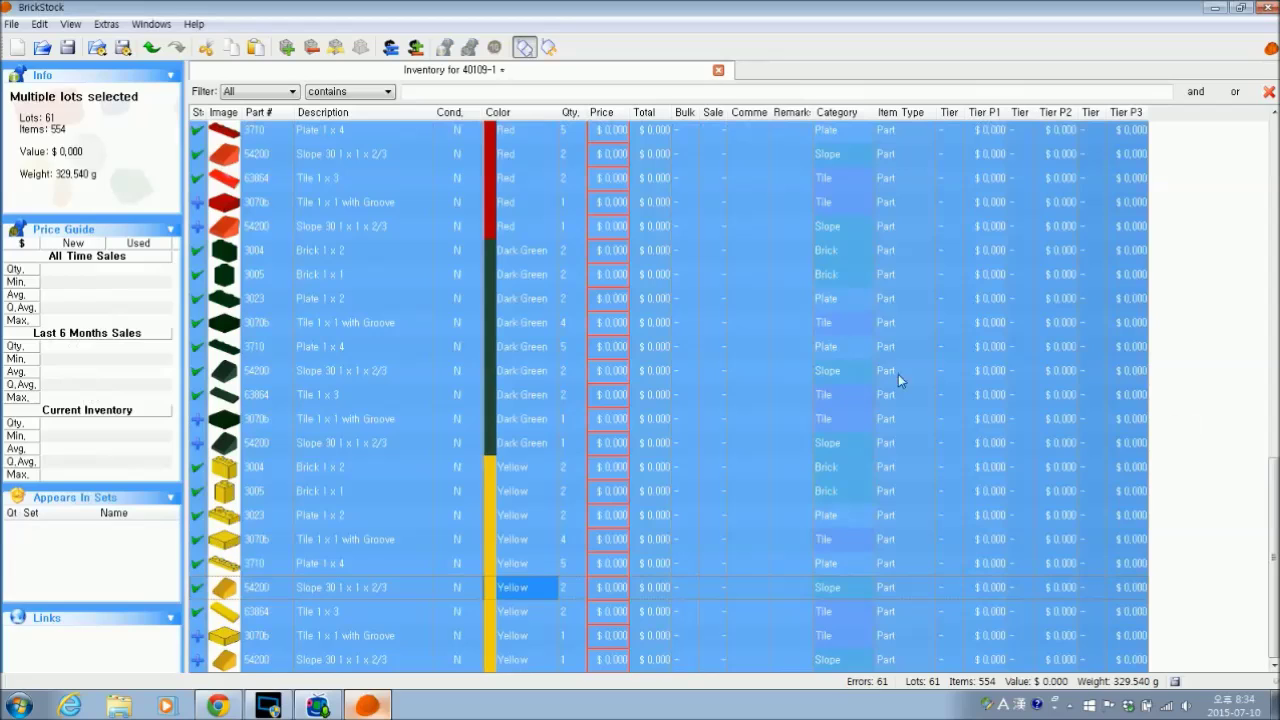
left_click(125, 50)
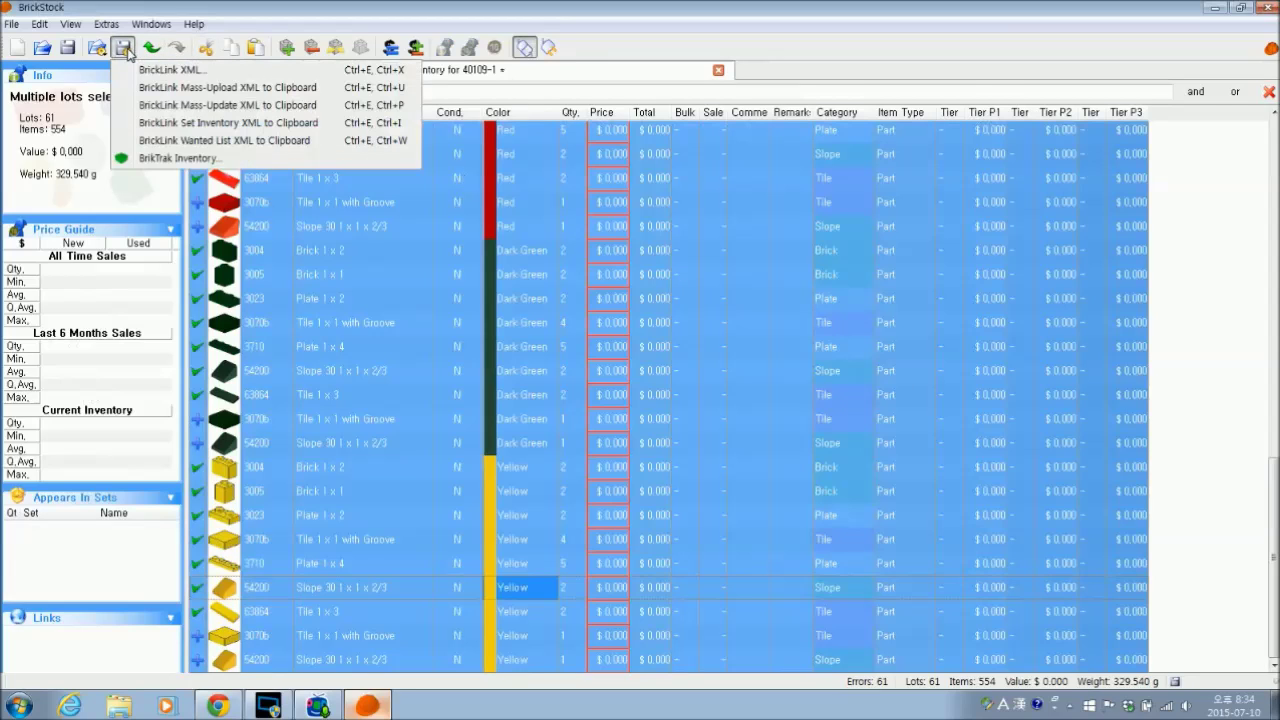
left_click(272, 141)
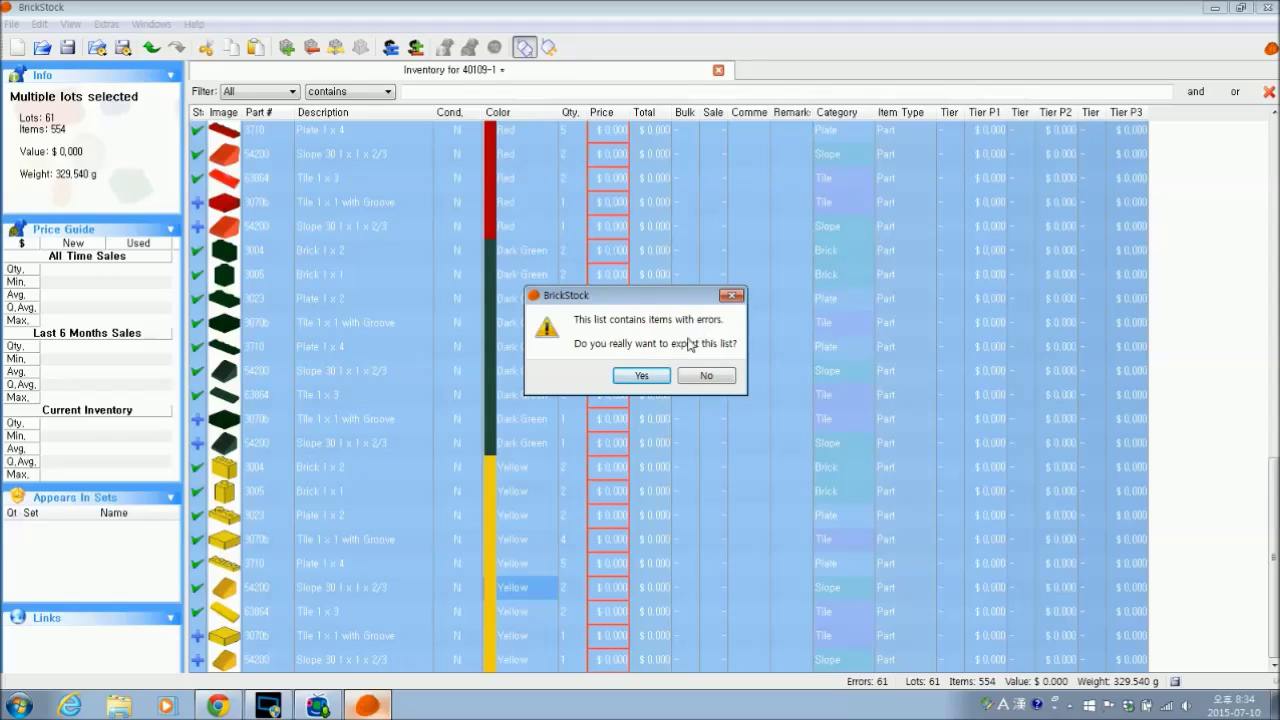
left_click(643, 377)
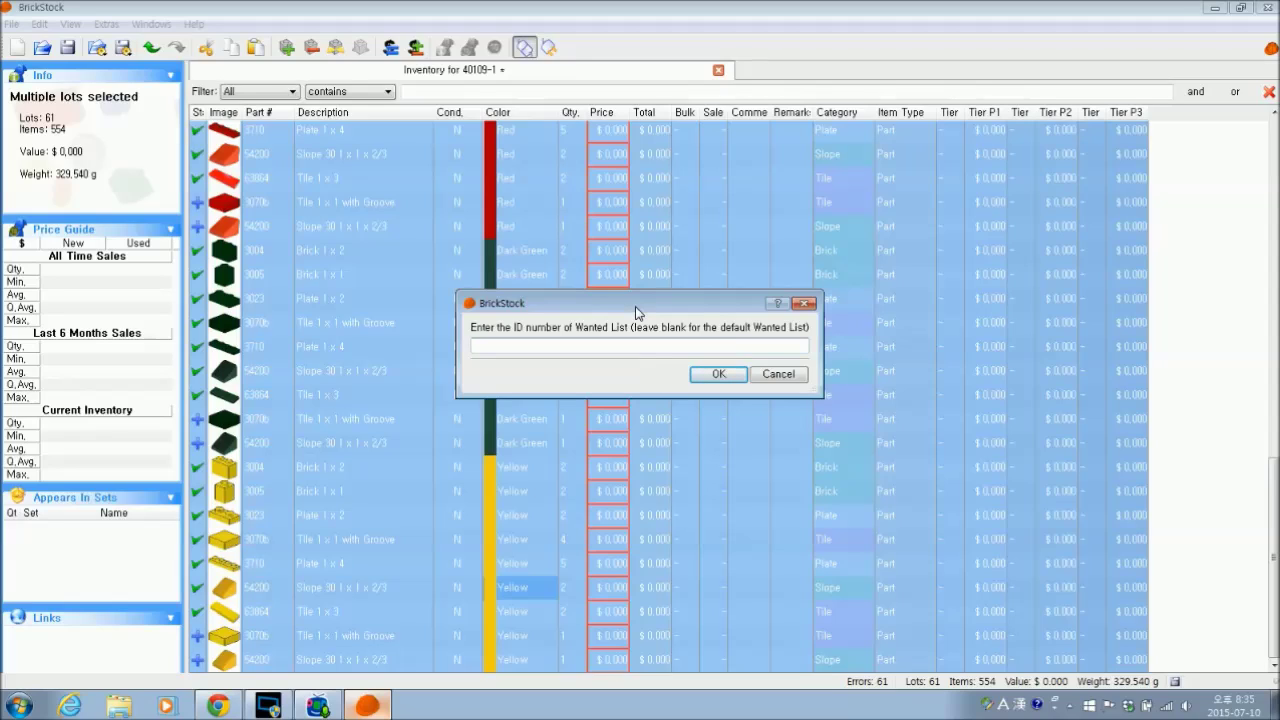
left_click(718, 374)
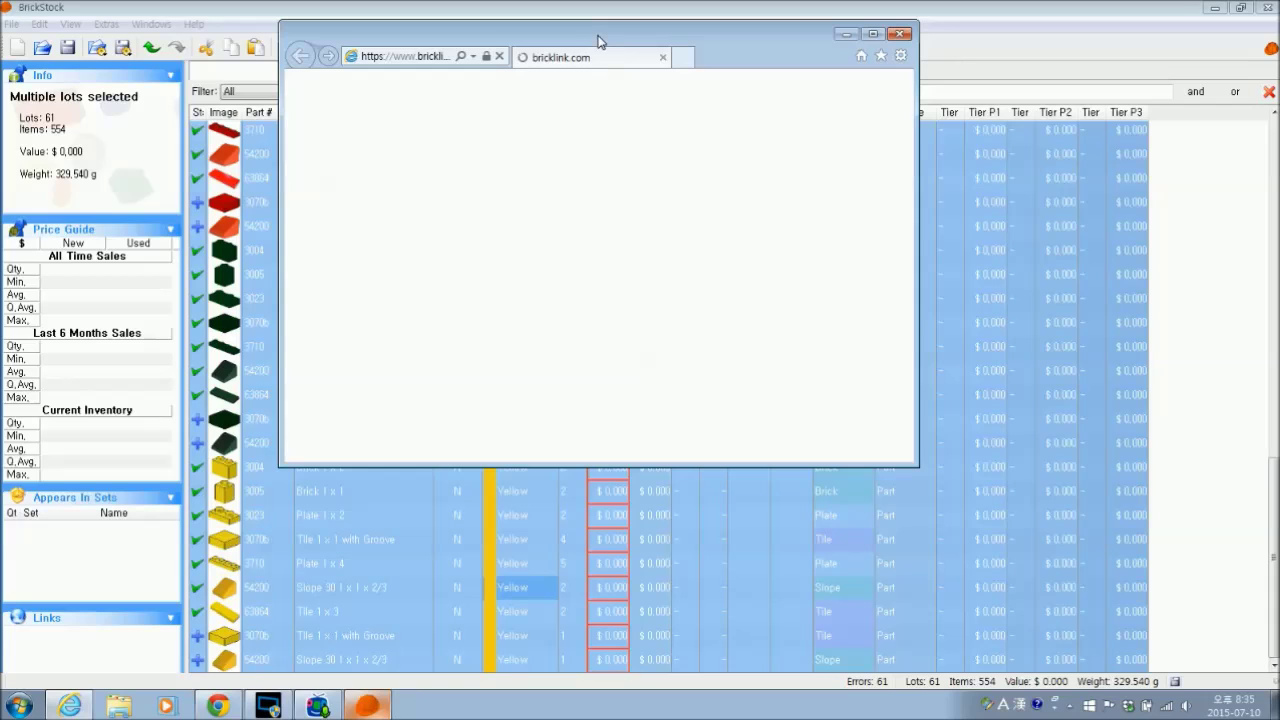
- Maximize the BrickLink browser window and log in with the account username and password to reach the Wanted List upload page
left_click(873, 34)
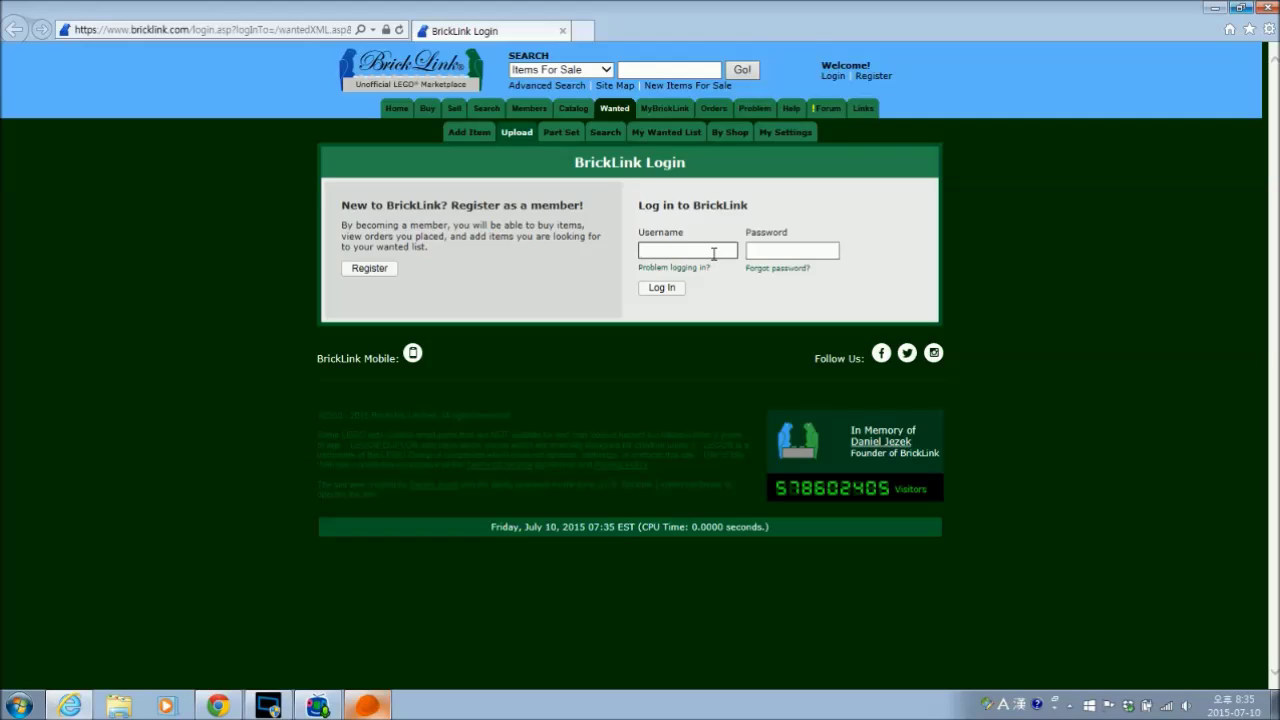
type("kic2530")
key("Tab")
type("•••••••••")
key("Return")
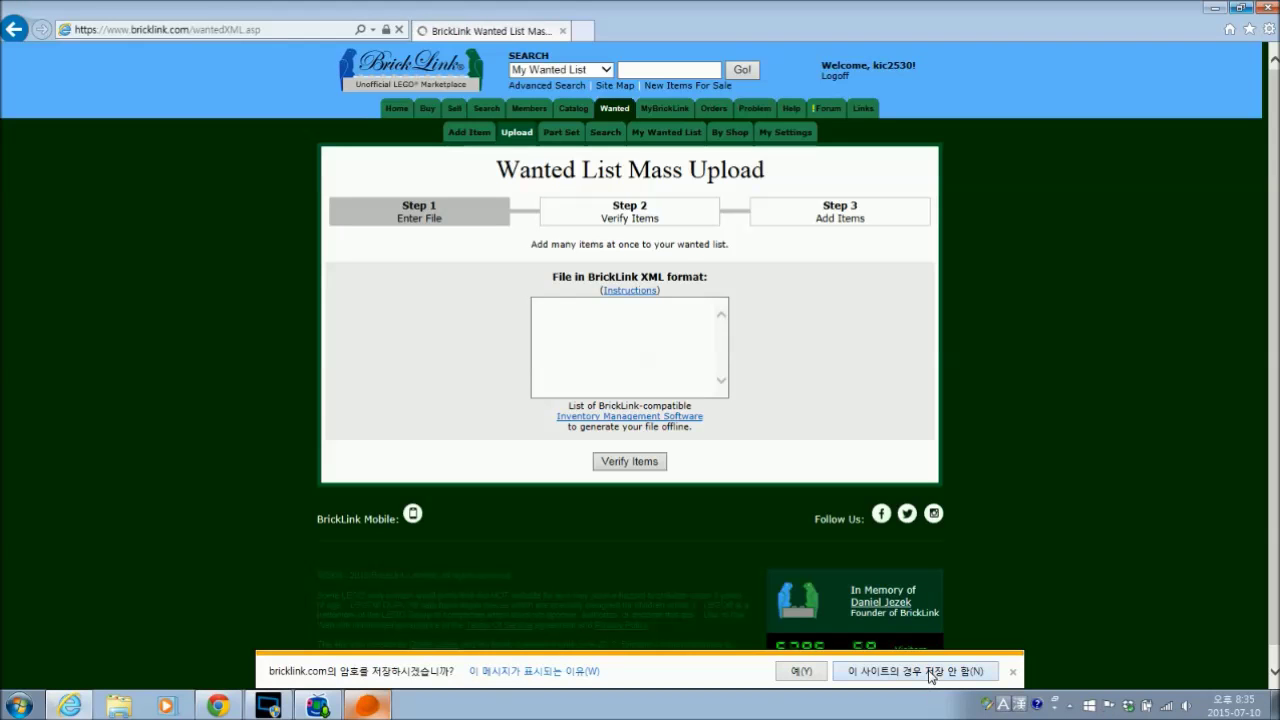
- Decline saving the BrickLink site password and paste the exported inventory XML into the Wanted List Mass Upload file field
left_click(928, 670)
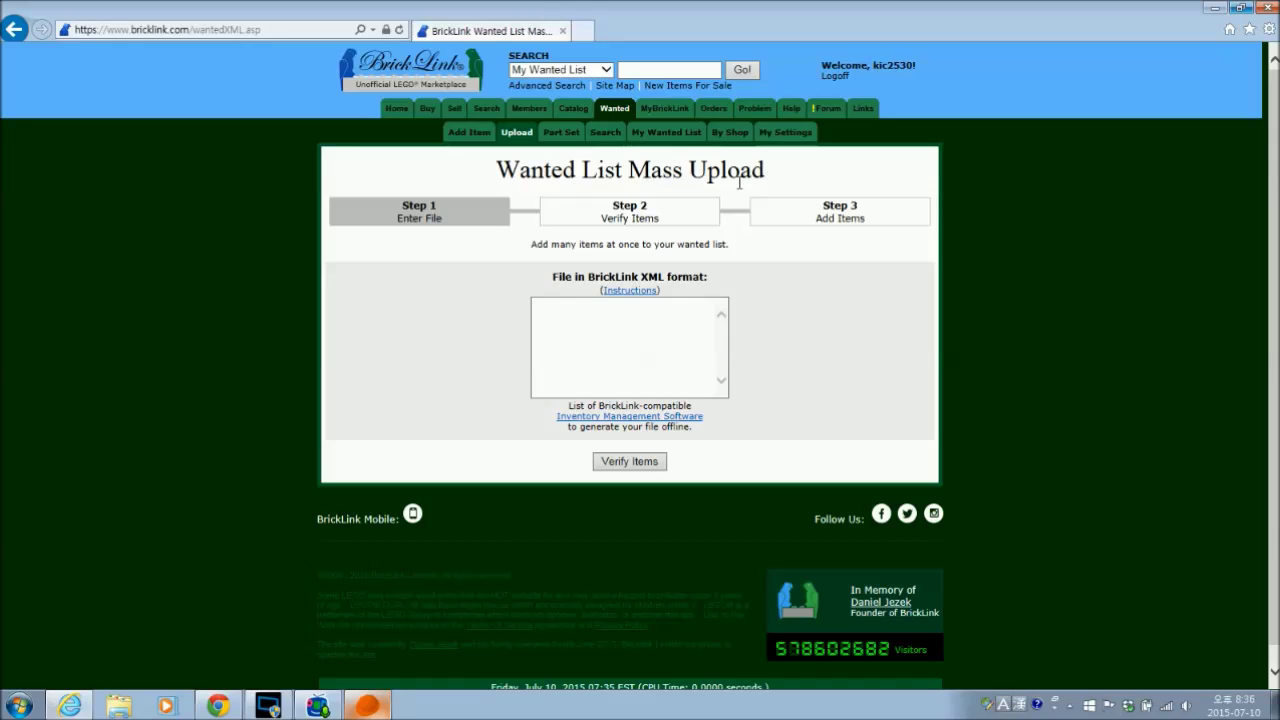
left_click(630, 320)
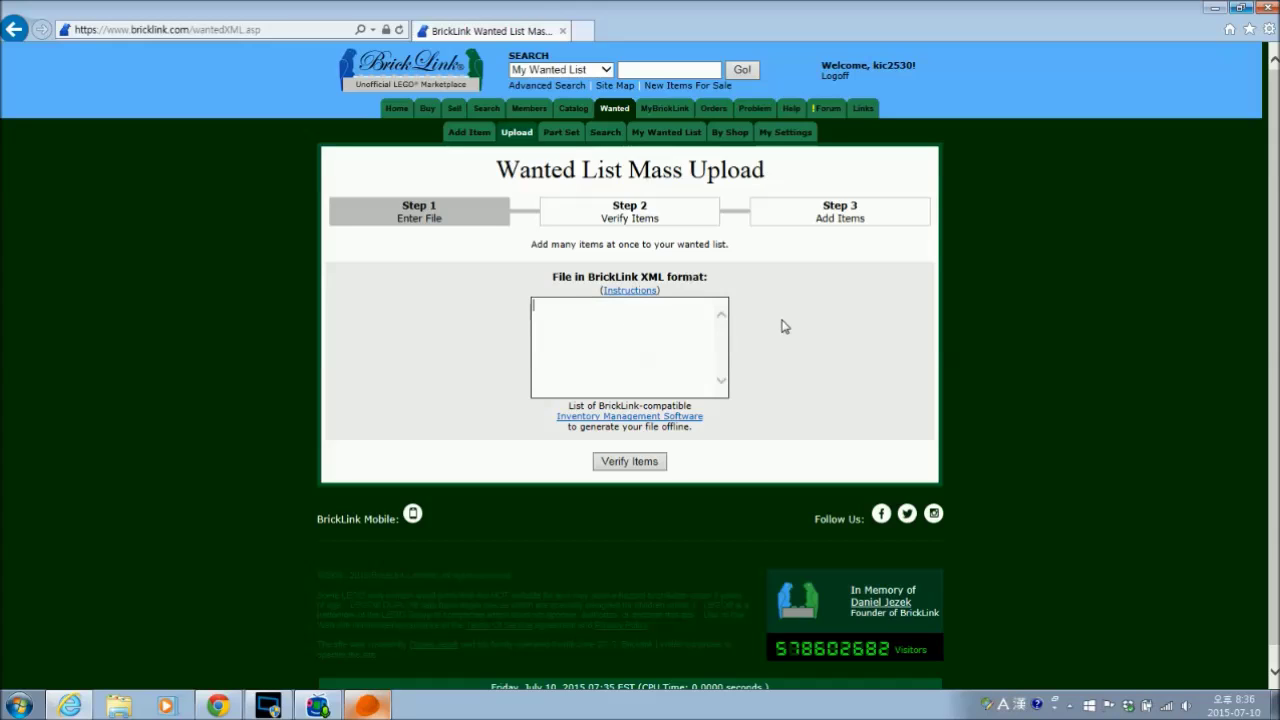
key("ctrl+v")
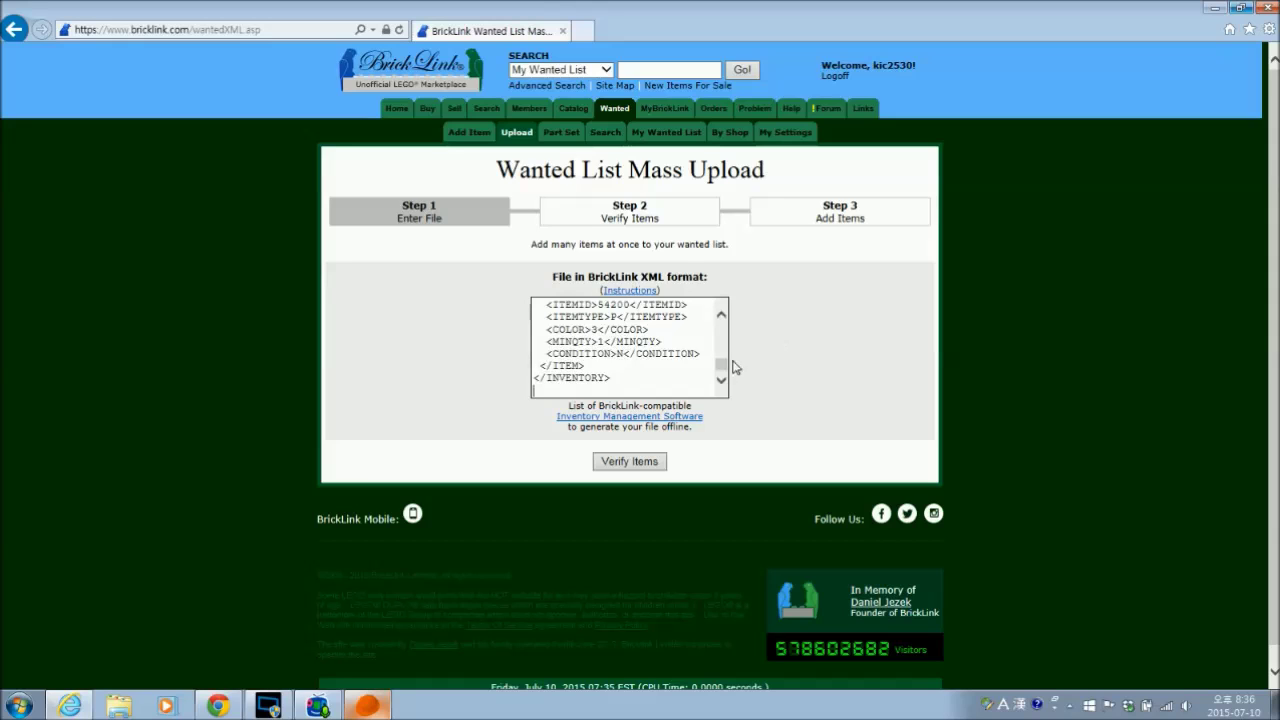
scroll(721, 363, "up", 3)
left_click_drag(722, 358, 722, 388)
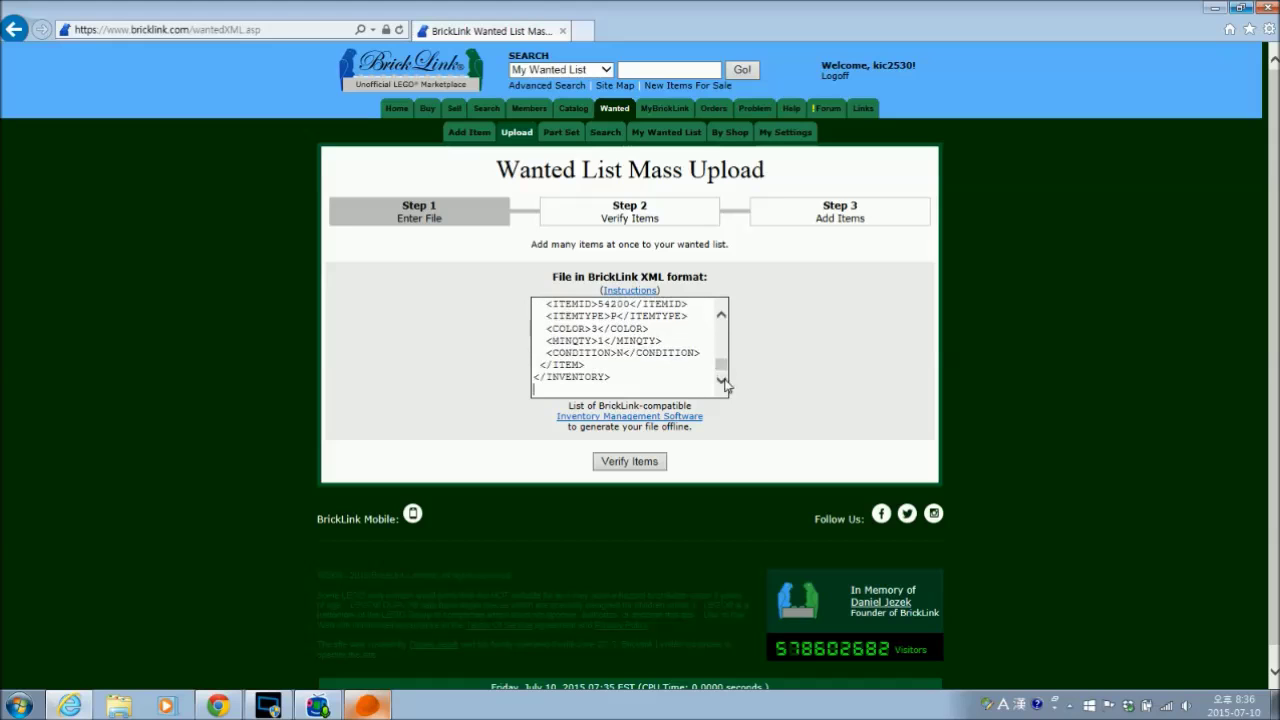
left_click(368, 706)
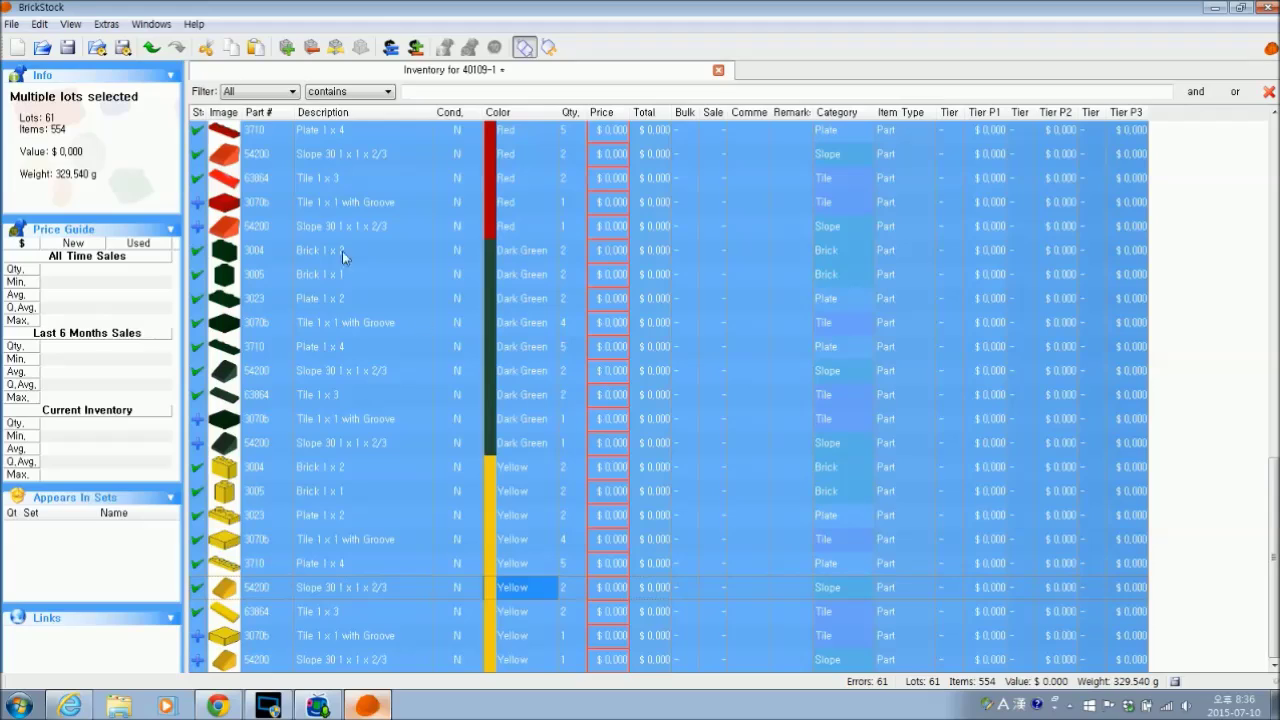
left_click(123, 47)
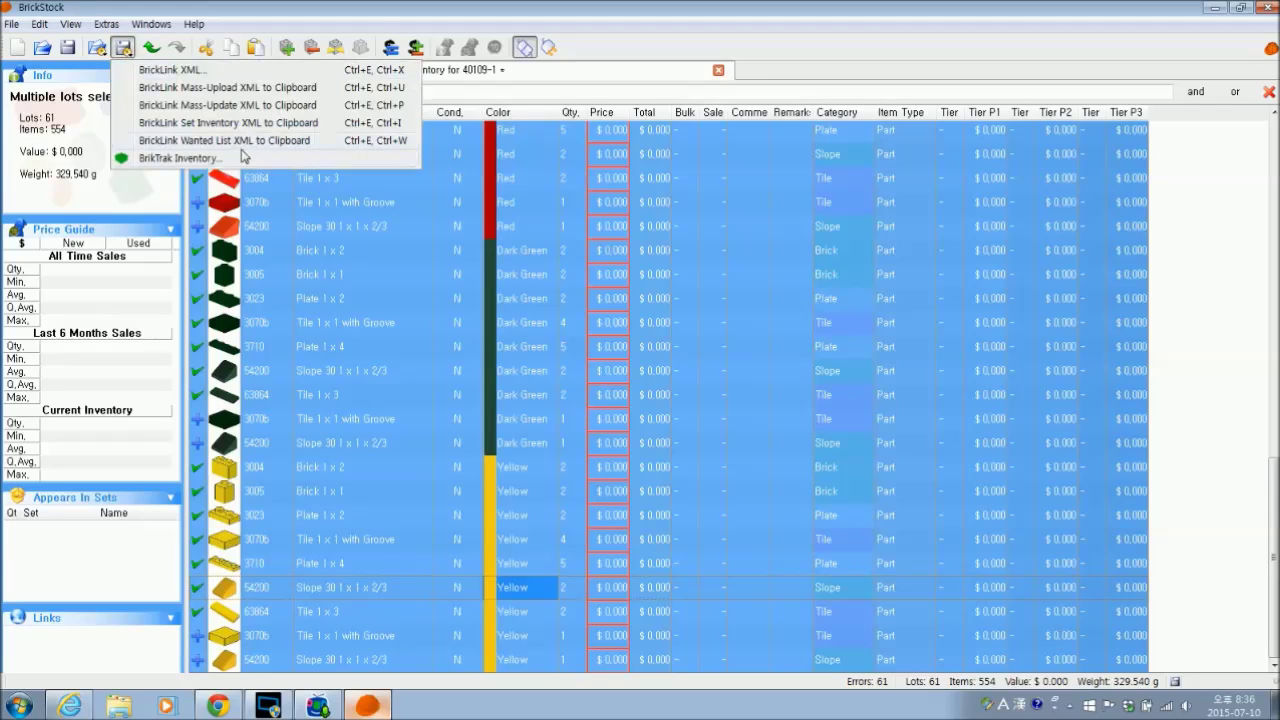
left_click(528, 14)
left_click(217, 705)
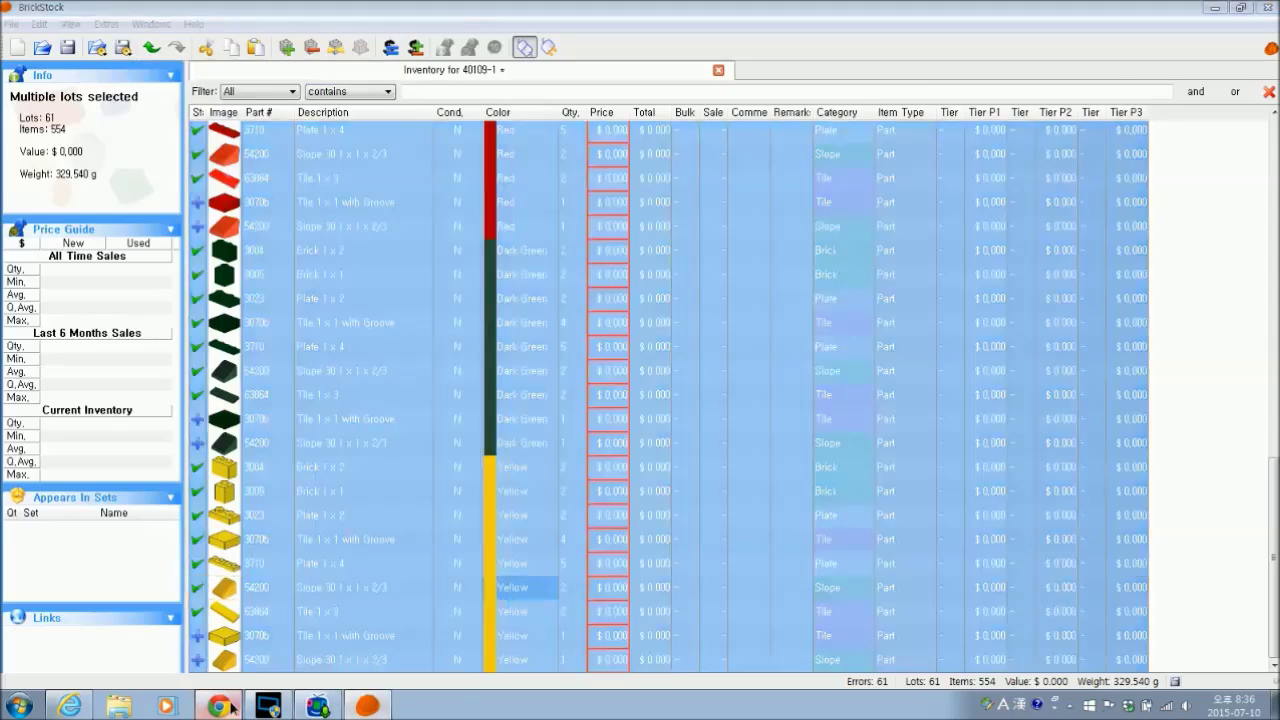
left_click(69, 705)
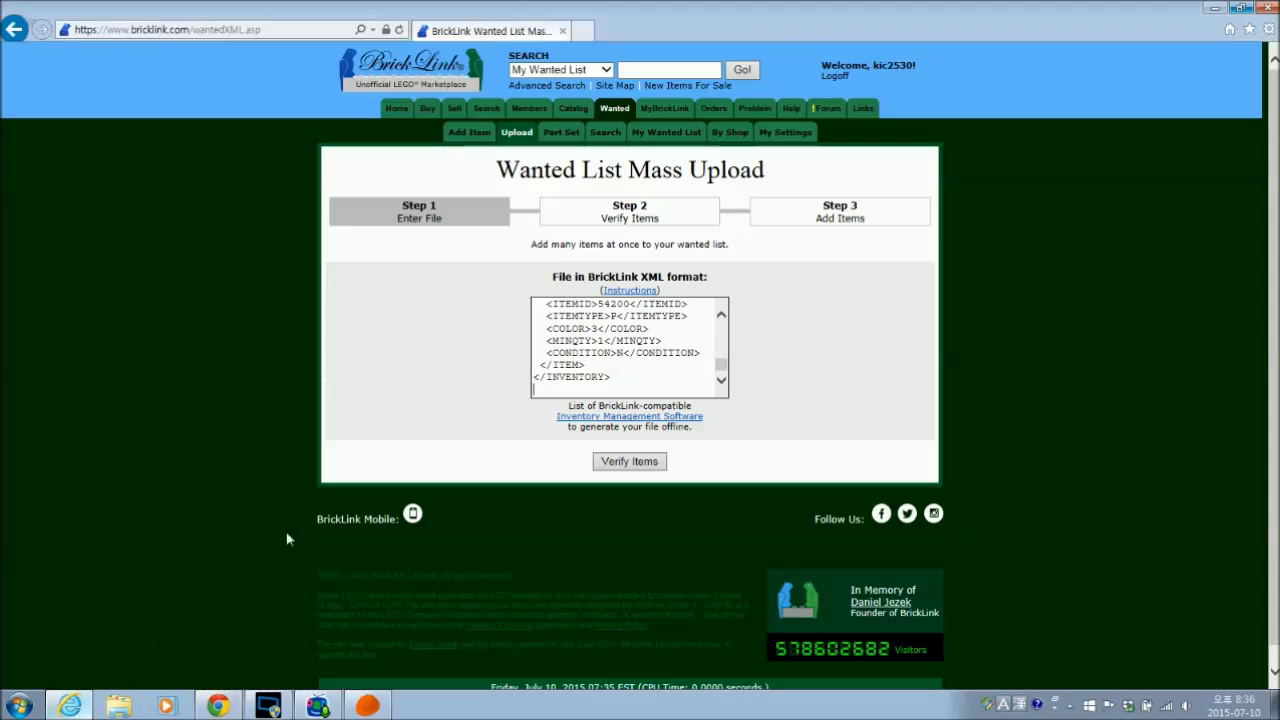
- Remove the trailing blank line after the closing INVENTORY tag, verify the items and review the verification list through its end
left_click(601, 390)
key("BackSpace")
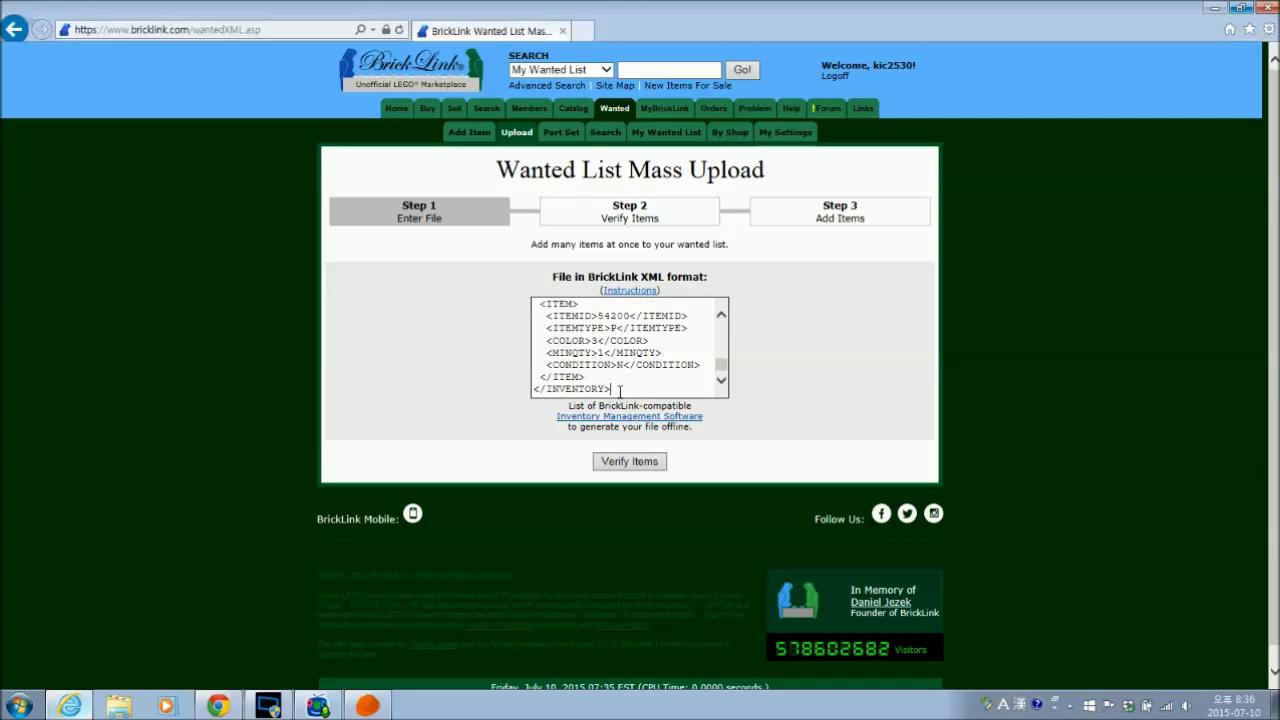
left_click(632, 464)
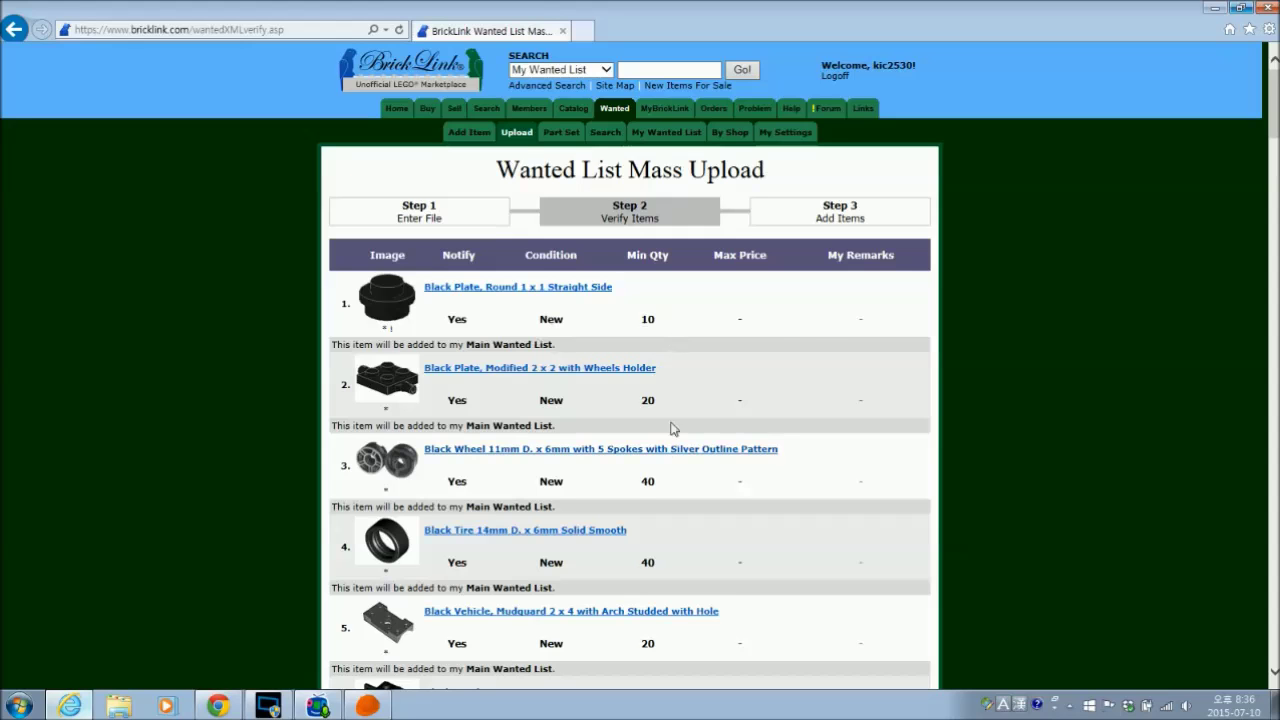
scroll(826, 357, "down", 3)
scroll(810, 360, "down", 20)
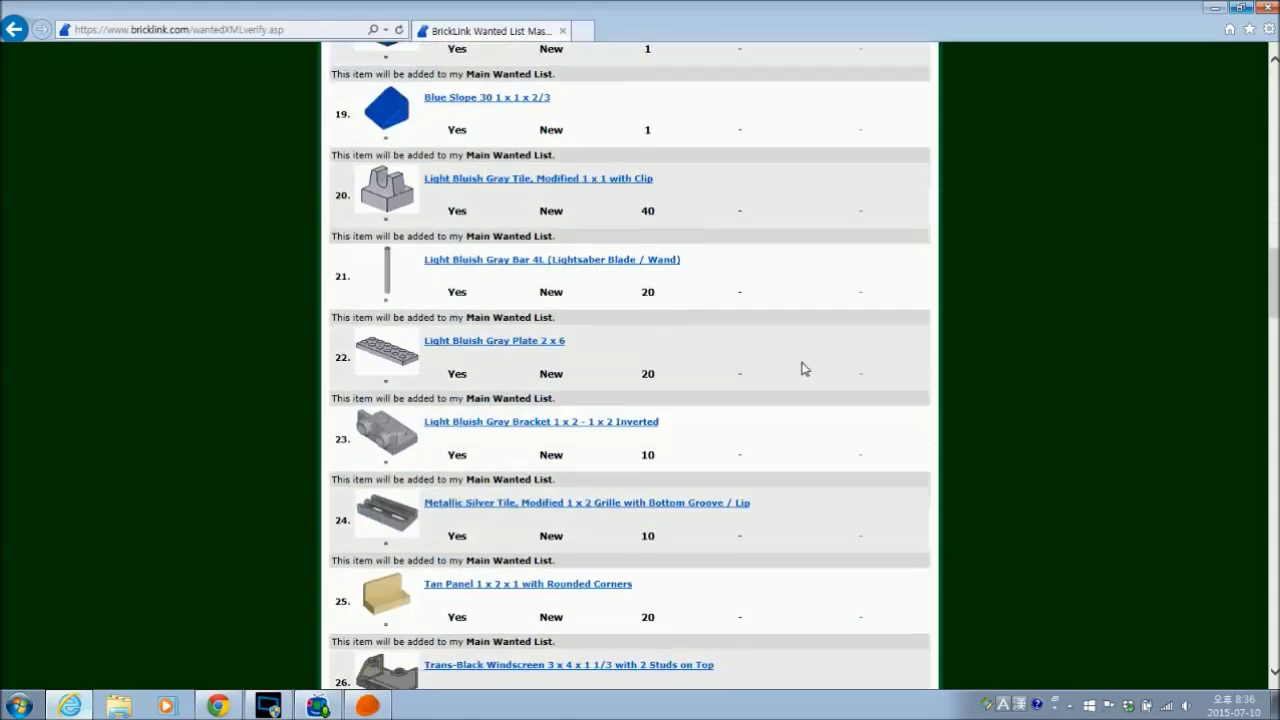
scroll(788, 405, "down", 5)
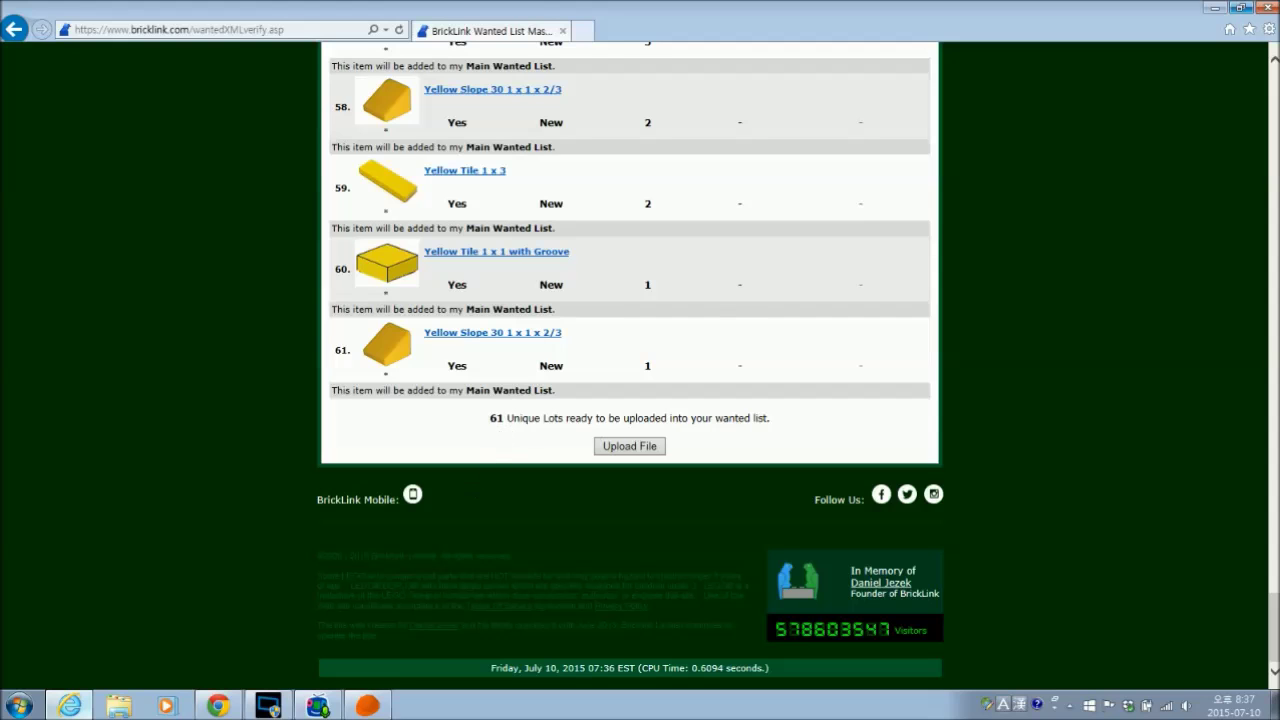
left_click(362, 706)
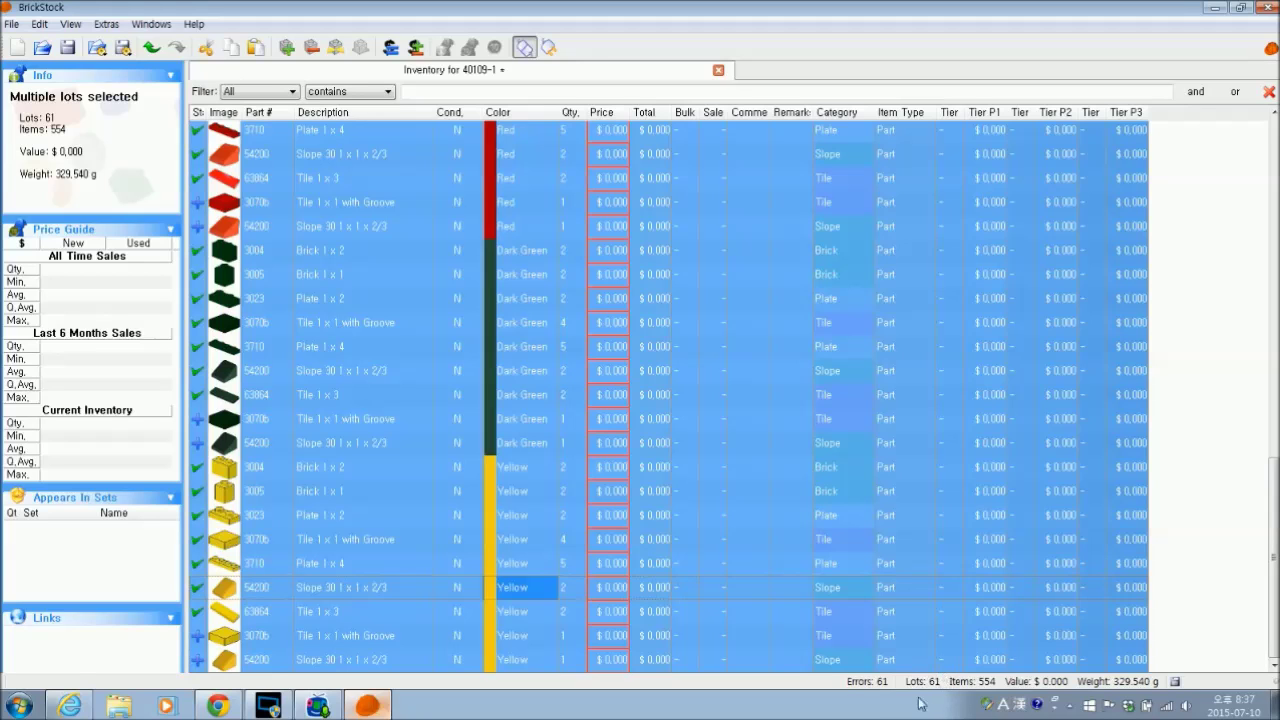
left_click(218, 706)
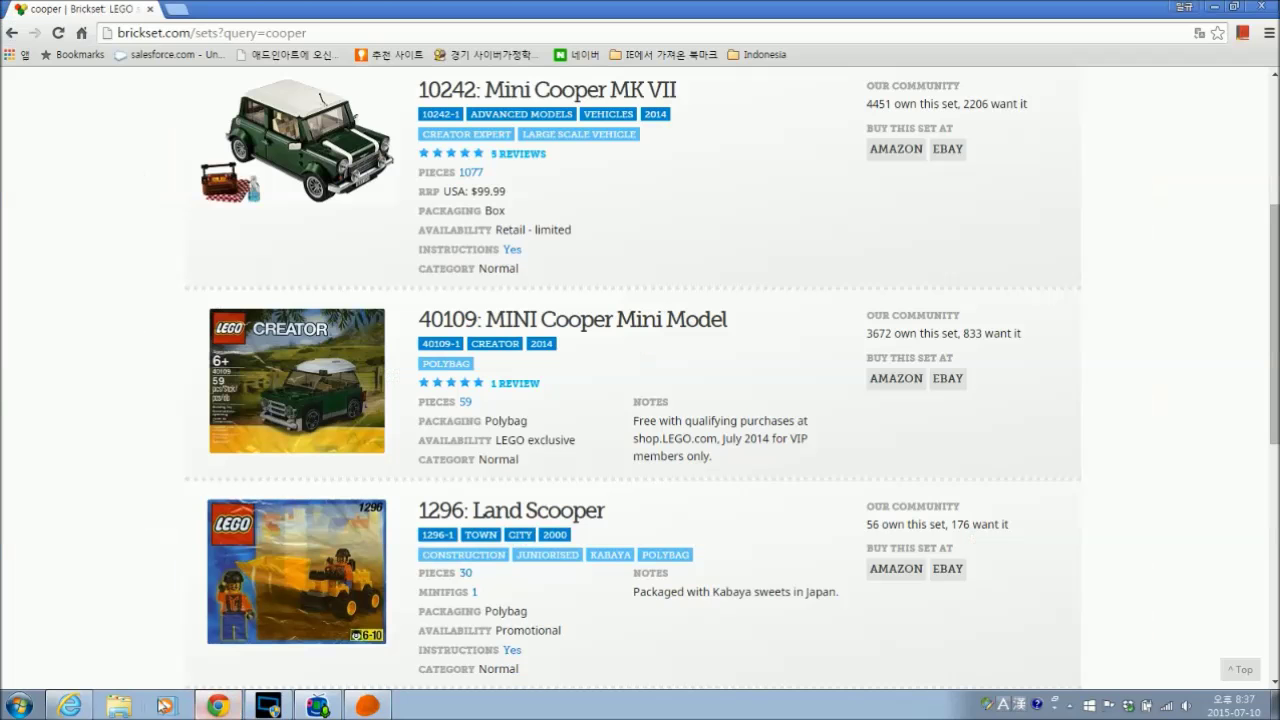
left_click(69, 706)
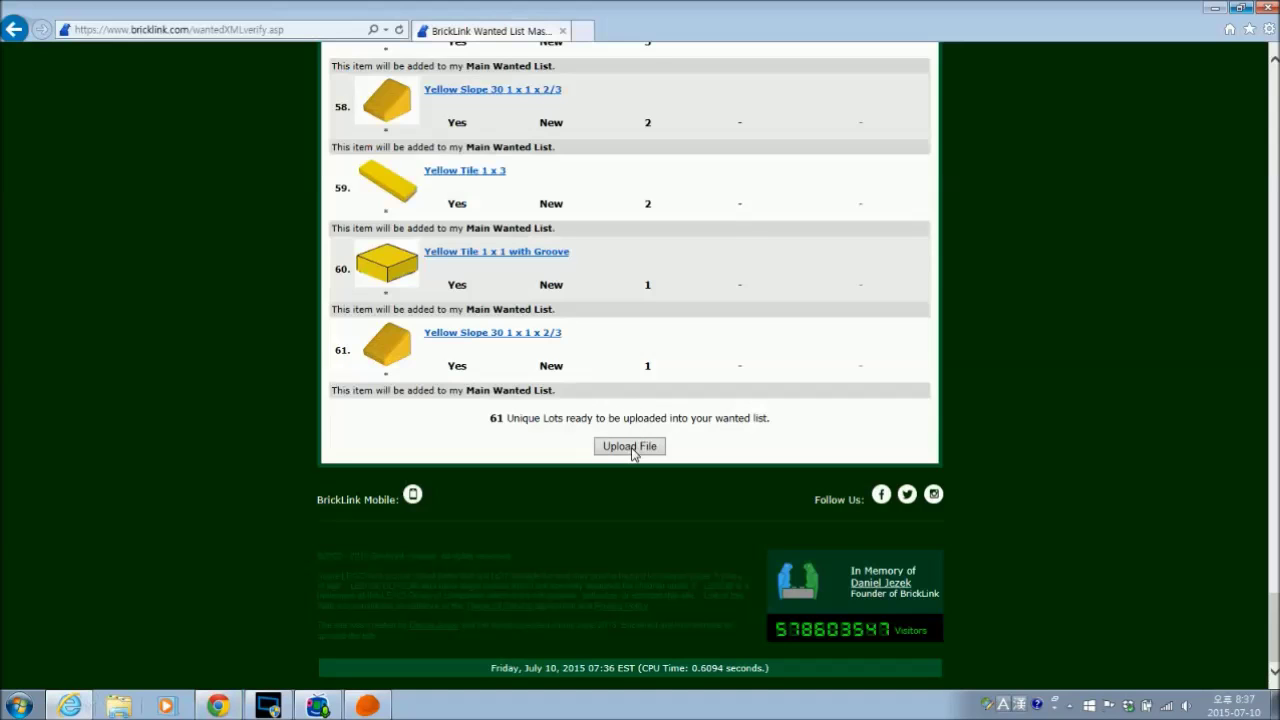
- Upload the verified lots to the Main Wanted List, and view My Wanted List and the wanted items by shop
left_click(630, 447)
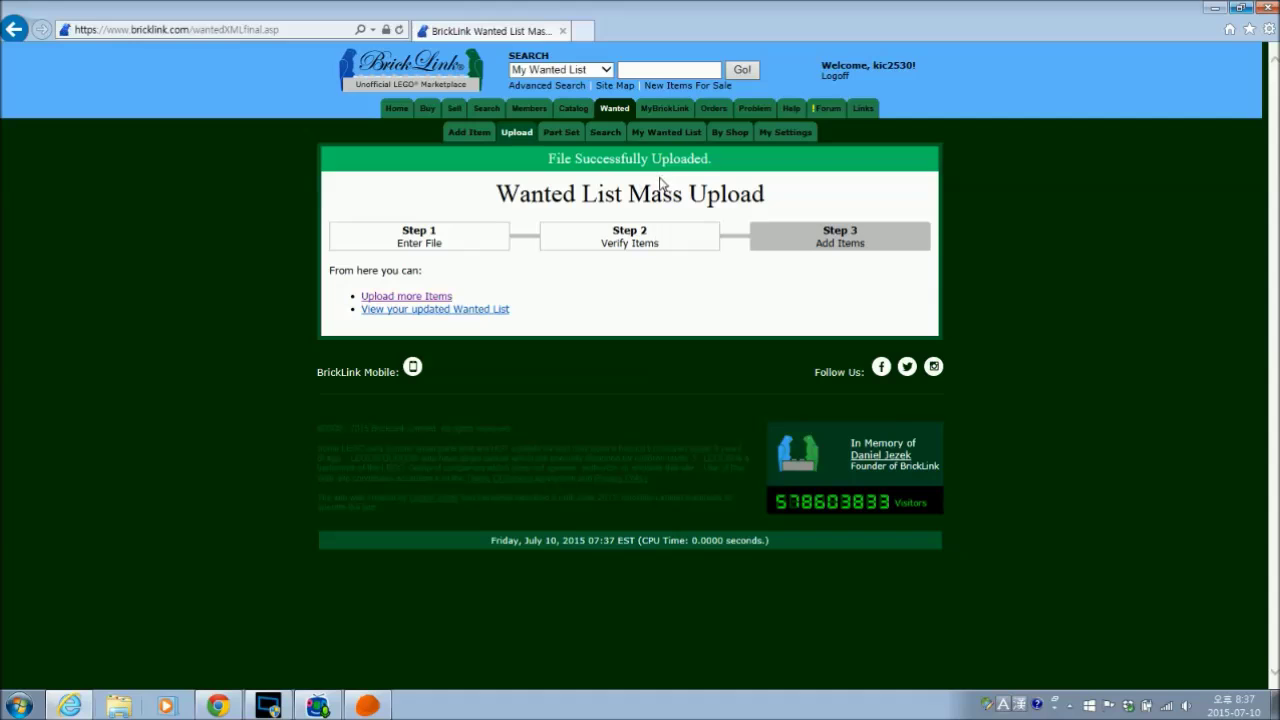
left_click(670, 138)
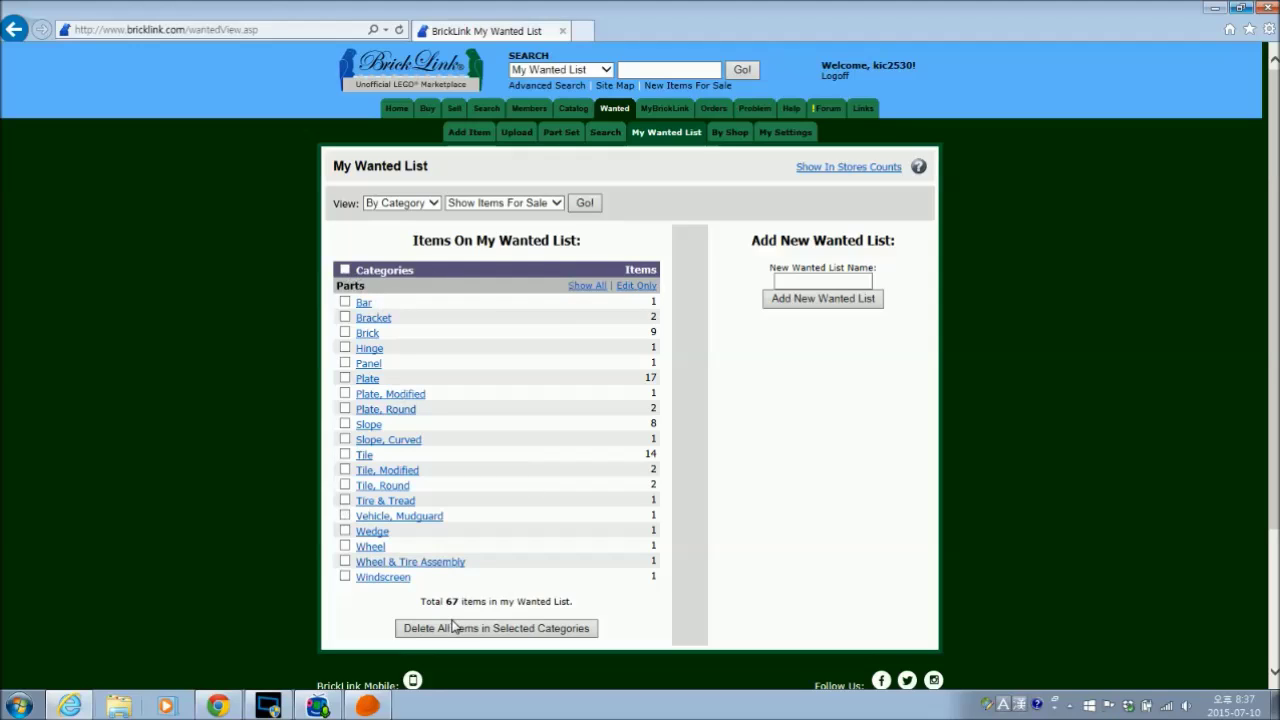
left_click(736, 135)
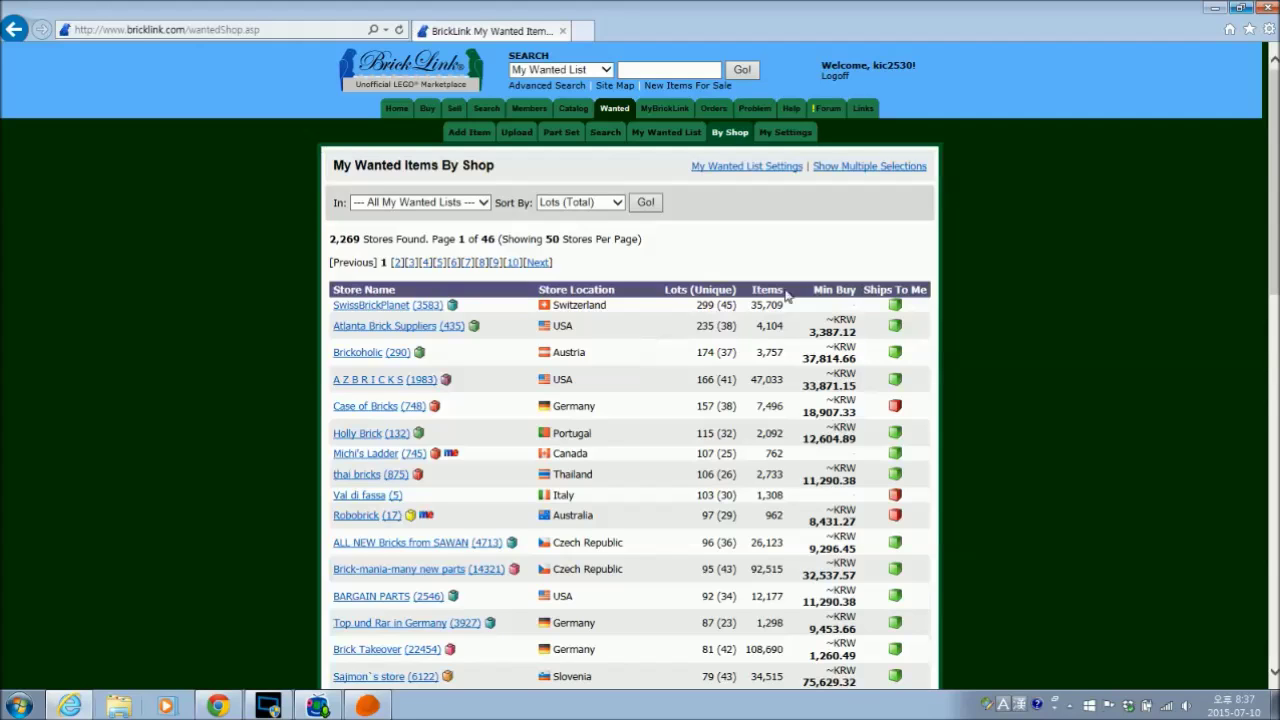
- Switch to BrickStock and look over the available import sources, leaving them without importing anything
left_click(383, 702)
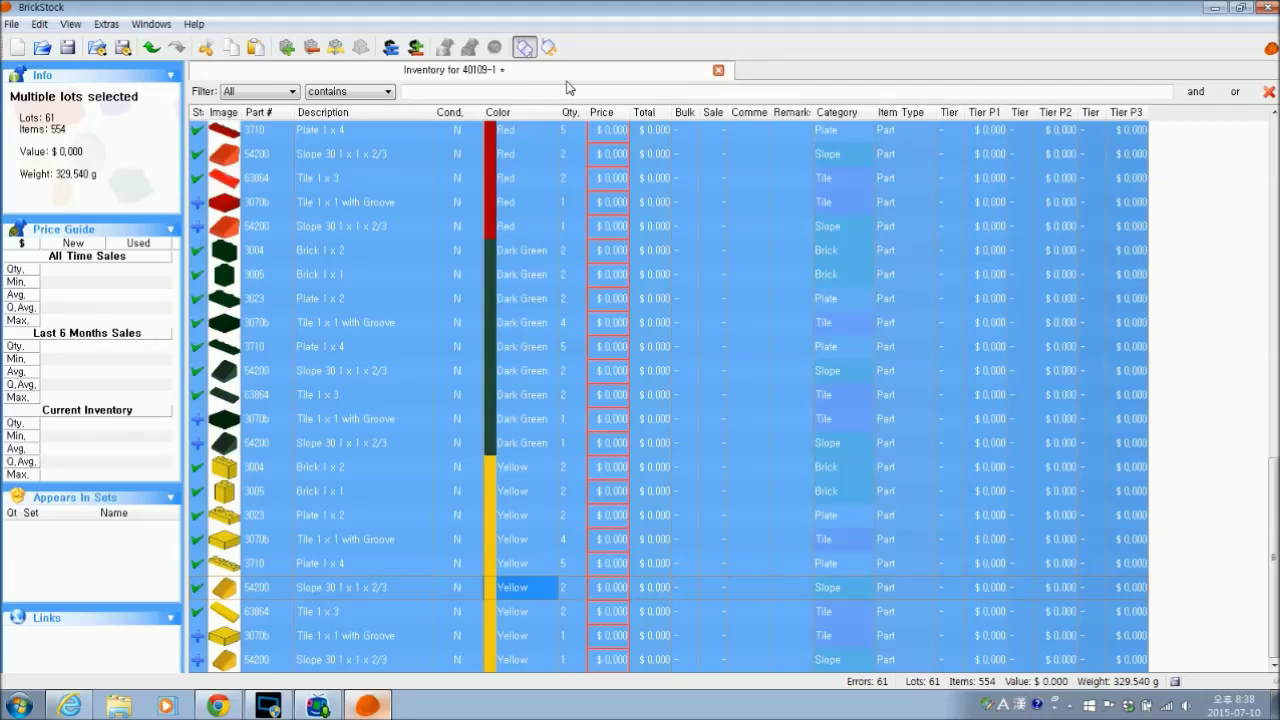
left_click(99, 49)
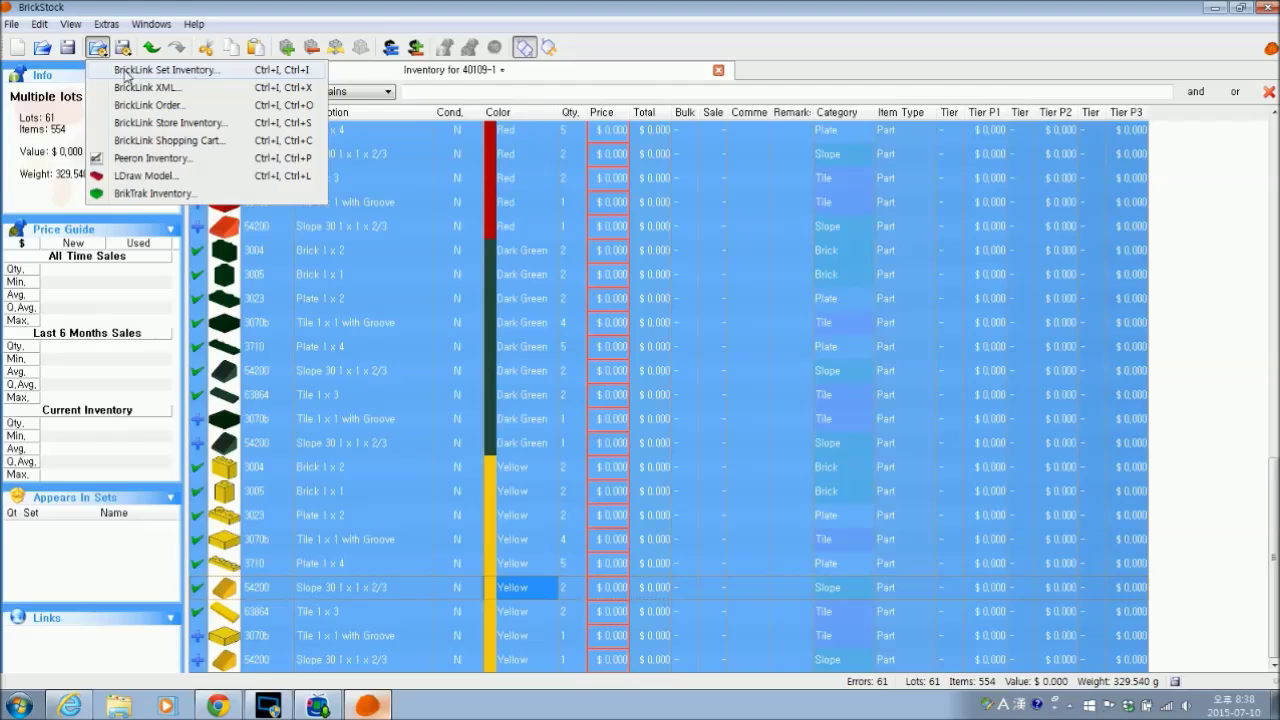
left_click(106, 18)
left_click(99, 52)
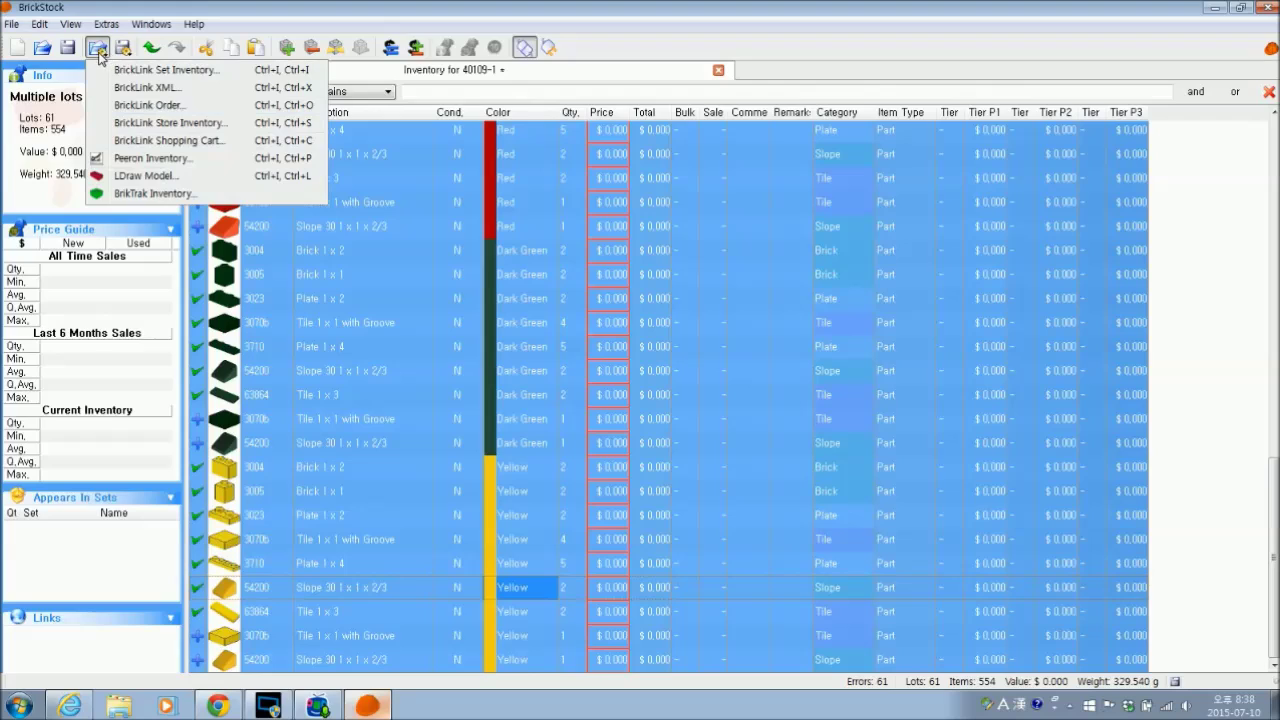
left_click(127, 10)
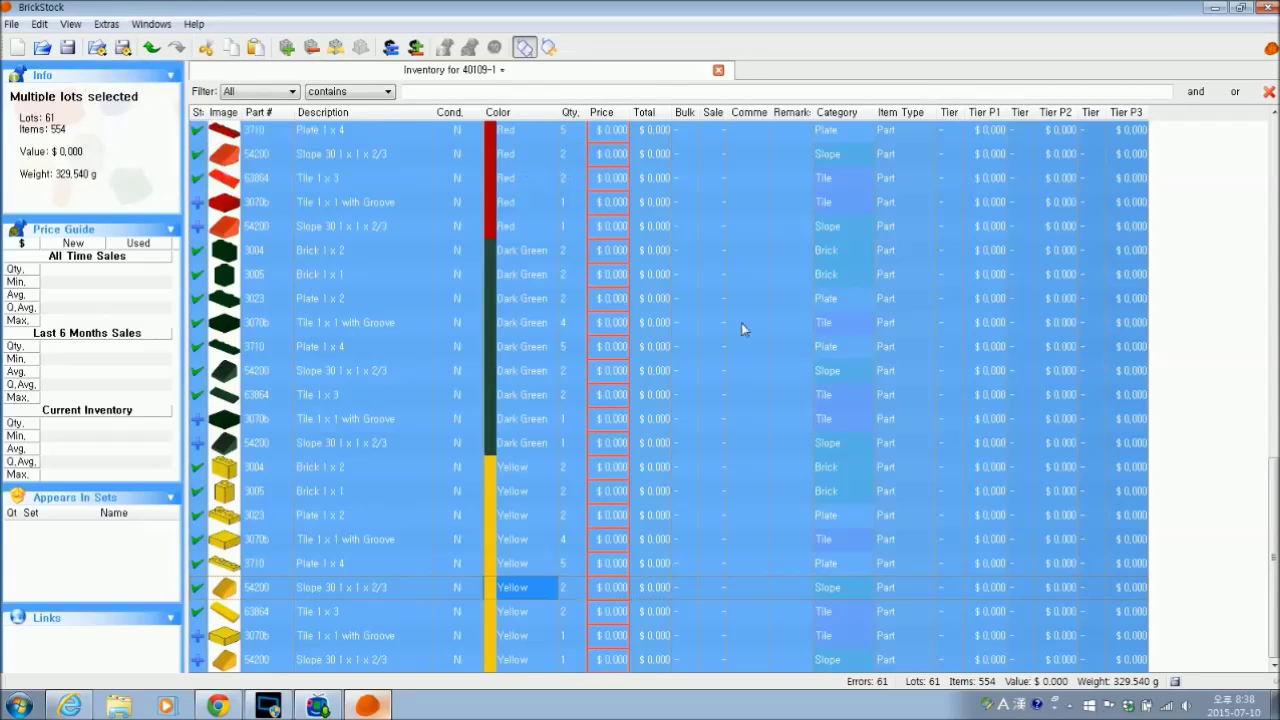
- Copy the Dark Green lots of the 40109-1 inventory into a new document
left_click(422, 254)
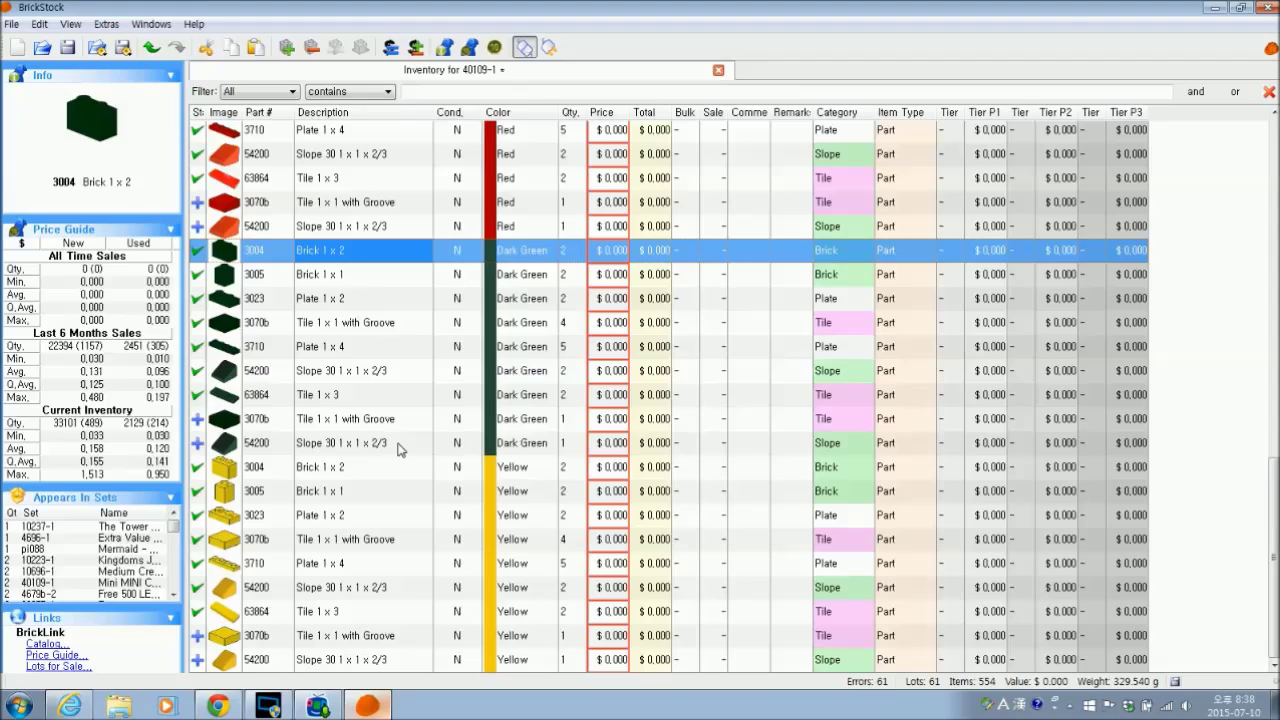
left_click(398, 447, "shift")
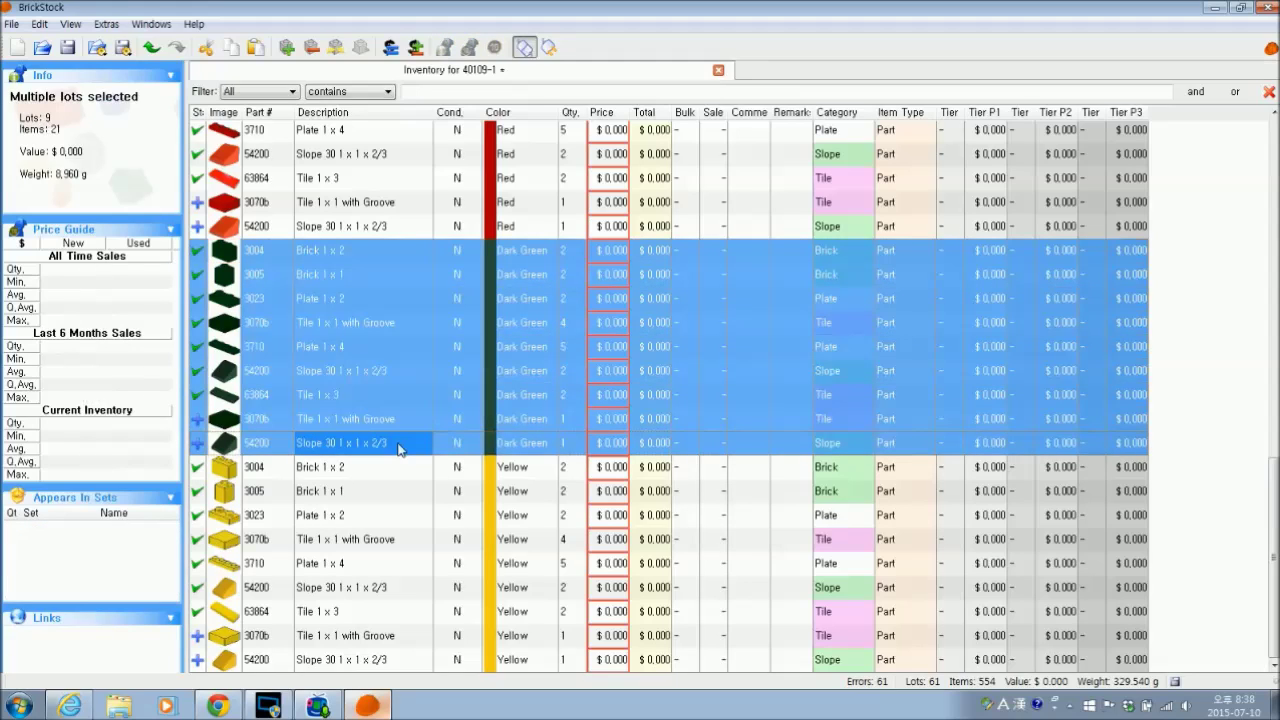
left_click(20, 48)
key("ctrl+v")
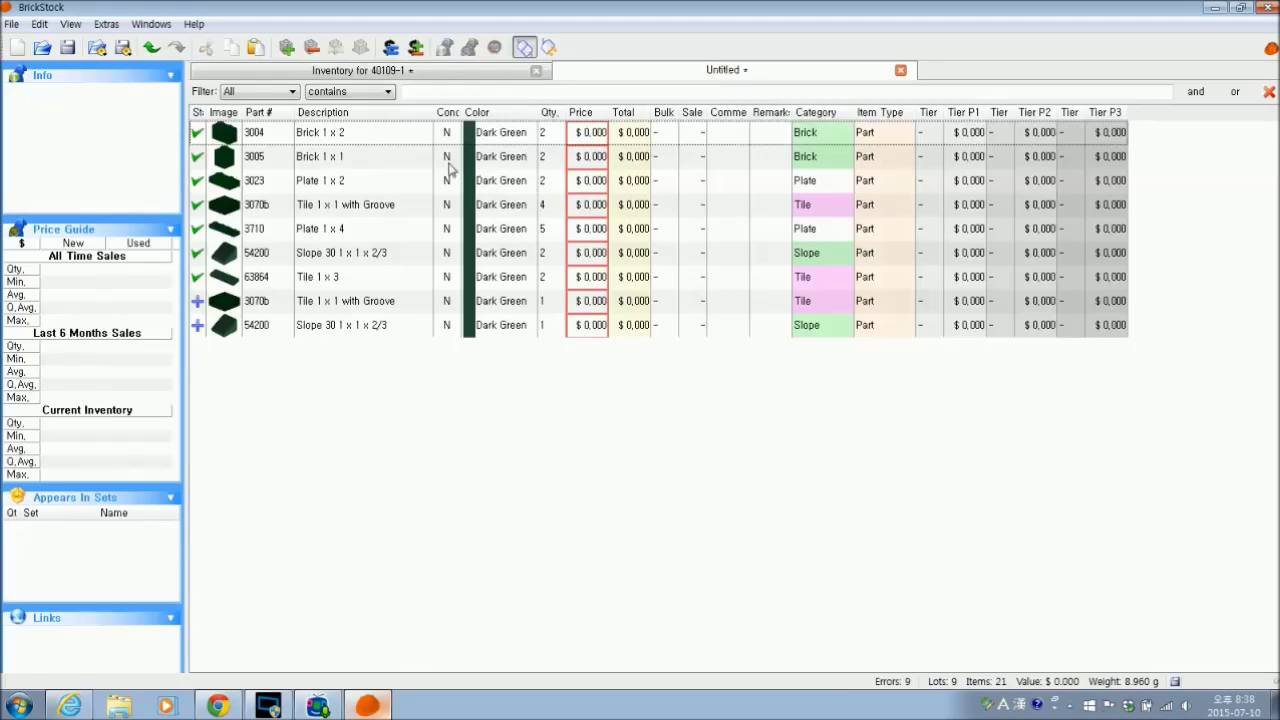
left_click(400, 132)
left_click(415, 325, "shift")
right_click(415, 325)
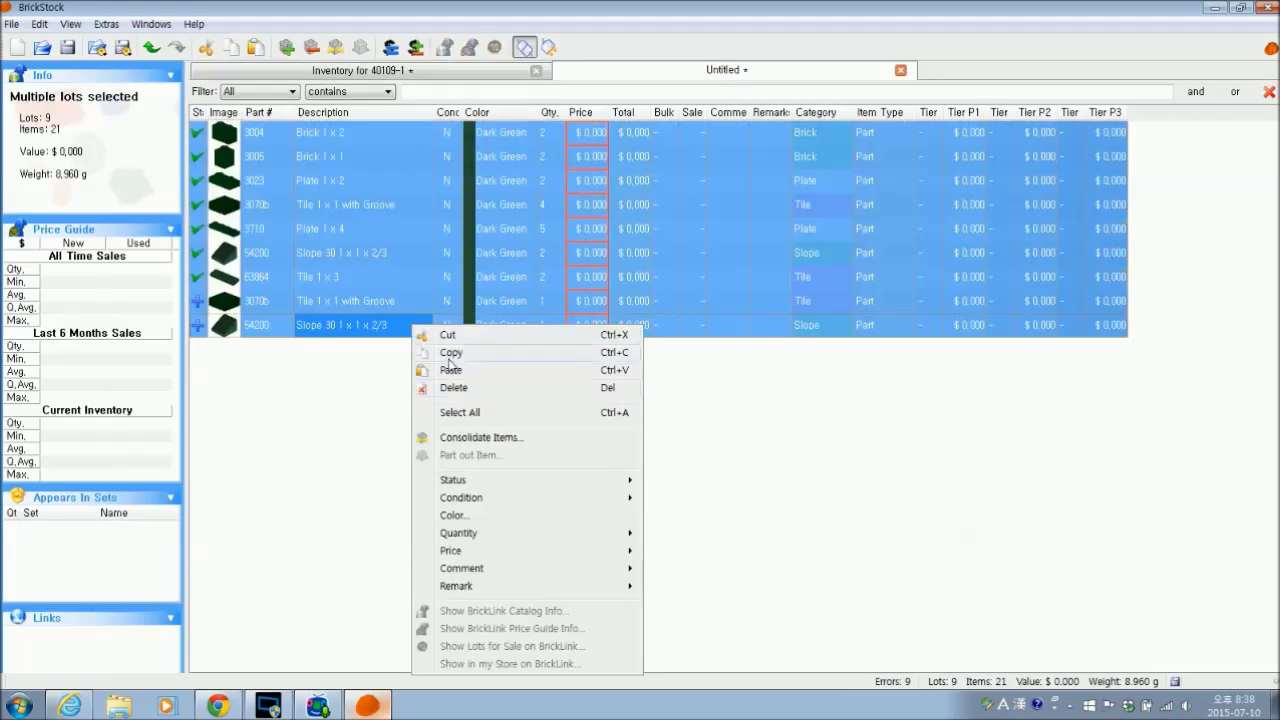
left_click(486, 513)
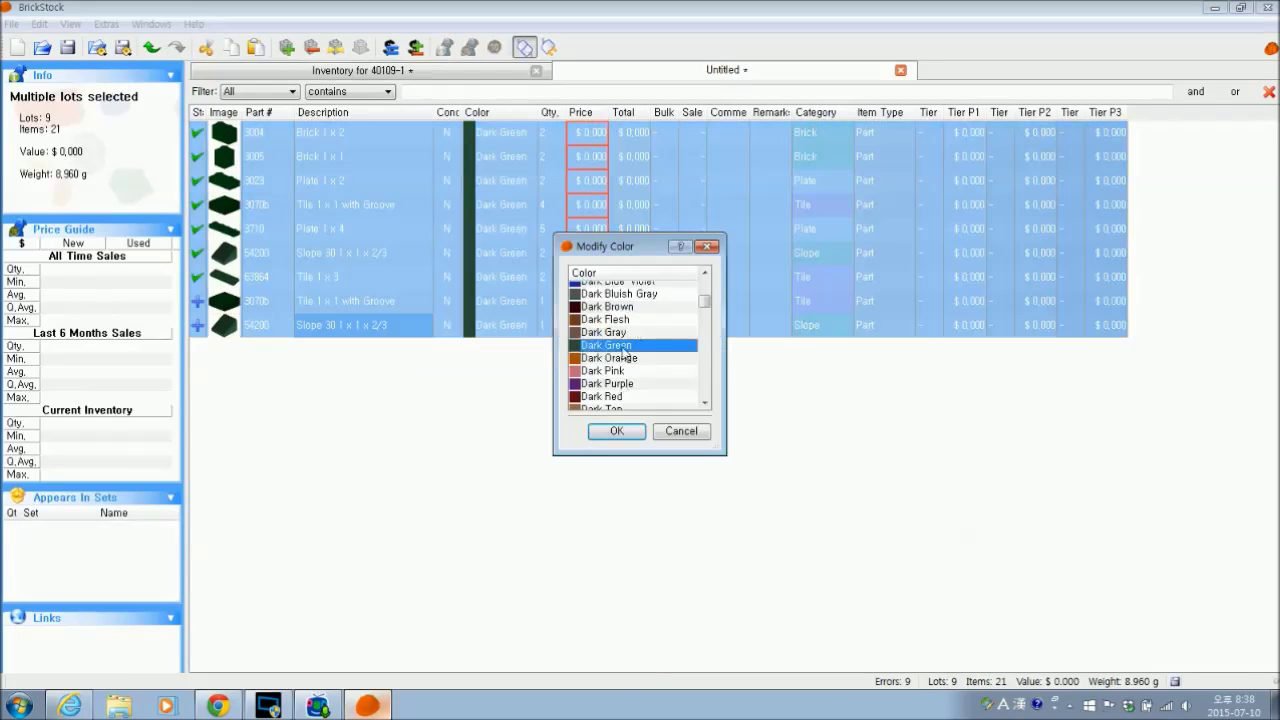
left_click(680, 431)
- Return to the 40109-1 inventory, select all of its lots and open the export options
left_click(487, 72)
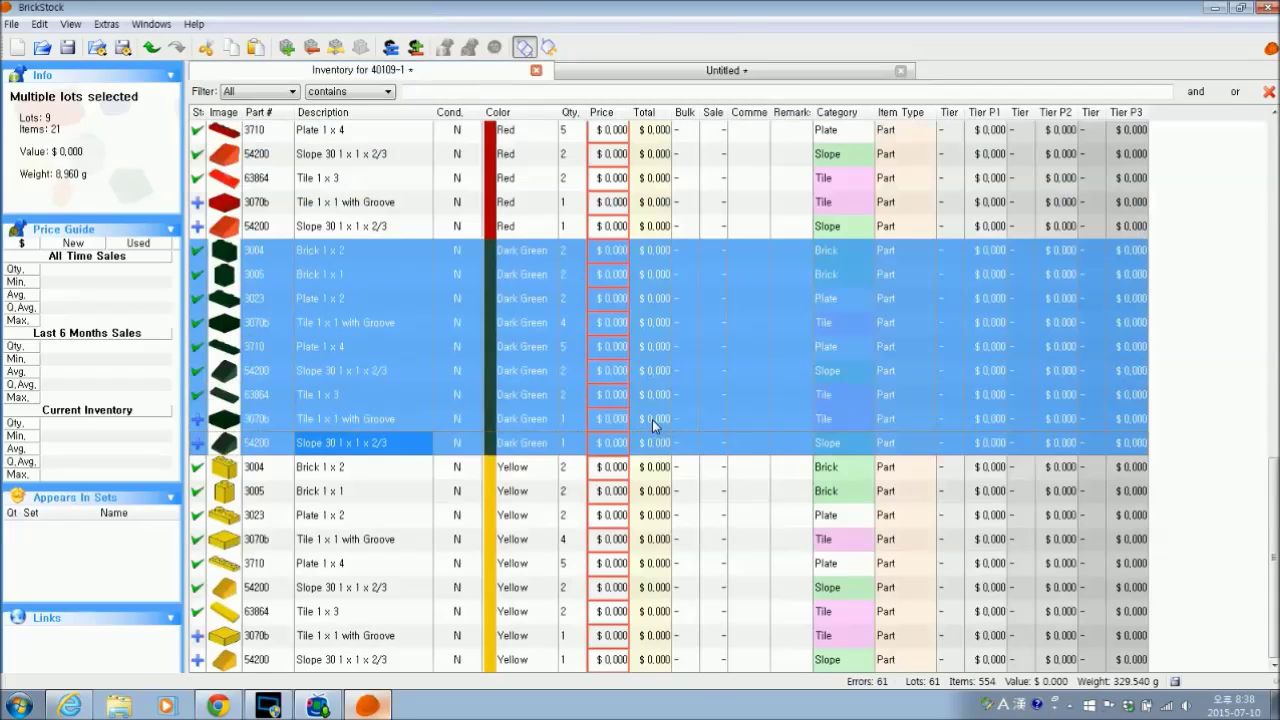
left_click(1186, 330)
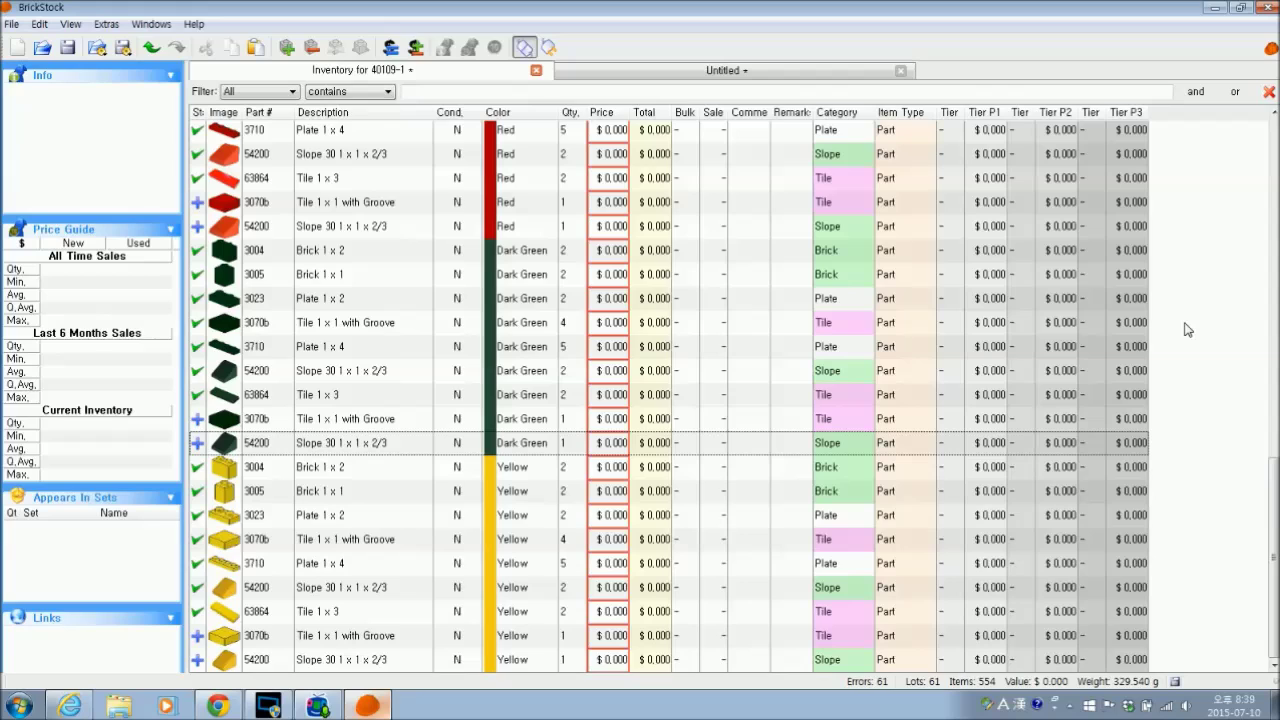
key("ctrl+a")
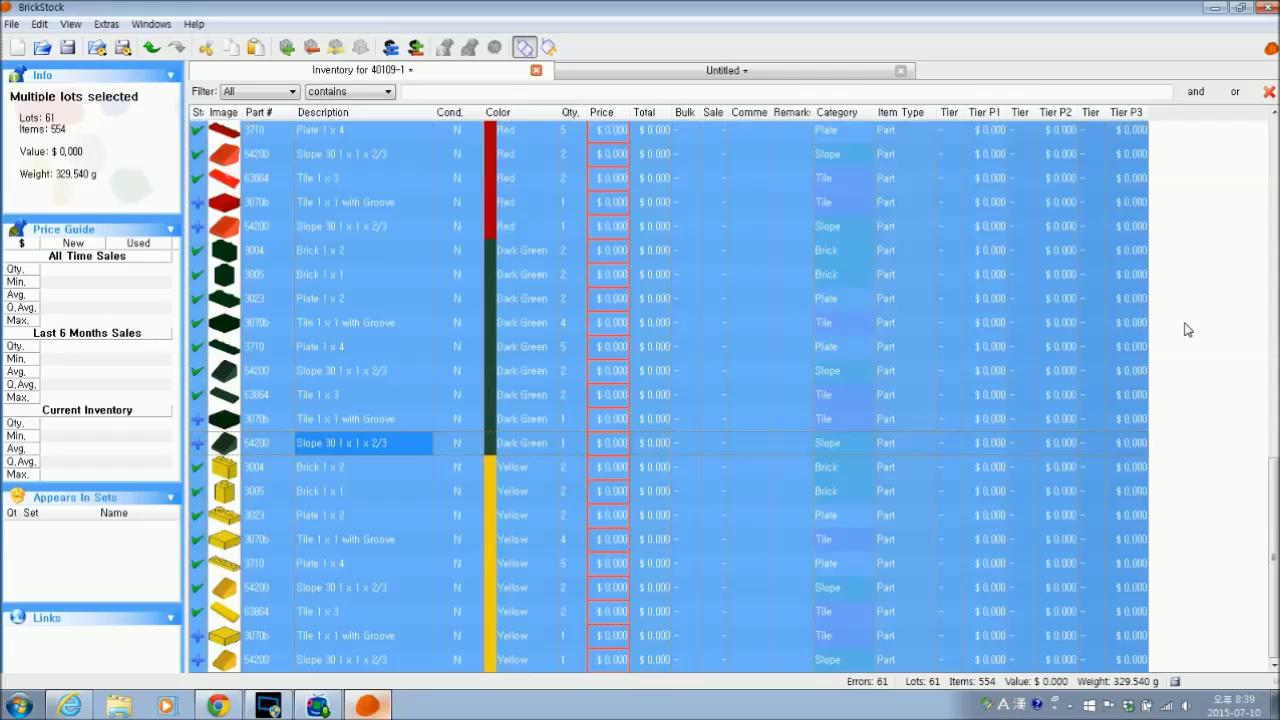
left_click(123, 48)
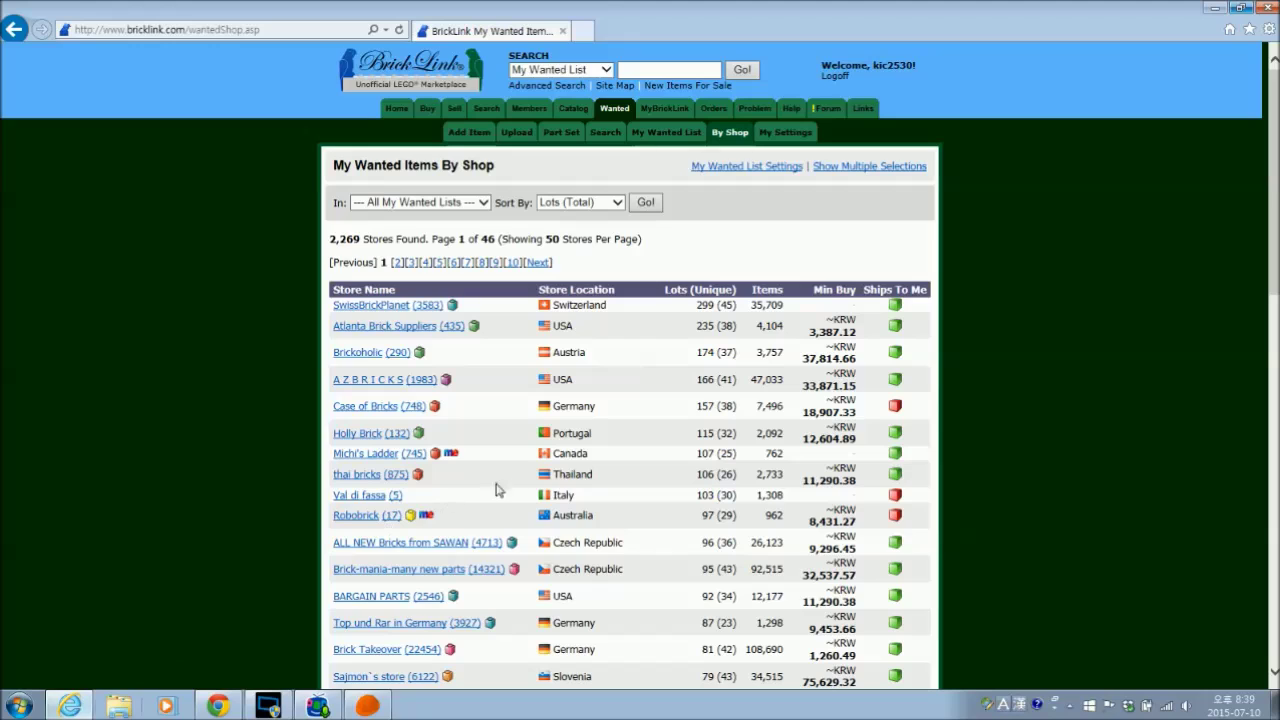
- On BrickLink, view the categories in My Wanted List and open the wanted items by shop
left_click(668, 134)
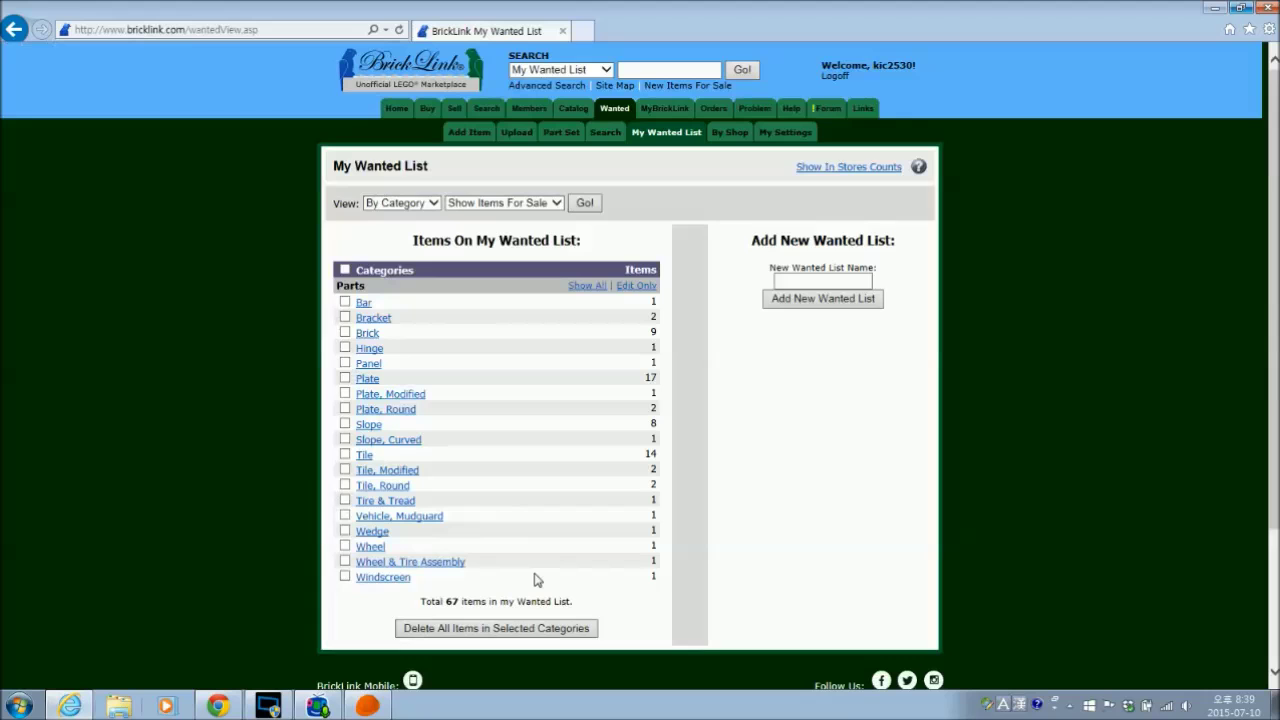
left_click(735, 140)
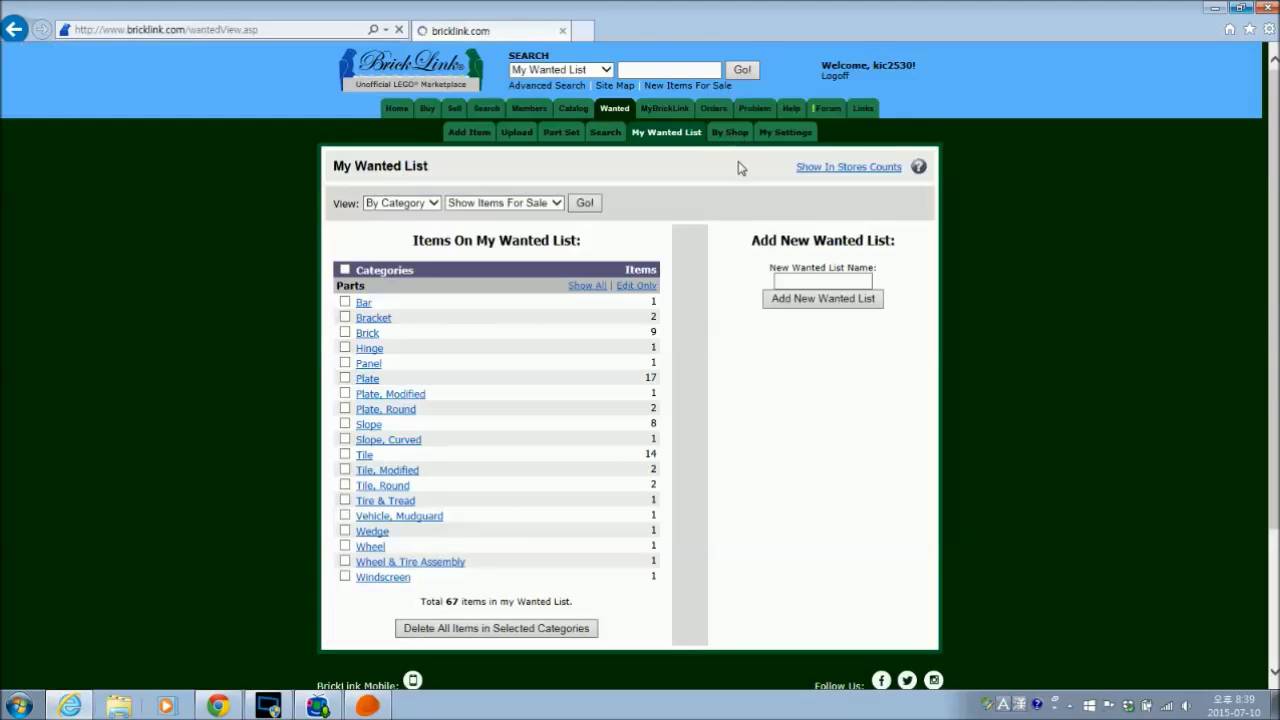